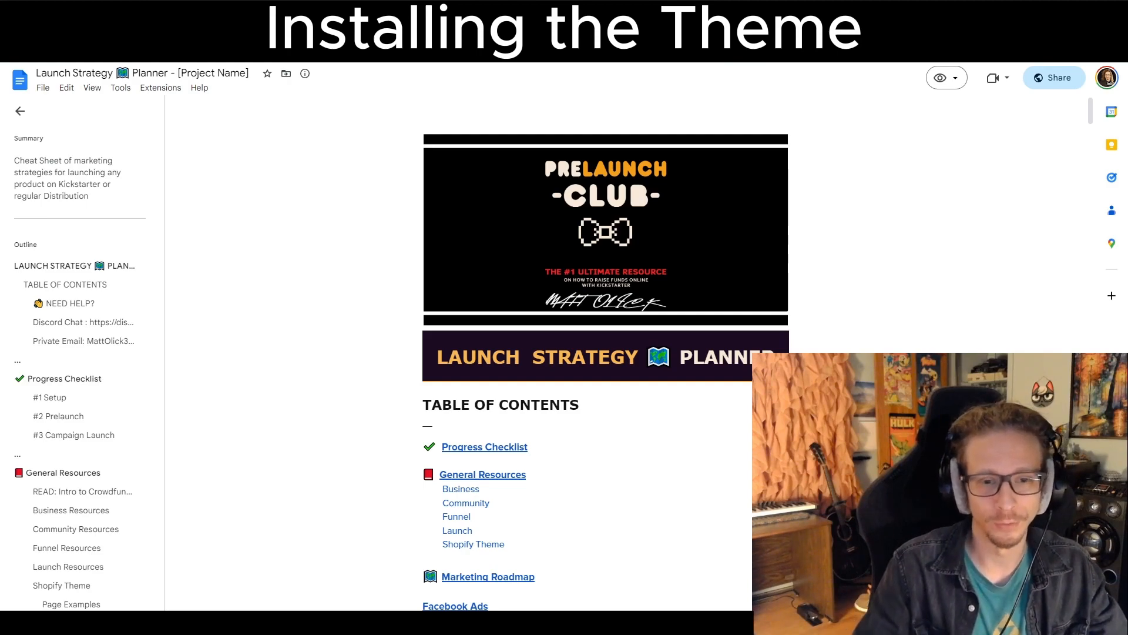
# Browse the planner document to its Shopify Theme section with the Rocket Funnel download links.
pyautogui.scroll(-20, 605, 350)
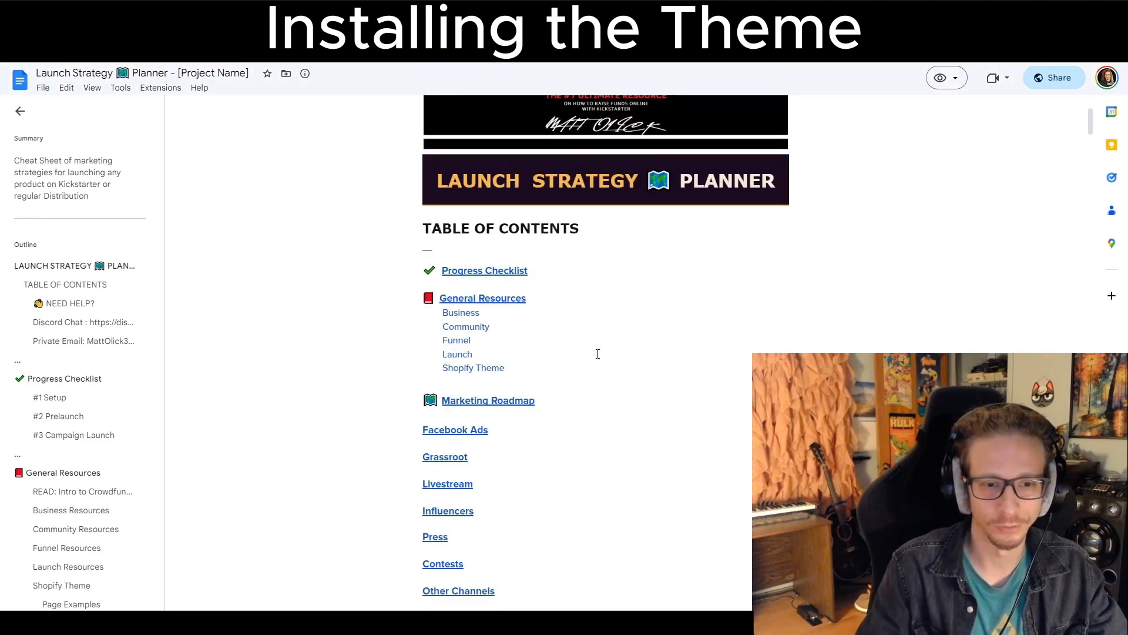
pyautogui.scroll(-15, 596, 355)
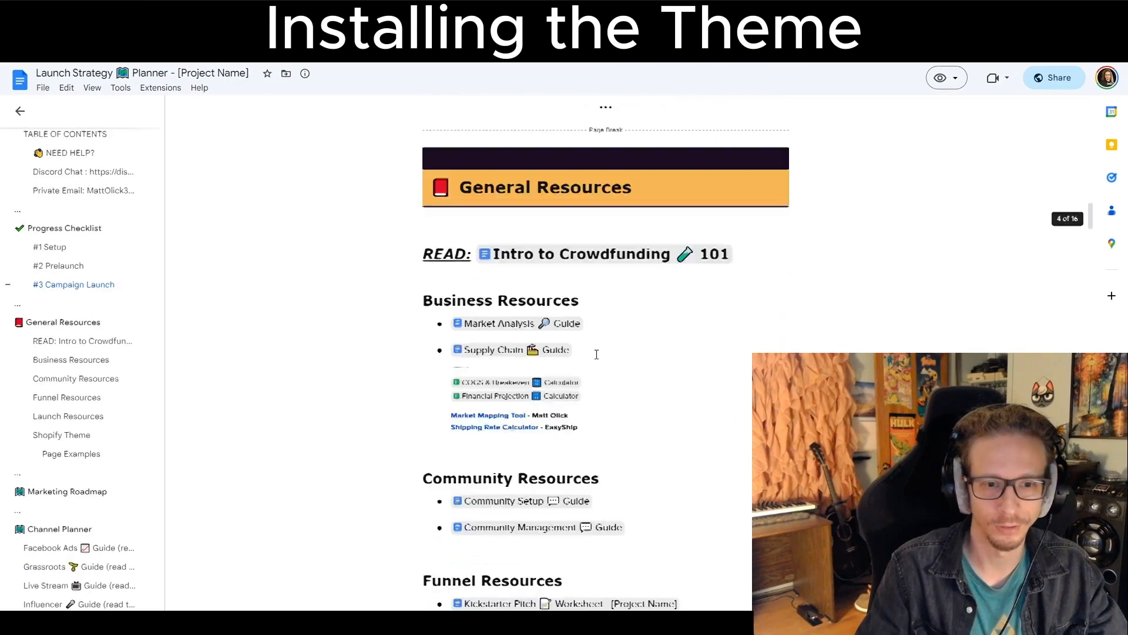
pyautogui.scroll(-2, 588, 353)
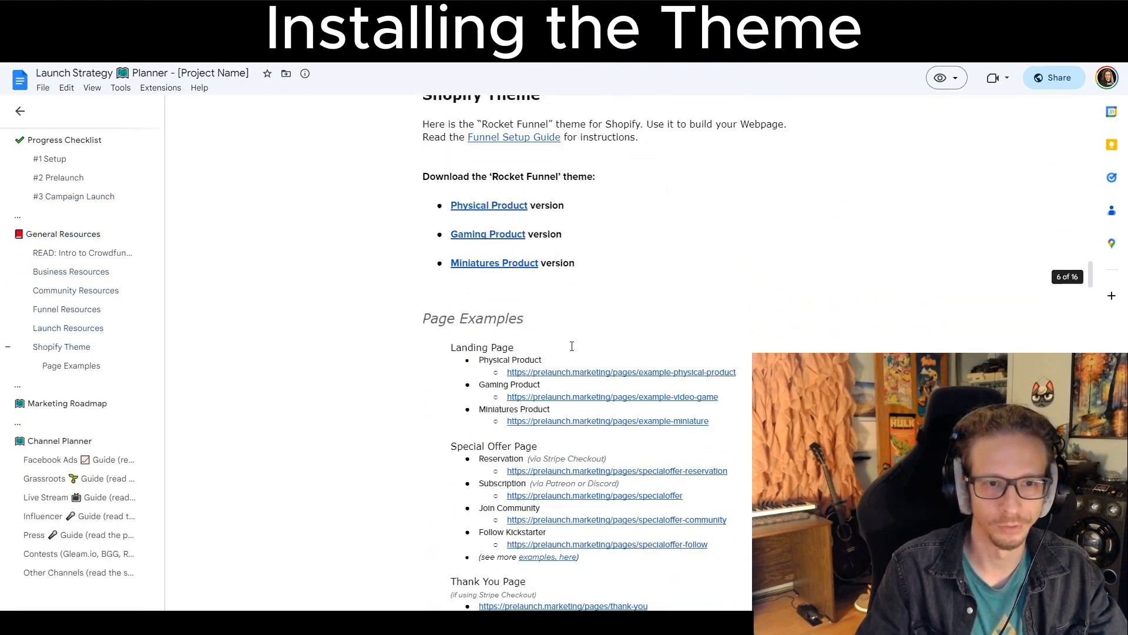
pyautogui.scroll(2, 587, 353)
pyautogui.click(412, 212)
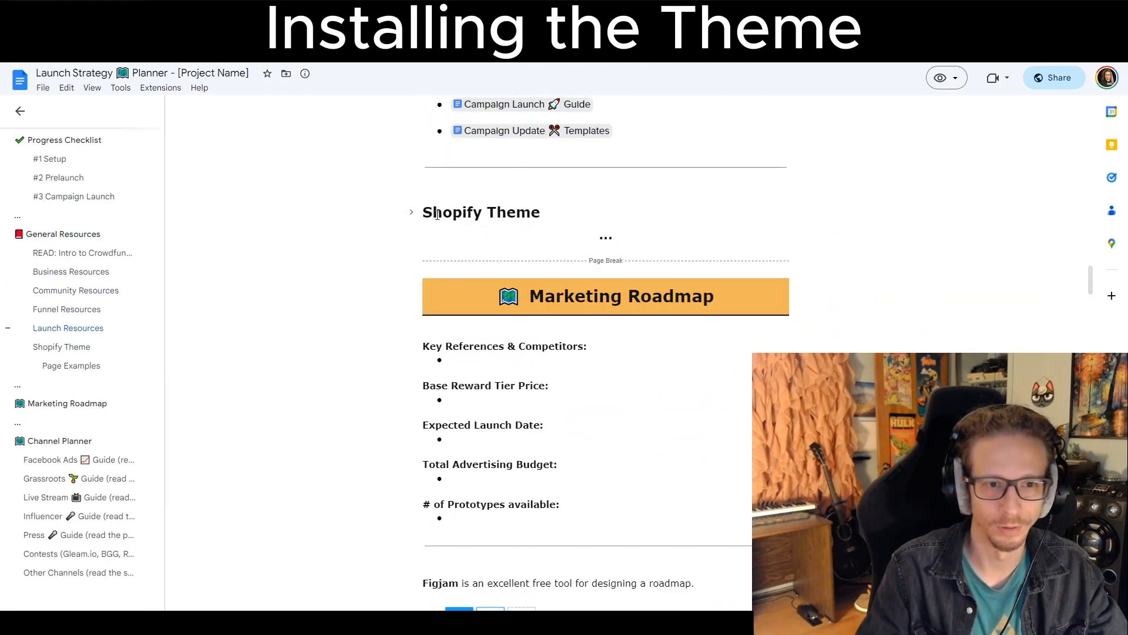
pyautogui.click(412, 212)
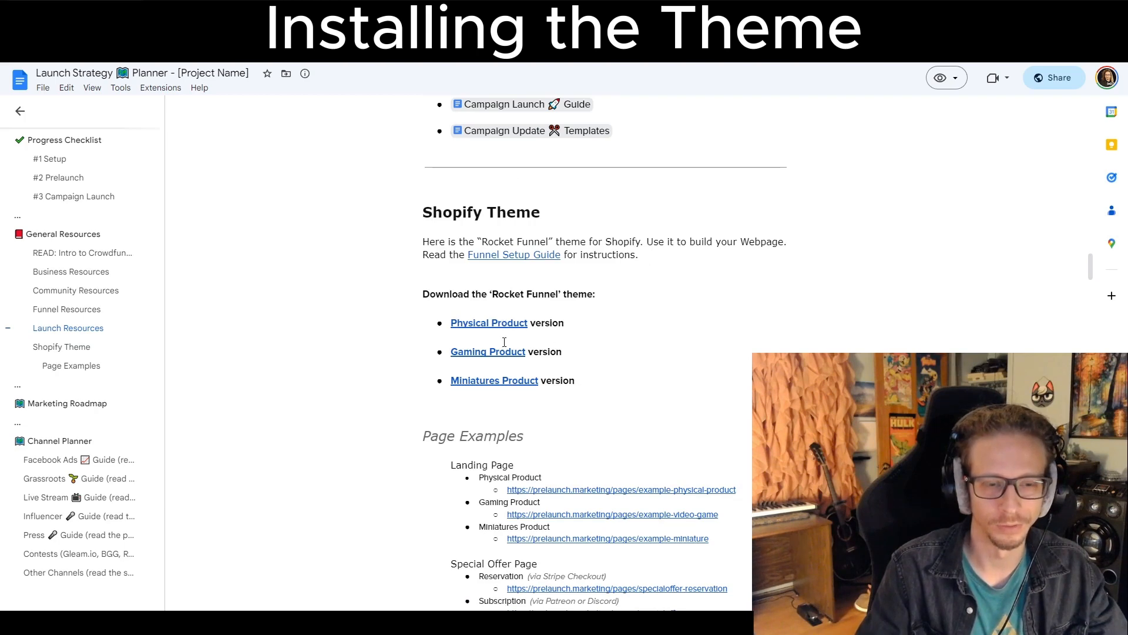
pyautogui.moveTo(496, 351)
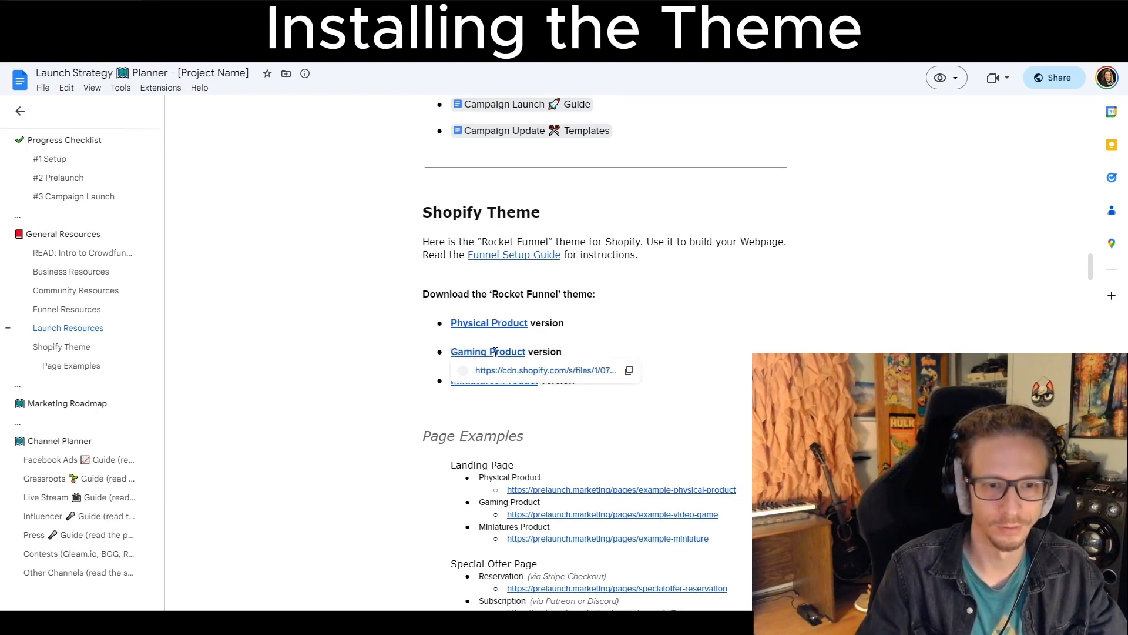
pyautogui.scroll(-4, 497, 323)
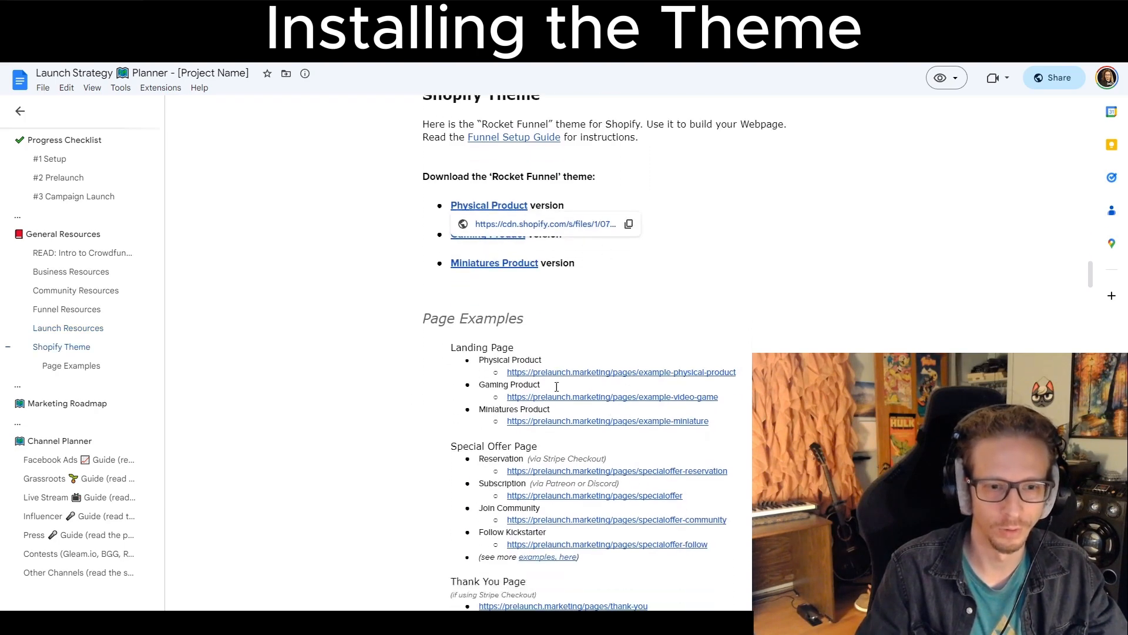
# Review the Page Examples headings for landing, special offer, thank you and signup pages.
pyautogui.moveTo(423, 201); pyautogui.dragTo(525, 235)
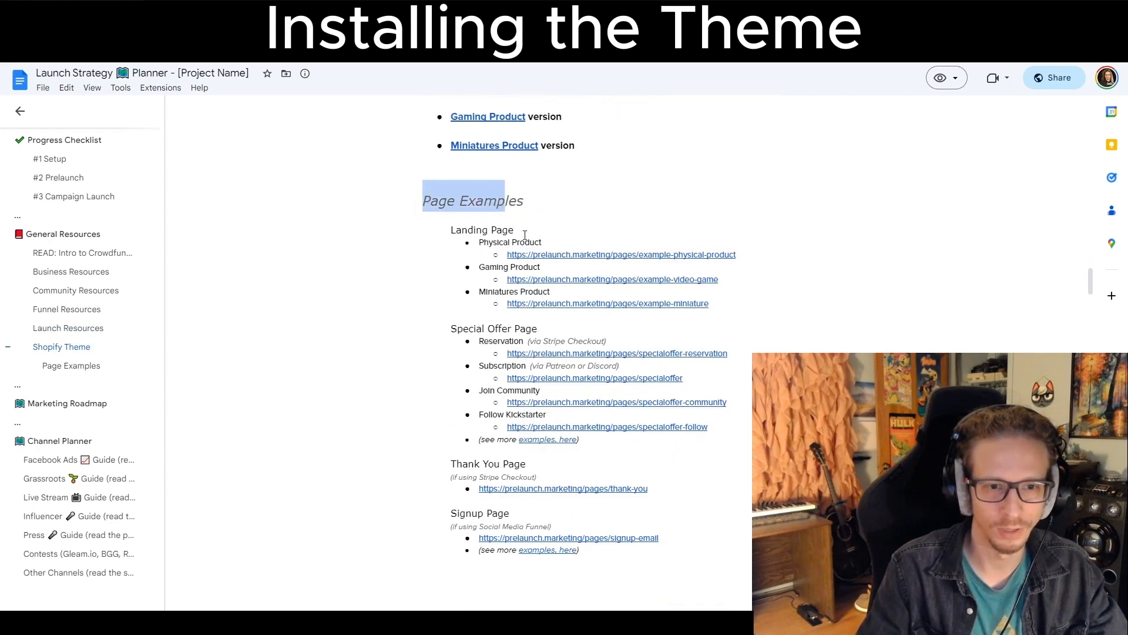
pyautogui.click(530, 256)
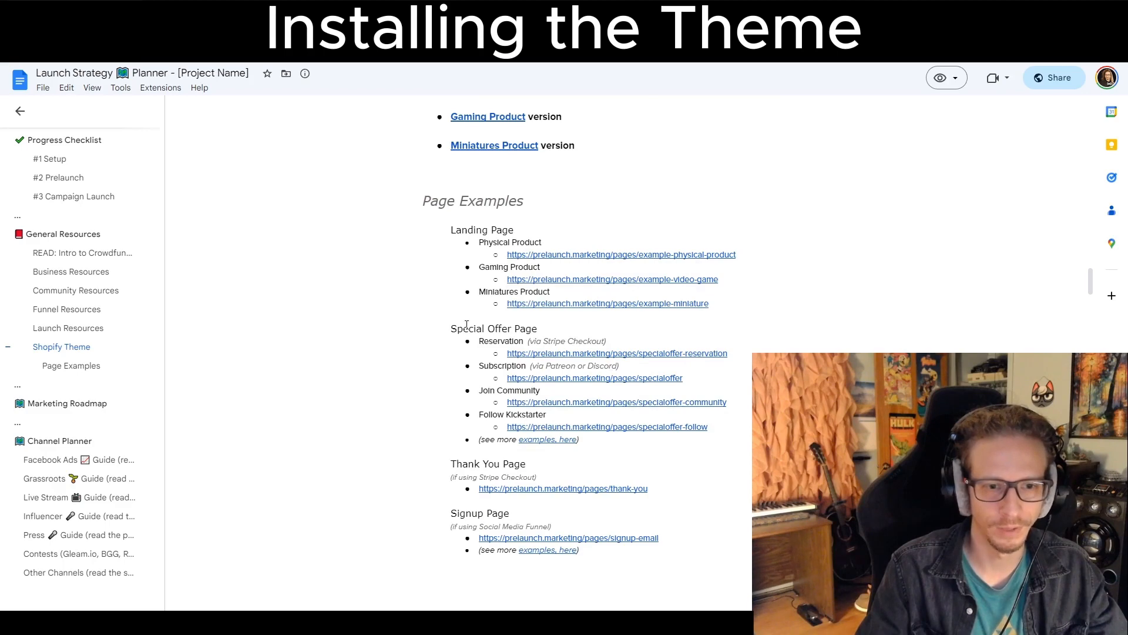
pyautogui.moveTo(473, 327); pyautogui.dragTo(553, 334)
pyautogui.moveTo(473, 464); pyautogui.dragTo(495, 467)
pyautogui.moveTo(478, 513); pyautogui.dragTo(493, 515)
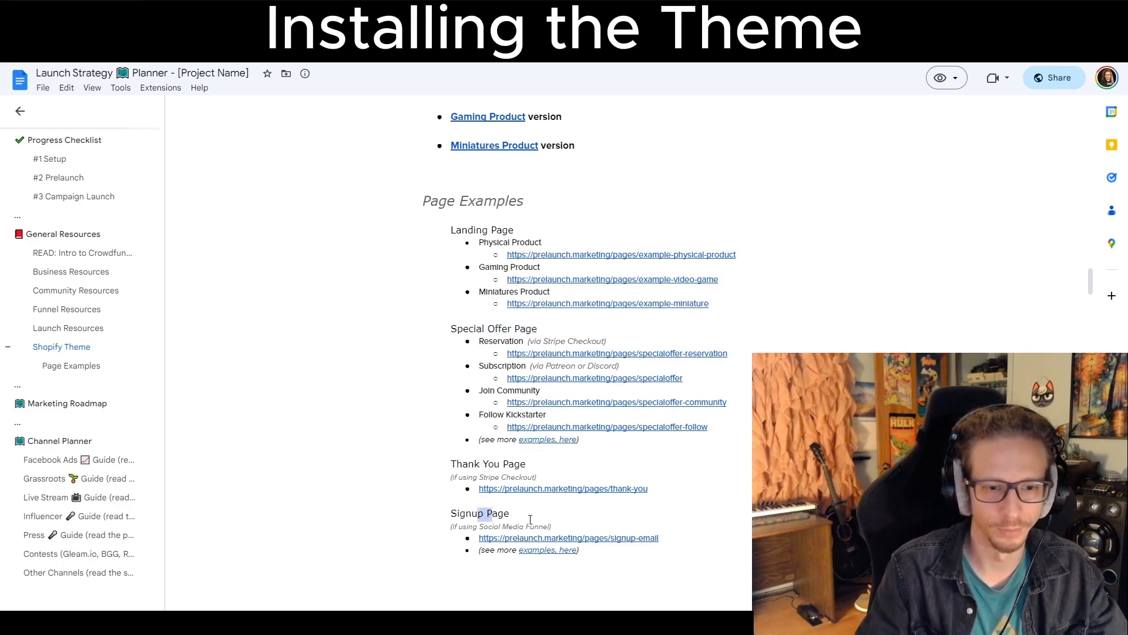
pyautogui.scroll(3, 531, 520)
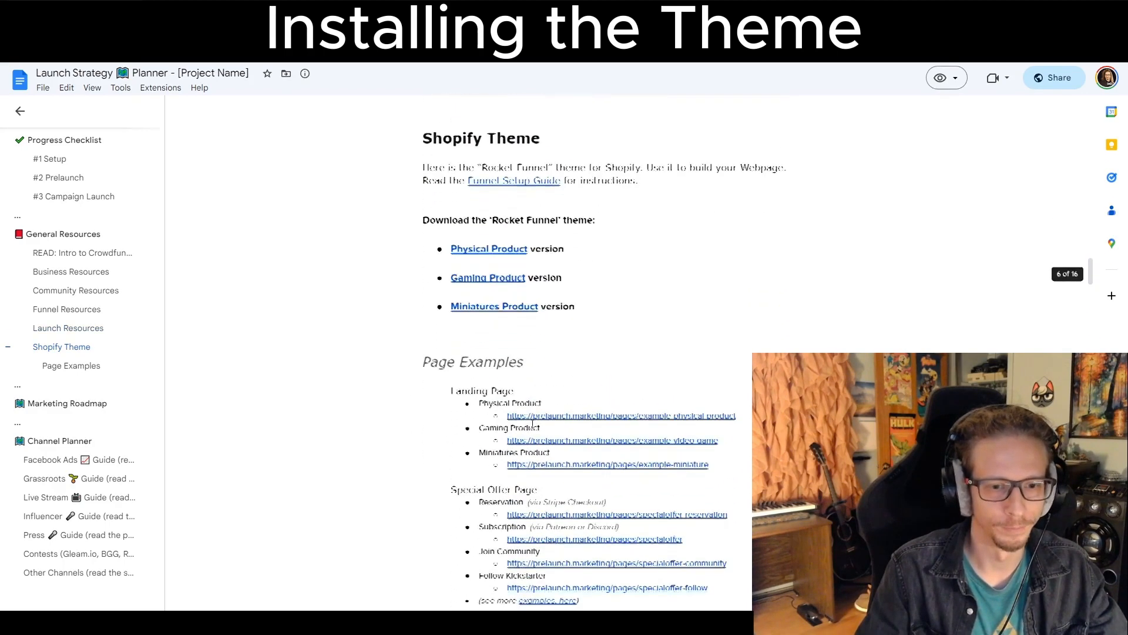
pyautogui.scroll(-1, 532, 424)
pyautogui.moveTo(474, 347)
pyautogui.mouseDown()
pyautogui.moveTo(519, 351)
pyautogui.moveTo(479, 349)
pyautogui.mouseUp()
pyautogui.click(502, 352)
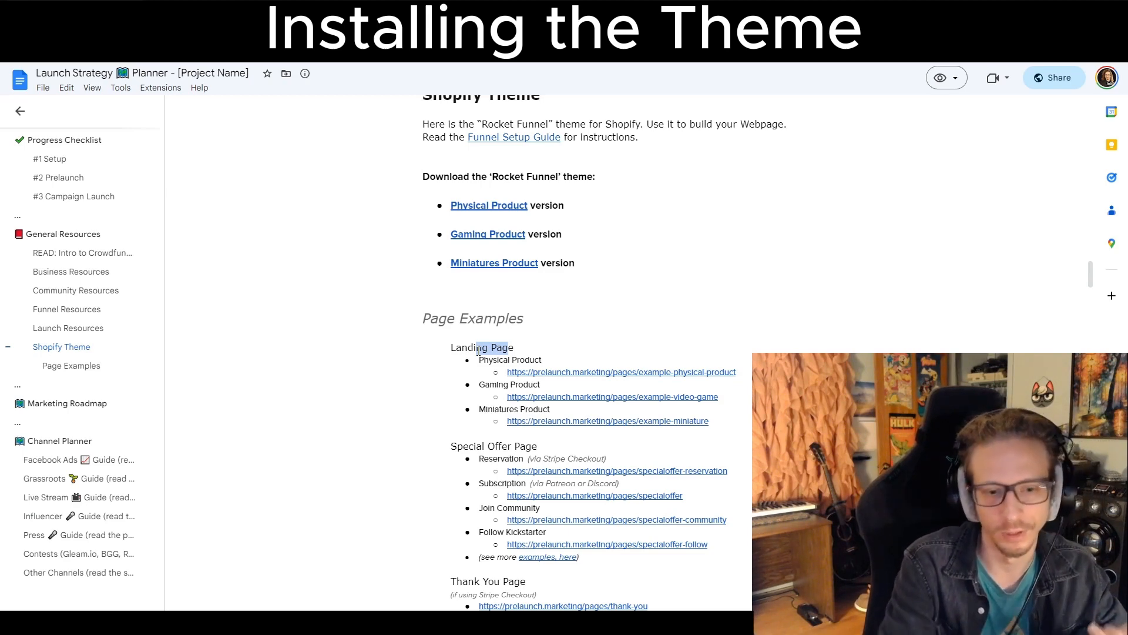
pyautogui.scroll(-1, 474, 371)
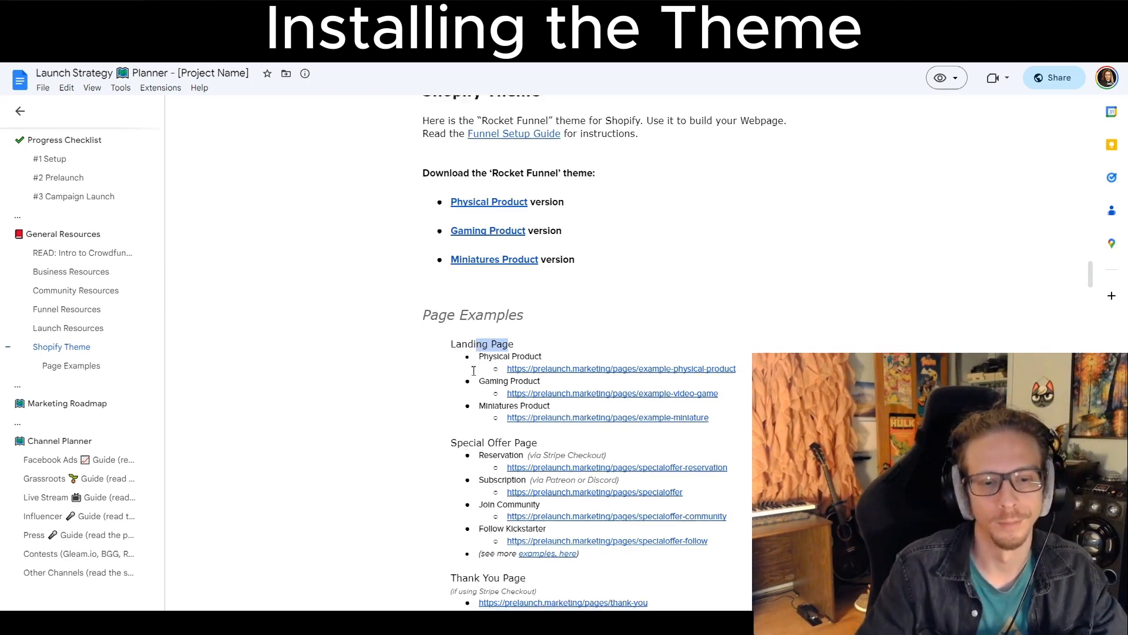
pyautogui.scroll(-3, 473, 371)
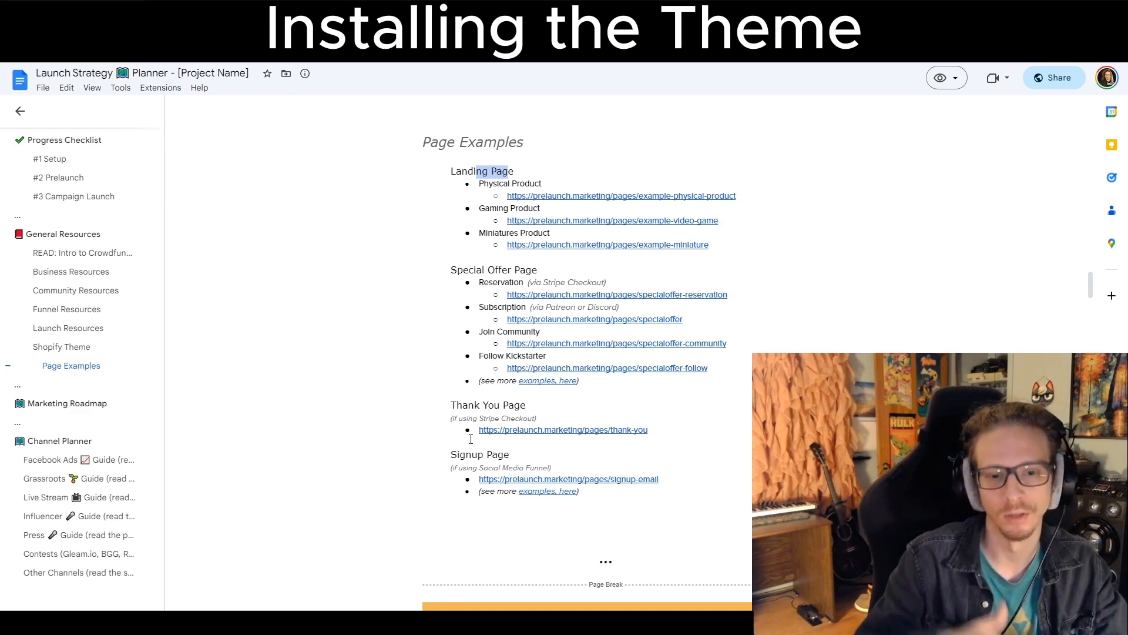
pyautogui.click(601, 480)
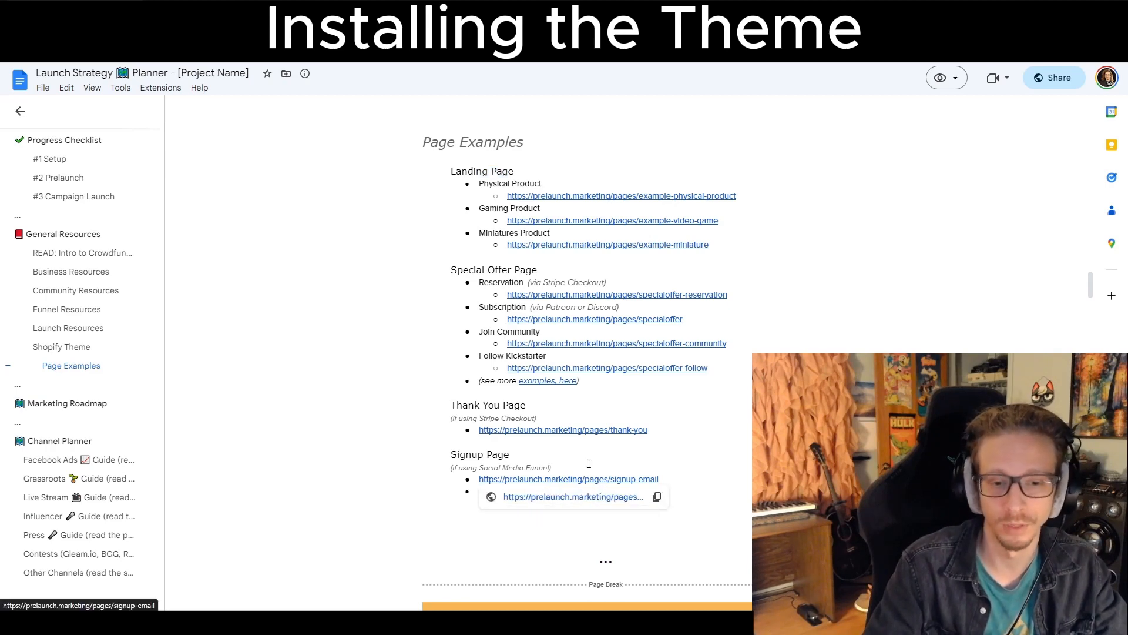
pyautogui.hotkey('ctrl', 'v')
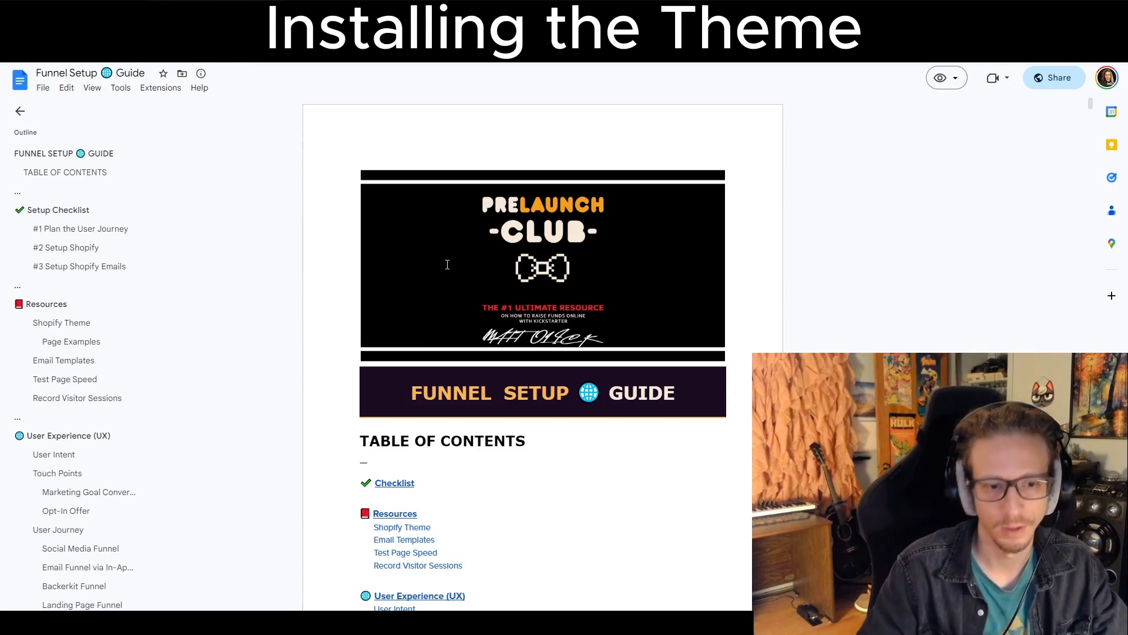
# Download the Gaming Product version of the Rocket Funnel theme from the Funnel Setup Guide's Shopify Theme section.
pyautogui.scroll(-20, 448, 264)
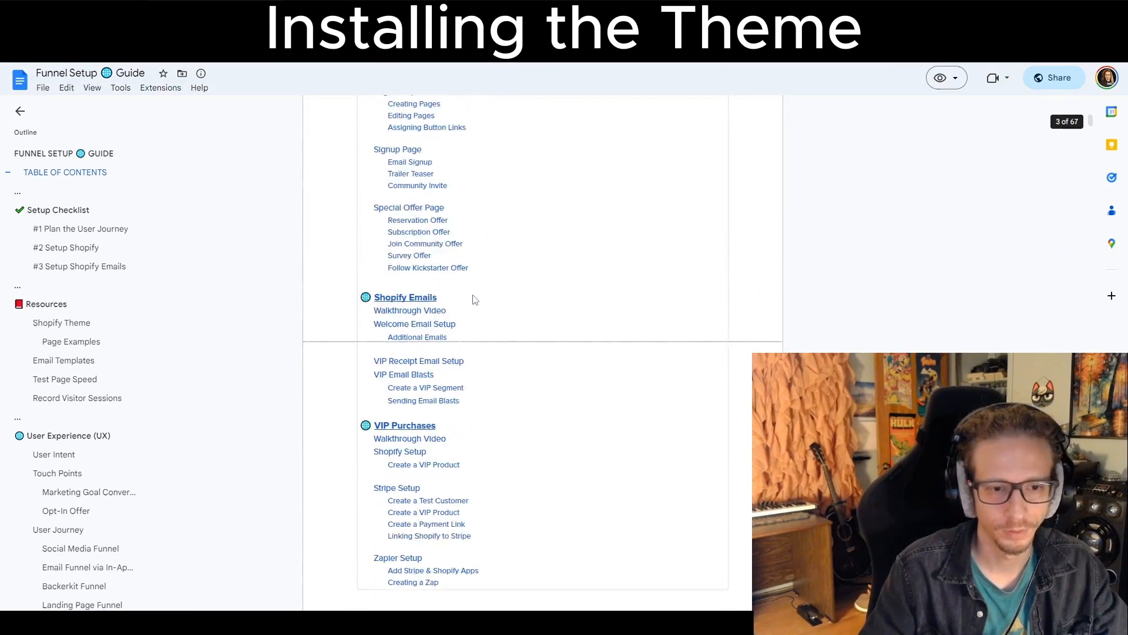
pyautogui.scroll(-20, 474, 285)
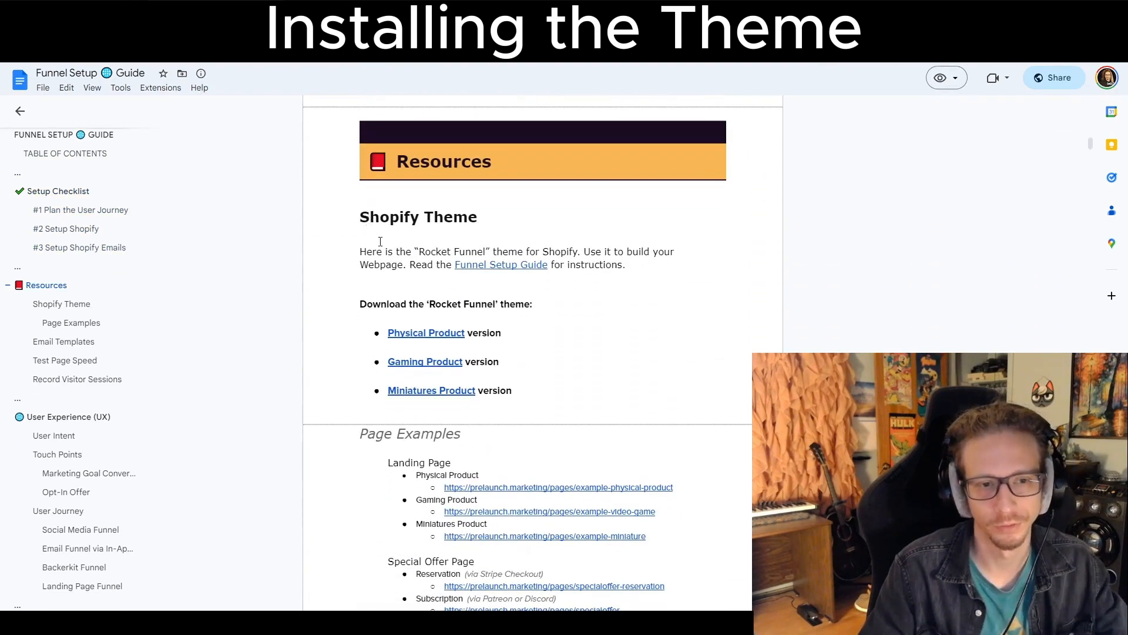
pyautogui.scroll(-1, 408, 338)
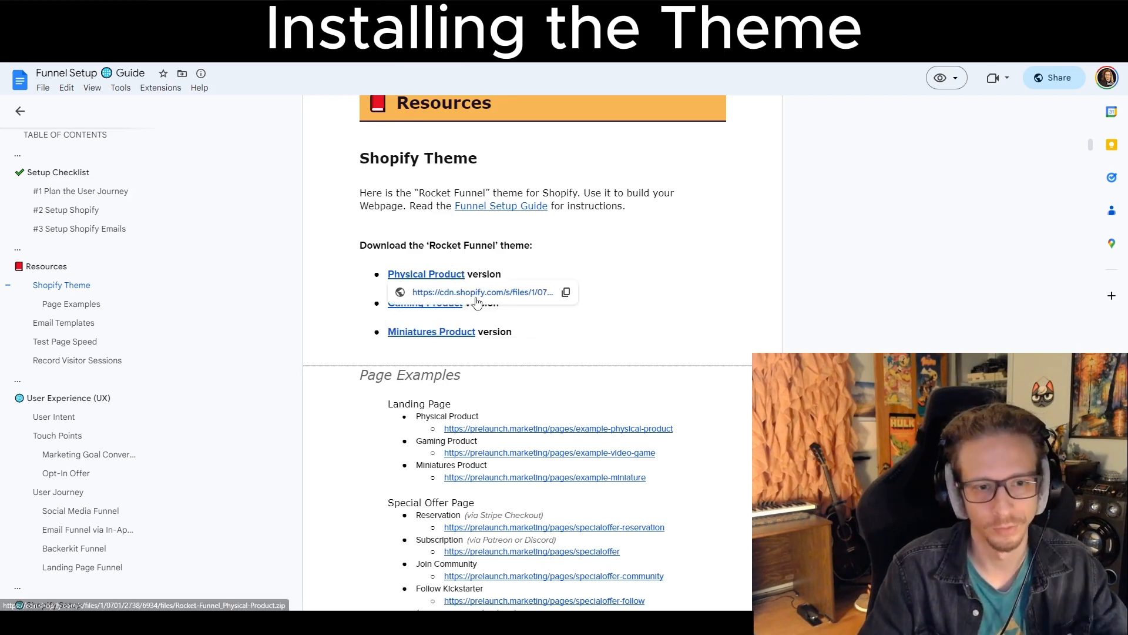
pyautogui.click(458, 322)
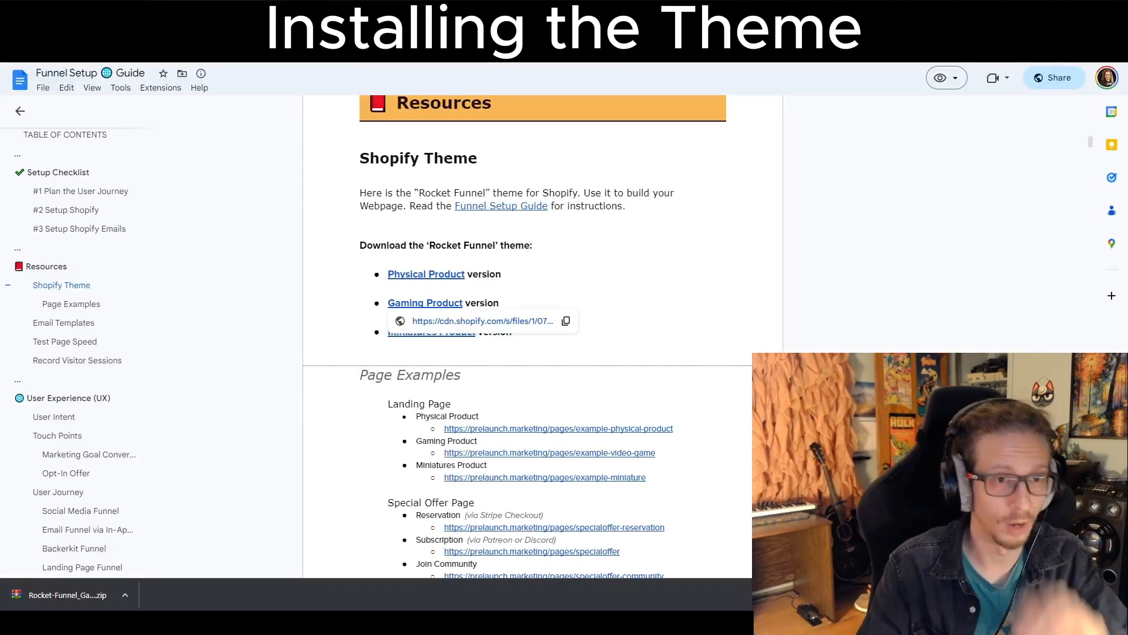
# Upload Rocket-Funnel_Gaming-Product.zip as a new theme in the Shopify store's theme library.
pyautogui.click(311, 10)
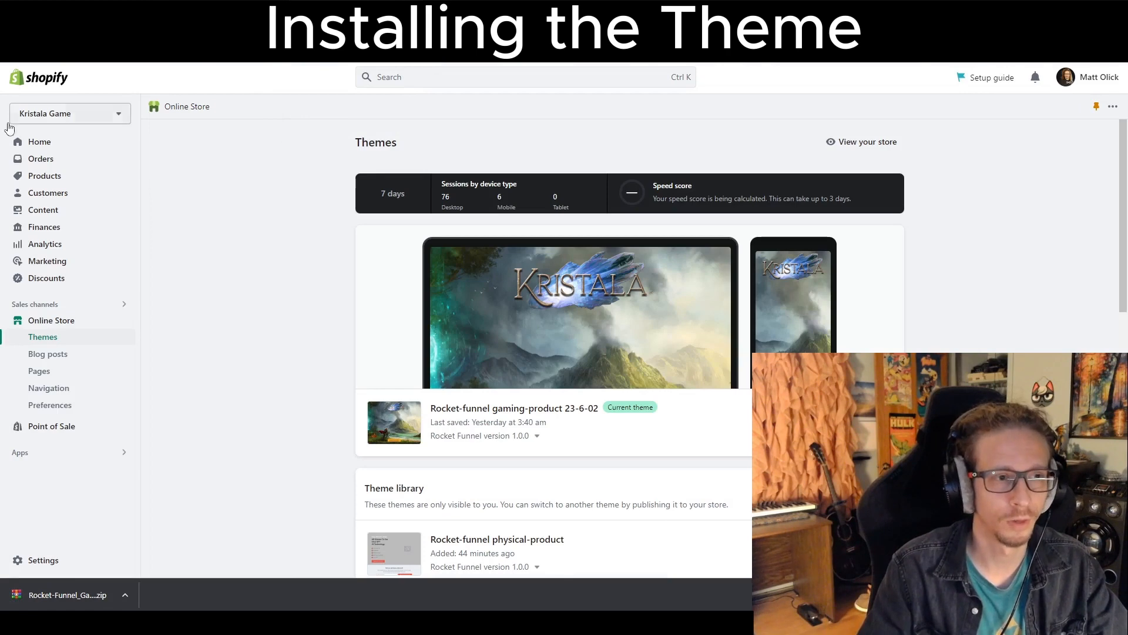
pyautogui.click(23, 146)
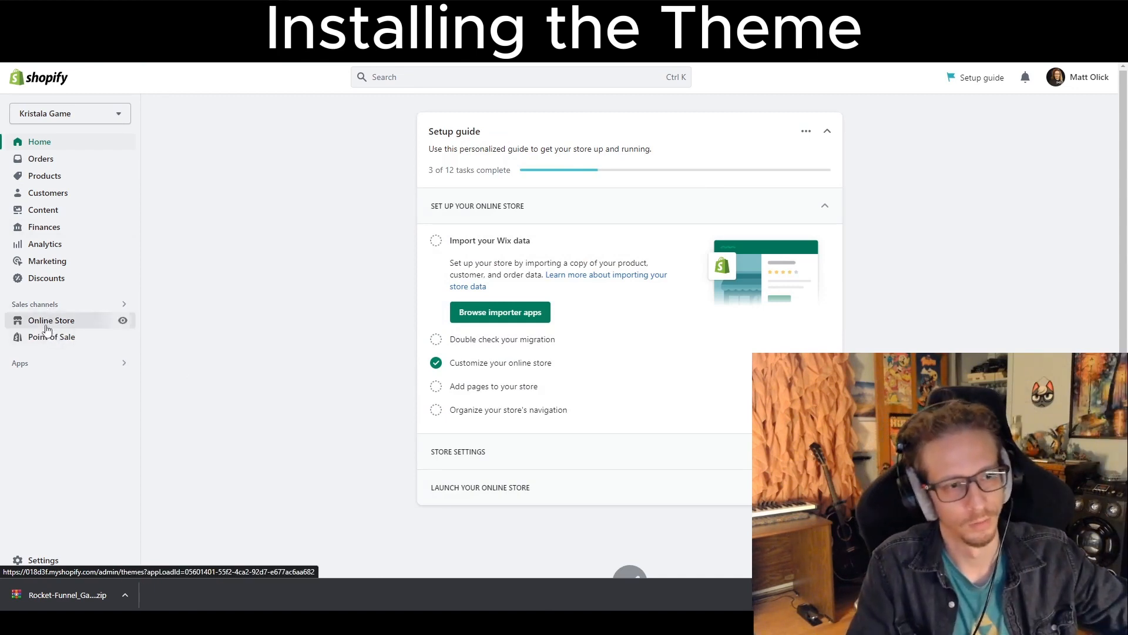
pyautogui.moveTo(47, 329); pyautogui.dragTo(36, 325)
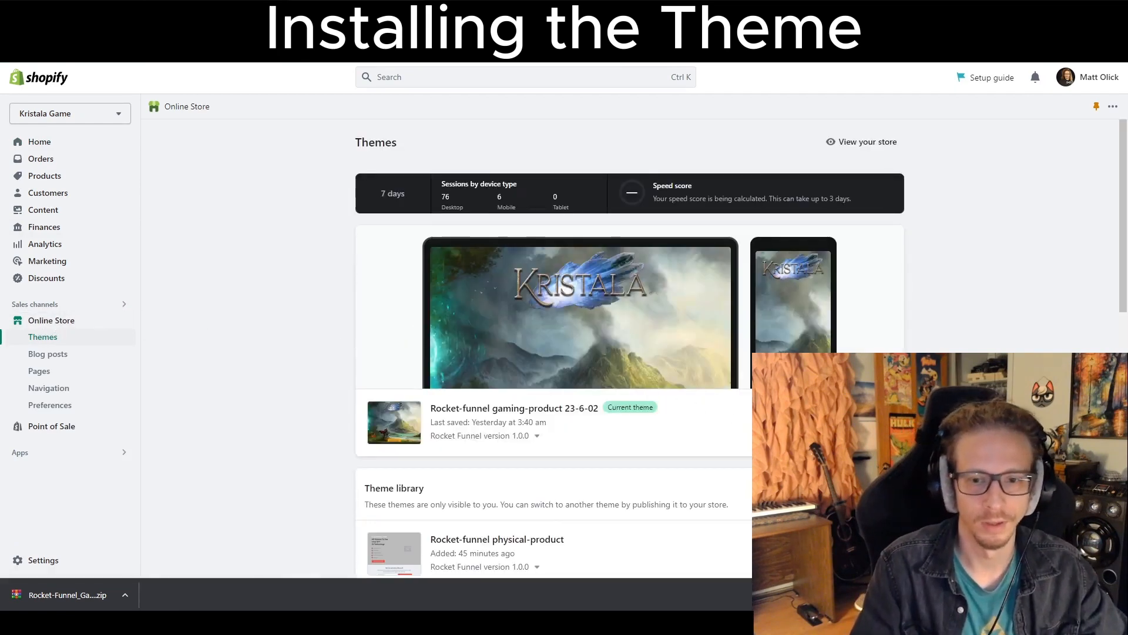
pyautogui.scroll(-4, 852, 287)
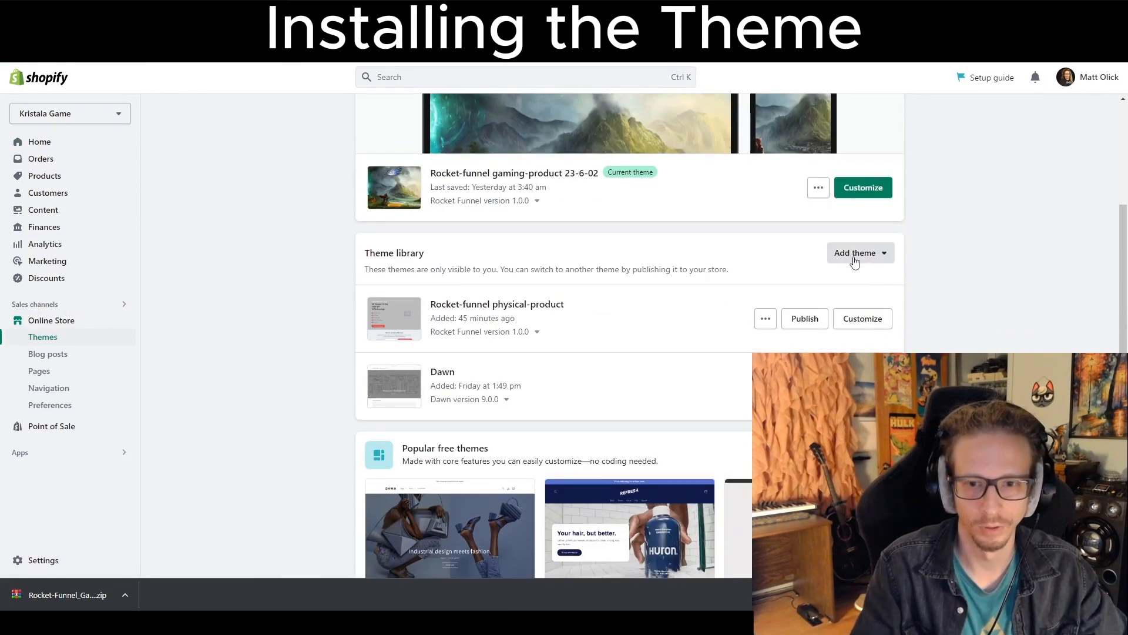
pyautogui.click(858, 259)
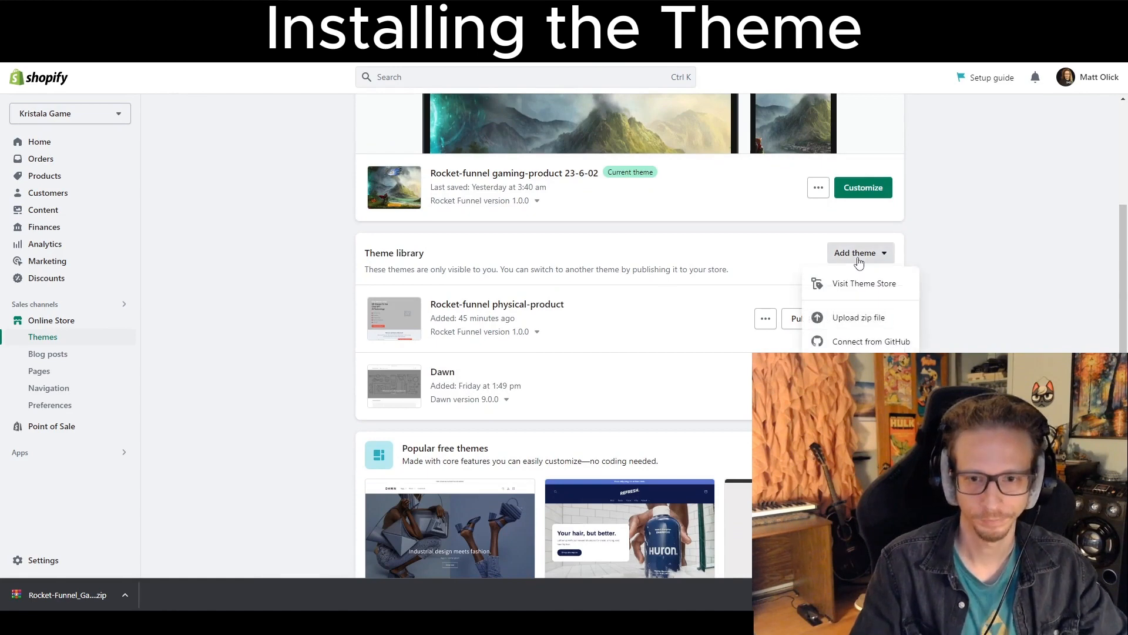
pyautogui.click(847, 318)
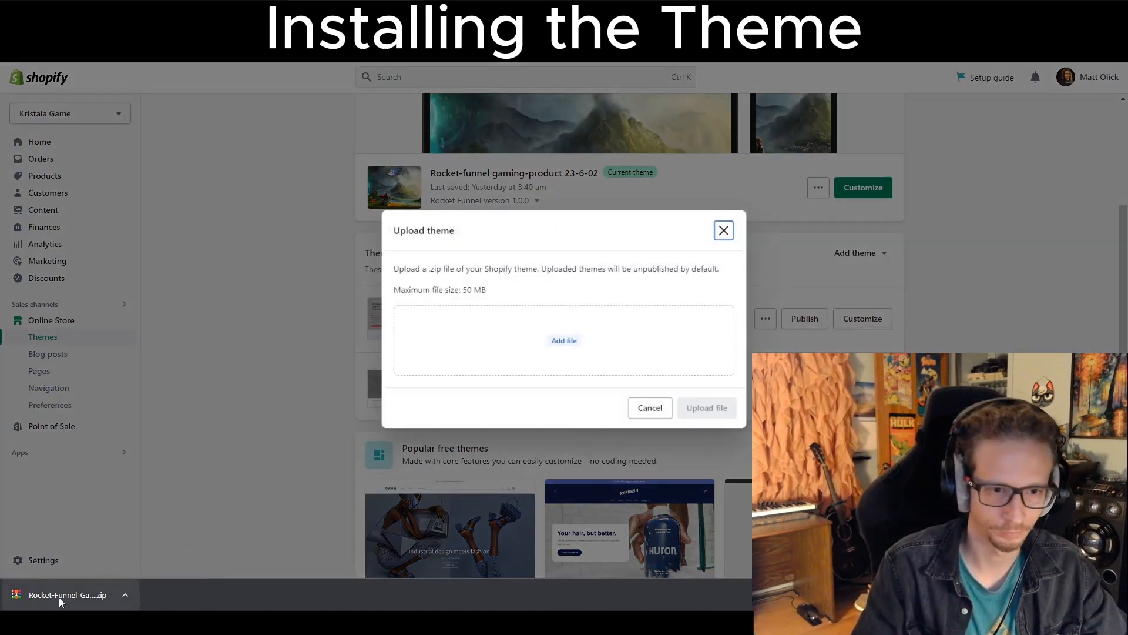
pyautogui.moveTo(58, 595); pyautogui.dragTo(519, 335)
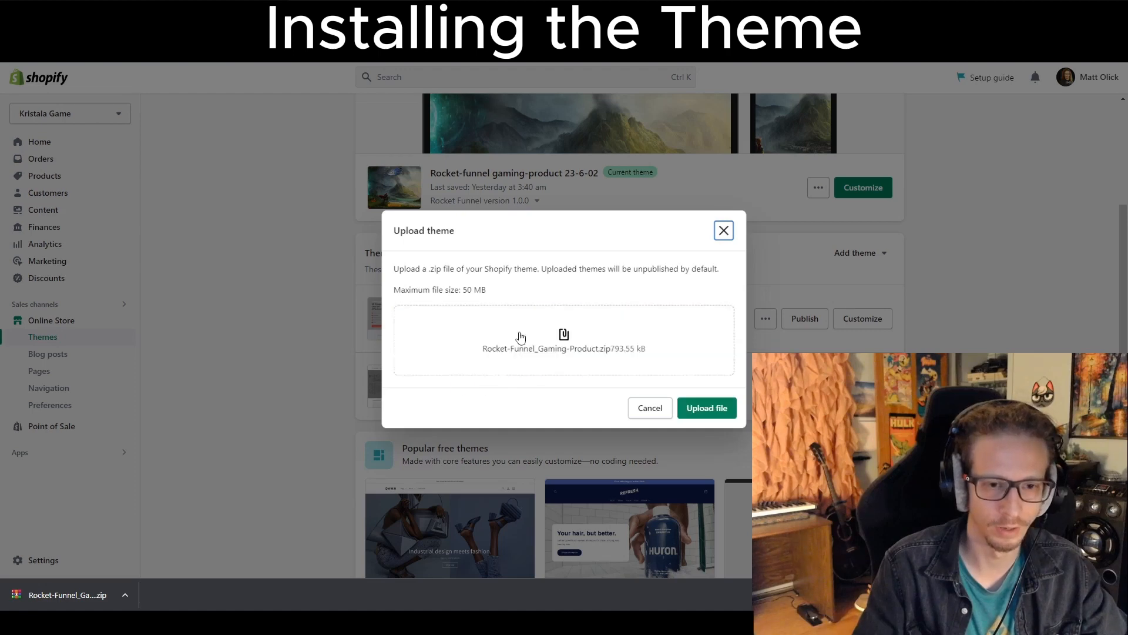
pyautogui.click(704, 418)
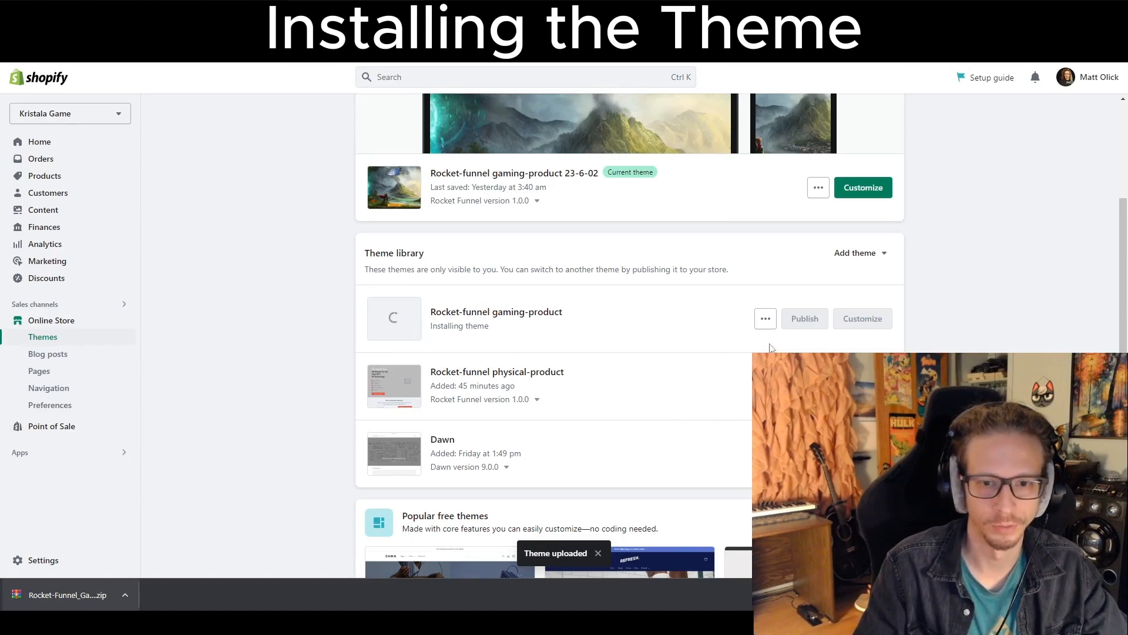
# Try to remove the newly uploaded Rocket-funnel gaming-product theme while it is still installing.
pyautogui.click(764, 326)
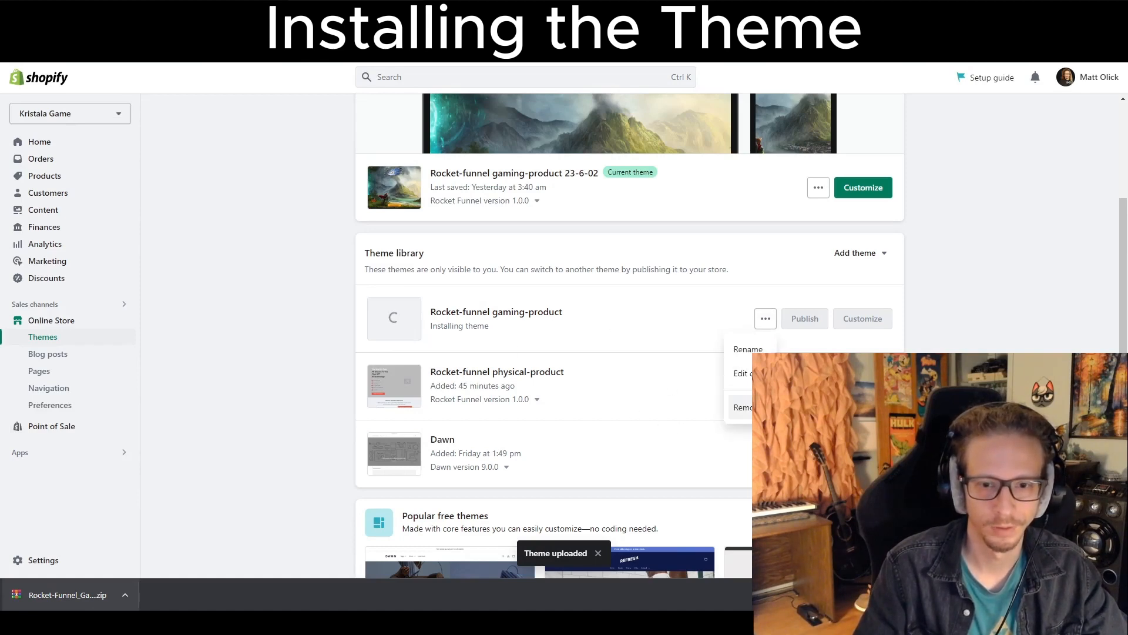
pyautogui.click(742, 407)
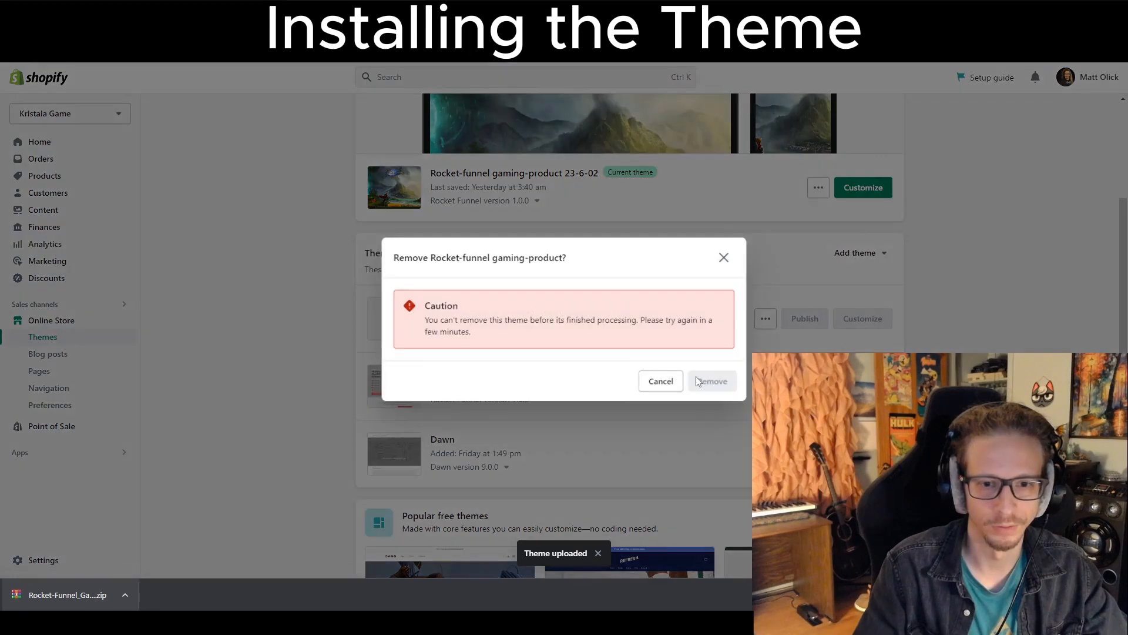
pyautogui.click(723, 264)
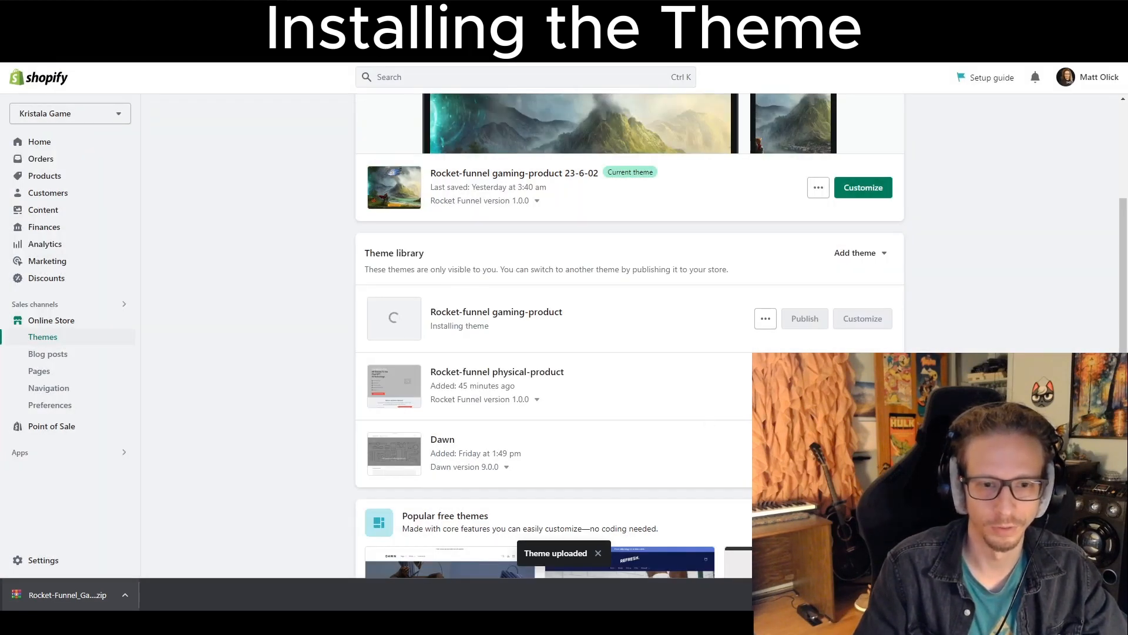
pyautogui.click(805, 386)
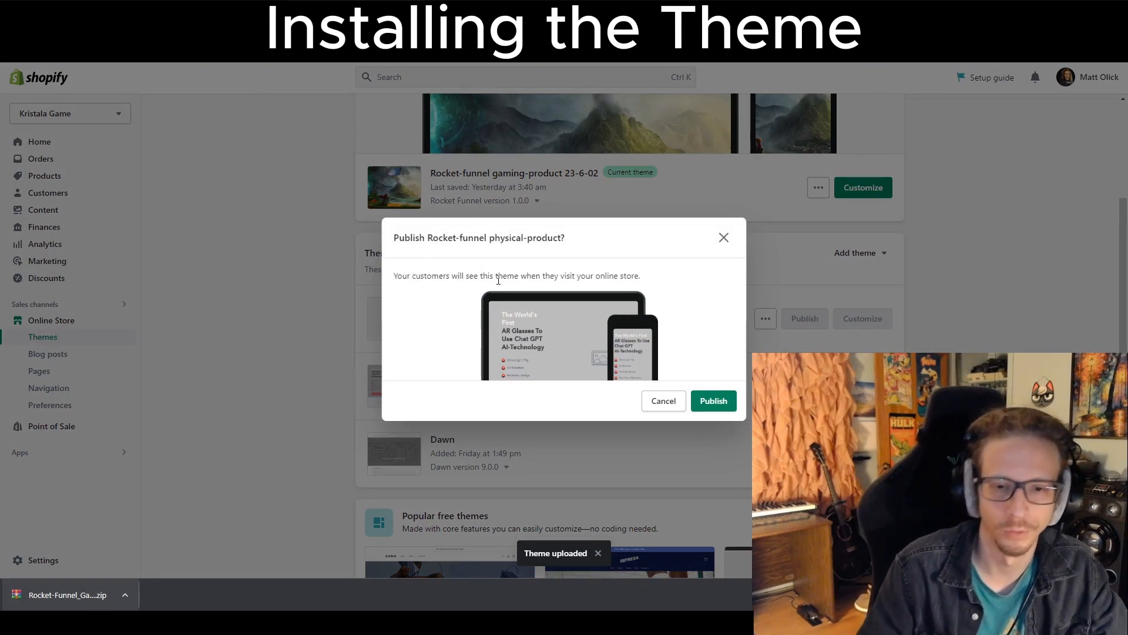
pyautogui.click(724, 237)
pyautogui.scroll(4, 706, 253)
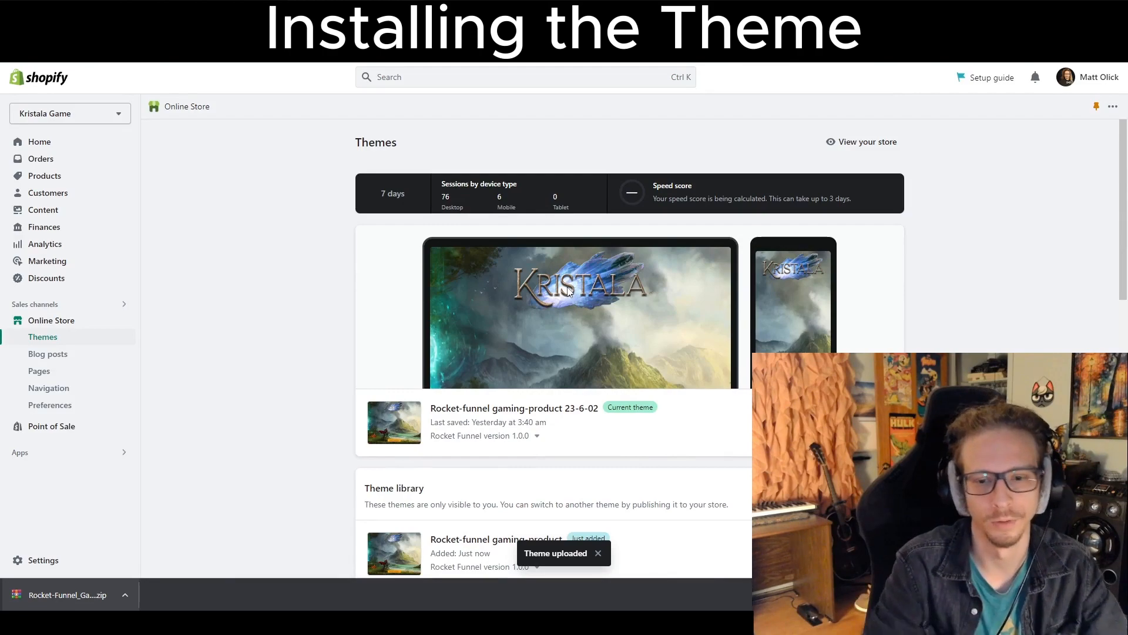
pyautogui.scroll(-4, 576, 376)
# Remove both the newly uploaded Rocket-funnel gaming-product theme and the Rocket-funnel physical-product theme from the theme library.
pyautogui.click(765, 319)
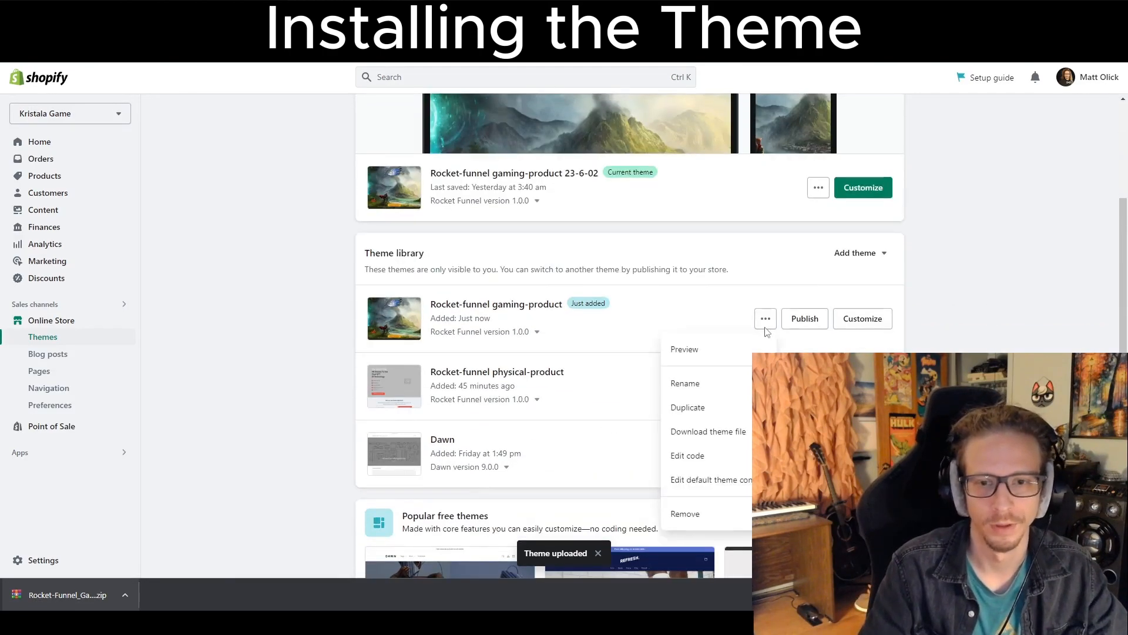
pyautogui.click(722, 515)
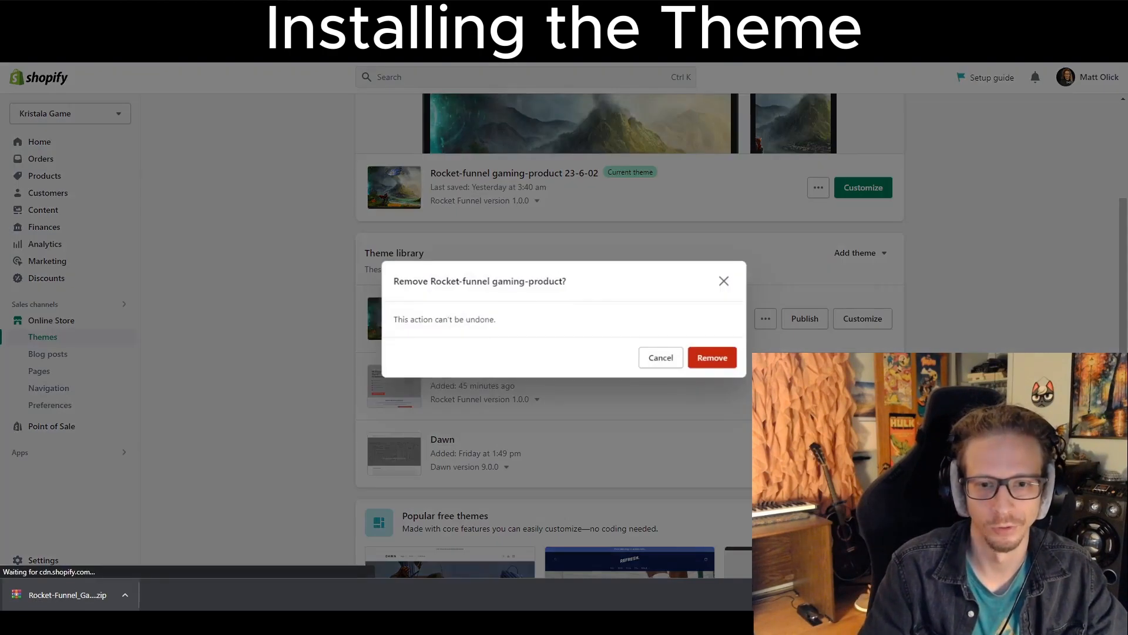
pyautogui.click(713, 357)
pyautogui.click(765, 319)
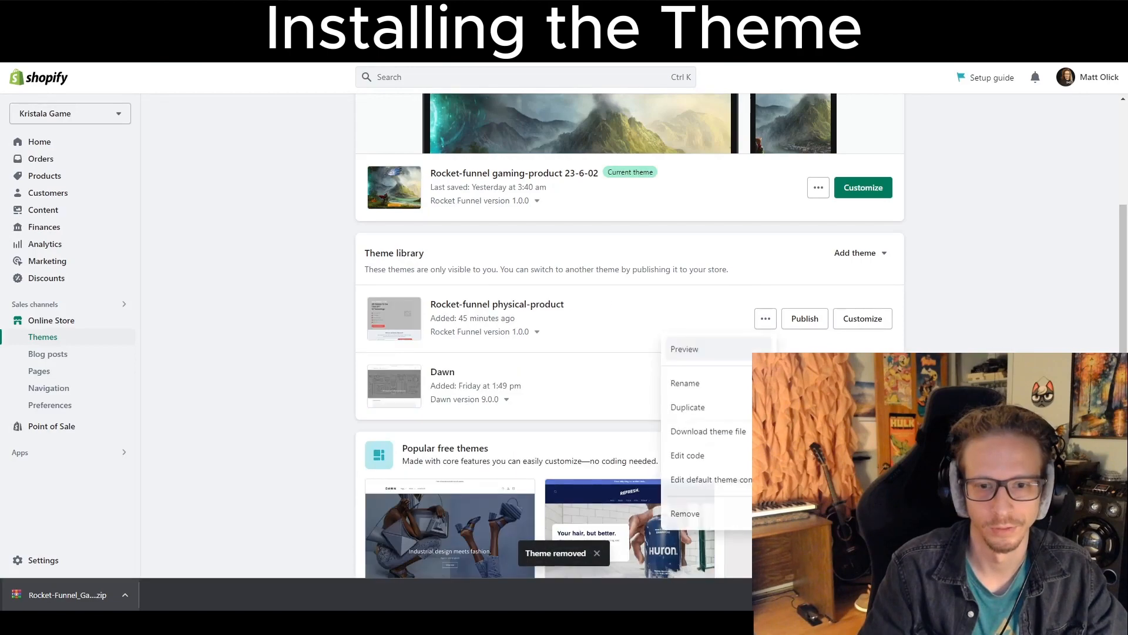
pyautogui.click(728, 513)
pyautogui.click(715, 358)
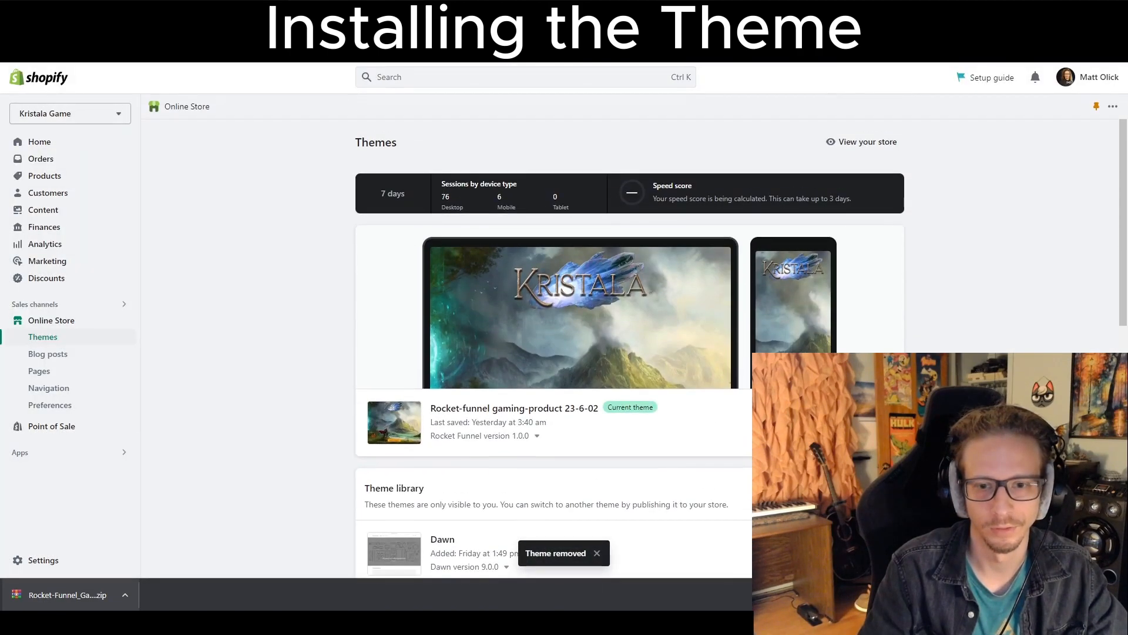
pyautogui.scroll(-2, 630, 335)
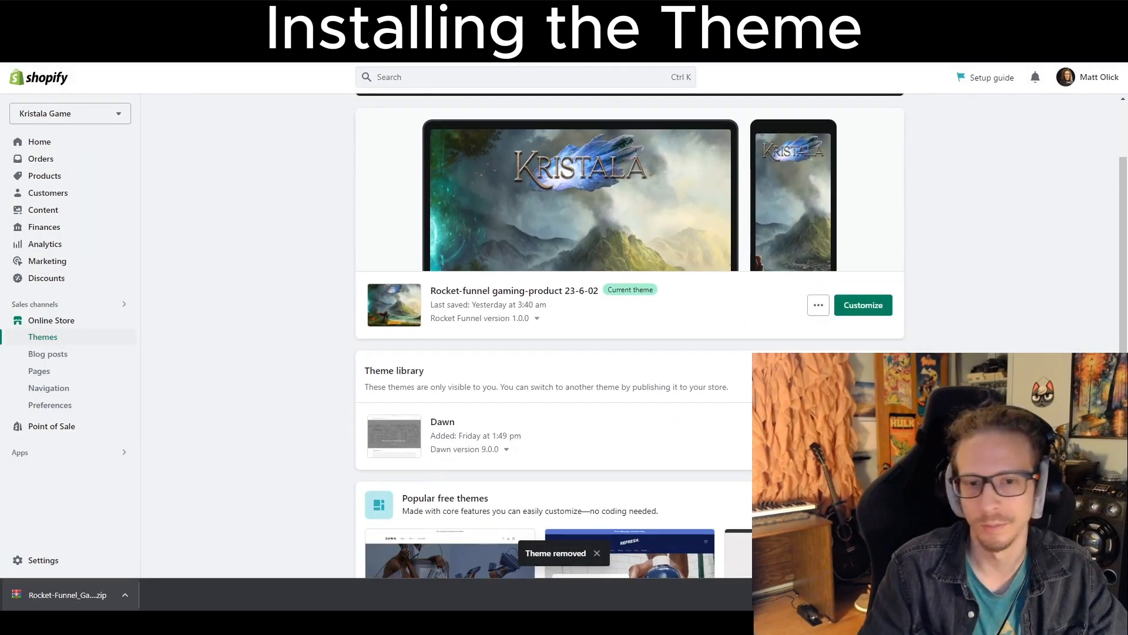
pyautogui.scroll(-3, 799, 312)
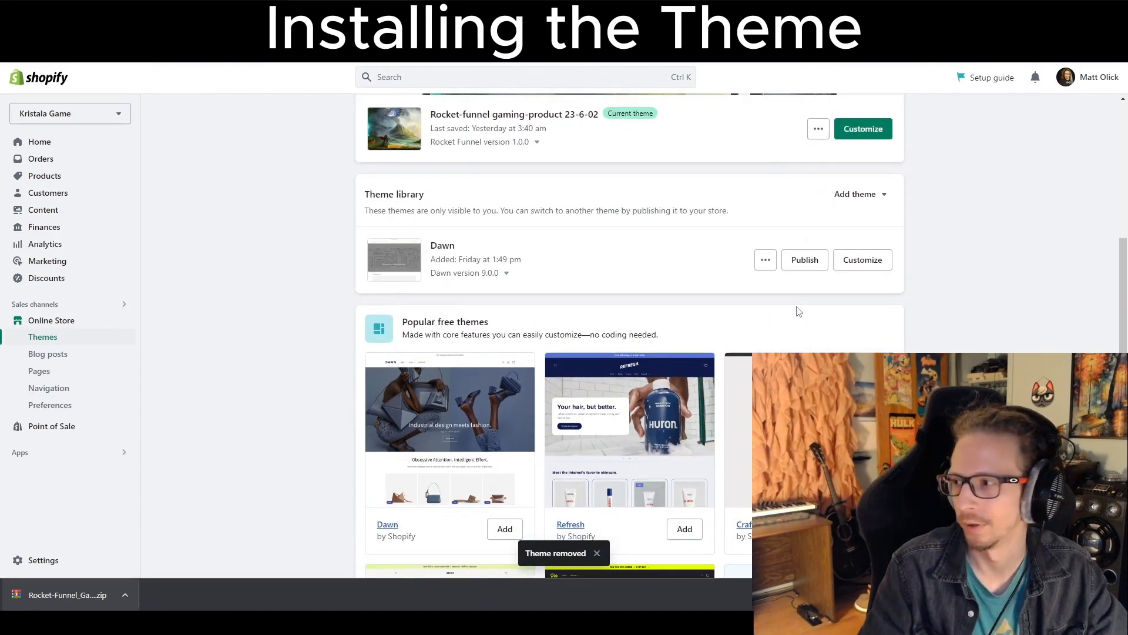
pyautogui.click(813, 274)
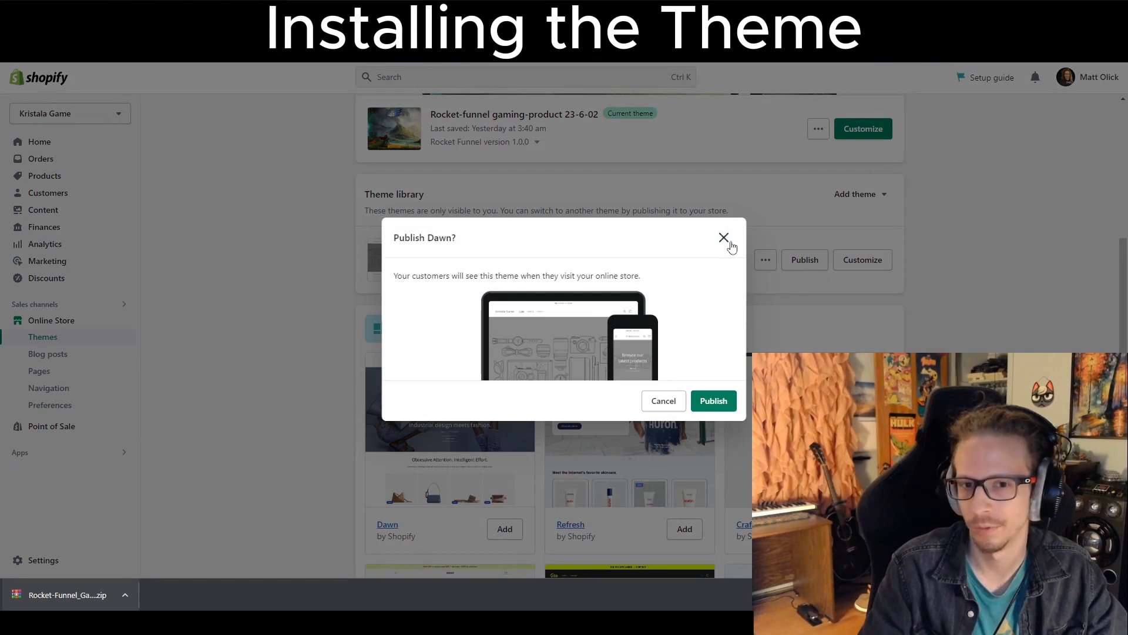
pyautogui.click(724, 238)
# Open the current Rocket-funnel gaming-product 23-6-02 theme in the editor and switch the preview to desktop view.
pyautogui.scroll(3, 764, 265)
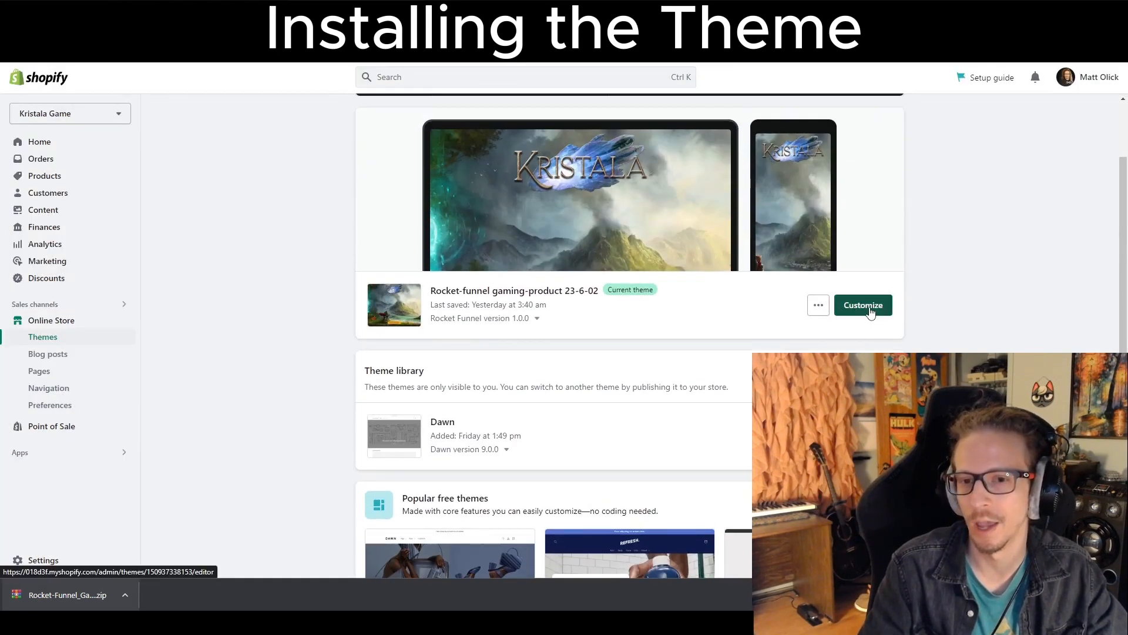
pyautogui.click(863, 305)
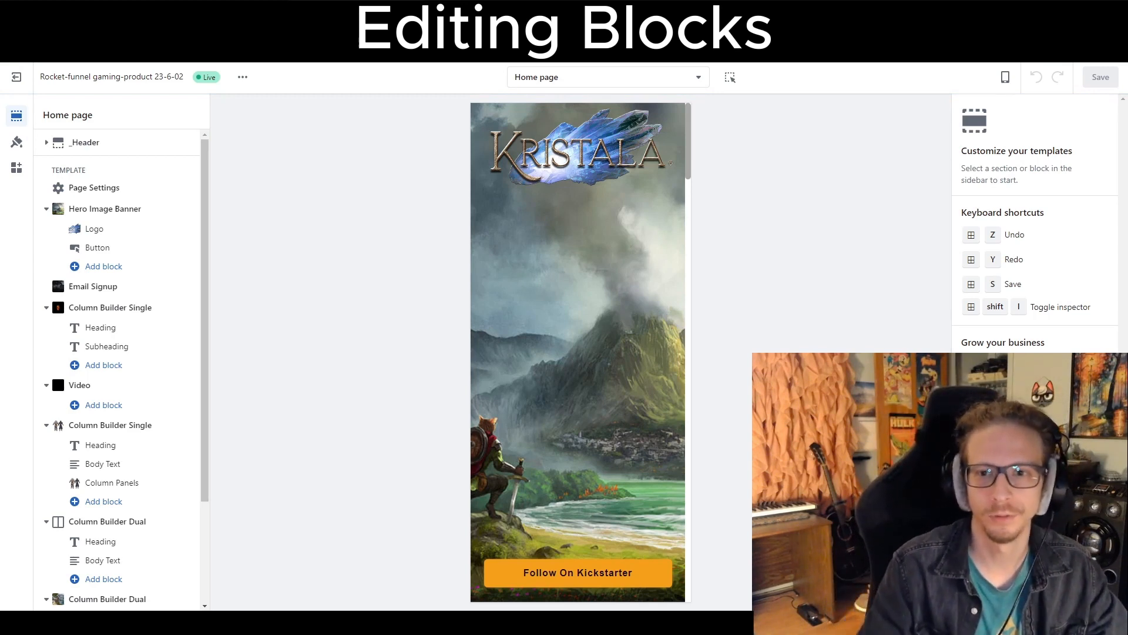
pyautogui.click(1006, 77)
pyautogui.click(1023, 127)
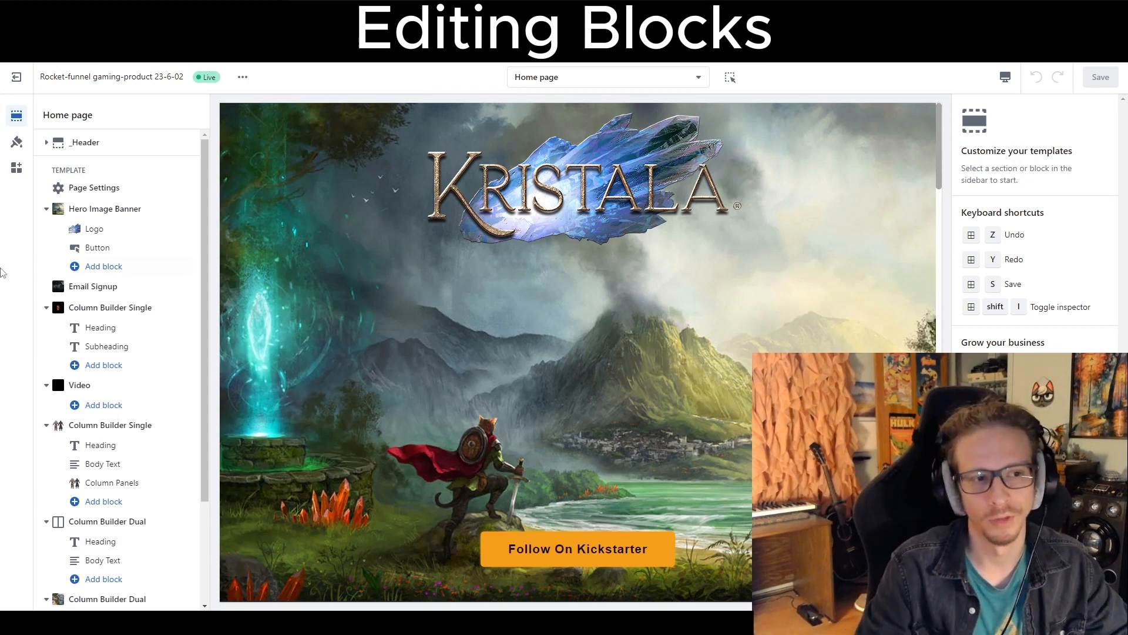
# Open the Hero Image Banner section and try to untick Remove image column, reloading the editor afterwards.
pyautogui.click(97, 213)
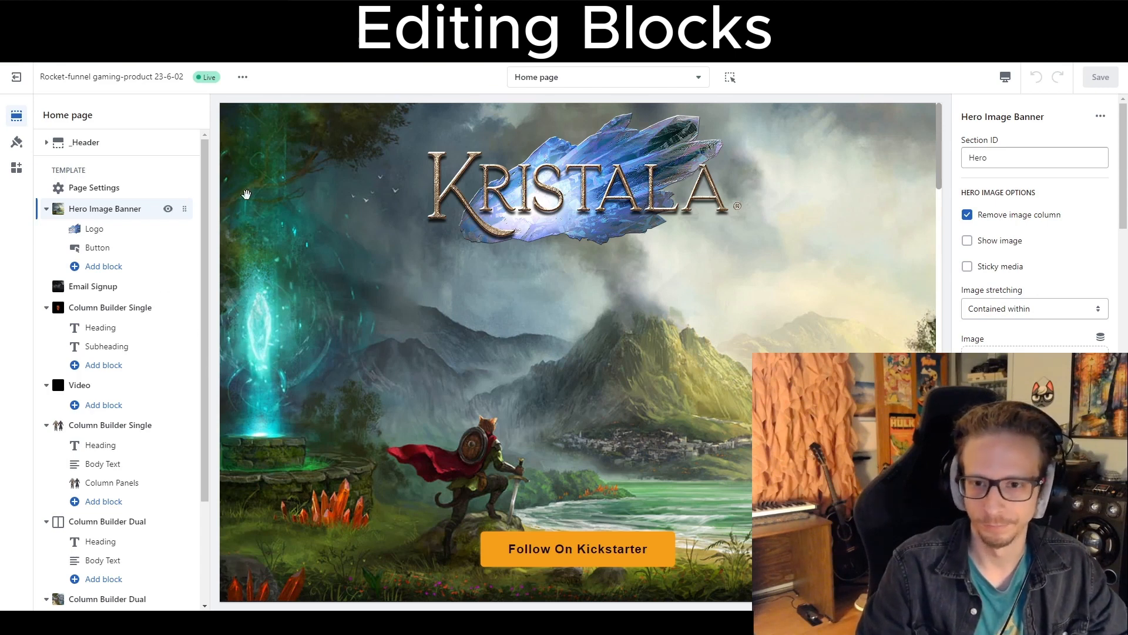
pyautogui.click(967, 215)
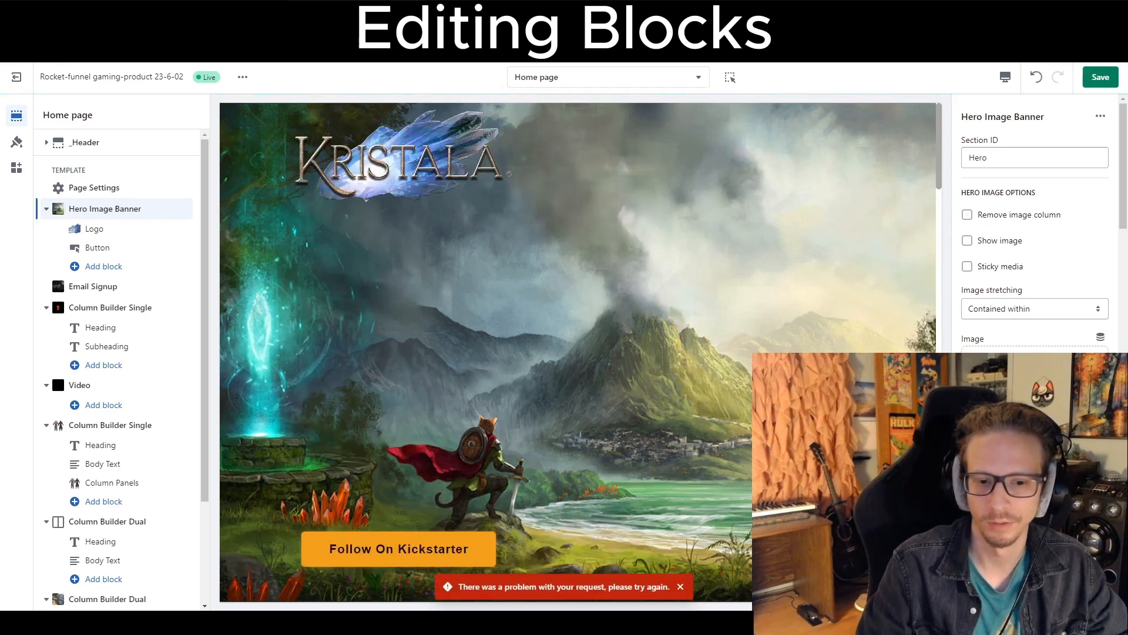
pyautogui.click(680, 584)
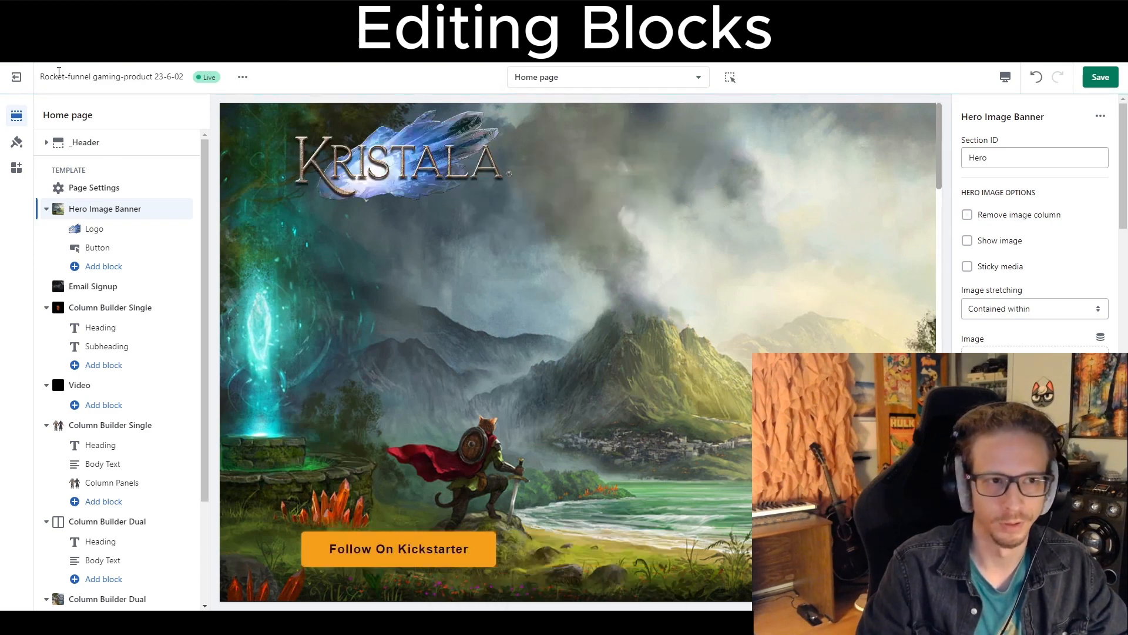
pyautogui.press('F5')
pyautogui.click(627, 101)
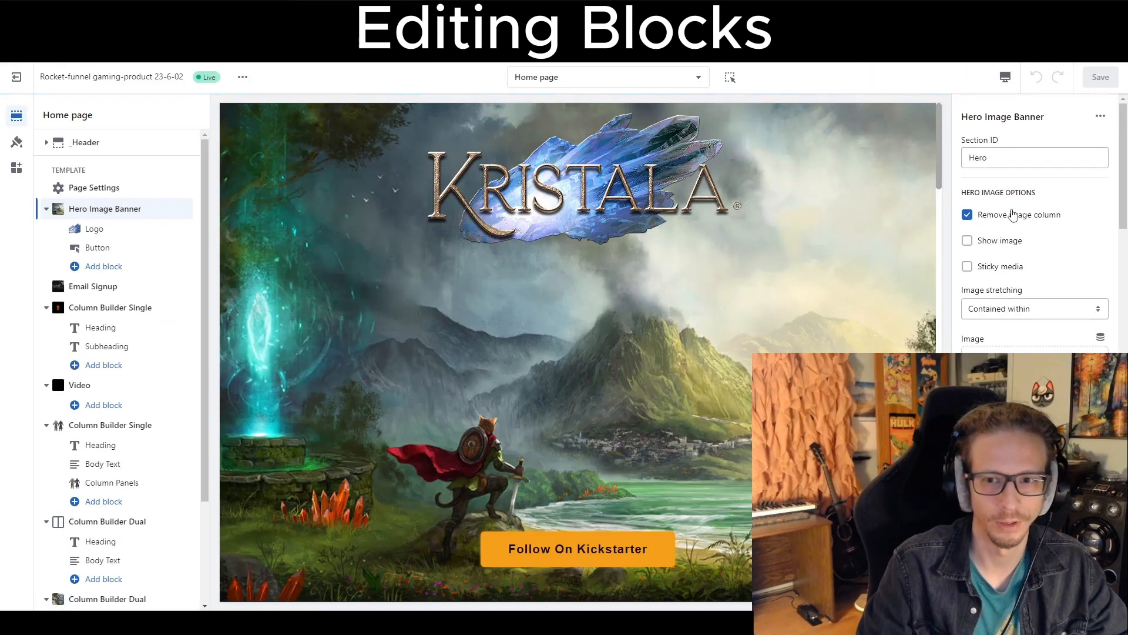
# Untick Remove image column and tick Show image in the Hero Image Banner options.
pyautogui.click(967, 218)
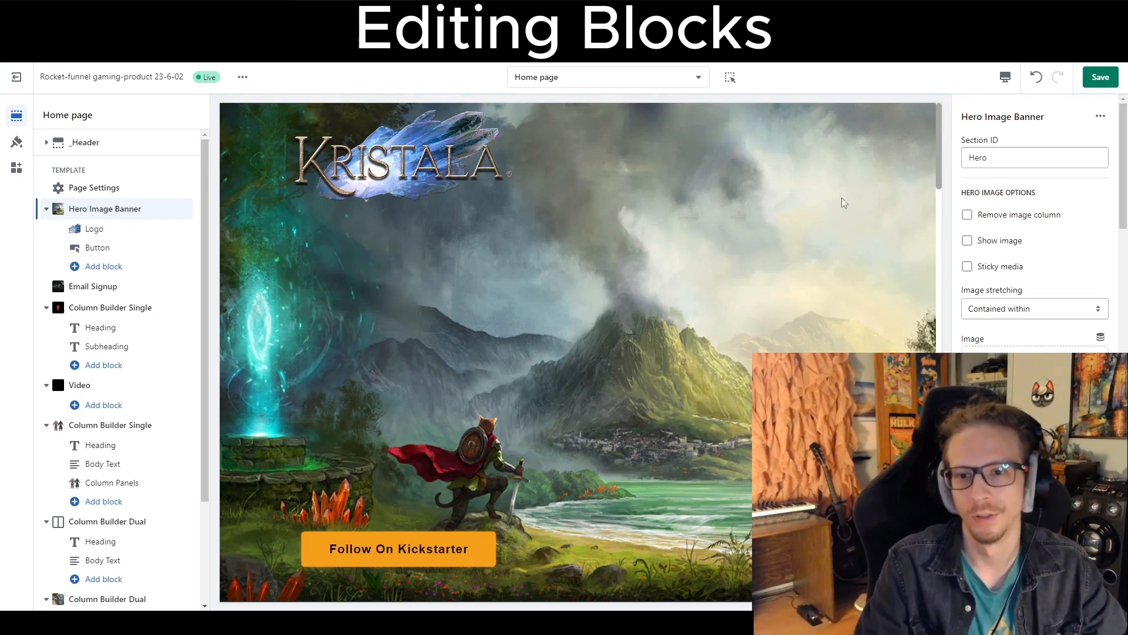
pyautogui.click(967, 240)
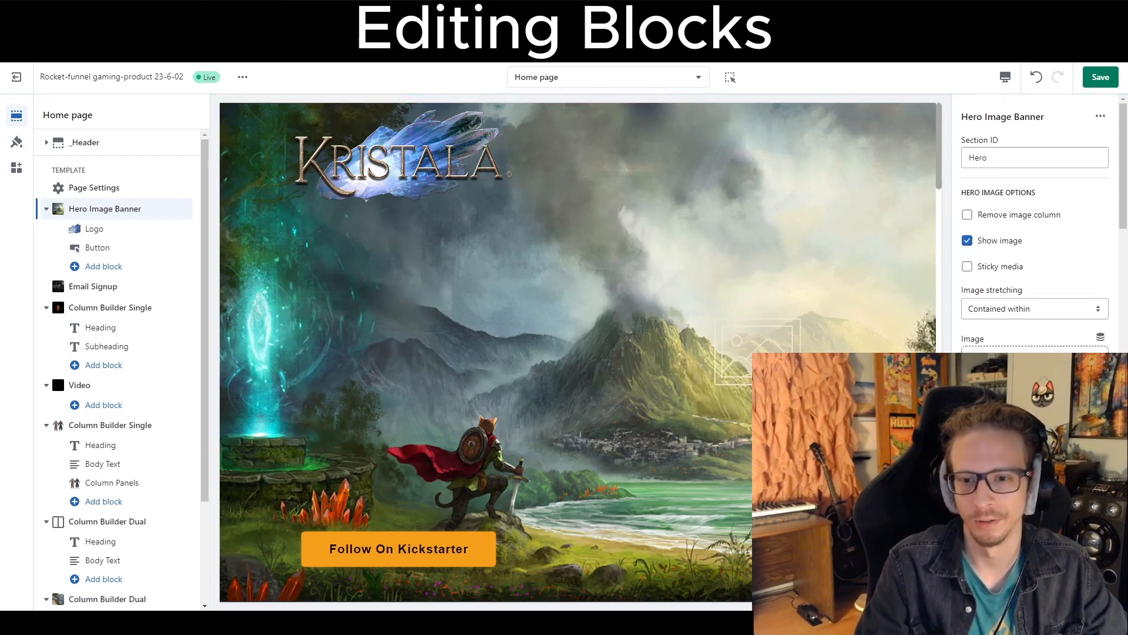
# Choose character-busts-2 from the store's files as the hero banner image.
pyautogui.click(1035, 375)
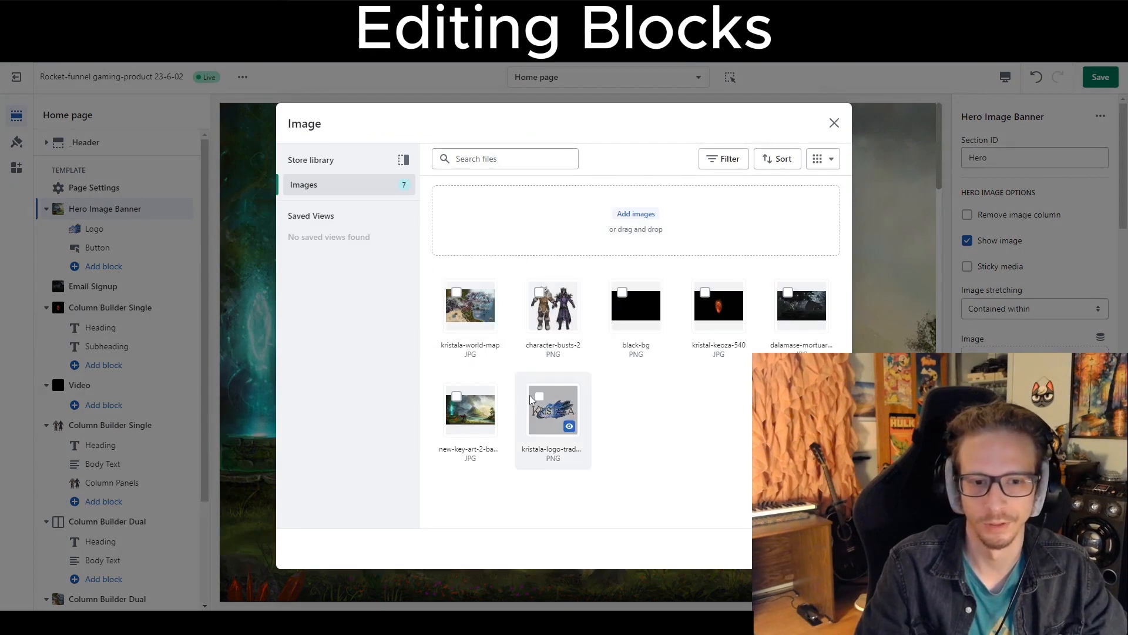
pyautogui.click(551, 301)
pyautogui.click(824, 548)
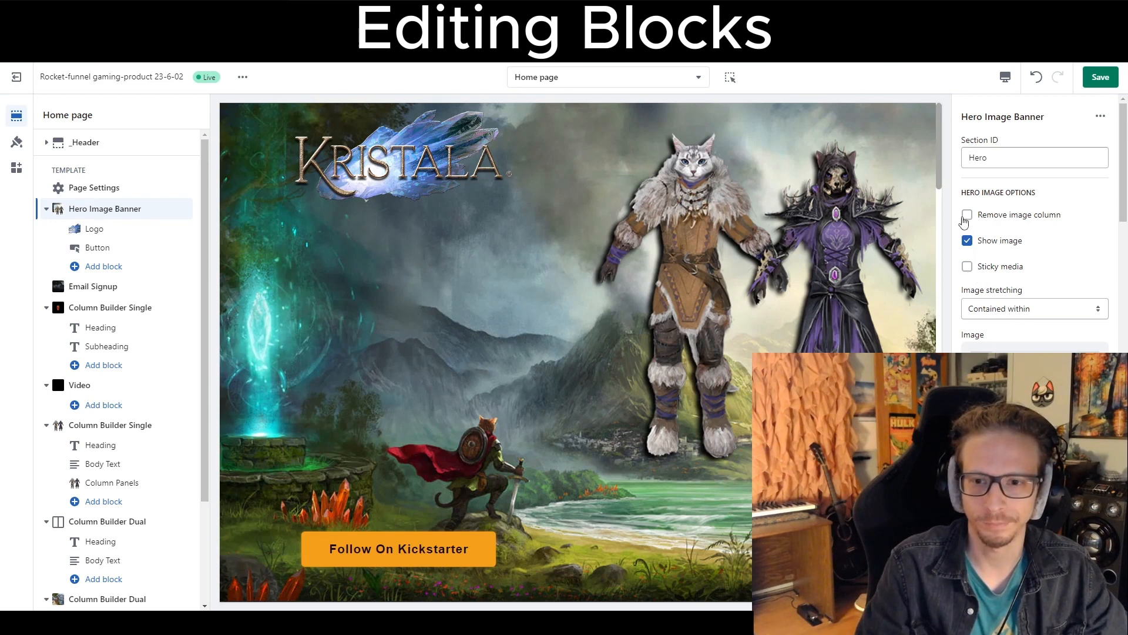
# Switch the hero image stretching back and forth between Cover and Contained within to compare them.
pyautogui.click(988, 319)
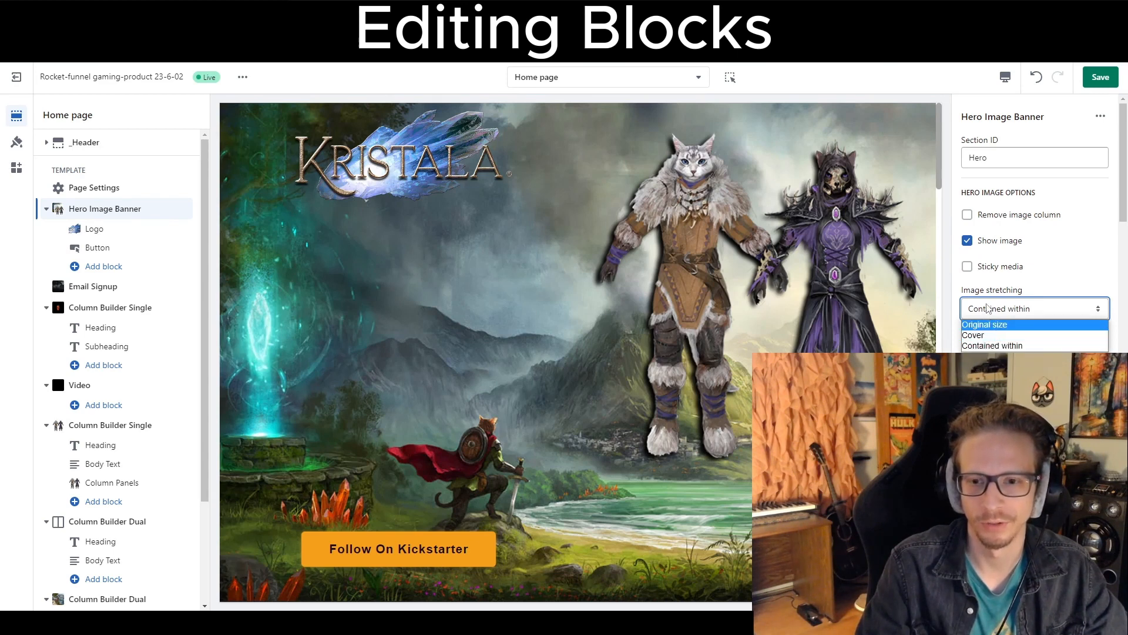
pyautogui.click(988, 307)
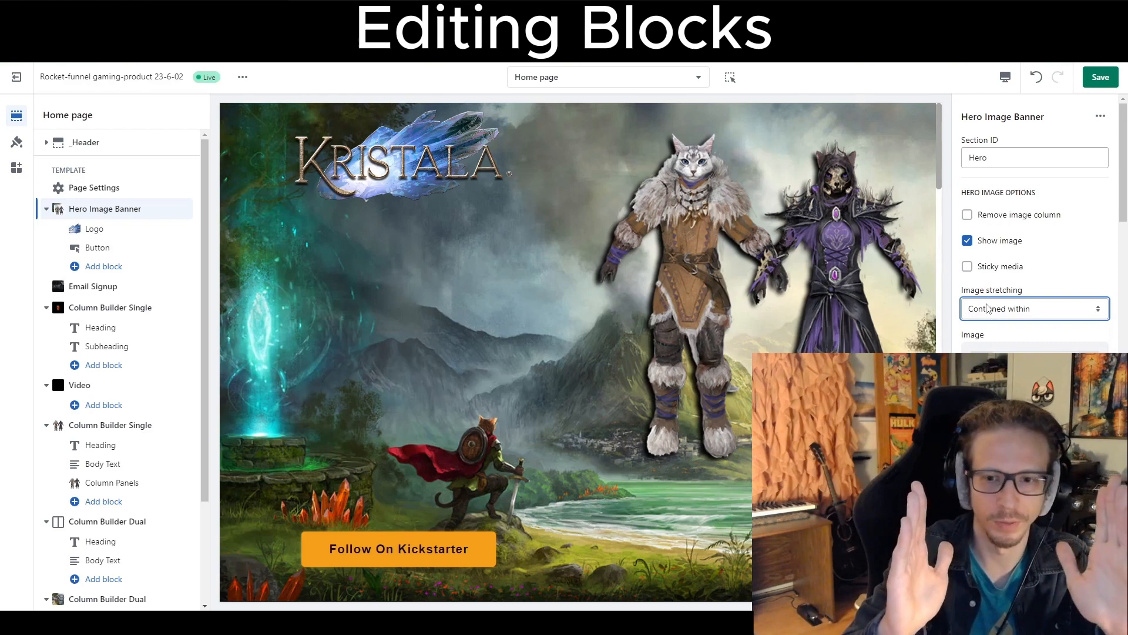
pyautogui.click(988, 307)
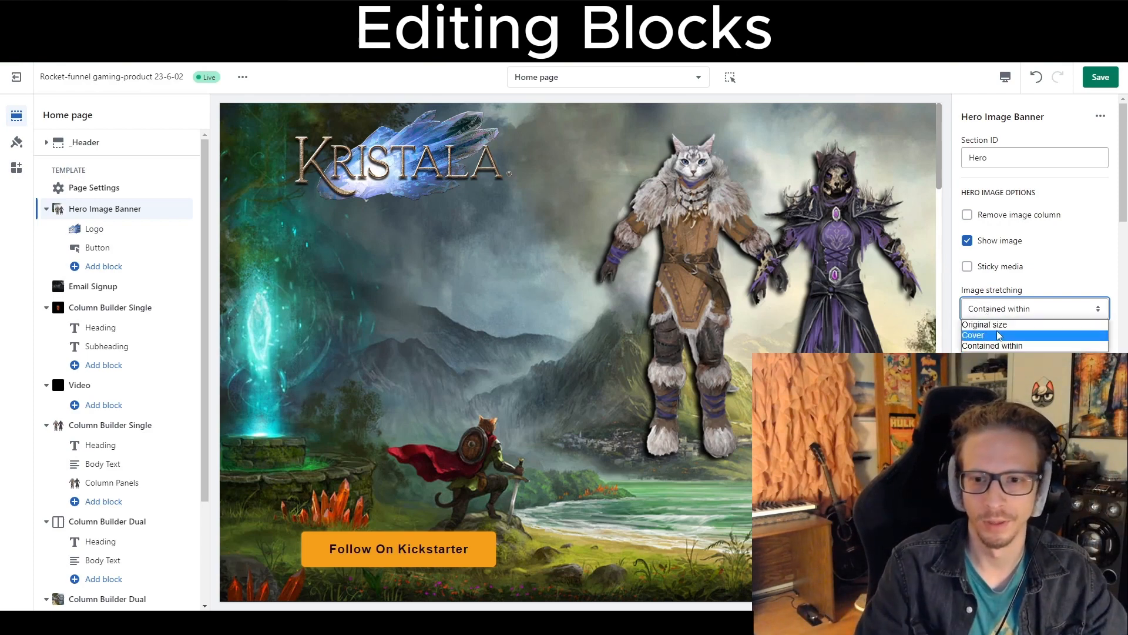
pyautogui.click(999, 335)
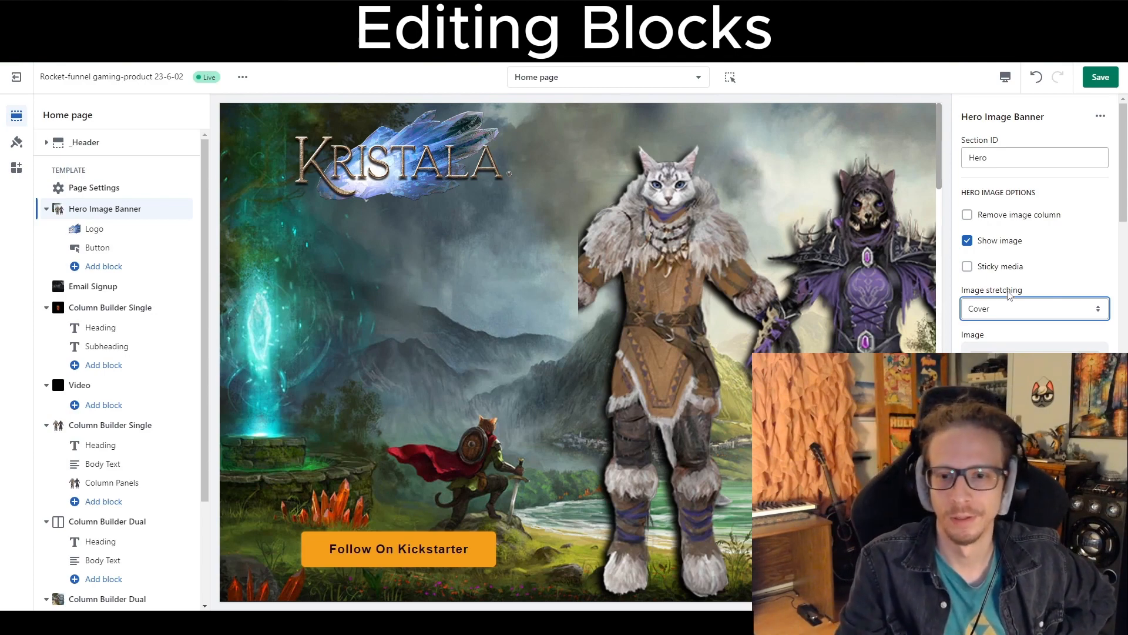
pyautogui.click(1022, 311)
pyautogui.click(1015, 345)
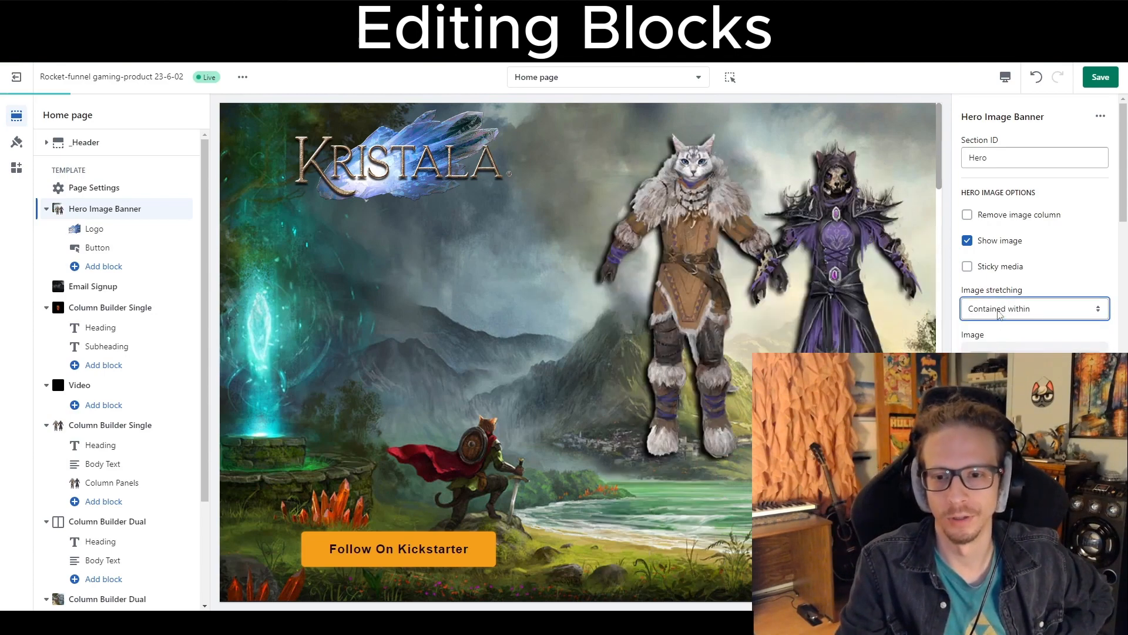
pyautogui.click(999, 313)
pyautogui.click(999, 327)
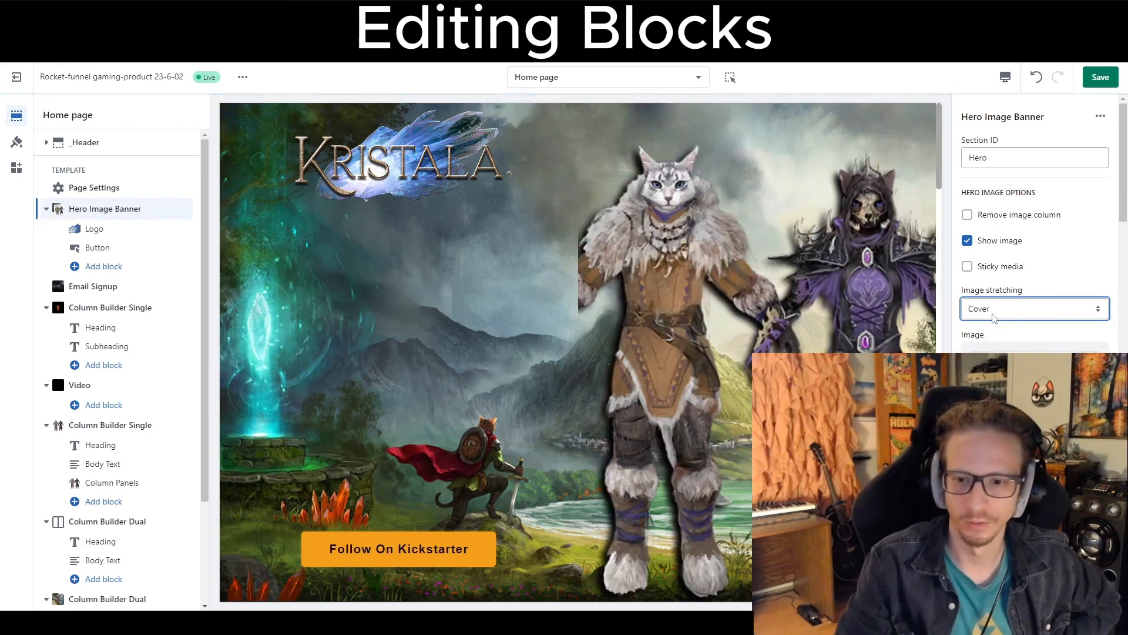
pyautogui.click(993, 318)
pyautogui.click(1000, 346)
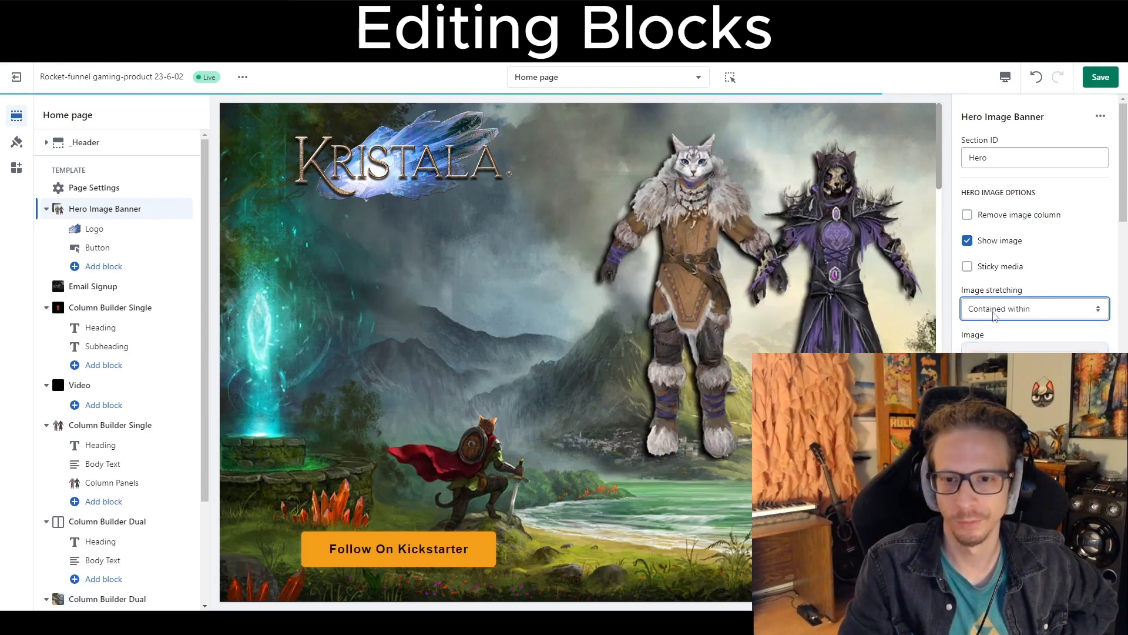
# Choose the new-key-art-2 image as the hero banner's mobile image.
pyautogui.scroll(-2, 1023, 325)
pyautogui.scroll(-2, 1023, 325)
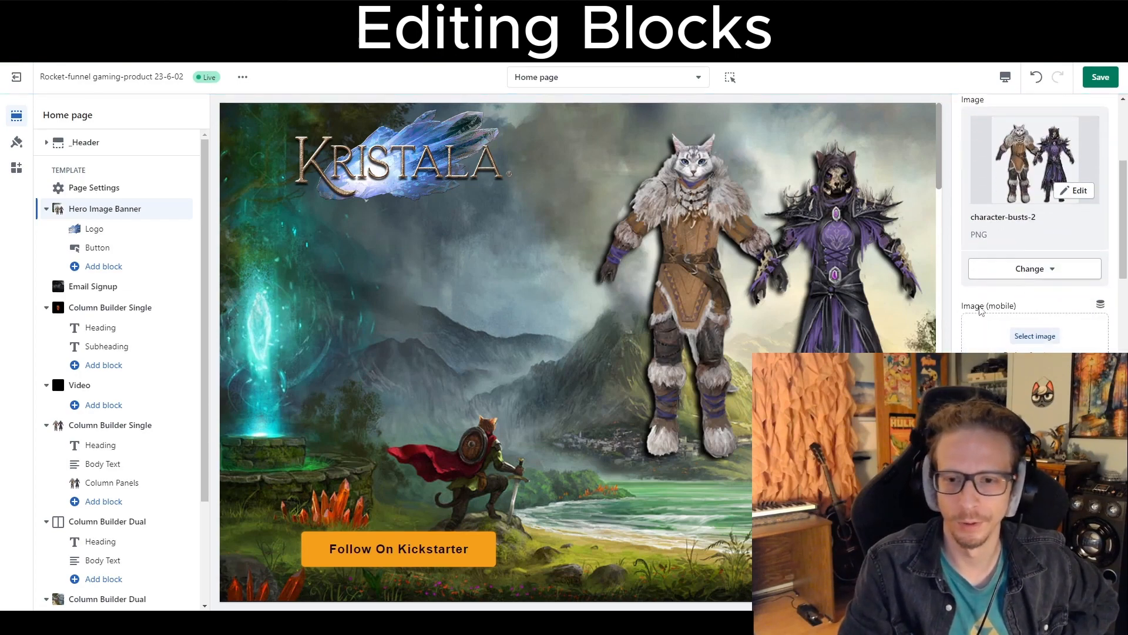
pyautogui.moveTo(981, 309); pyautogui.dragTo(1018, 308)
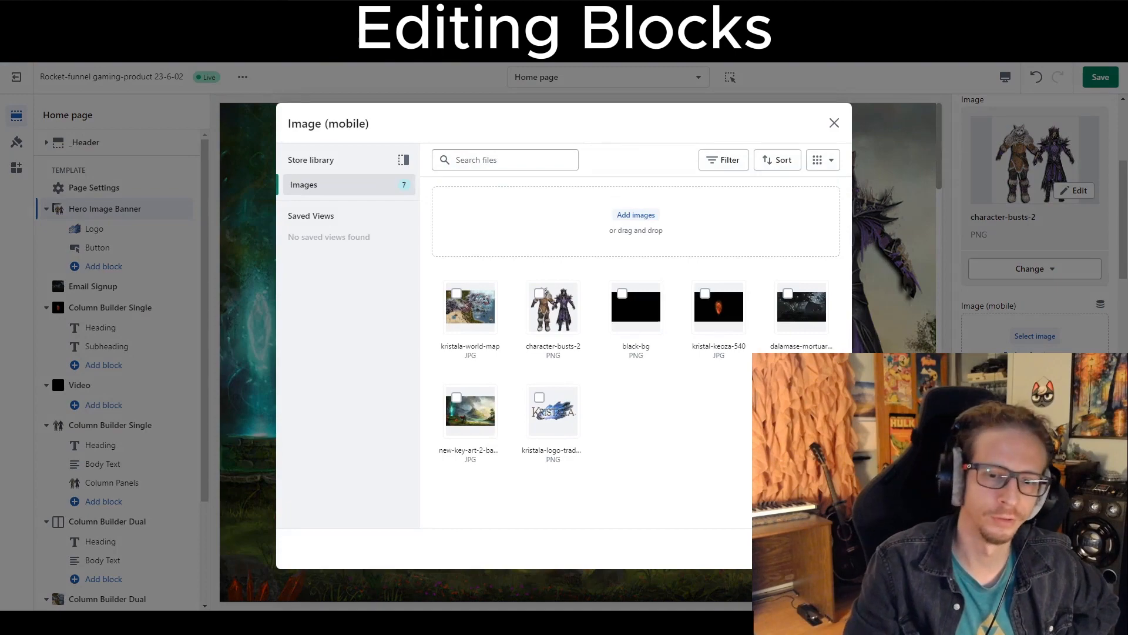
pyautogui.click(777, 548)
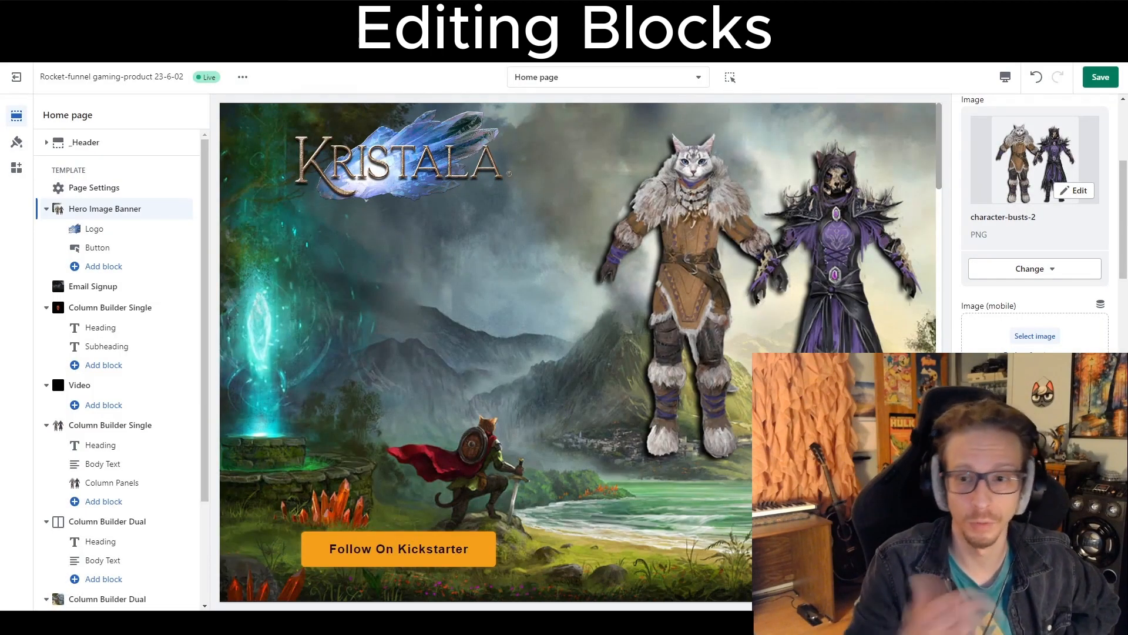
pyautogui.click(1040, 342)
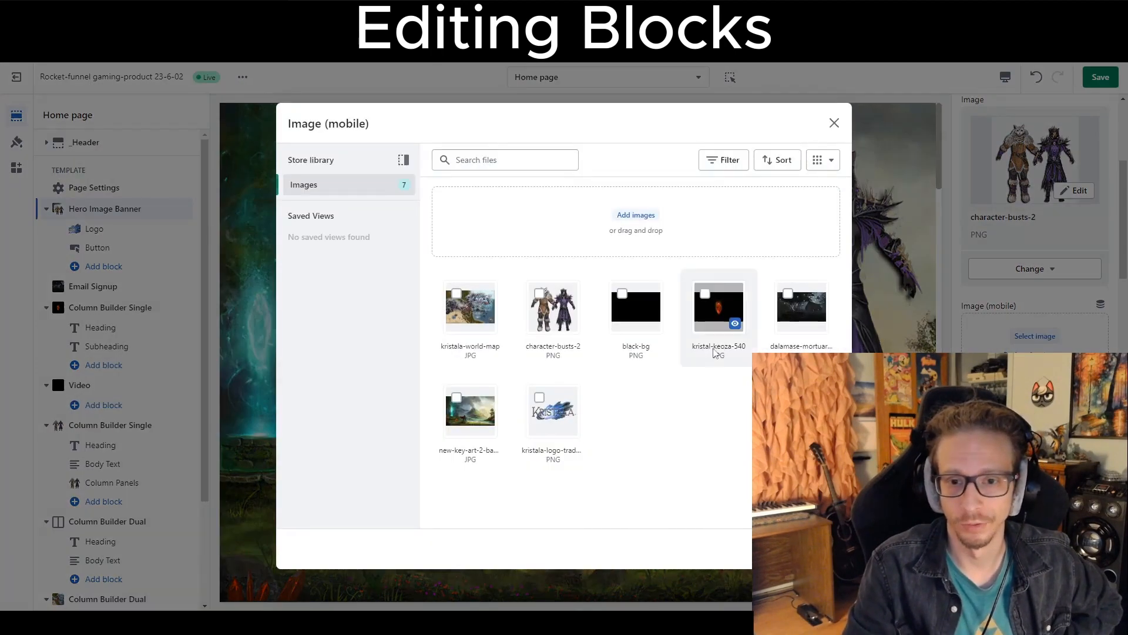
pyautogui.click(470, 412)
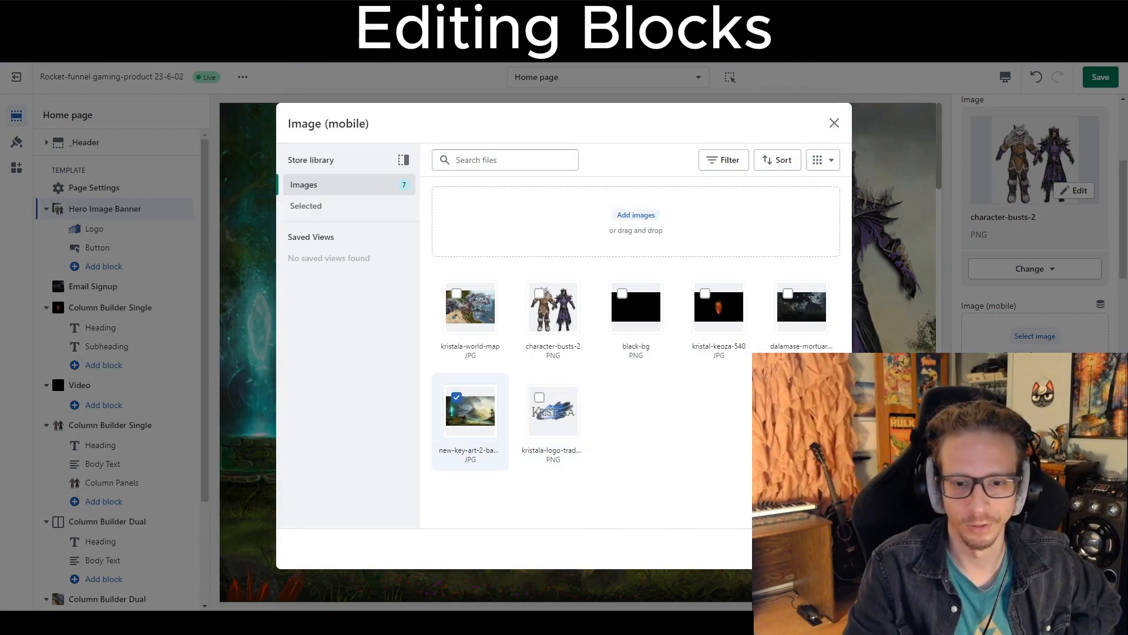
pyautogui.click(823, 548)
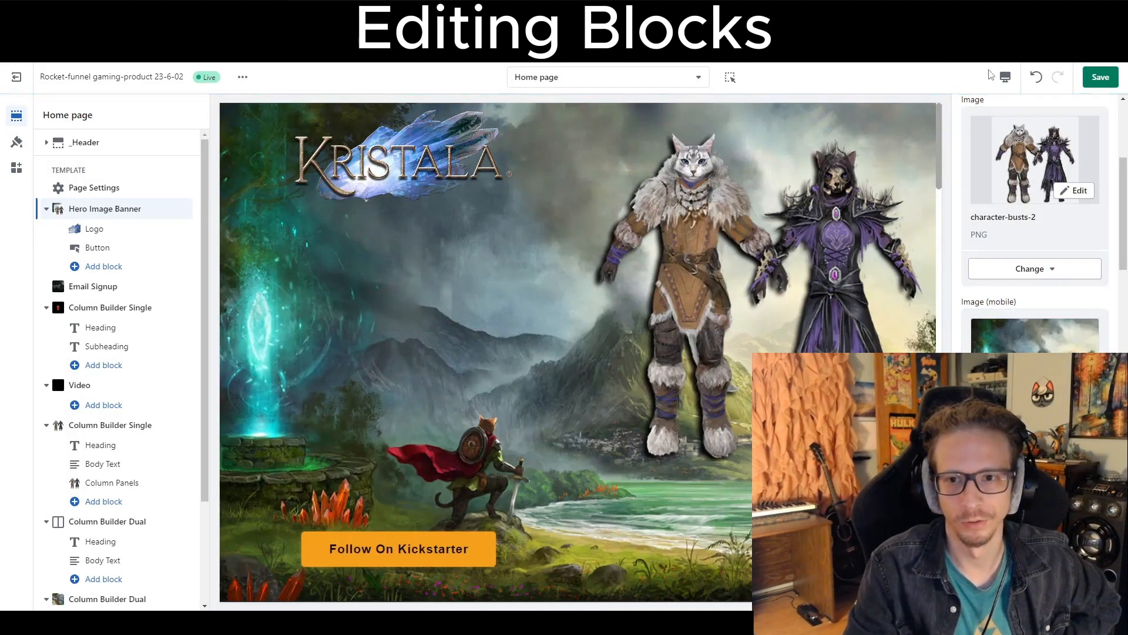
# Switch the editor preview to mobile view and review the hero image options.
pyautogui.click(1006, 77)
pyautogui.click(1012, 112)
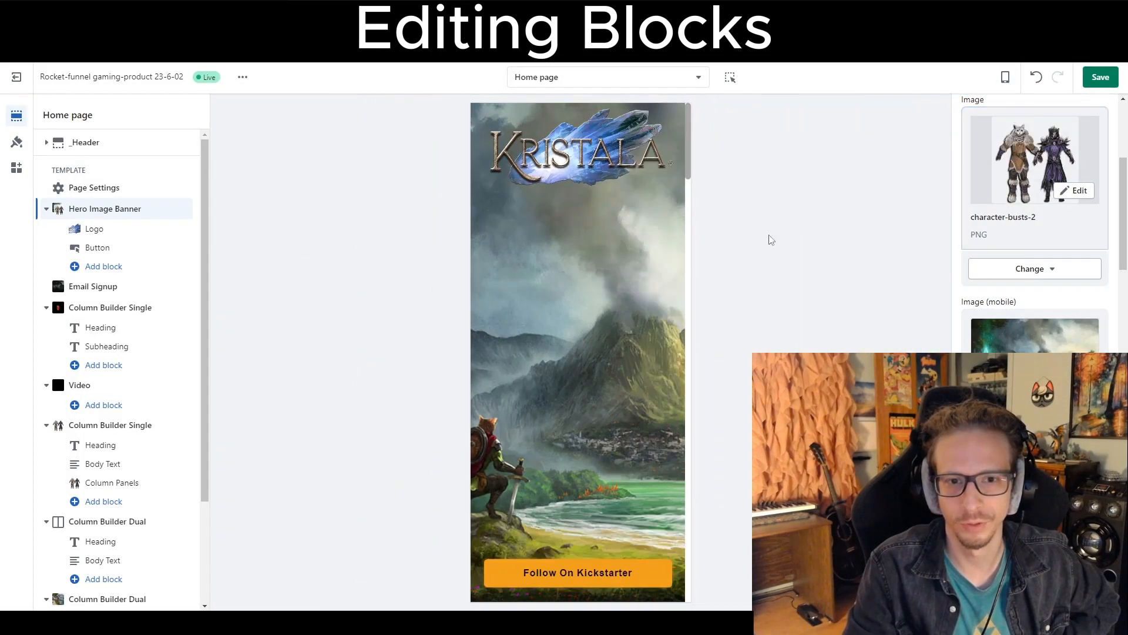
pyautogui.scroll(5, 994, 282)
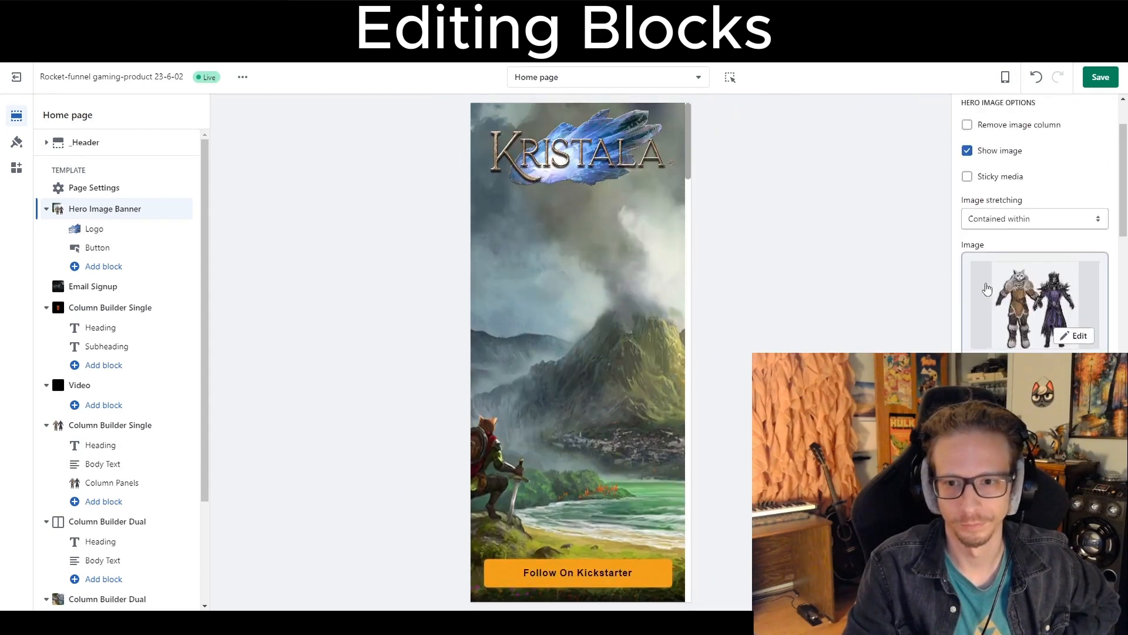
# Remove the existing background image from the hero banner's background settings.
pyautogui.scroll(-2, 970, 263)
pyautogui.scroll(-2, 637, 327)
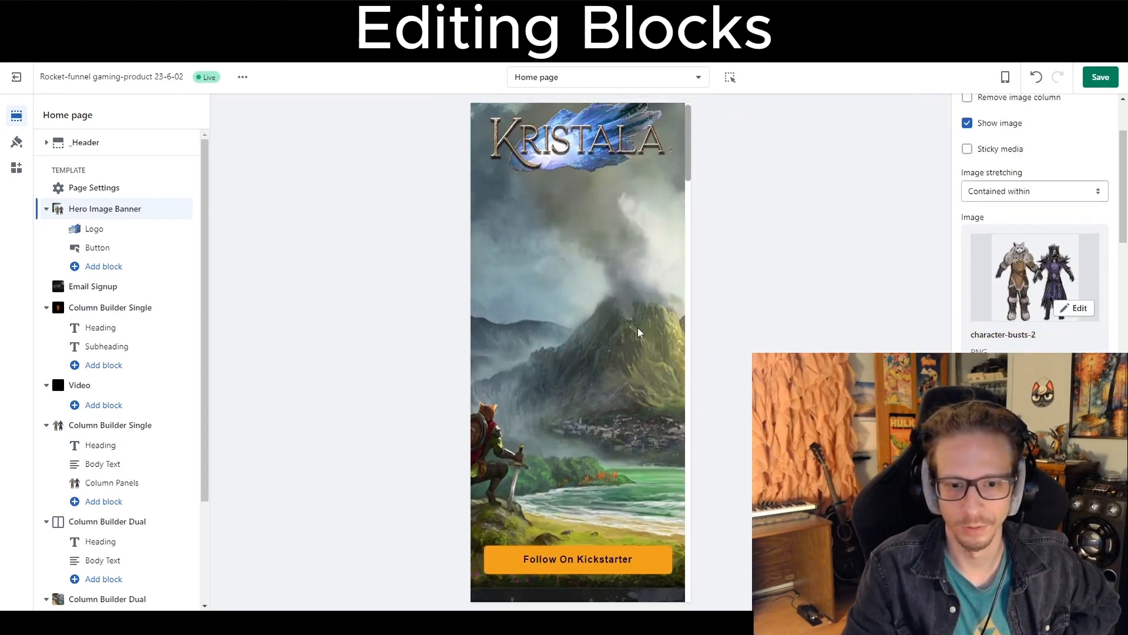
pyautogui.scroll(2, 647, 320)
pyautogui.scroll(-6, 1026, 353)
pyautogui.scroll(-8, 1034, 235)
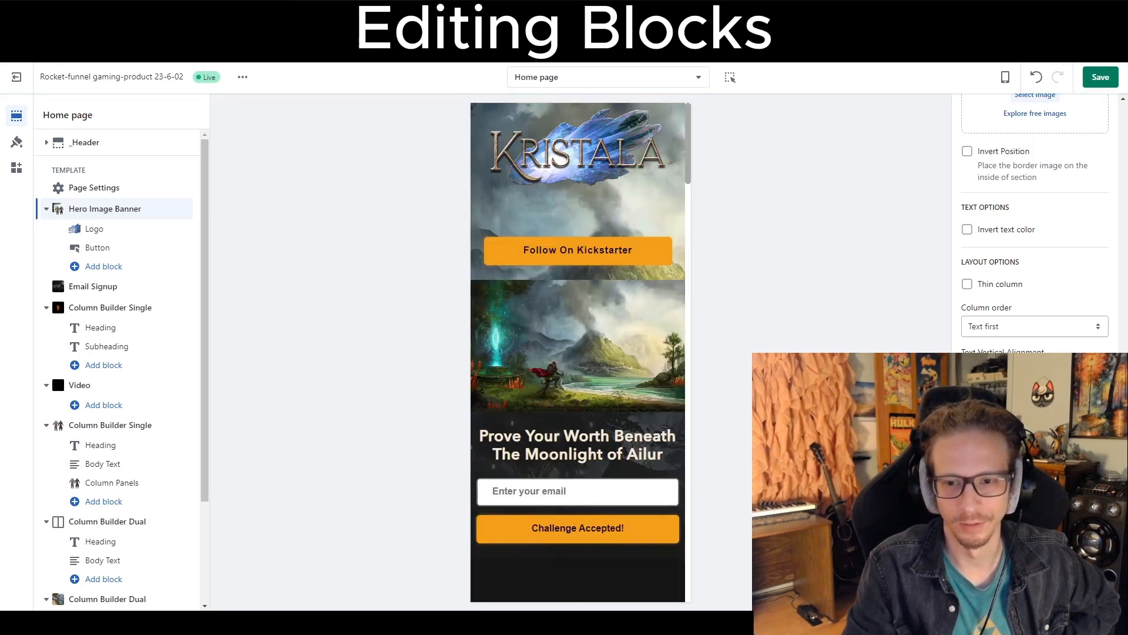
pyautogui.scroll(13, 1035, 235)
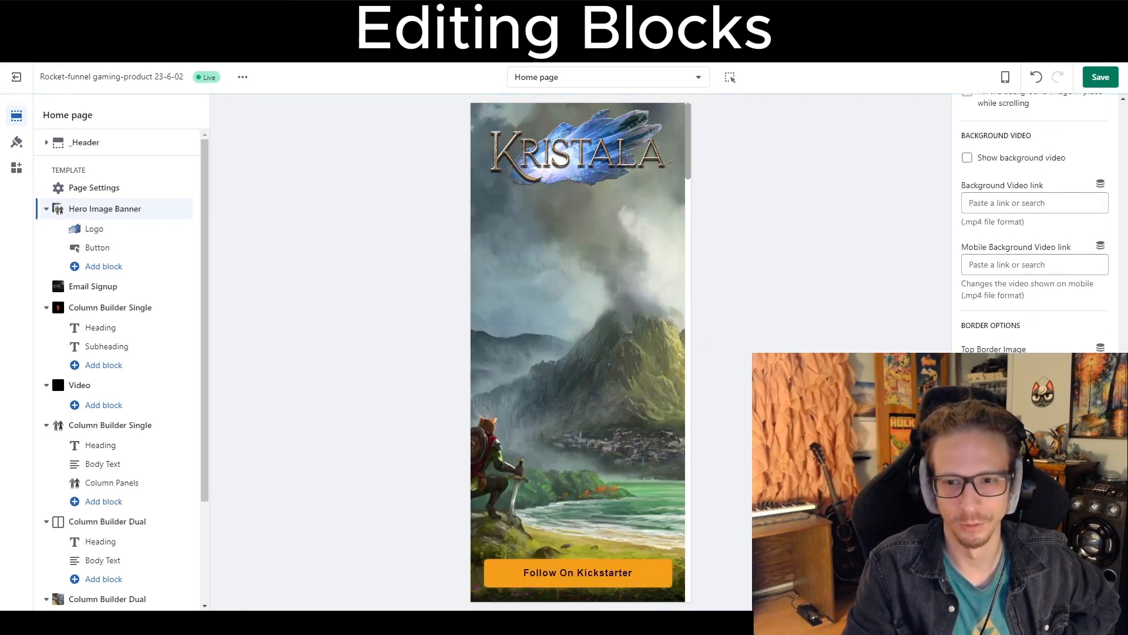
pyautogui.scroll(5, 1035, 223)
pyautogui.scroll(-4, 1035, 223)
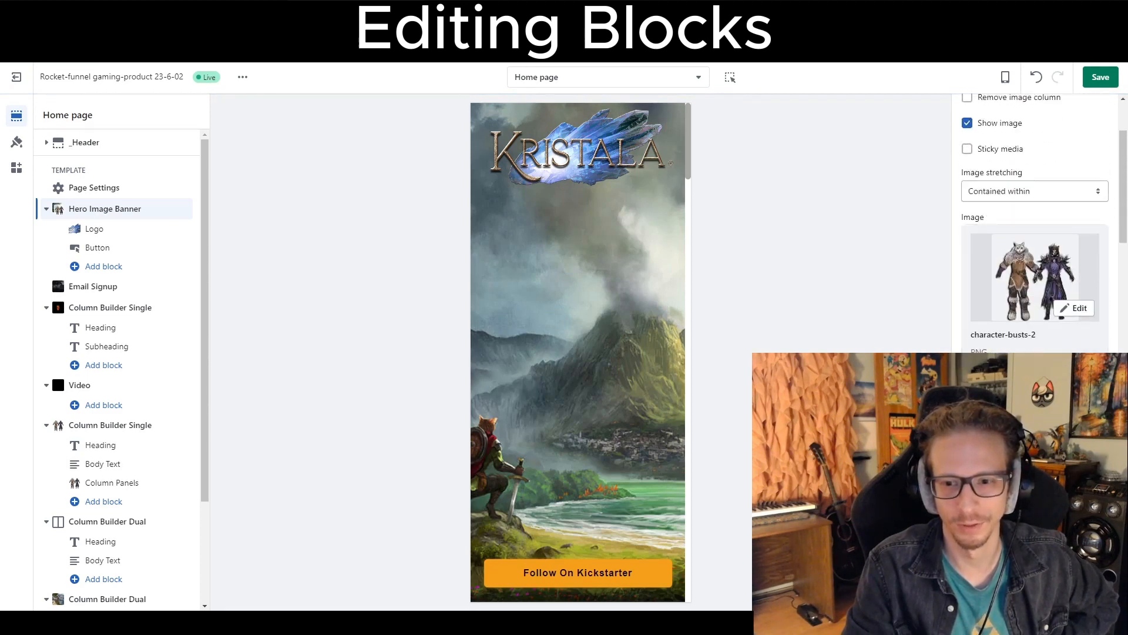
pyautogui.scroll(-2, 1035, 235)
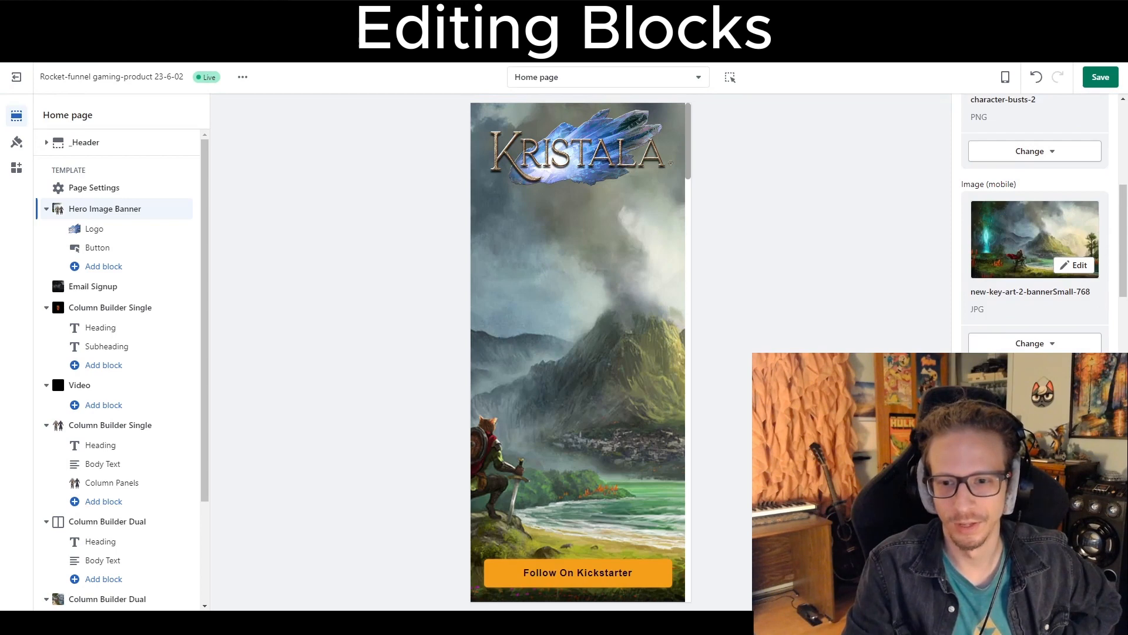
pyautogui.scroll(-2, 1035, 235)
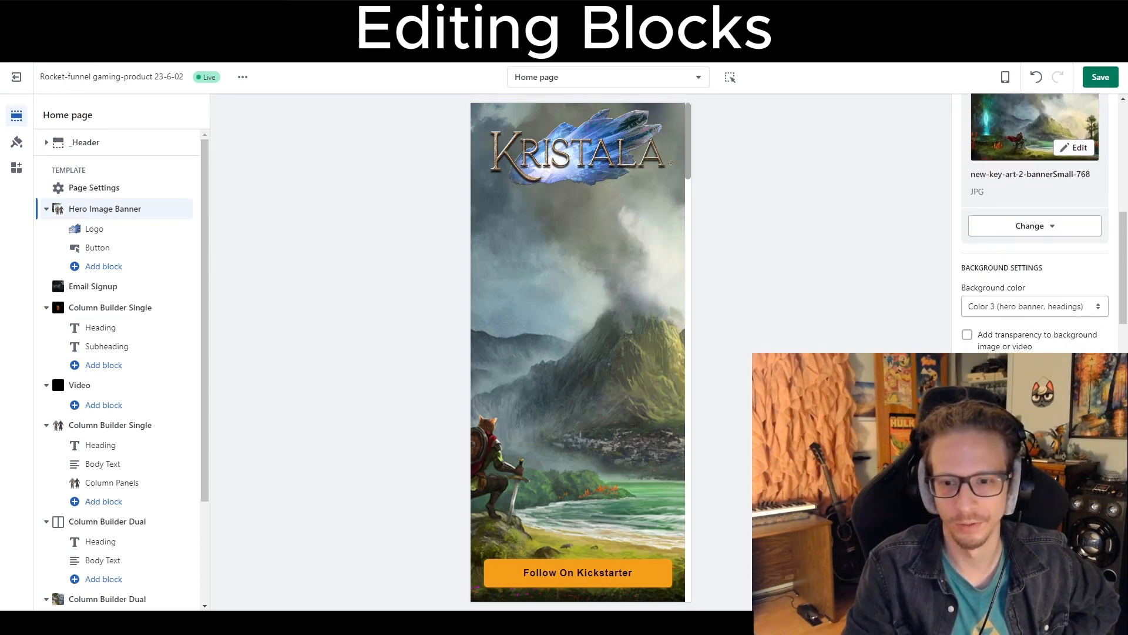
pyautogui.scroll(-2, 1035, 235)
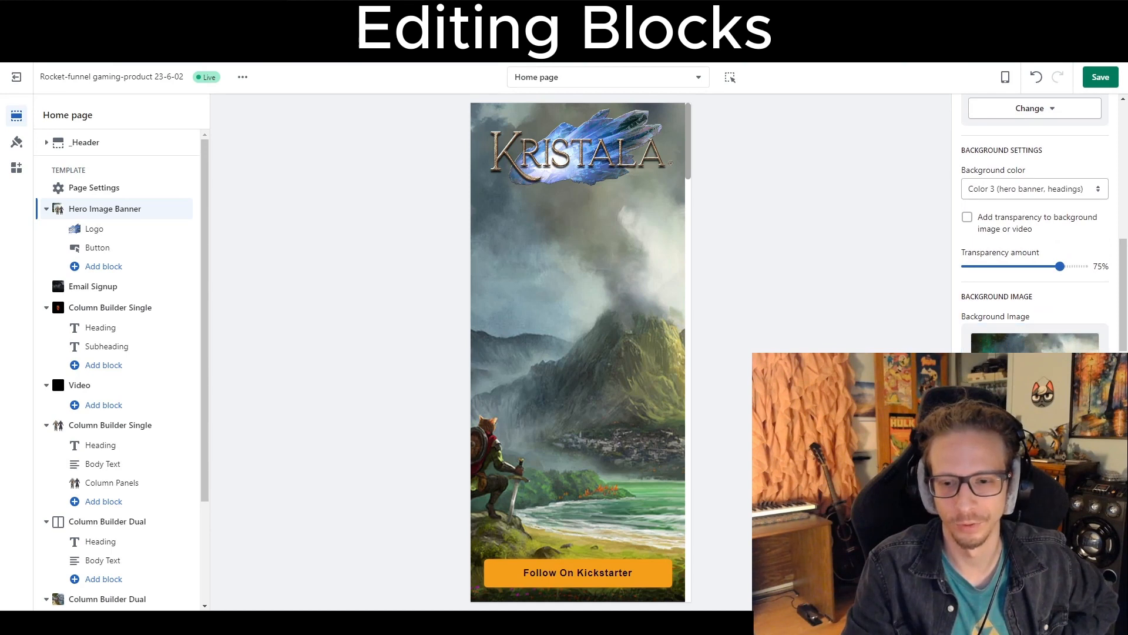
pyautogui.click(1025, 499)
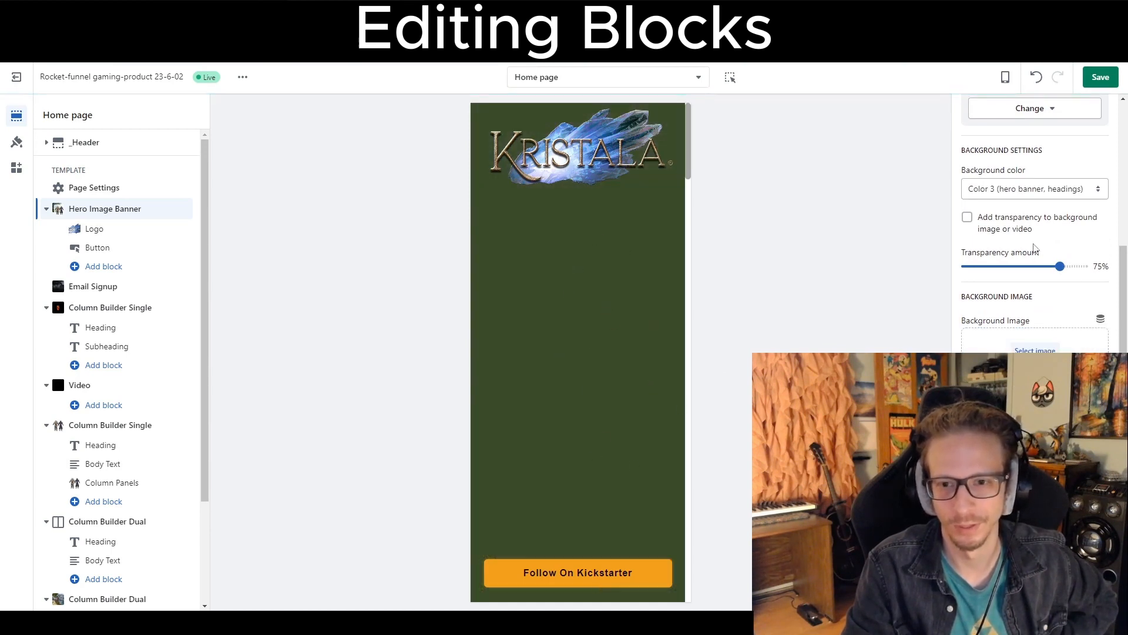
# Cycle the hero background color through Color 1, Color 2 and Color 4, then back to Color 3 (hero banner, headings).
pyautogui.scroll(1, 1035, 249)
pyautogui.click(991, 247)
pyautogui.click(991, 246)
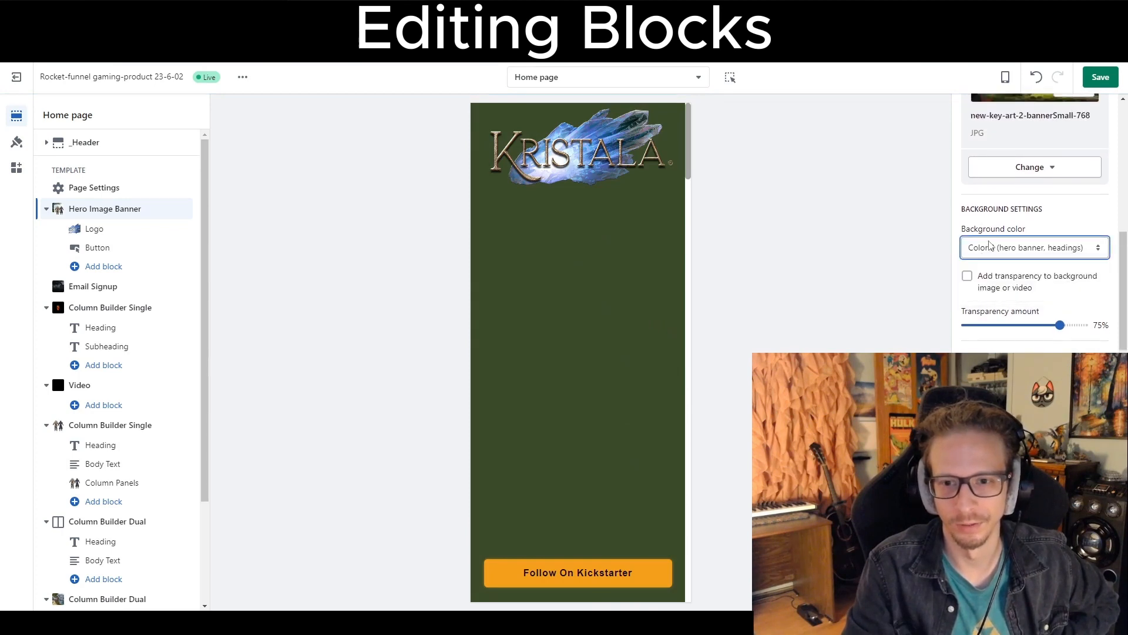
pyautogui.moveTo(980, 228); pyautogui.dragTo(1030, 230)
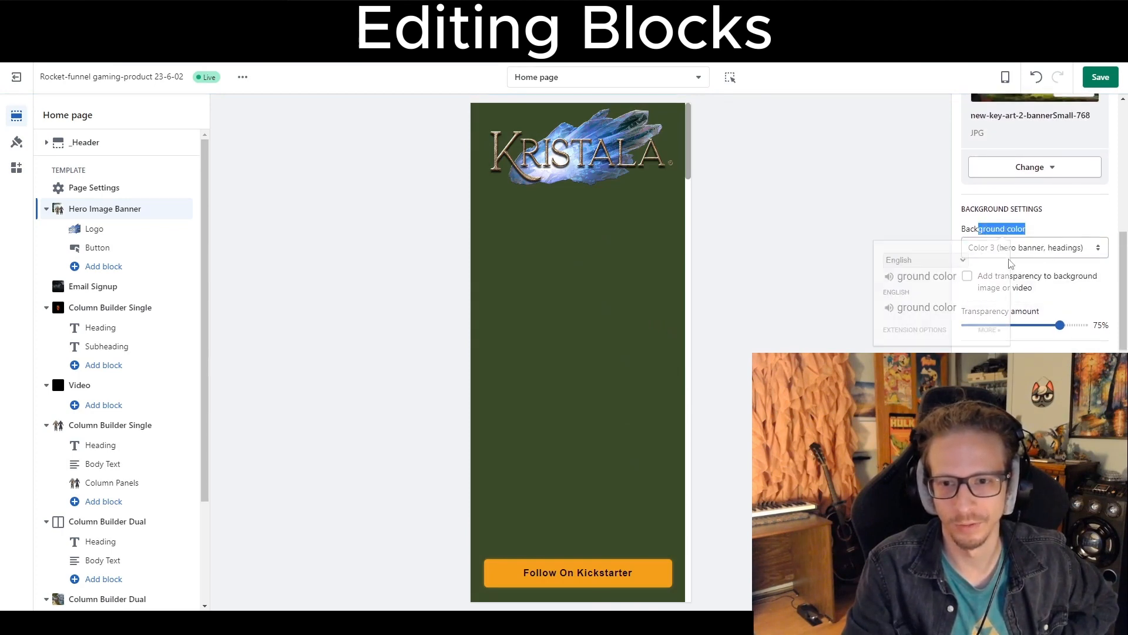
pyautogui.click(1036, 249)
pyautogui.click(999, 263)
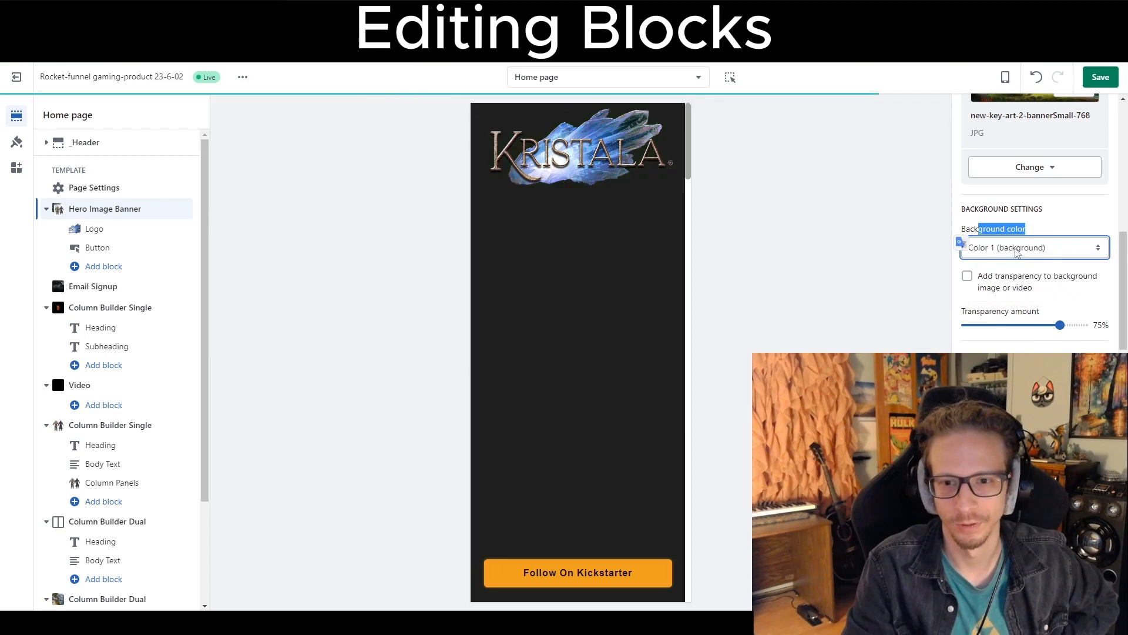
pyautogui.click(1020, 247)
pyautogui.click(1019, 275)
pyautogui.click(996, 247)
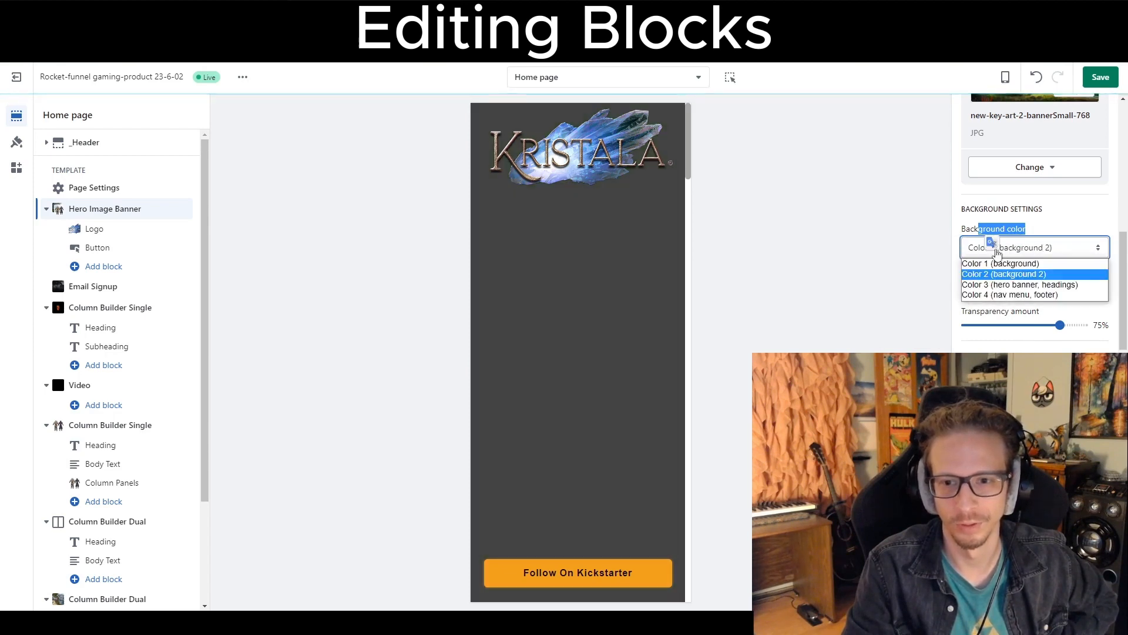
pyautogui.click(1006, 295)
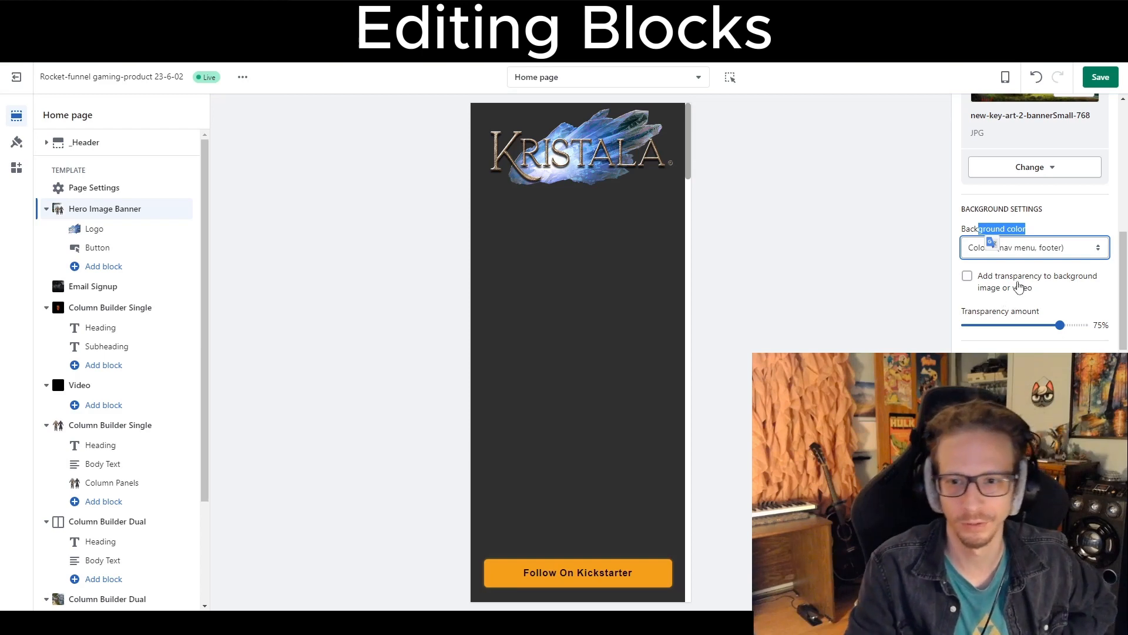
pyautogui.click(1067, 249)
pyautogui.click(1022, 285)
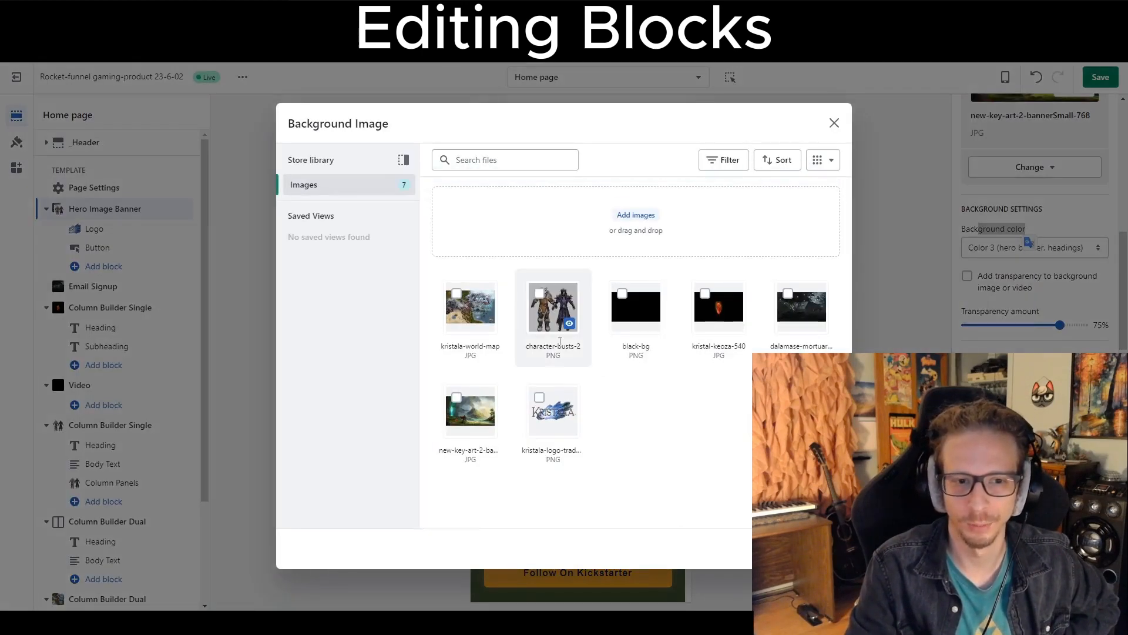
# Choose kristala-world-map as the background image and try the transparency at 90% before returning it to 75%.
pyautogui.click(472, 314)
pyautogui.click(824, 549)
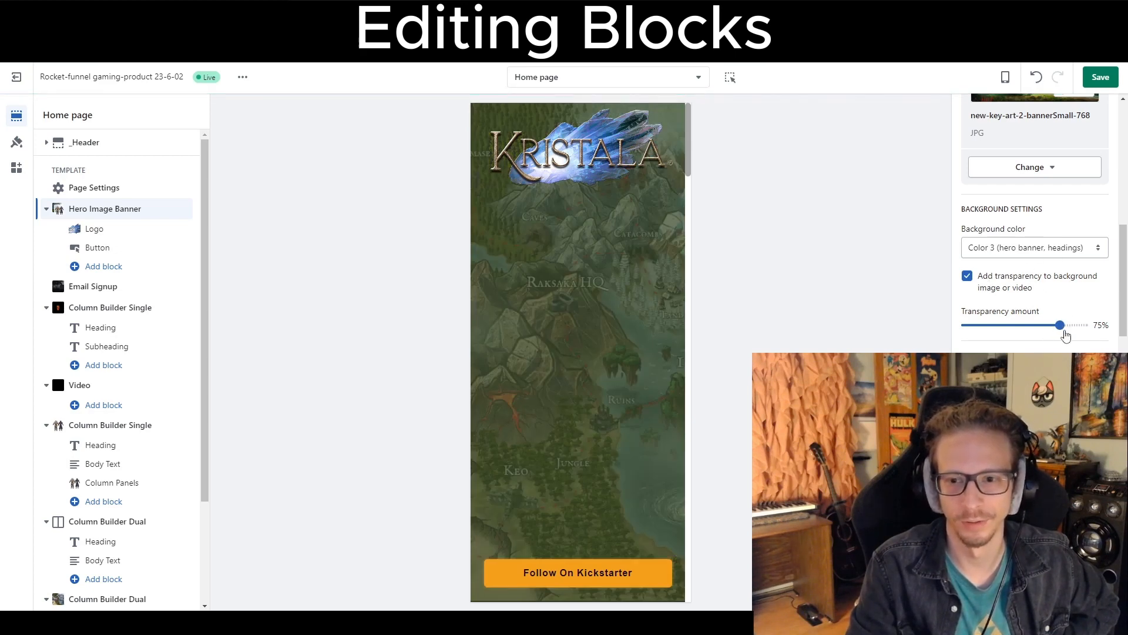
pyautogui.moveTo(1062, 326); pyautogui.dragTo(1089, 328)
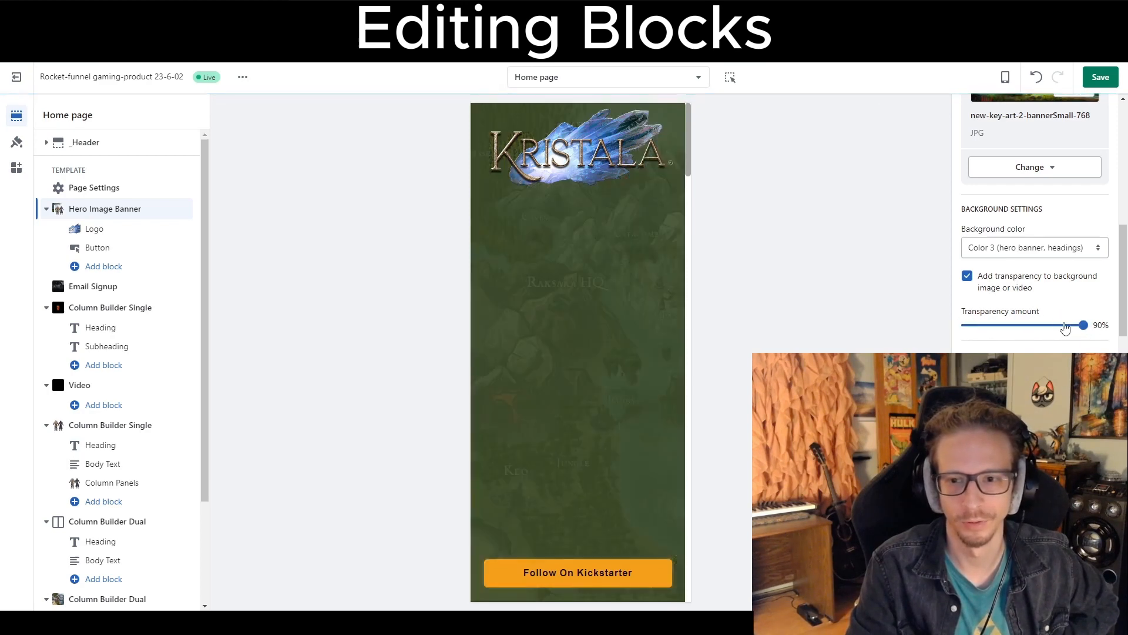
pyautogui.moveTo(1038, 326); pyautogui.dragTo(1060, 325)
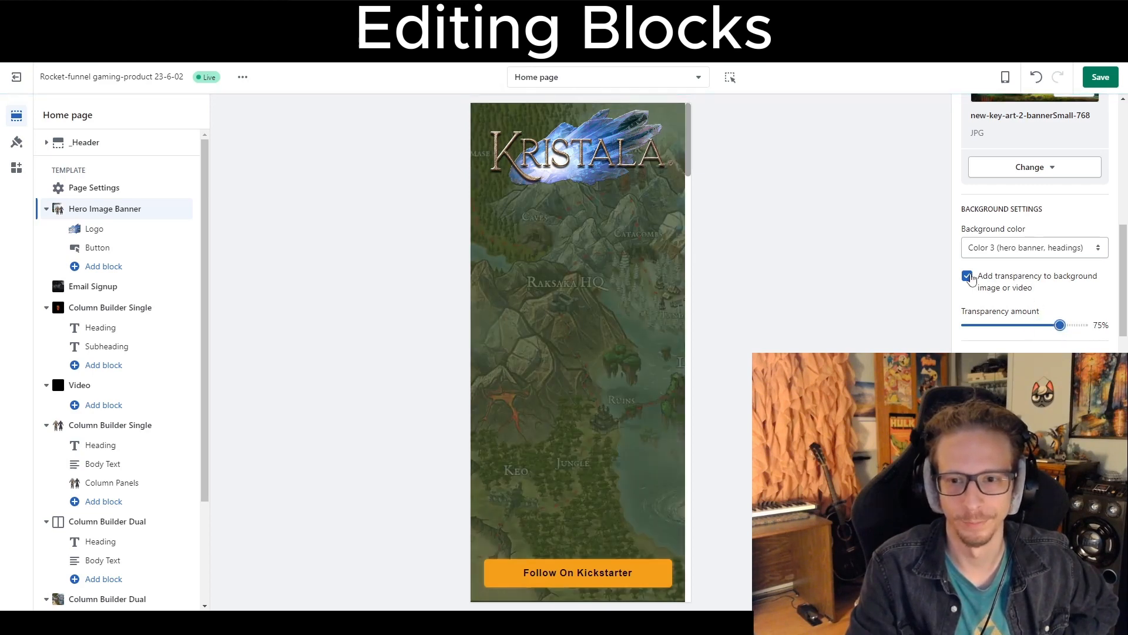
# Turn off transparency for the hero banner's background image.
pyautogui.scroll(-6, 1044, 346)
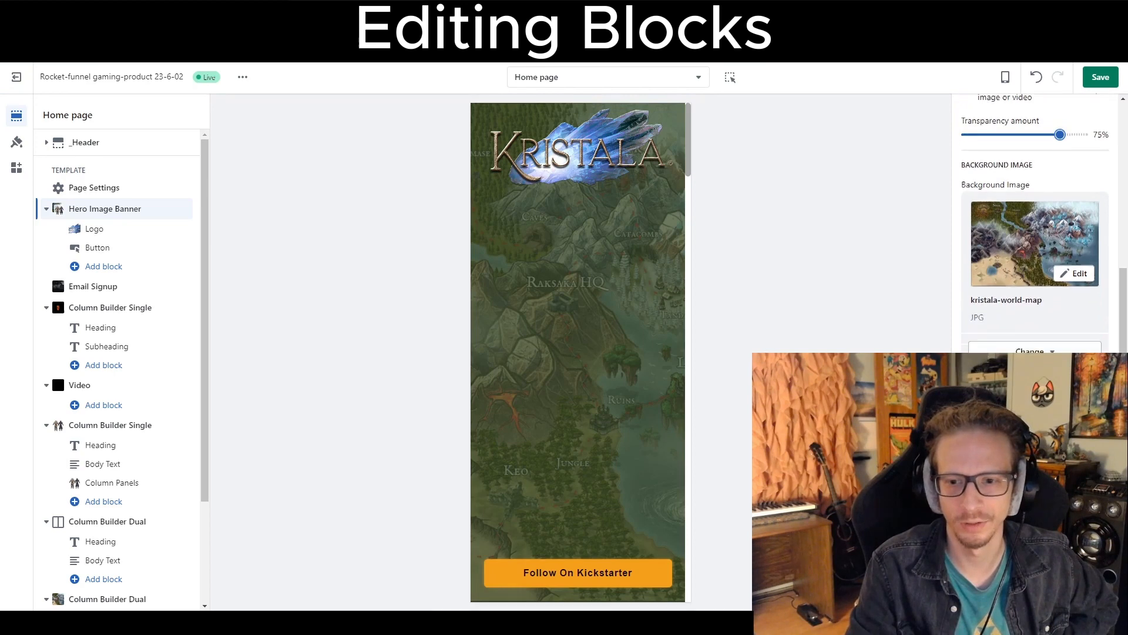
pyautogui.scroll(-1, 1023, 337)
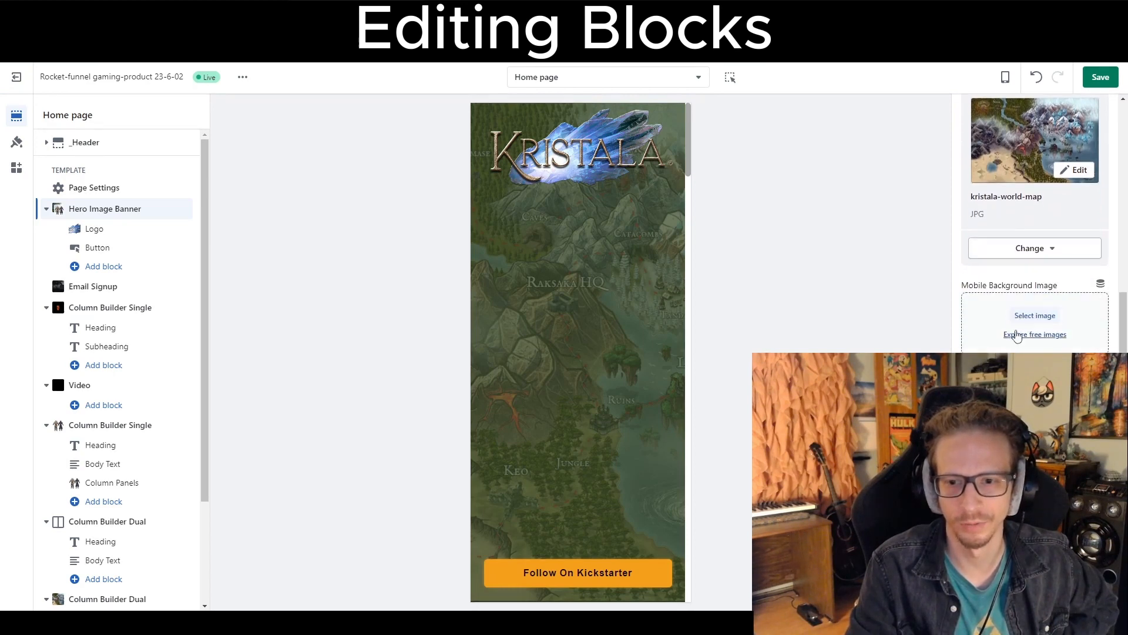
pyautogui.scroll(-4, 1016, 336)
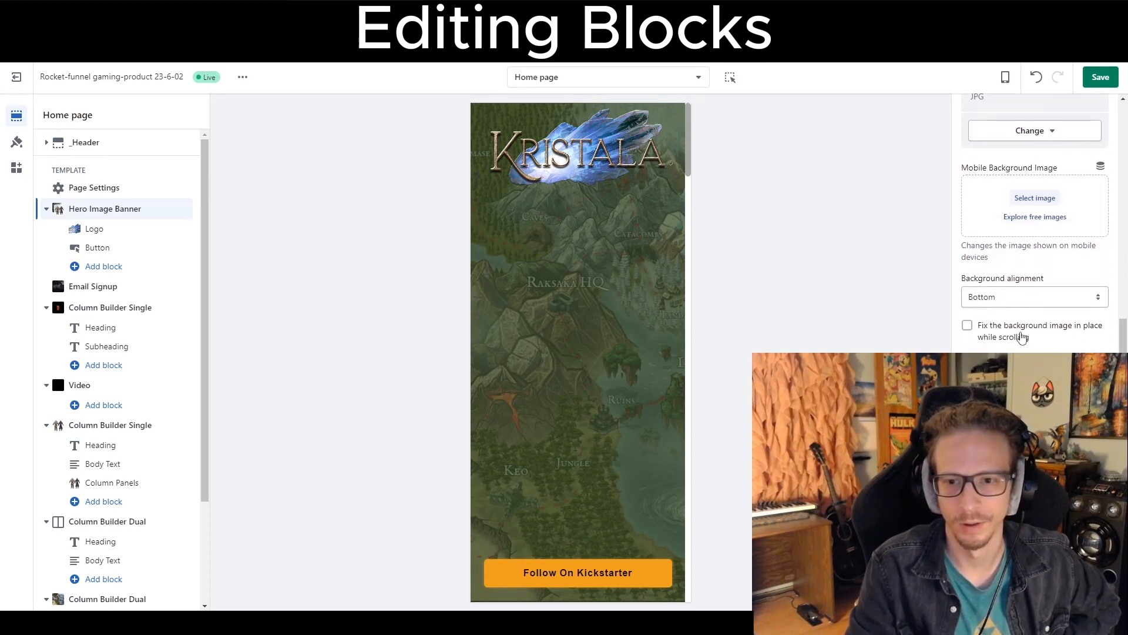
pyautogui.scroll(-4, 1006, 327)
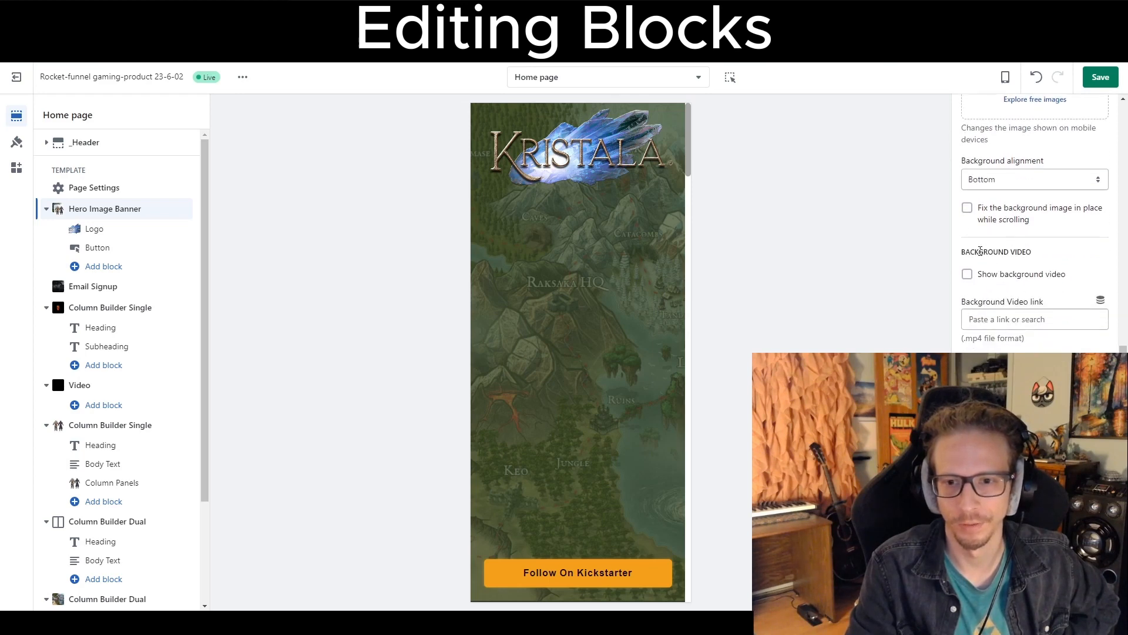
pyautogui.scroll(12, 1057, 257)
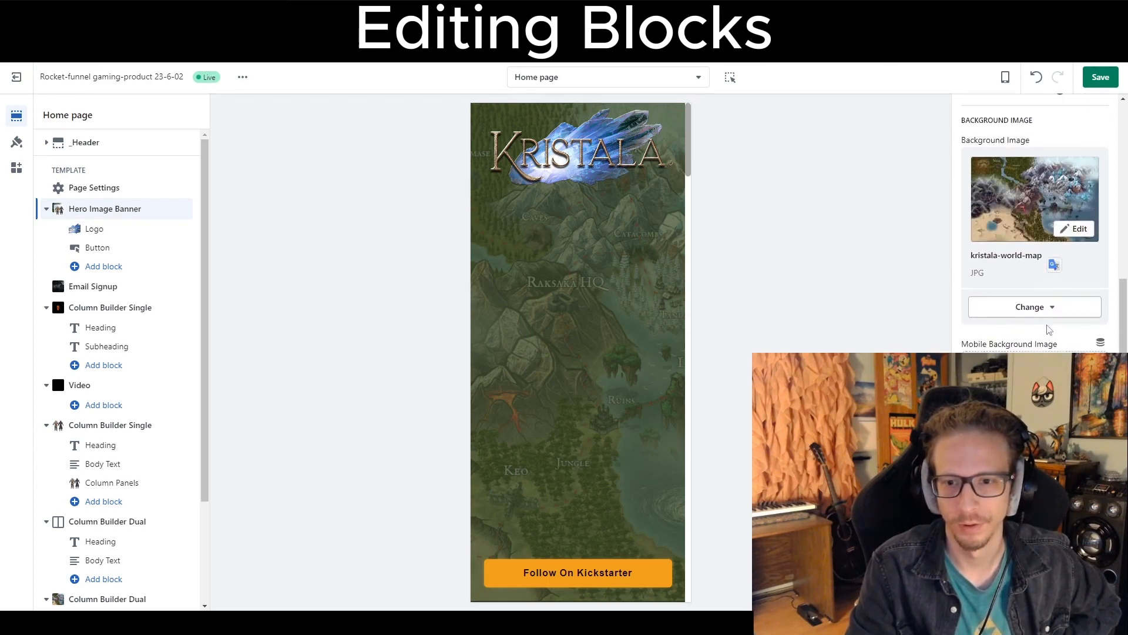
pyautogui.scroll(6, 974, 278)
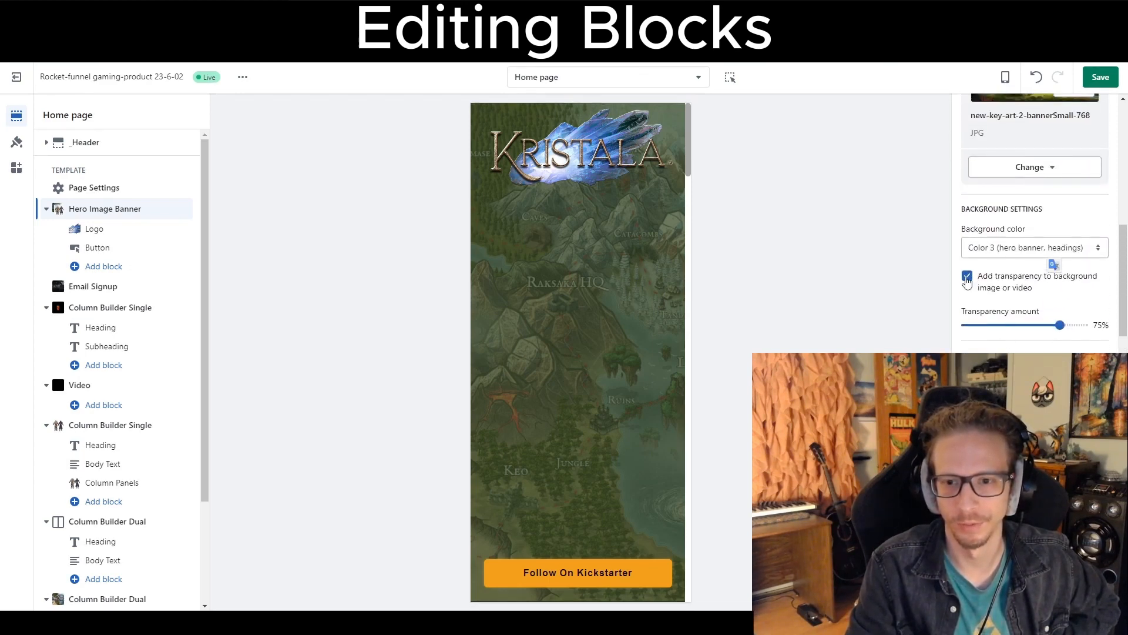
pyautogui.click(967, 276)
pyautogui.scroll(-6, 1010, 294)
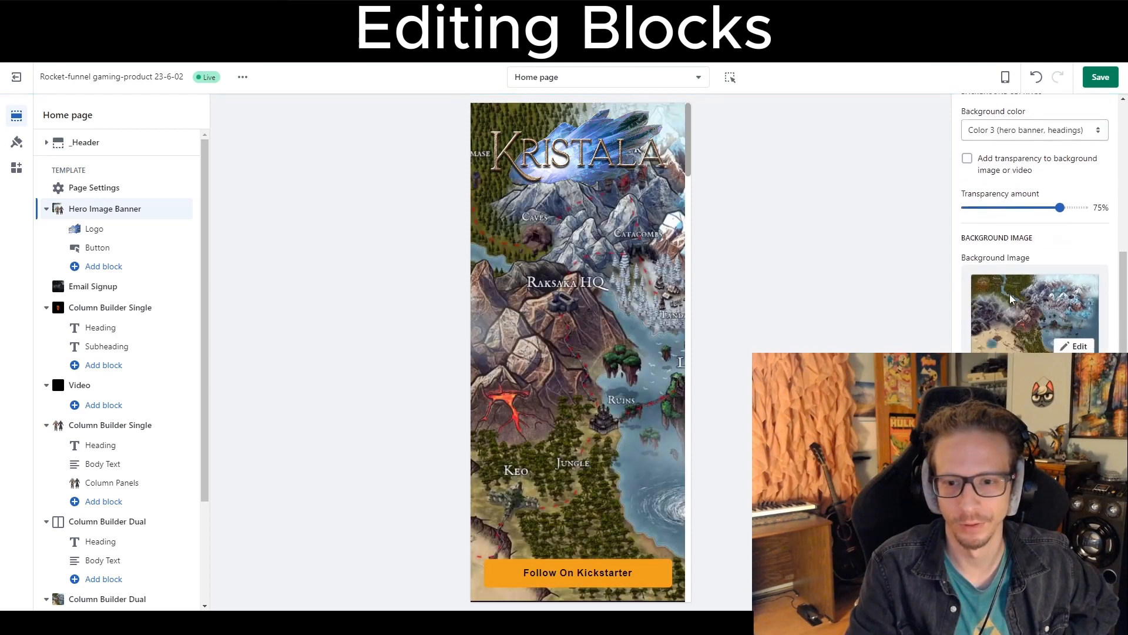
# Remove the new-key-art-2 mobile image from the hero banner.
pyautogui.scroll(-2, 1017, 311)
pyautogui.moveTo(979, 286); pyautogui.dragTo(1058, 286)
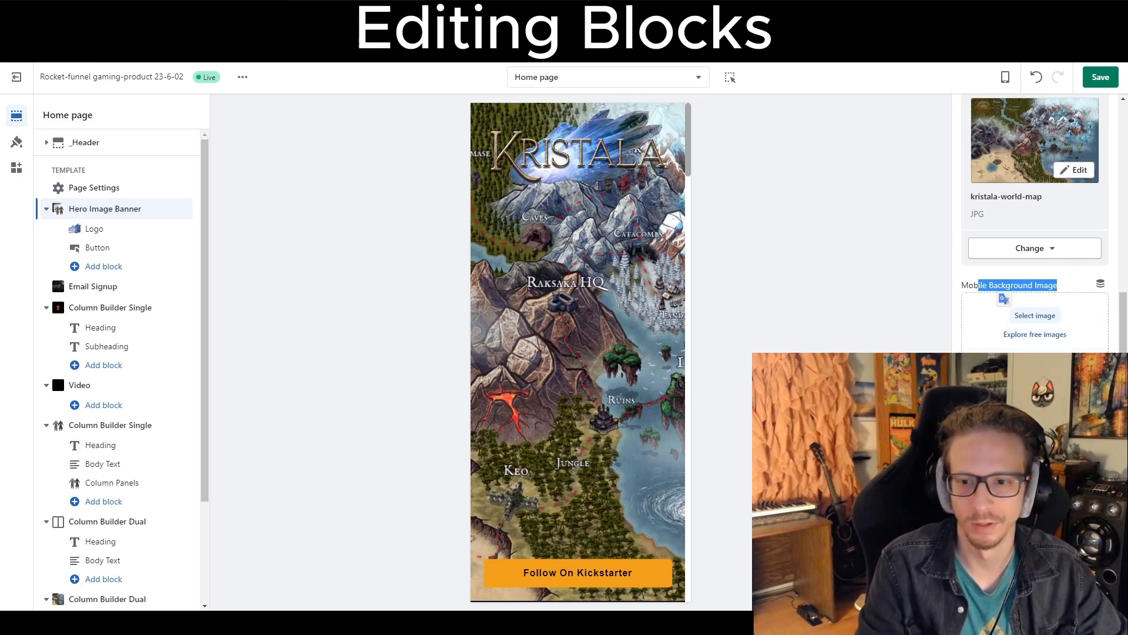
pyautogui.scroll(-5, 1035, 223)
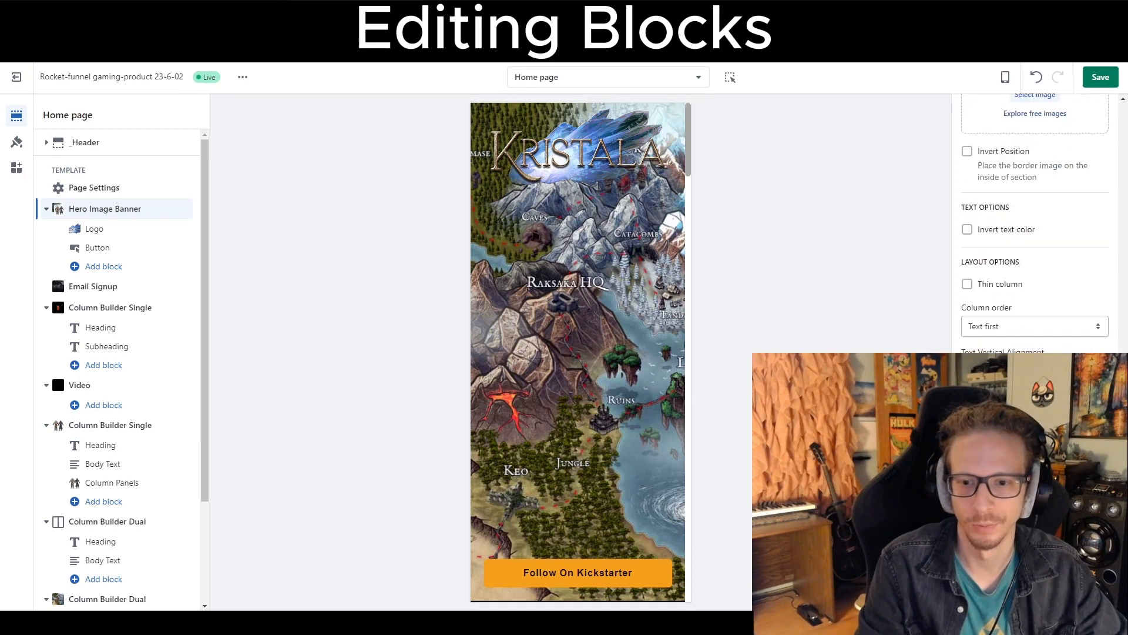
pyautogui.scroll(8, 1034, 223)
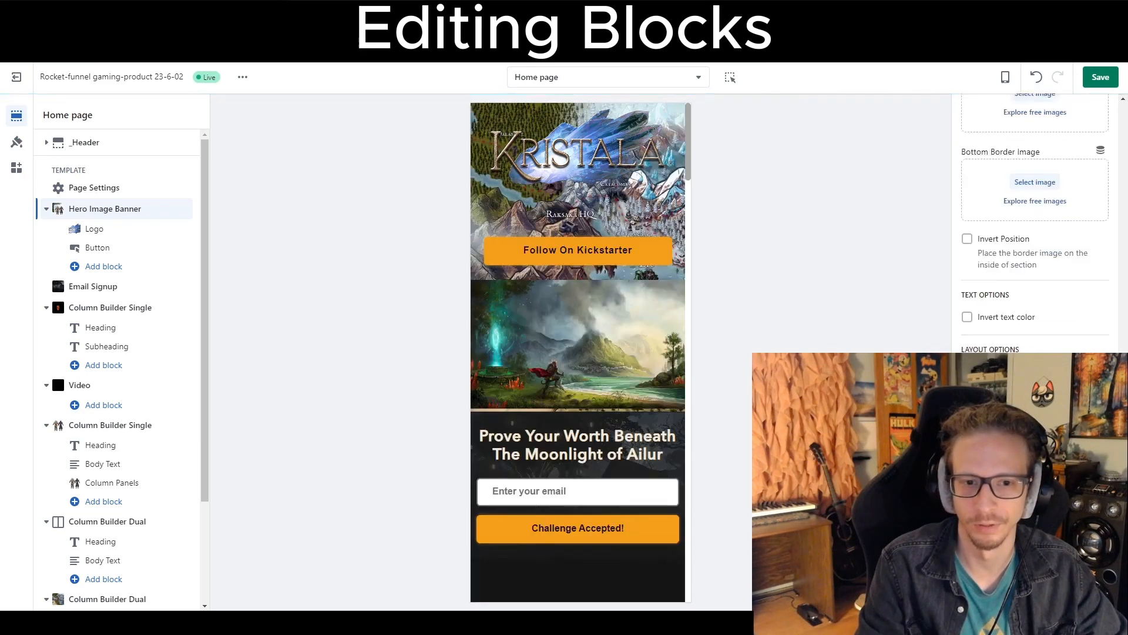
pyautogui.scroll(6, 1034, 223)
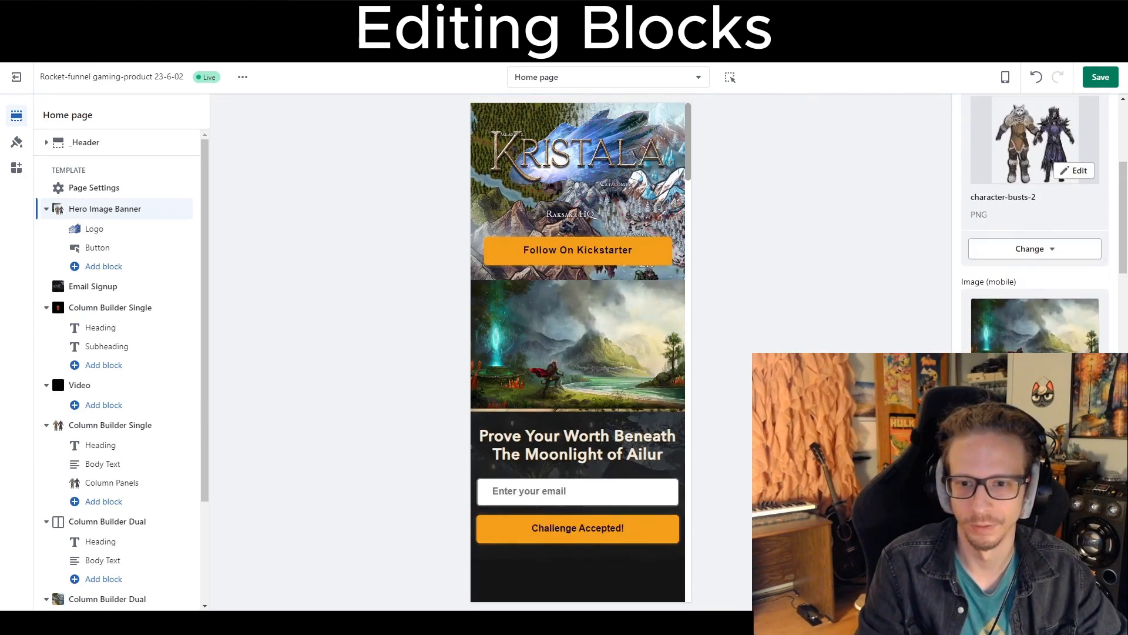
pyautogui.click(1012, 510)
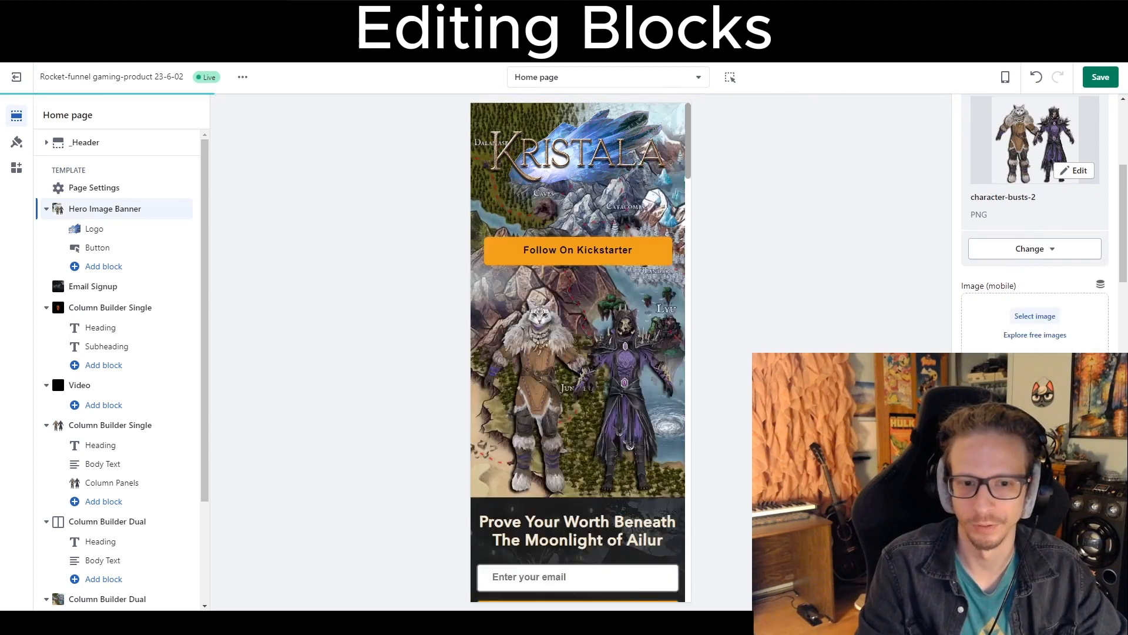
# Remove the character-busts-2 hero image and uncheck Show image.
pyautogui.scroll(5, 1034, 223)
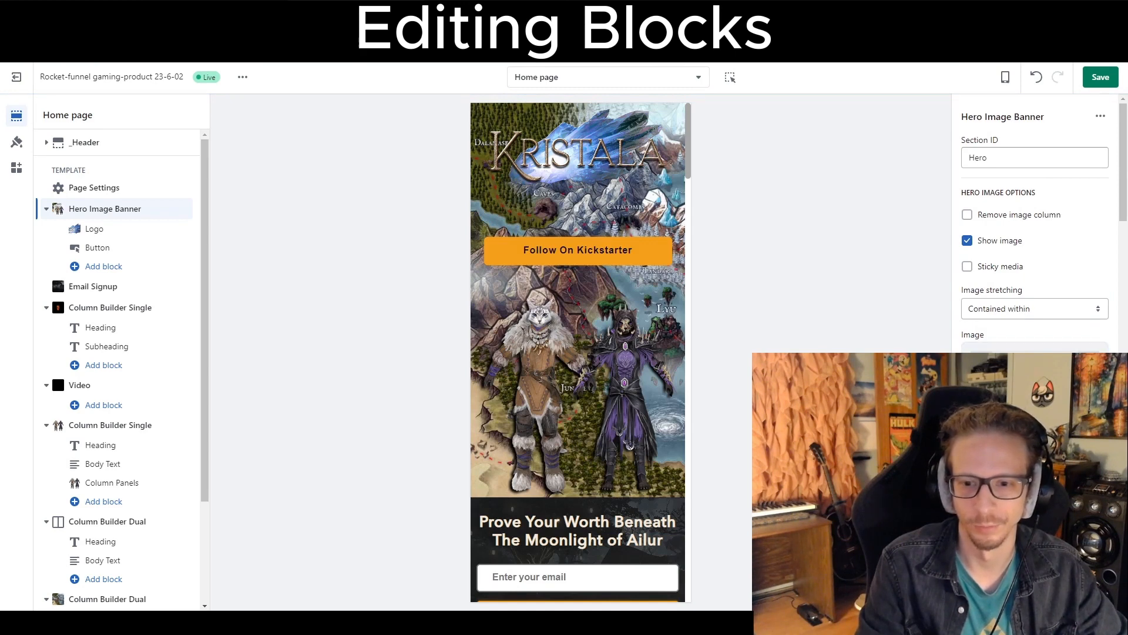
pyautogui.click(1012, 510)
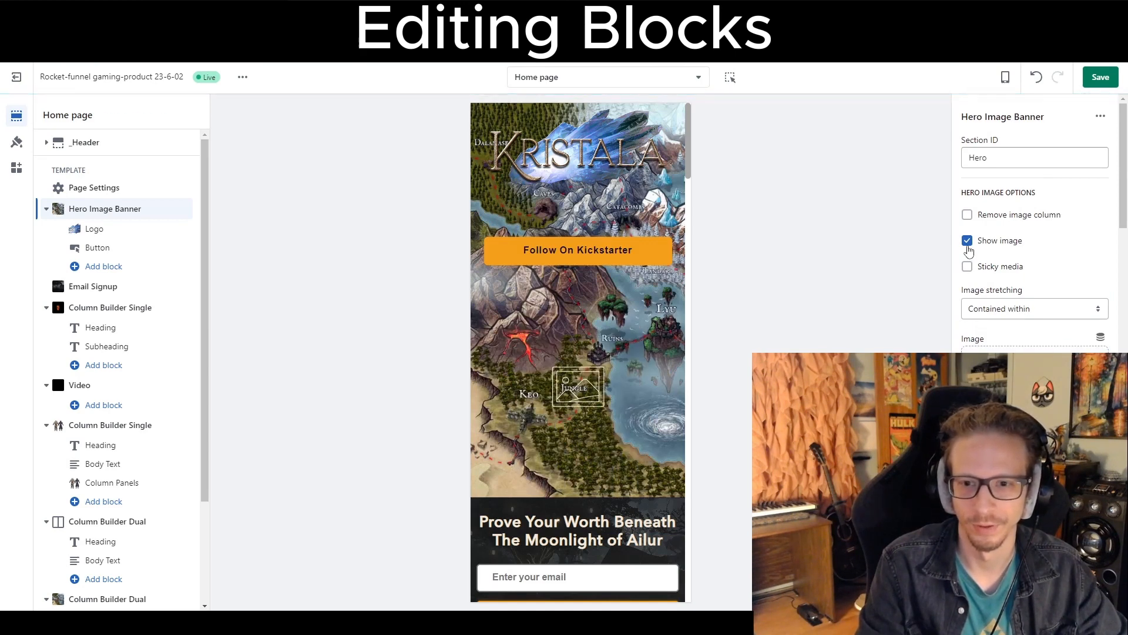
pyautogui.click(968, 247)
pyautogui.scroll(-1, 1014, 347)
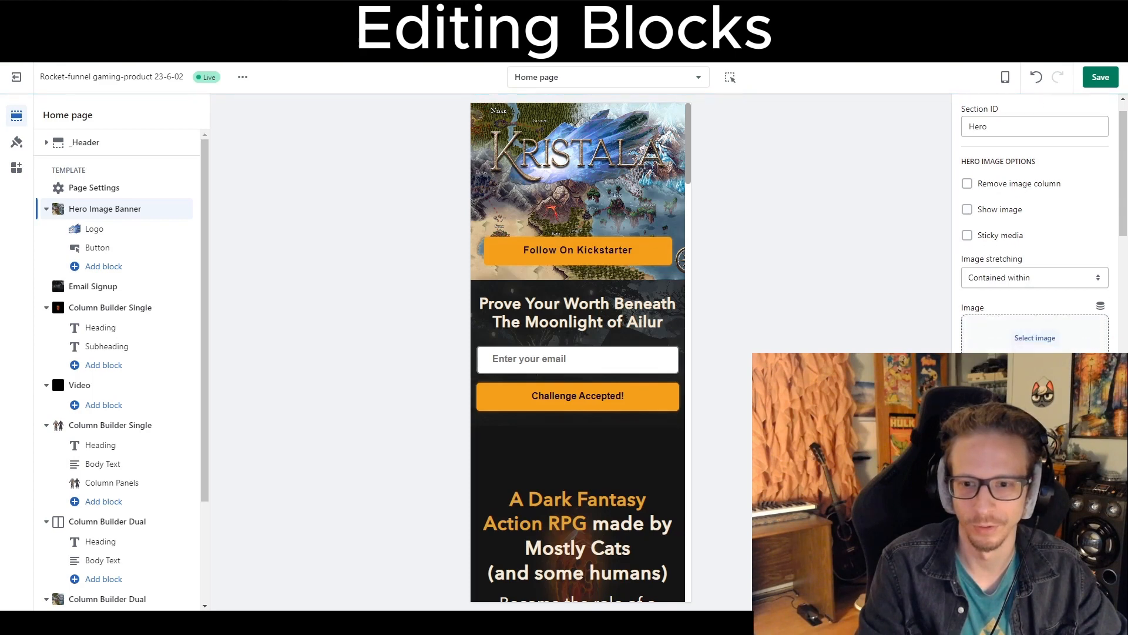
pyautogui.scroll(-8, 1035, 224)
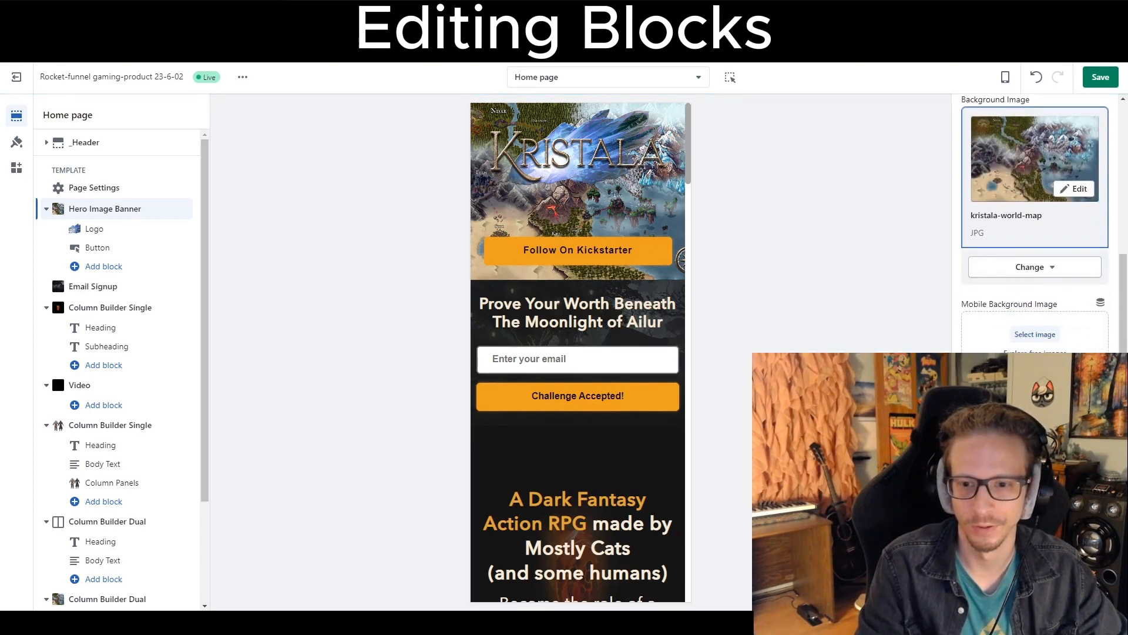
pyautogui.scroll(-4, 1035, 223)
pyautogui.scroll(2, 1035, 223)
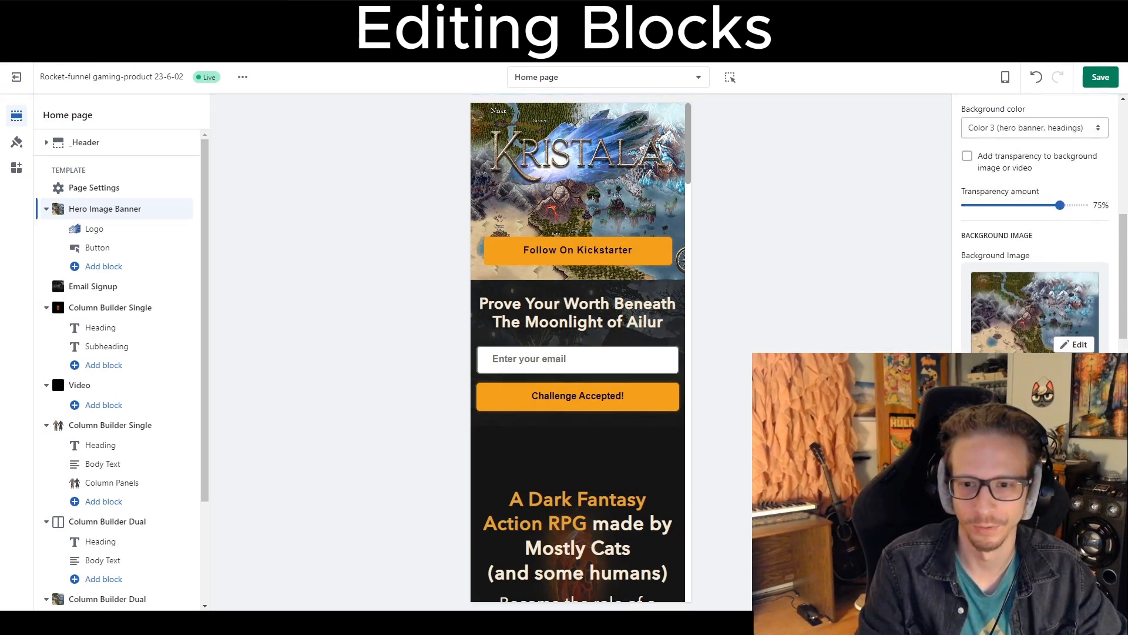
pyautogui.scroll(1, 1034, 224)
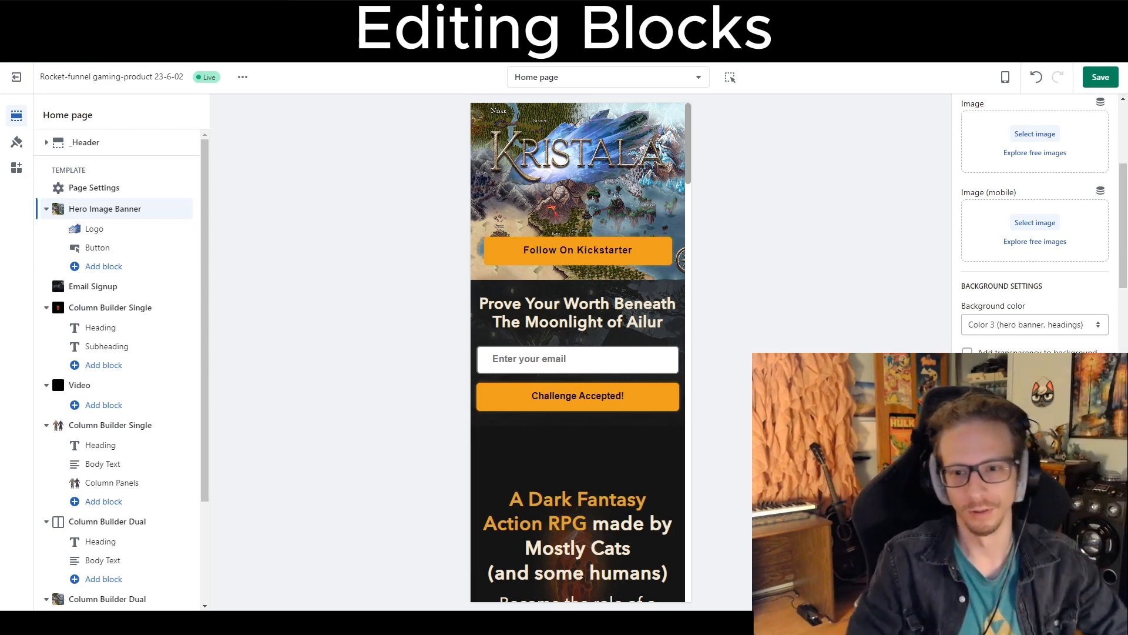
# Replace the hero banner's background image with character-busts-2 from the store library.
pyautogui.scroll(-3, 1035, 223)
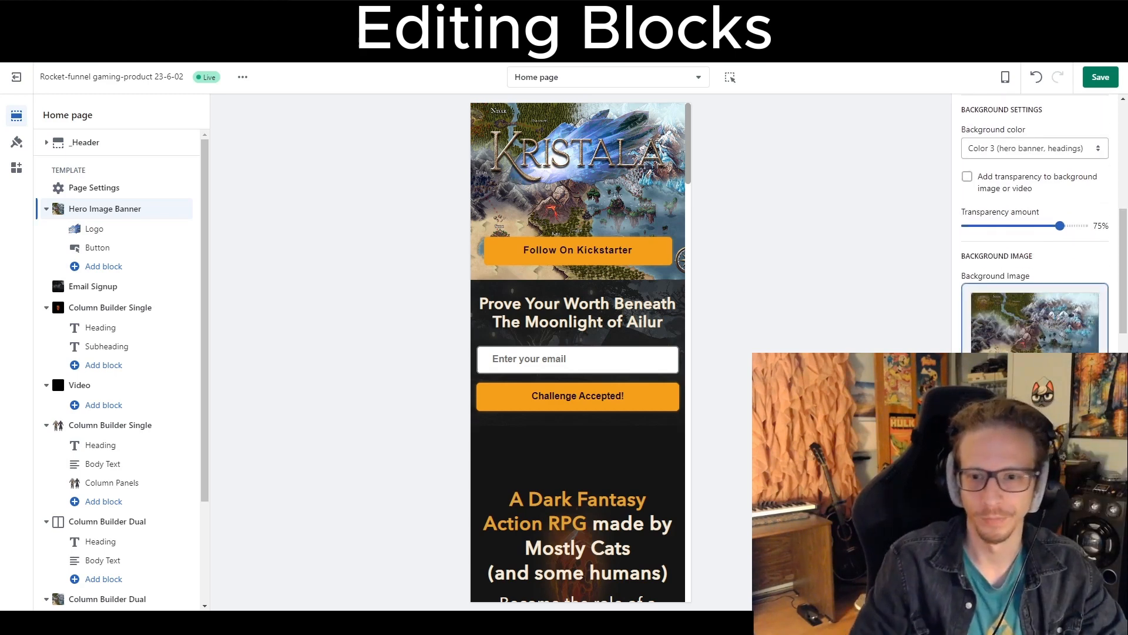
pyautogui.scroll(-2, 1034, 265)
pyautogui.scroll(1, 1035, 264)
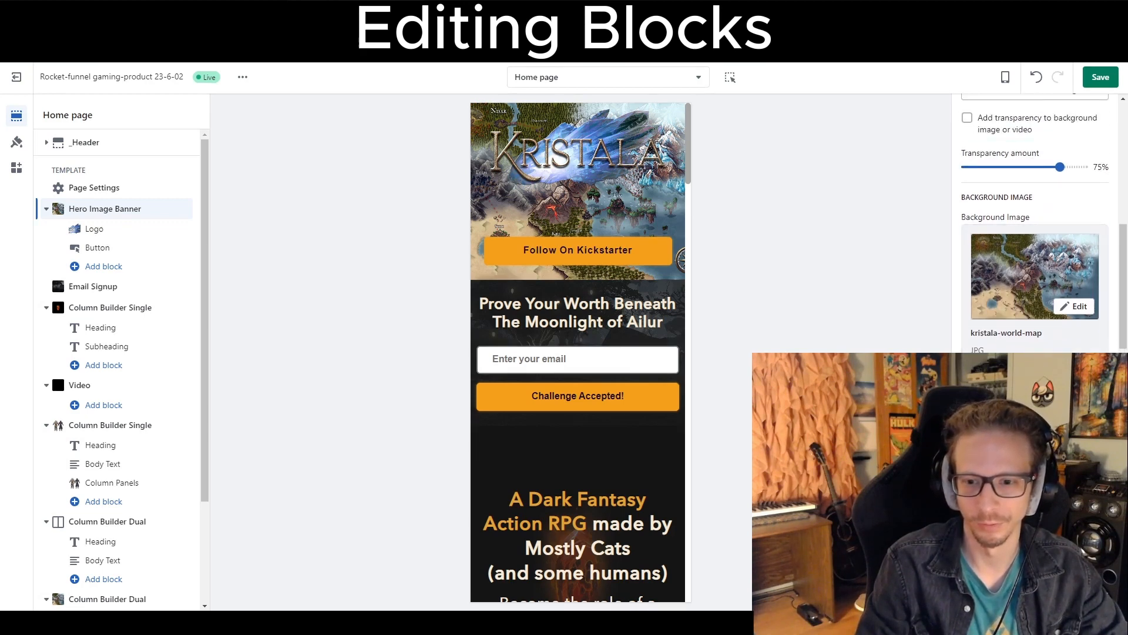
pyautogui.click(1035, 375)
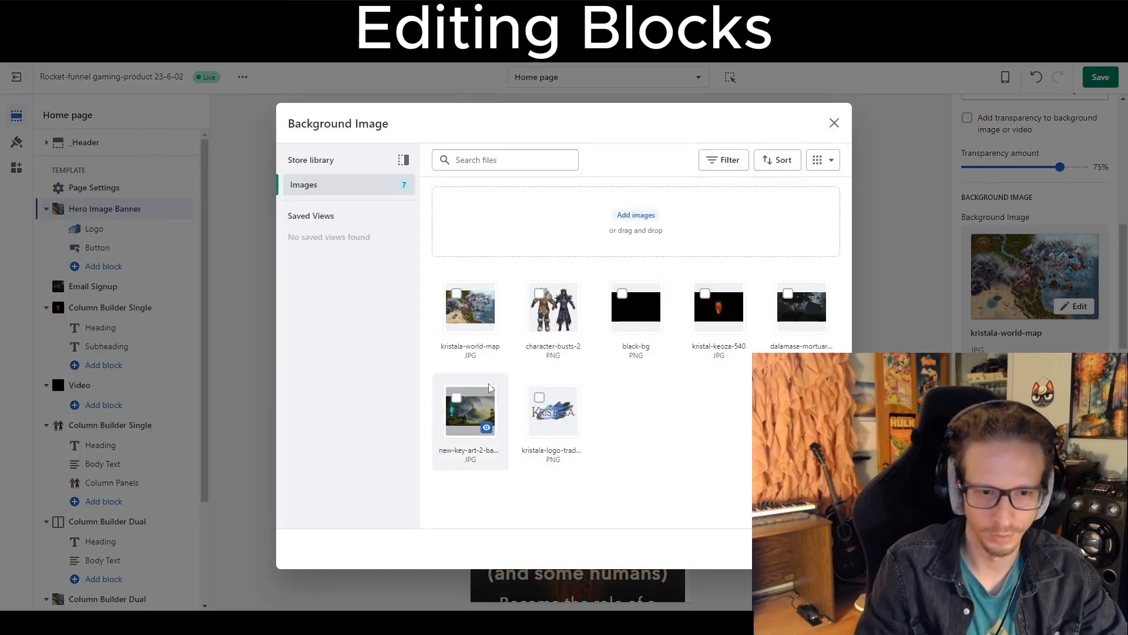
pyautogui.click(551, 307)
pyautogui.click(824, 549)
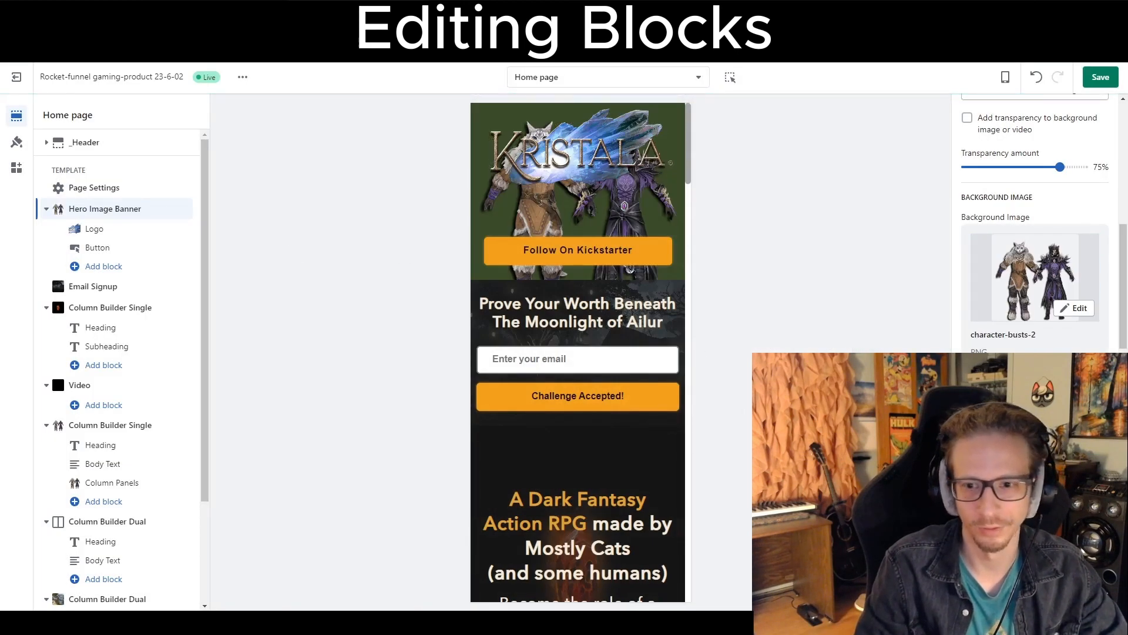
# Review the hero banner with the character-busts-2 background in the settings and the page preview.
pyautogui.scroll(-3, 1035, 224)
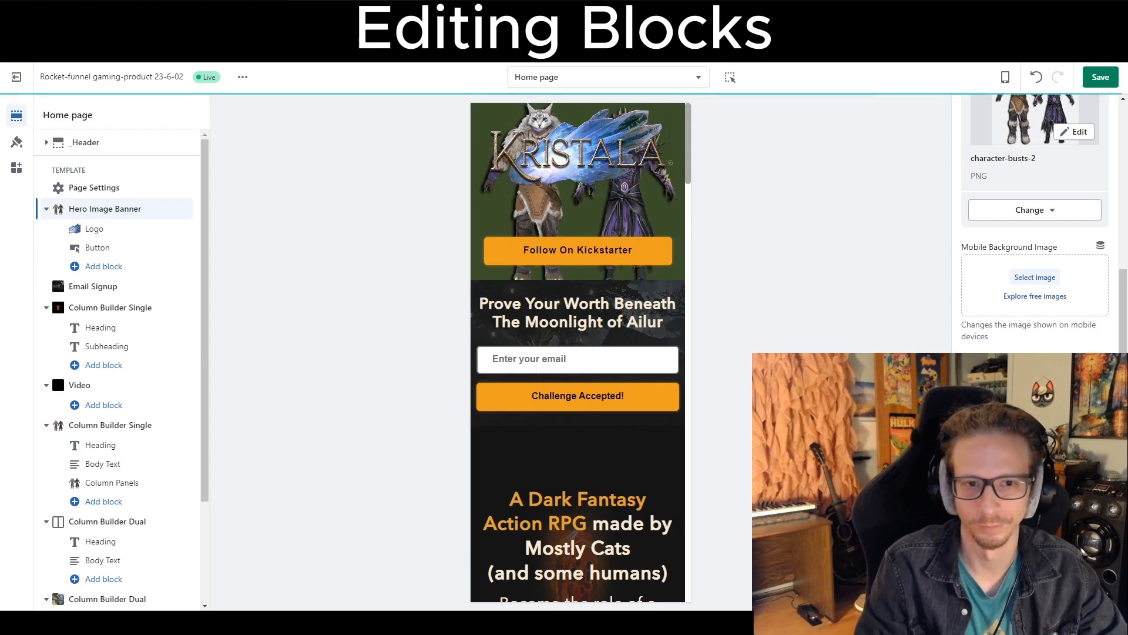
pyautogui.scroll(1, 1035, 223)
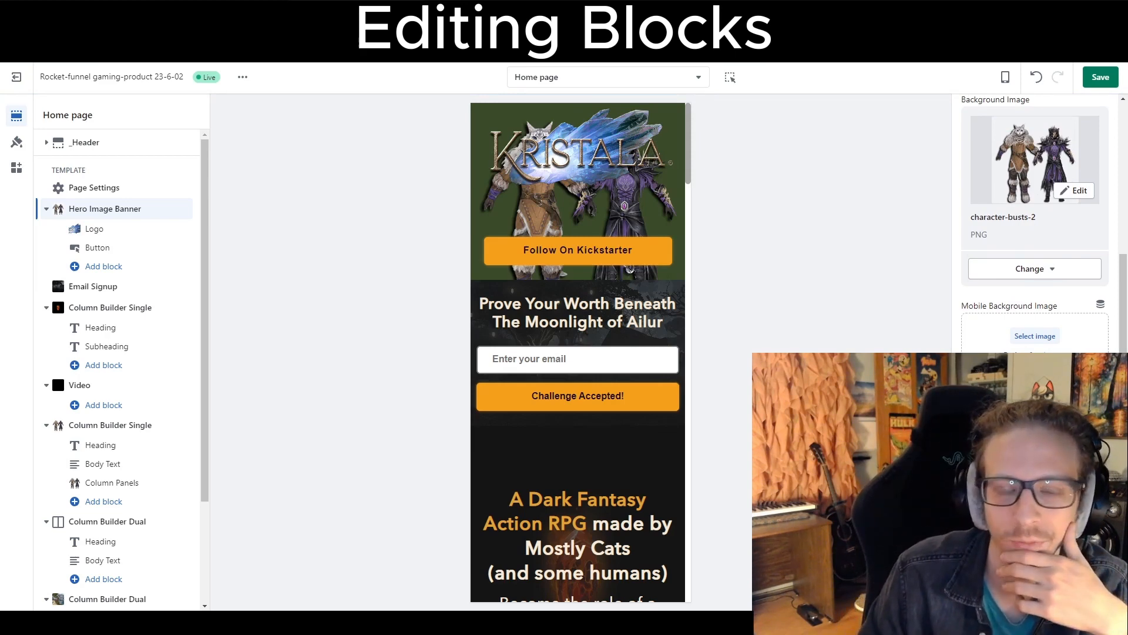
pyautogui.scroll(-1, 561, 299)
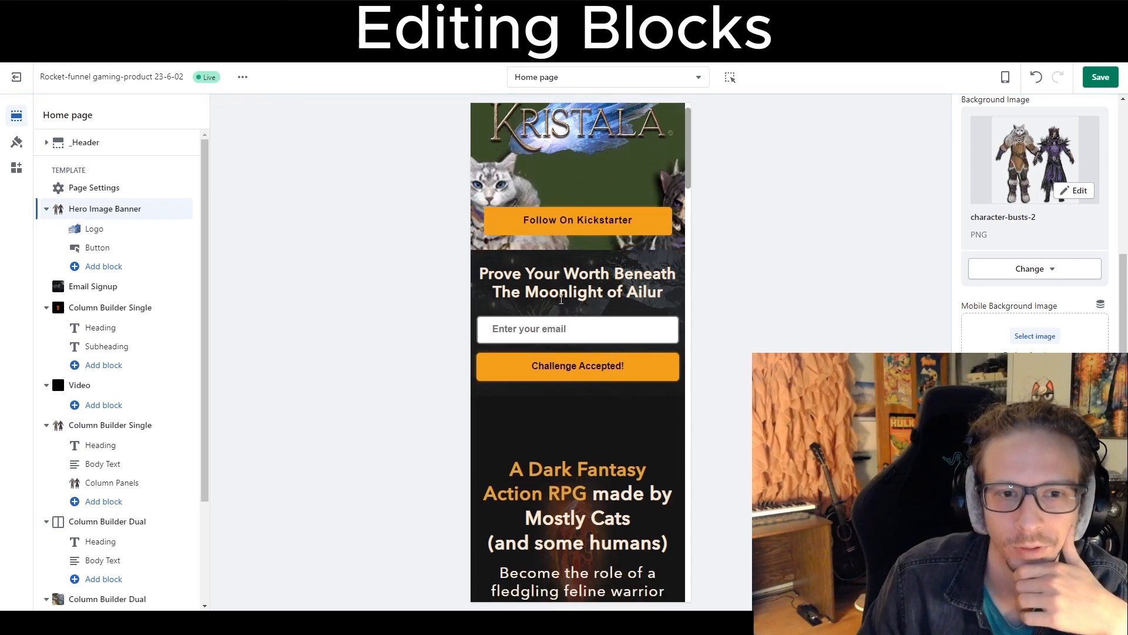
pyautogui.scroll(-2, 561, 300)
pyautogui.scroll(3, 561, 299)
pyautogui.scroll(-3, 561, 299)
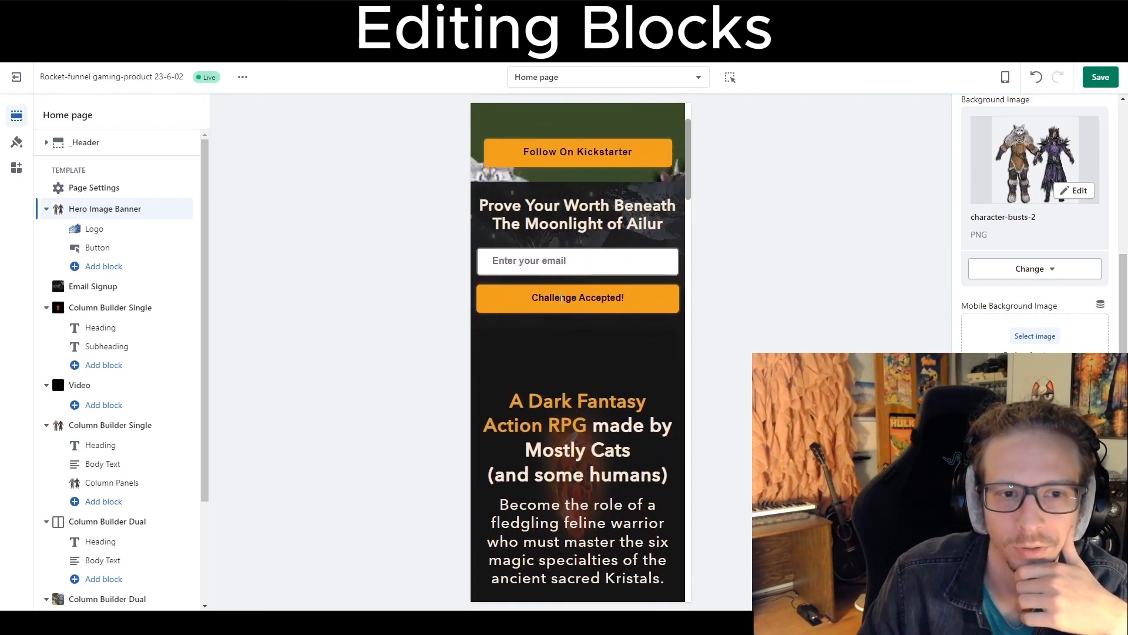
pyautogui.scroll(2, 561, 300)
pyautogui.scroll(1, 561, 299)
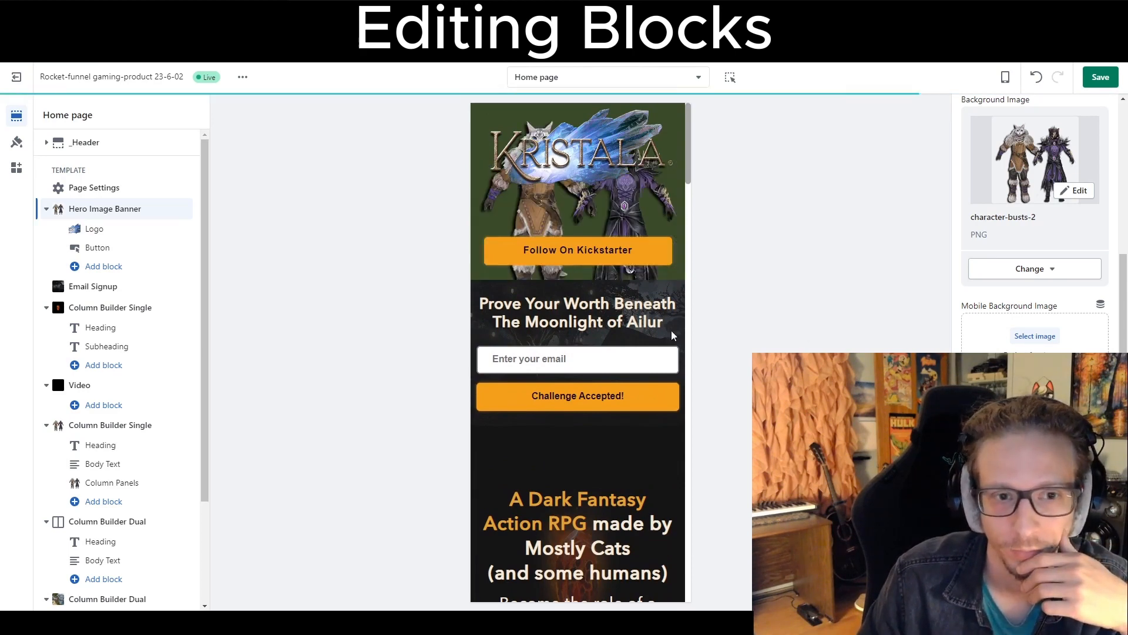
# Turn on Show background video for the hero banner and open the background video link field without entering a link.
pyautogui.scroll(-2, 1034, 223)
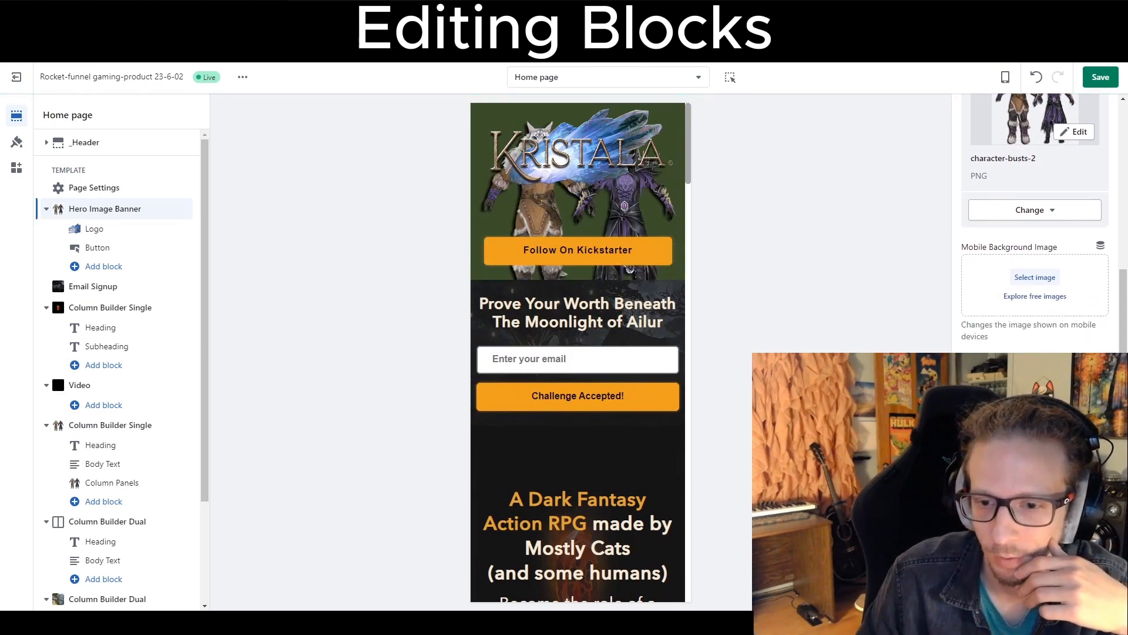
pyautogui.scroll(-2, 1035, 223)
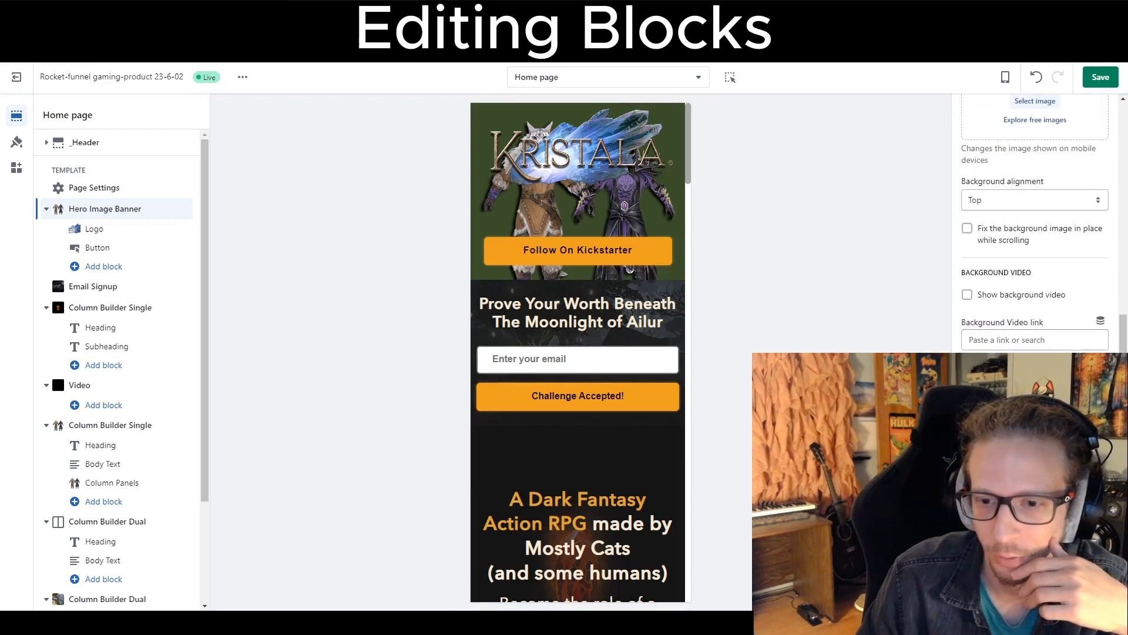
pyautogui.click(967, 297)
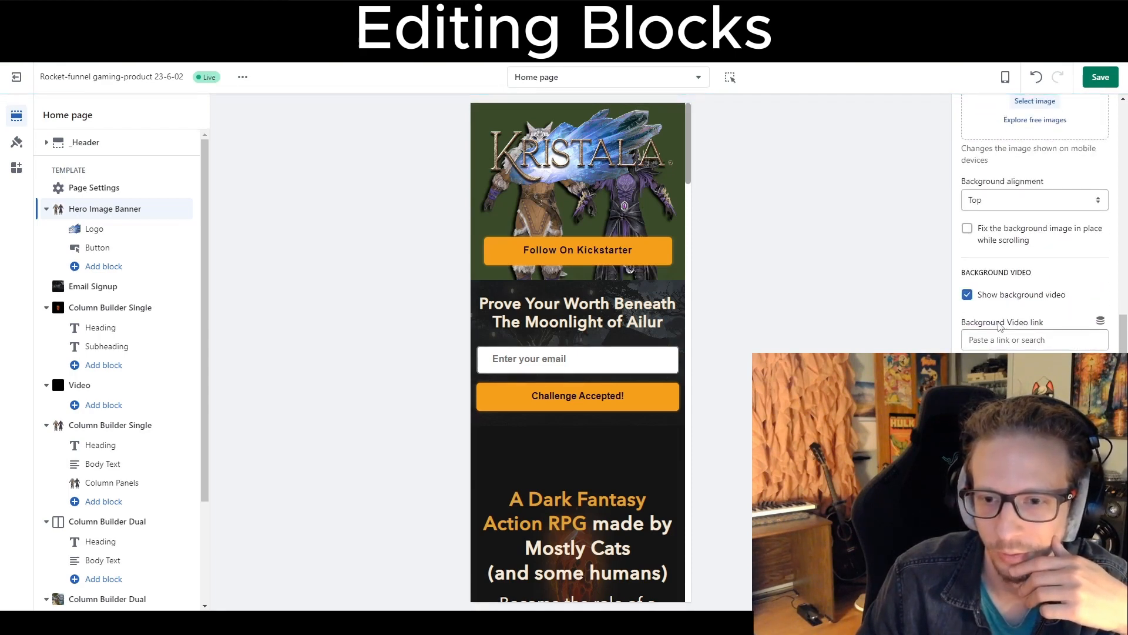
pyautogui.click(1020, 340)
pyautogui.press('Escape')
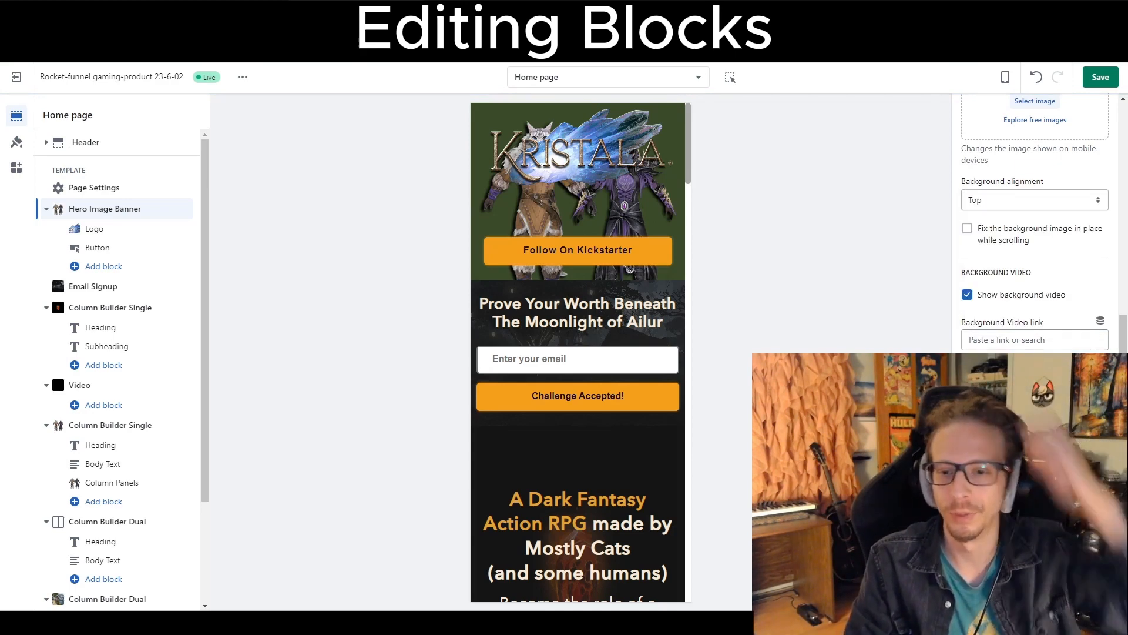
# Open the Rocket-funnel miniature-product theme in the editor and select its Column Builder Single section.
pyautogui.scroll(-2, 1034, 223)
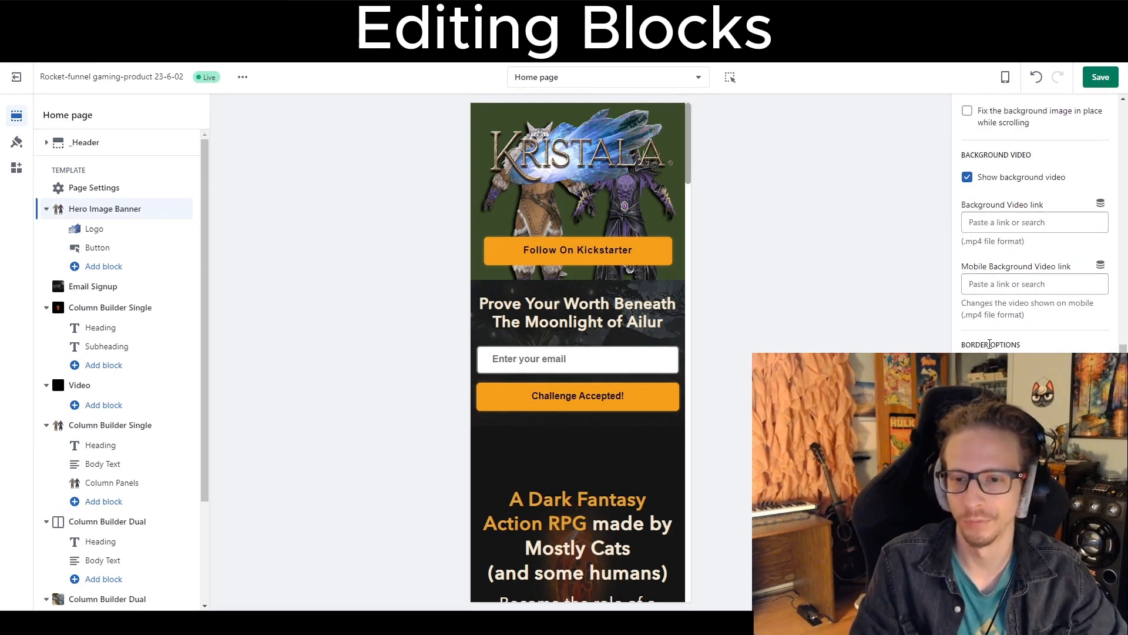
pyautogui.scroll(-1, 1011, 341)
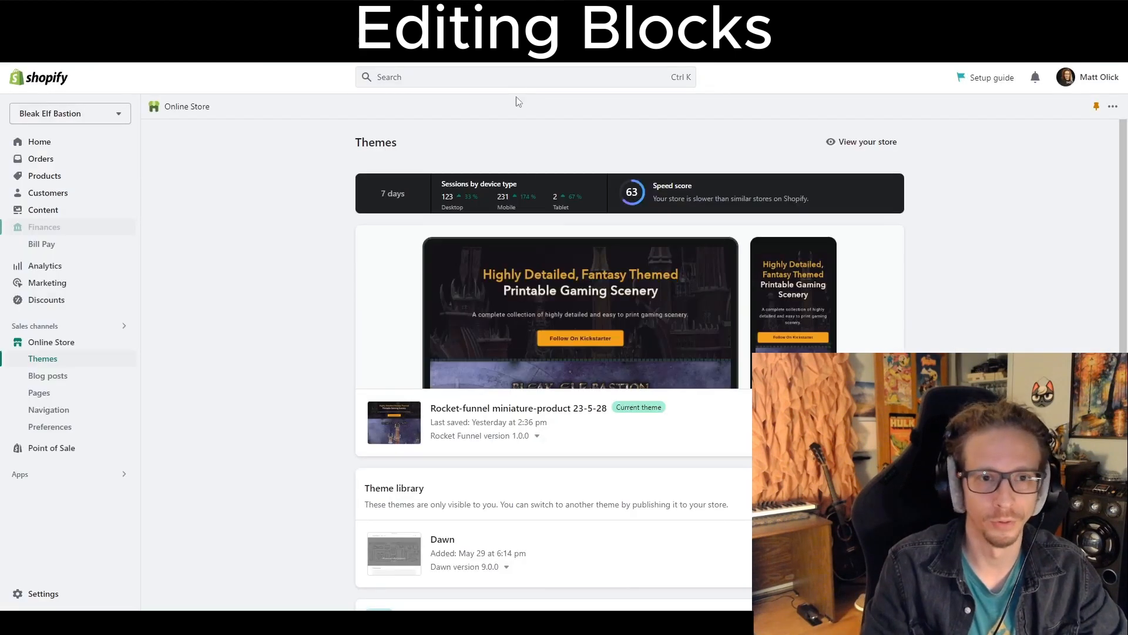
pyautogui.click(560, 285)
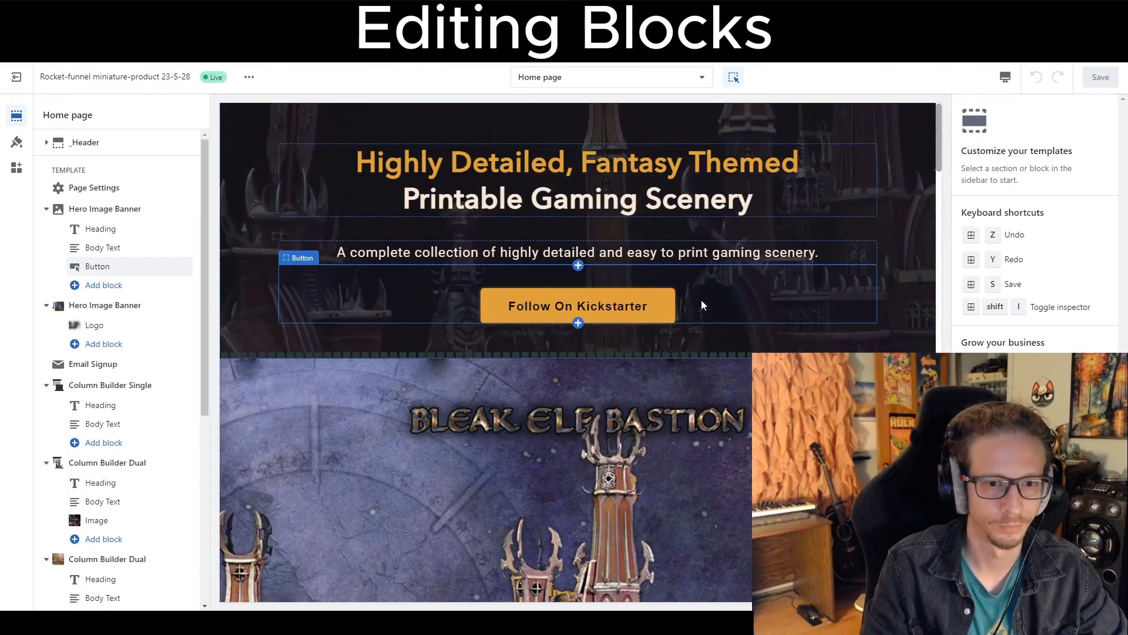
pyautogui.scroll(-3, 735, 283)
pyautogui.scroll(-8, 723, 292)
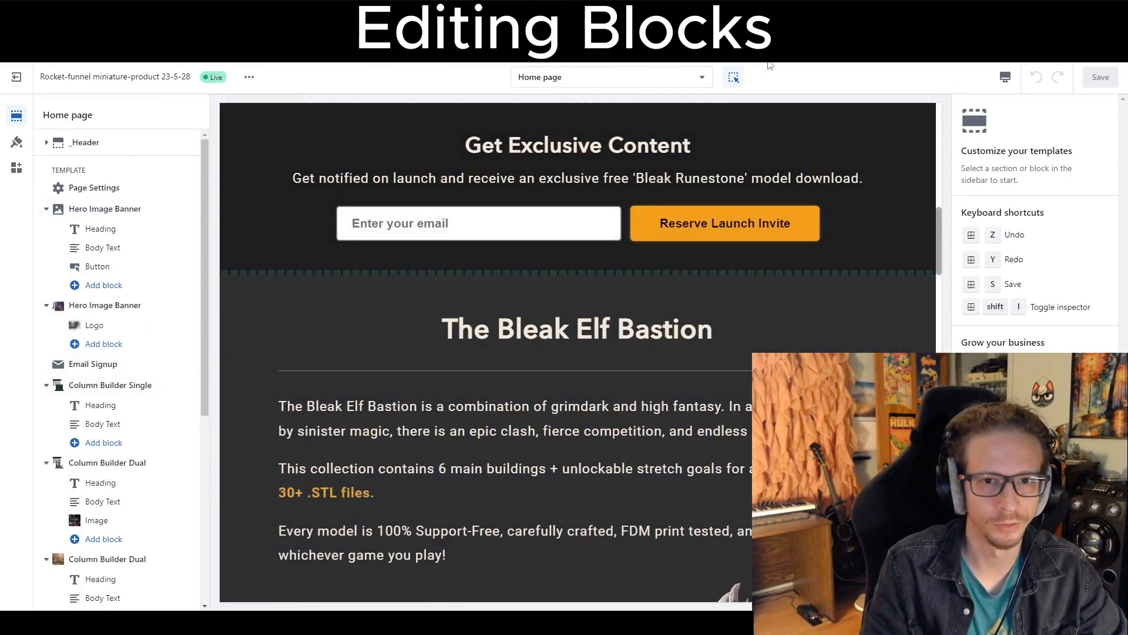
pyautogui.click(734, 90)
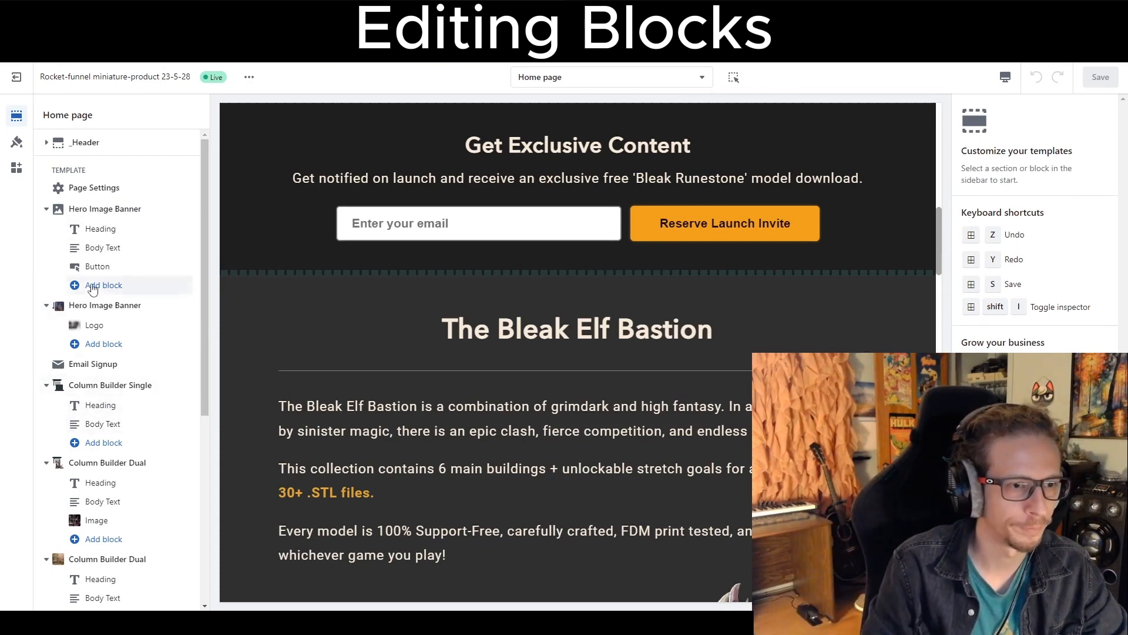
pyautogui.click(94, 390)
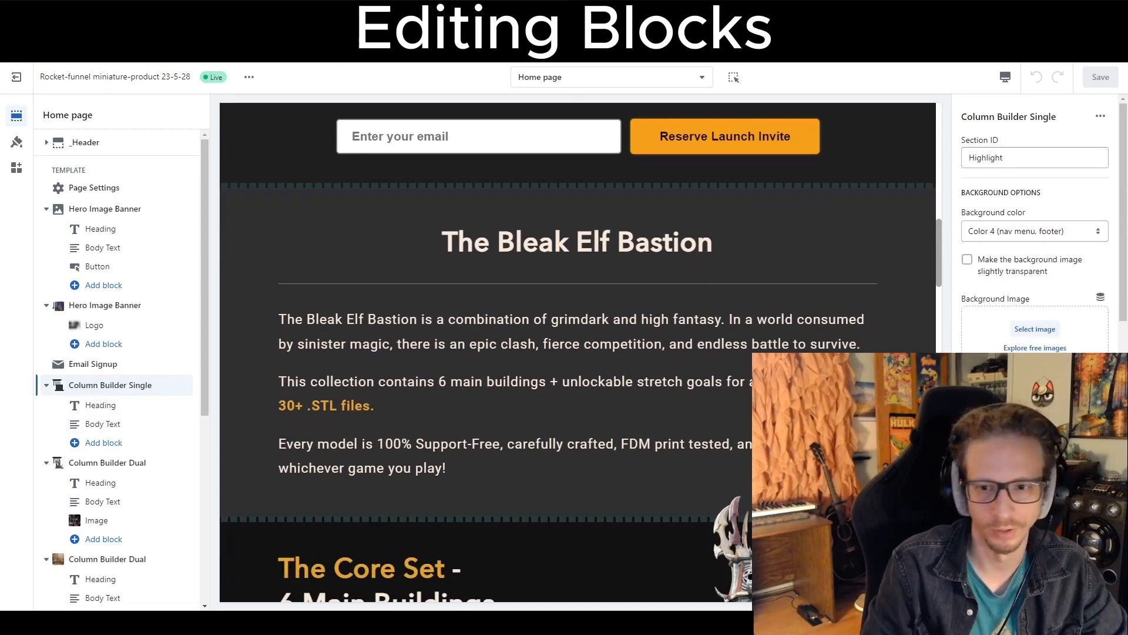
# Remove the Column Builder Single section's top and bottom border images.
pyautogui.scroll(-6, 1007, 270)
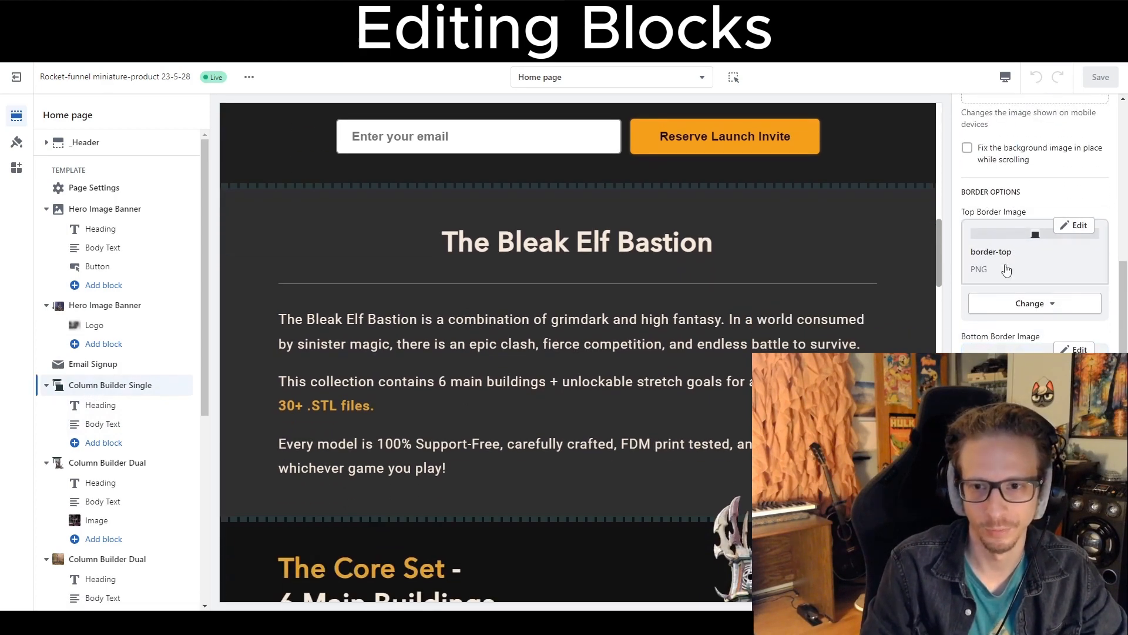
pyautogui.click(1033, 303)
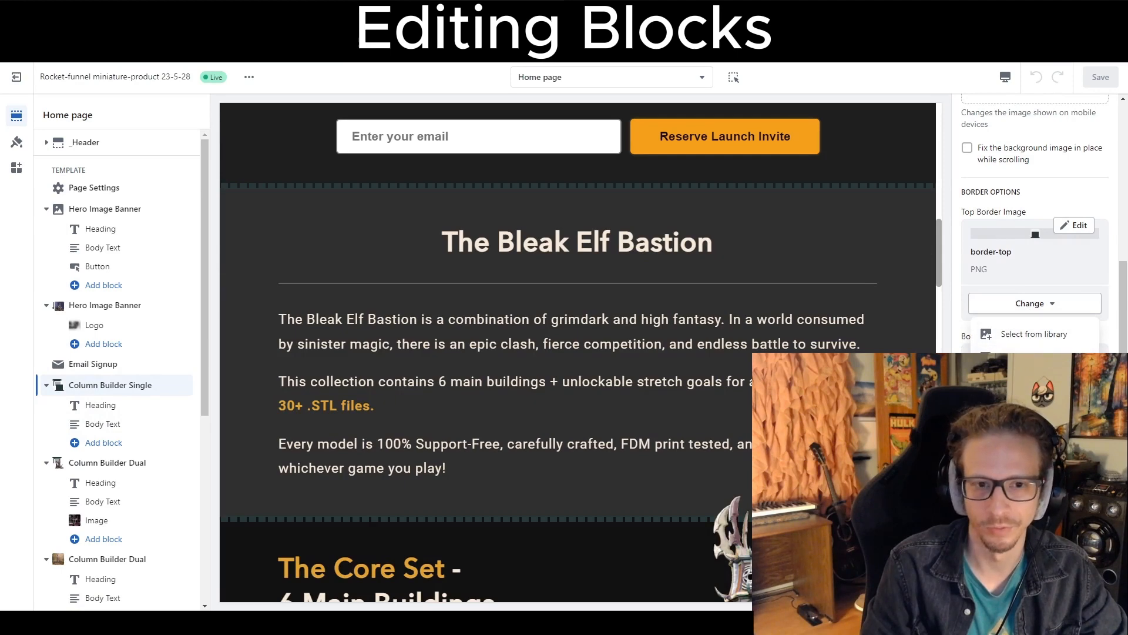
pyautogui.click(1035, 353)
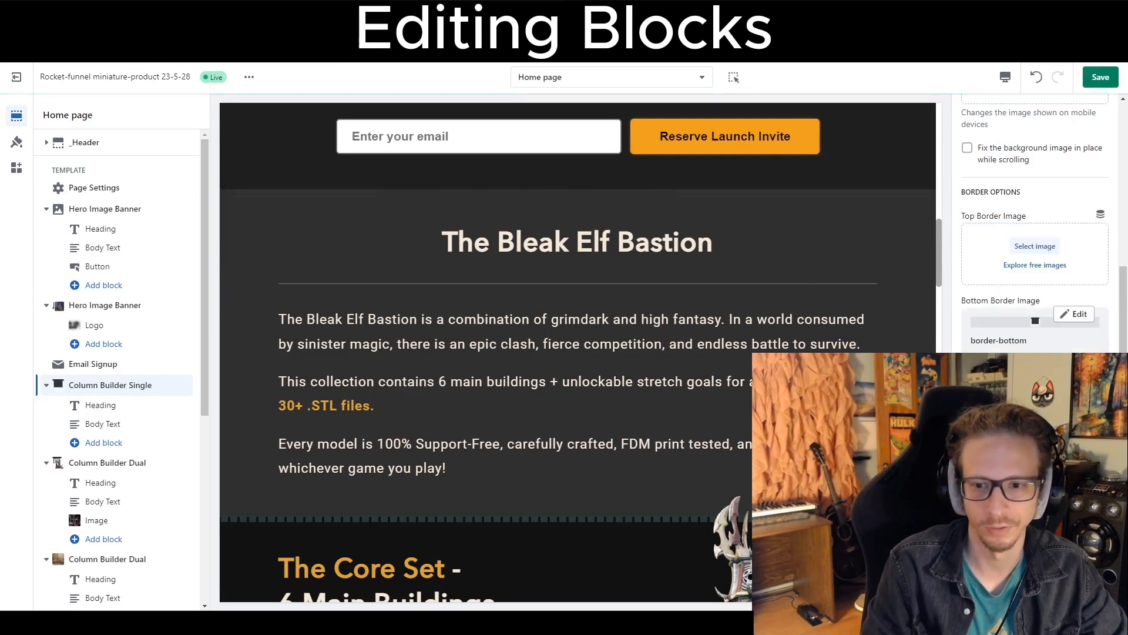
pyautogui.click(1035, 441)
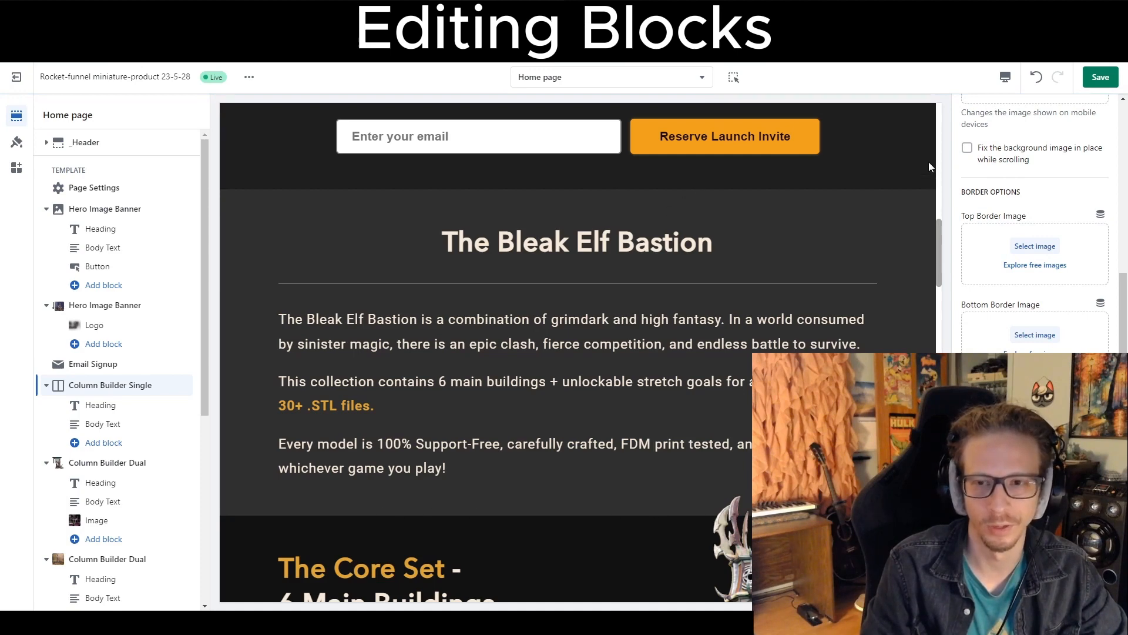
# Undo the two border image removals, redo them, then undo them again.
pyautogui.click(1037, 78)
pyautogui.click(1037, 78)
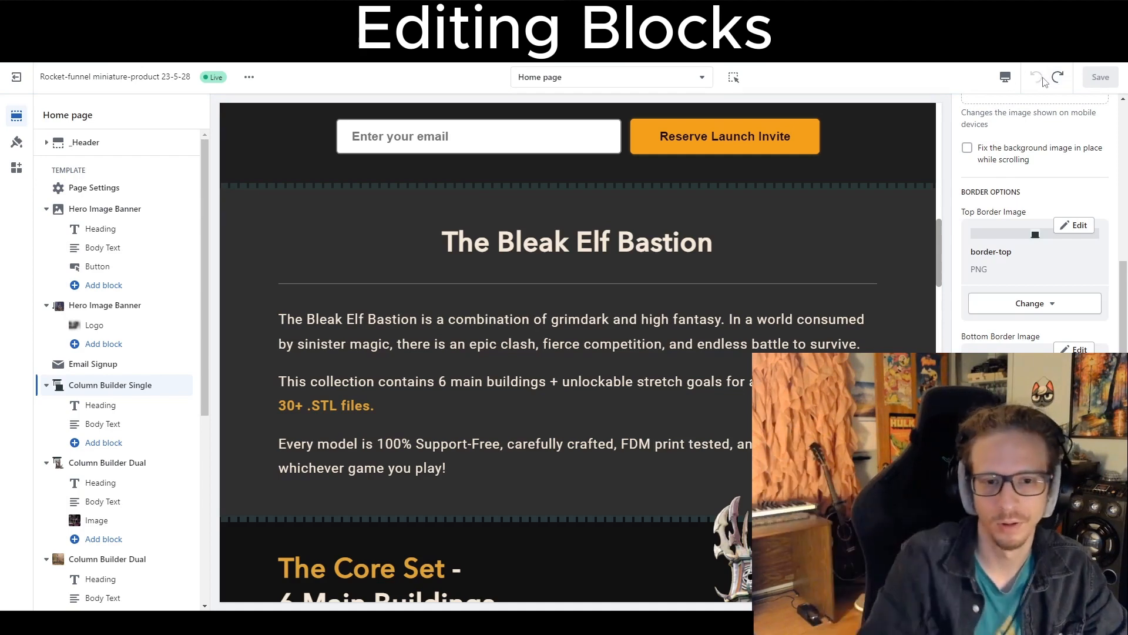
pyautogui.click(1058, 77)
pyautogui.click(1058, 77)
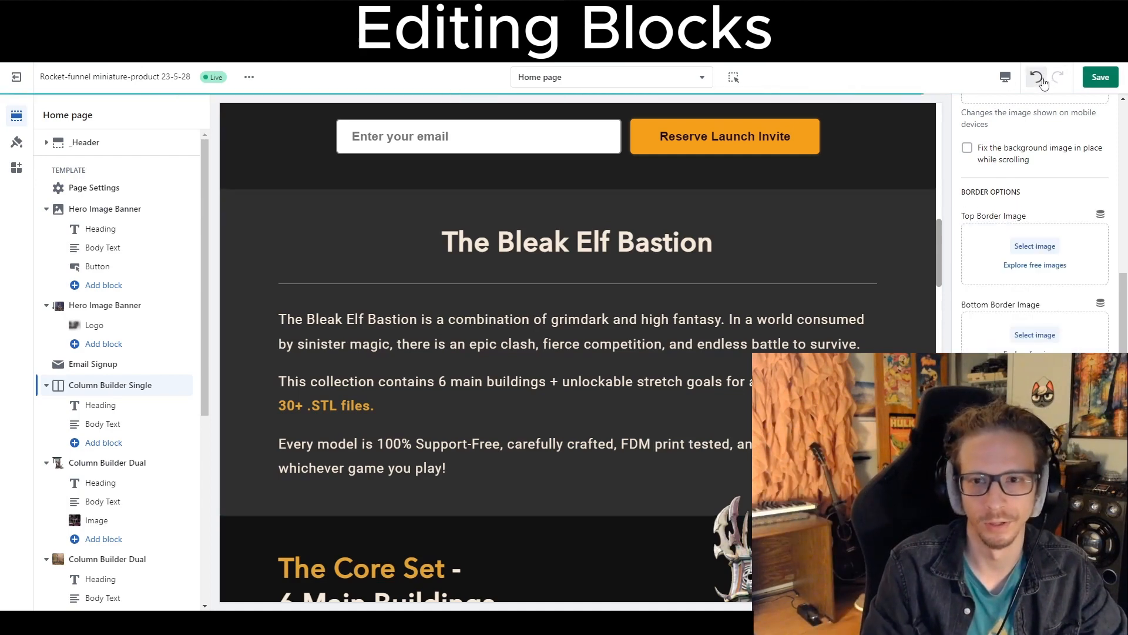
pyautogui.click(1037, 78)
pyautogui.click(1037, 78)
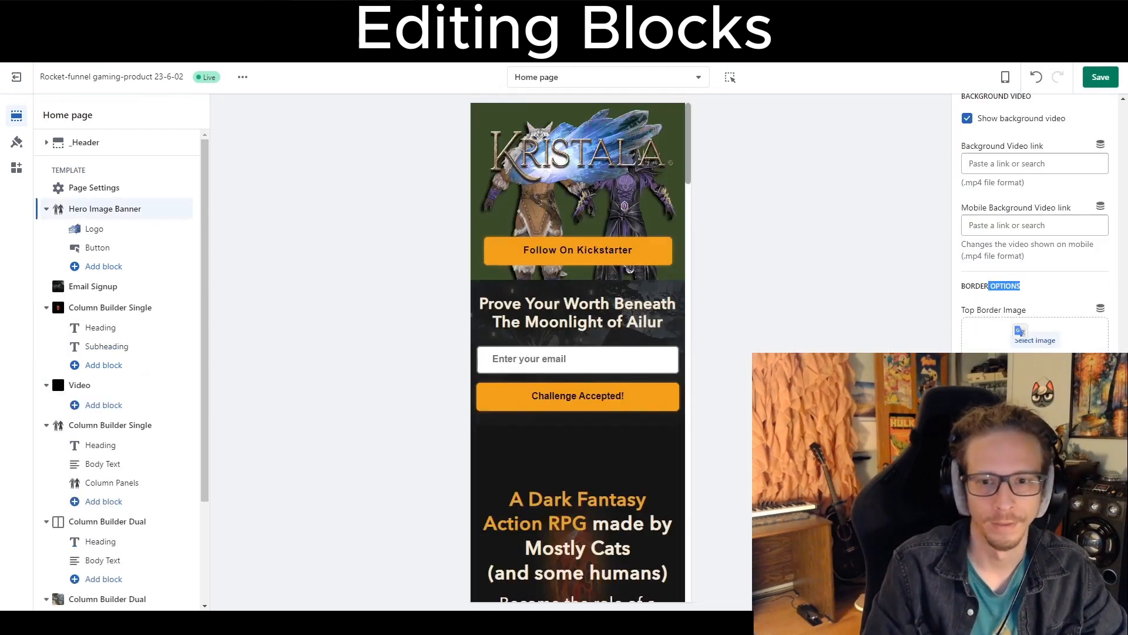
pyautogui.scroll(-5, 1019, 329)
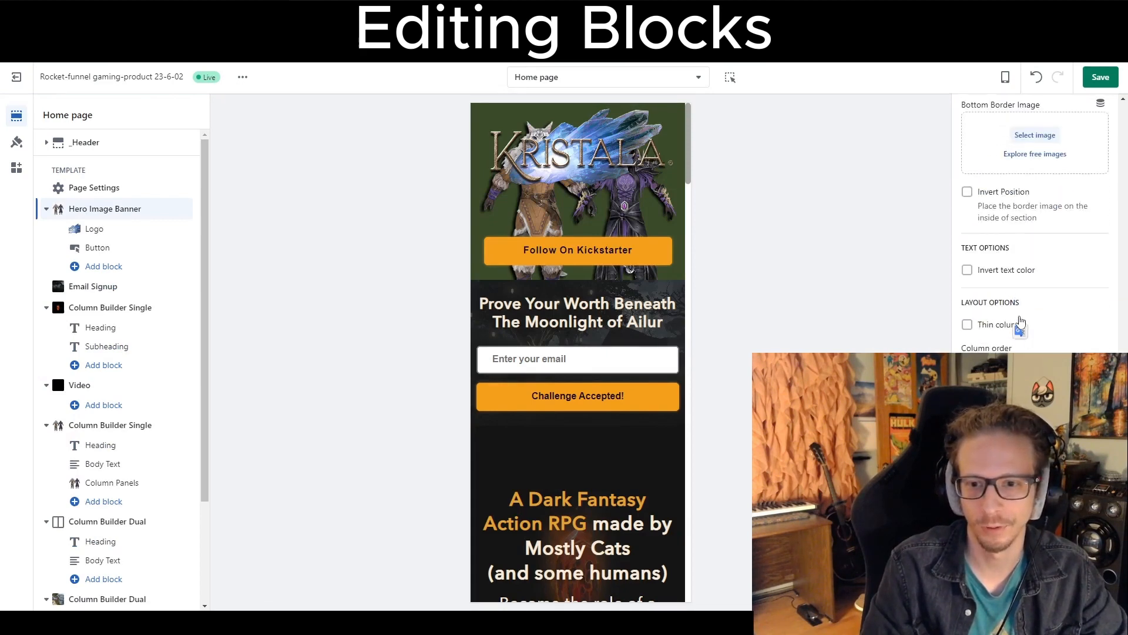
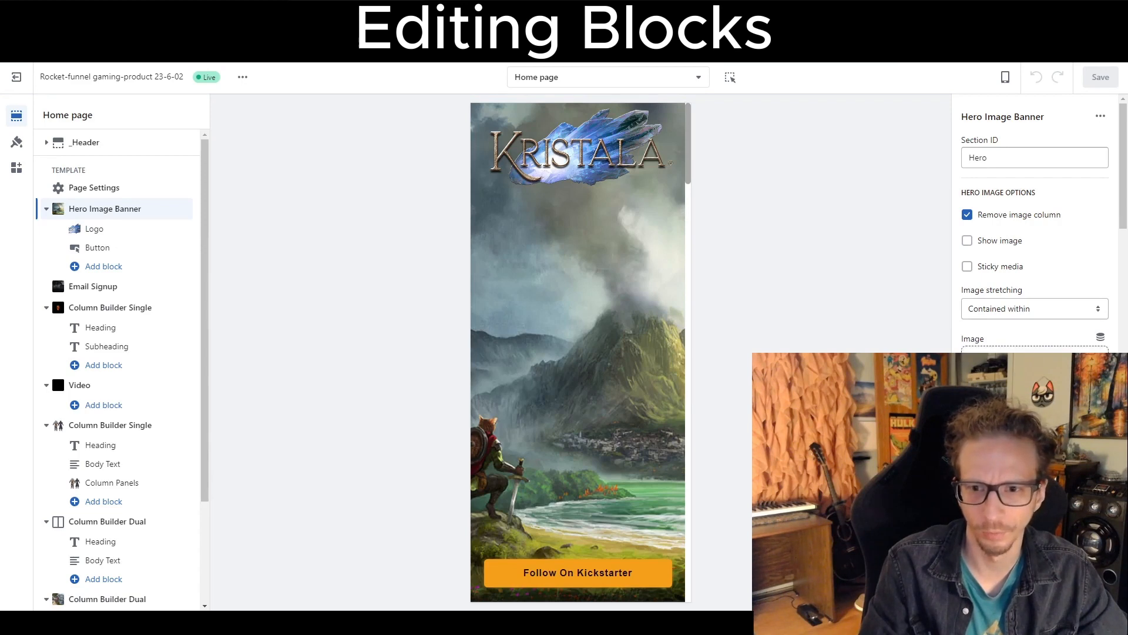
# Turn on Show image for the hero banner and choose character-busts-2 as its image.
pyautogui.click(972, 244)
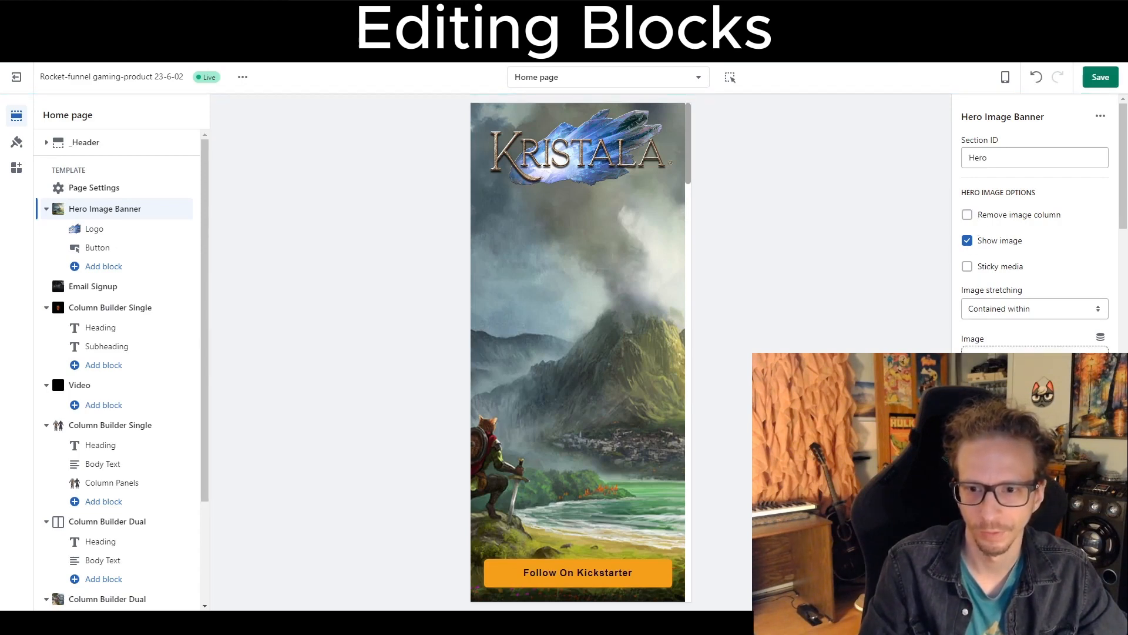
pyautogui.click(1035, 371)
pyautogui.click(573, 306)
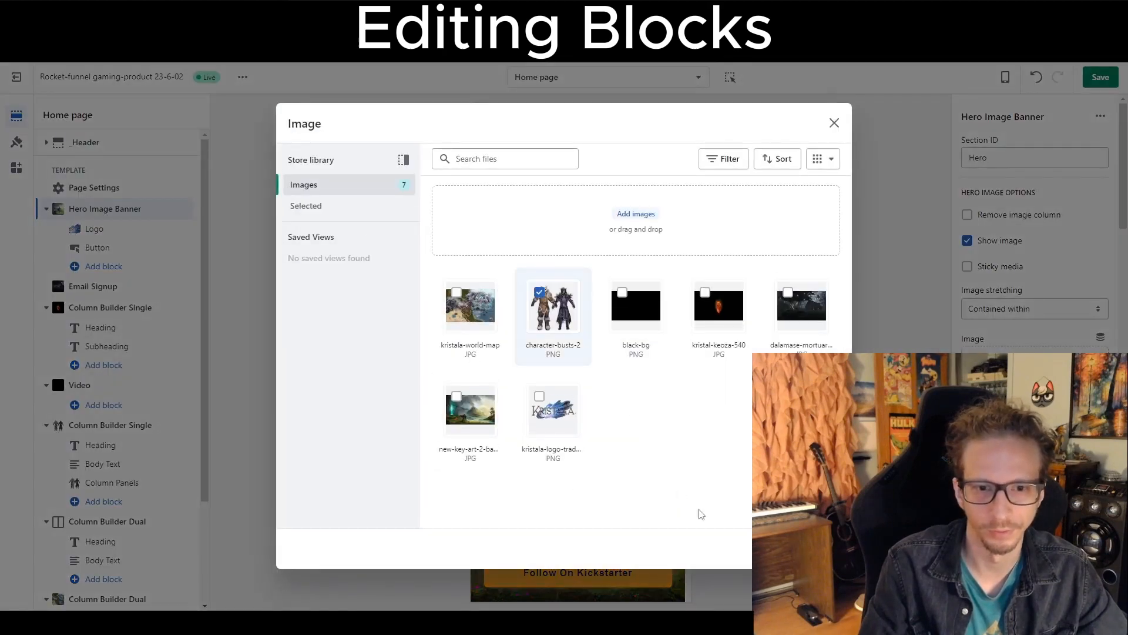
pyautogui.click(826, 548)
# Switch the preview to desktop and try the Image first column order before returning to Text first.
pyautogui.click(1001, 82)
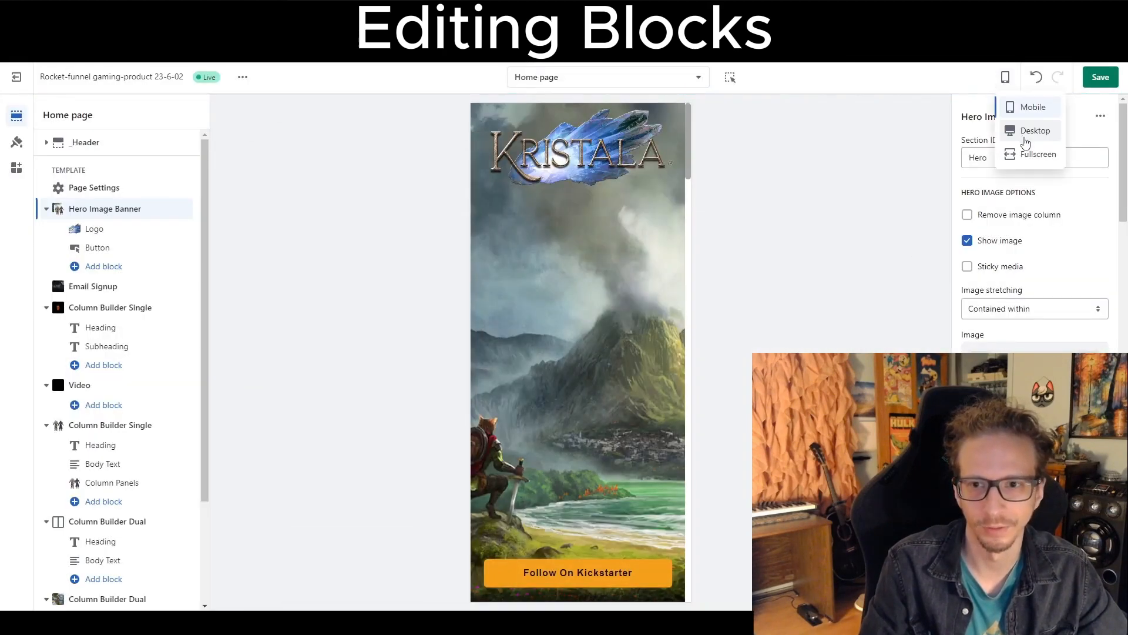
pyautogui.click(1024, 134)
pyautogui.scroll(-15, 1021, 292)
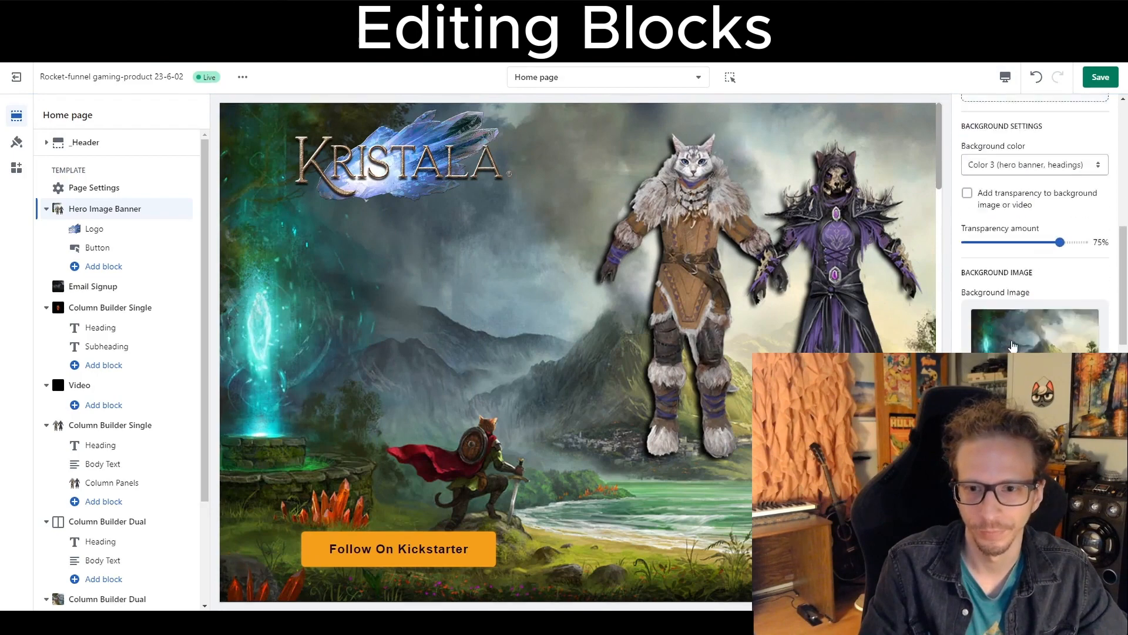
pyautogui.scroll(-8, 1013, 344)
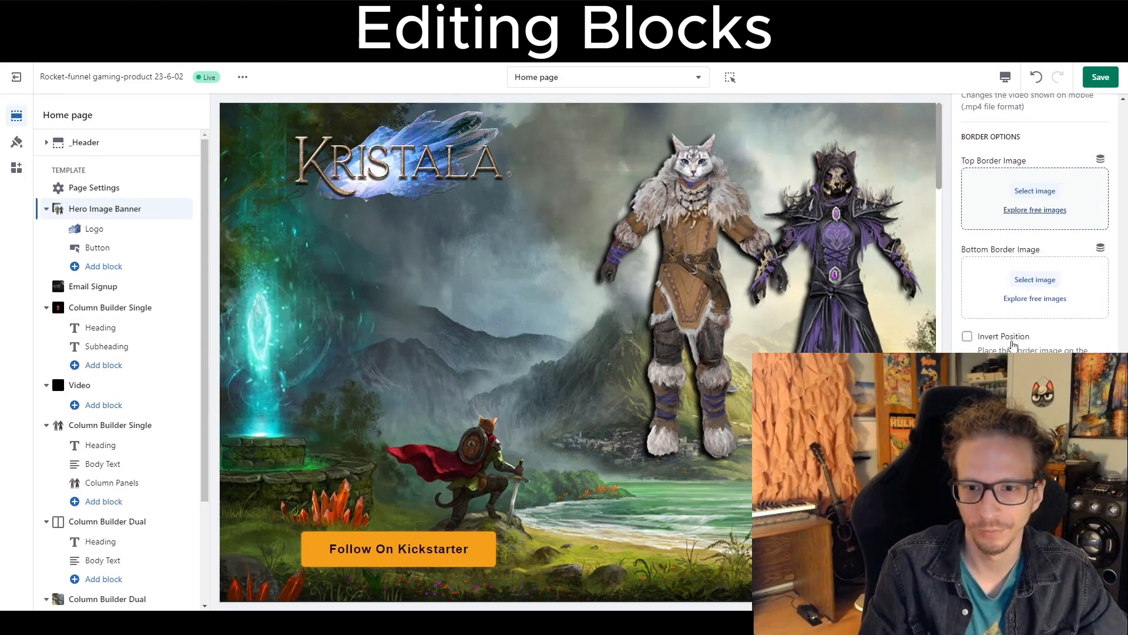
pyautogui.scroll(-1, 1013, 345)
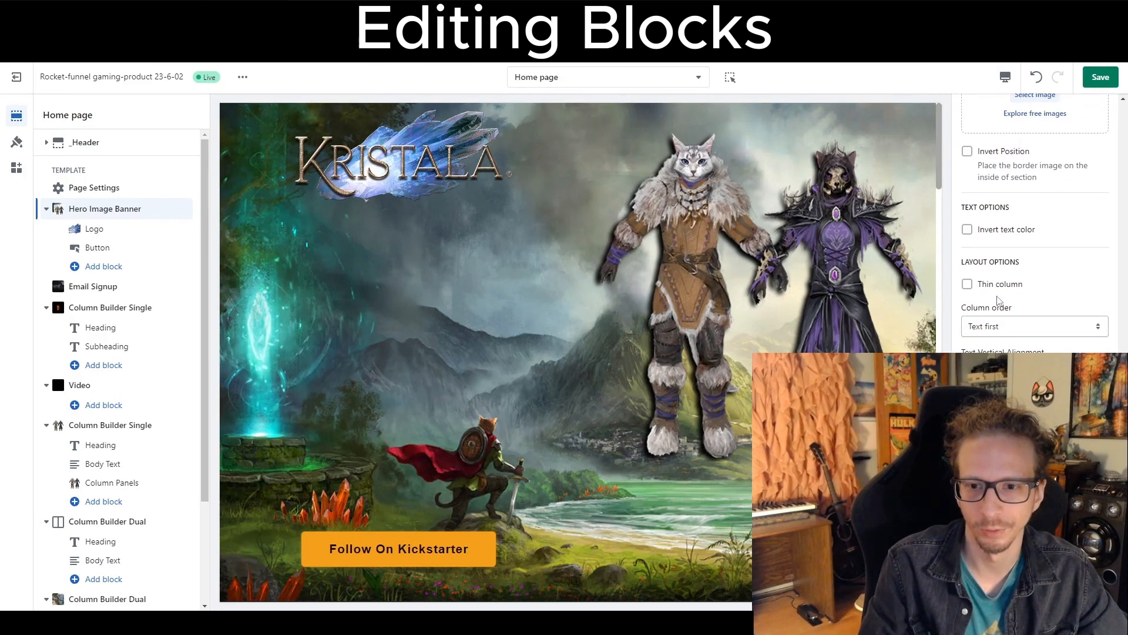
pyautogui.click(997, 333)
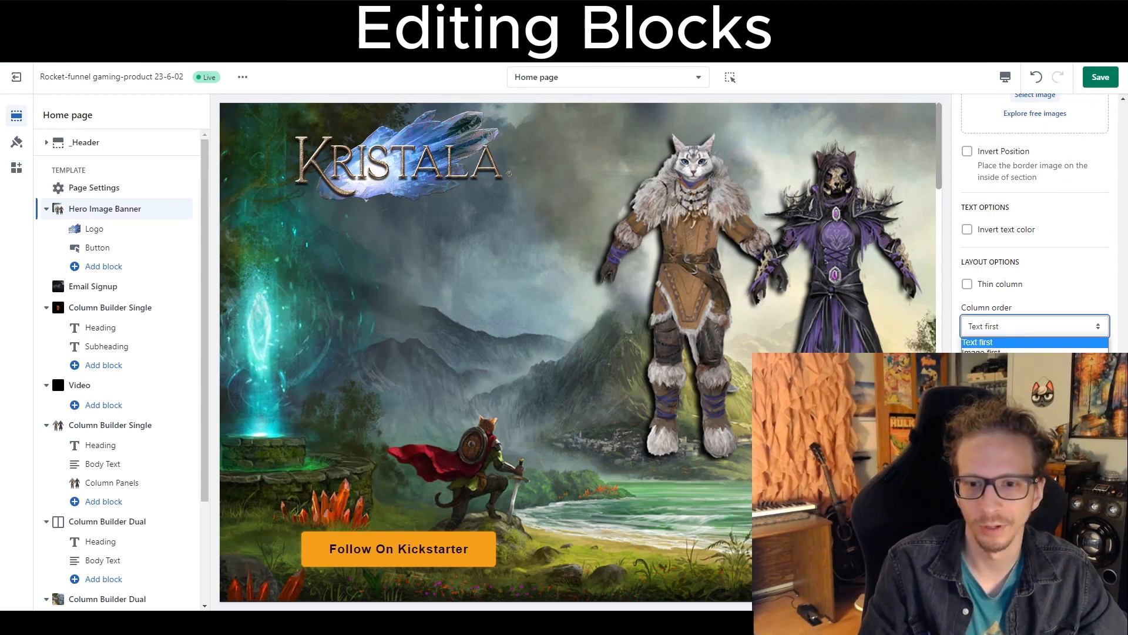
pyautogui.click(990, 351)
pyautogui.click(992, 329)
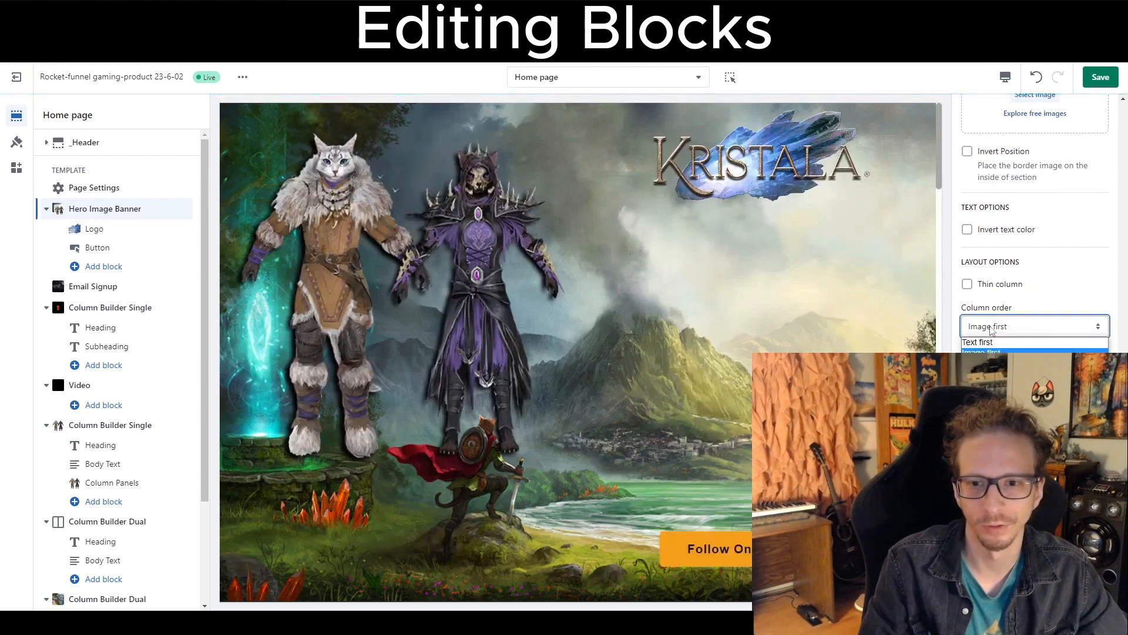
pyautogui.click(993, 343)
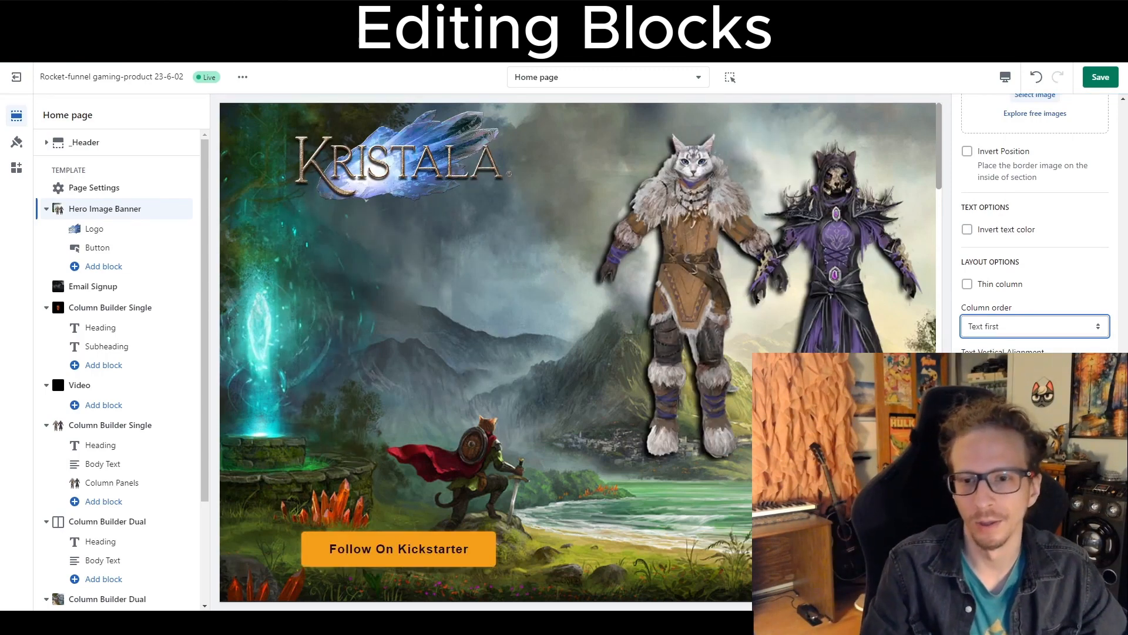
# Remove the image column from the Hero Image Banner.
pyautogui.click(1035, 371)
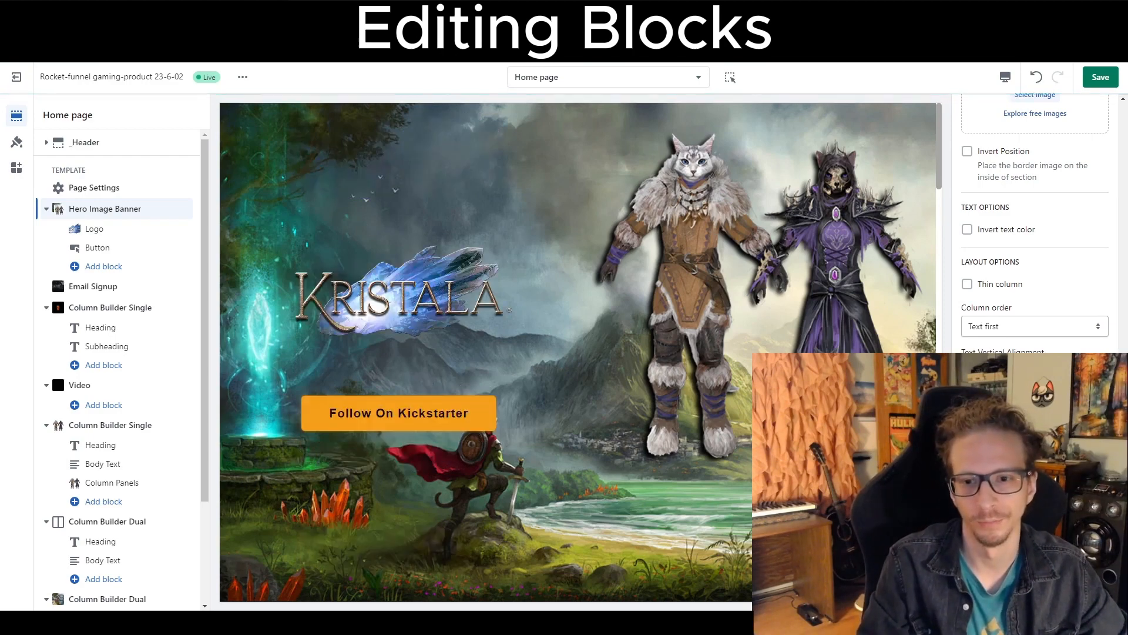
pyautogui.scroll(15, 1035, 236)
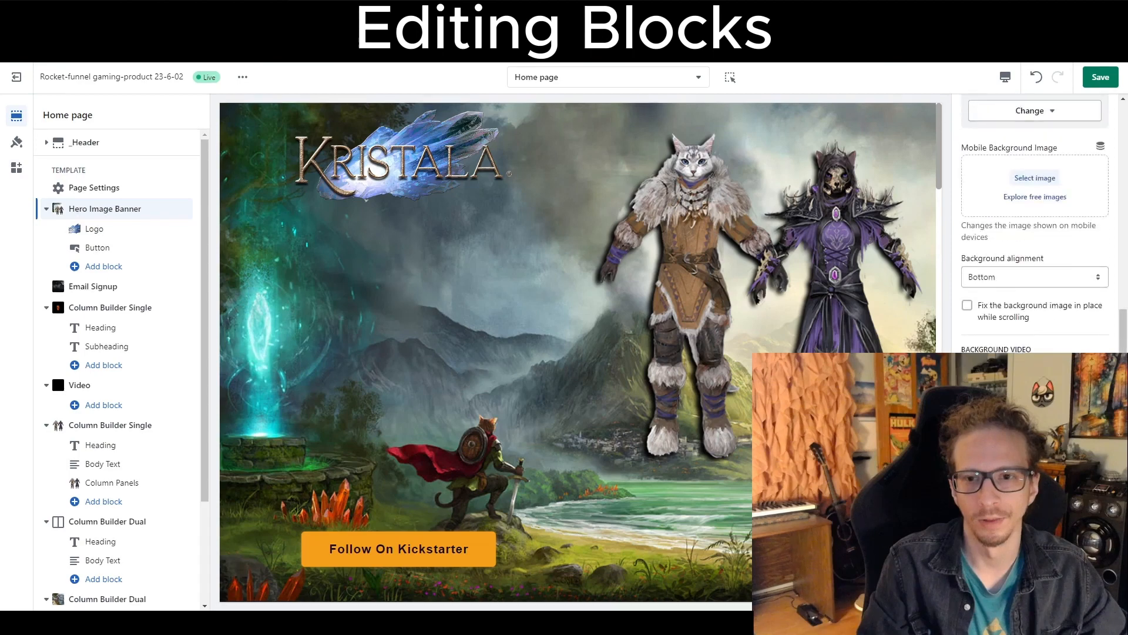
pyautogui.scroll(5, 1035, 235)
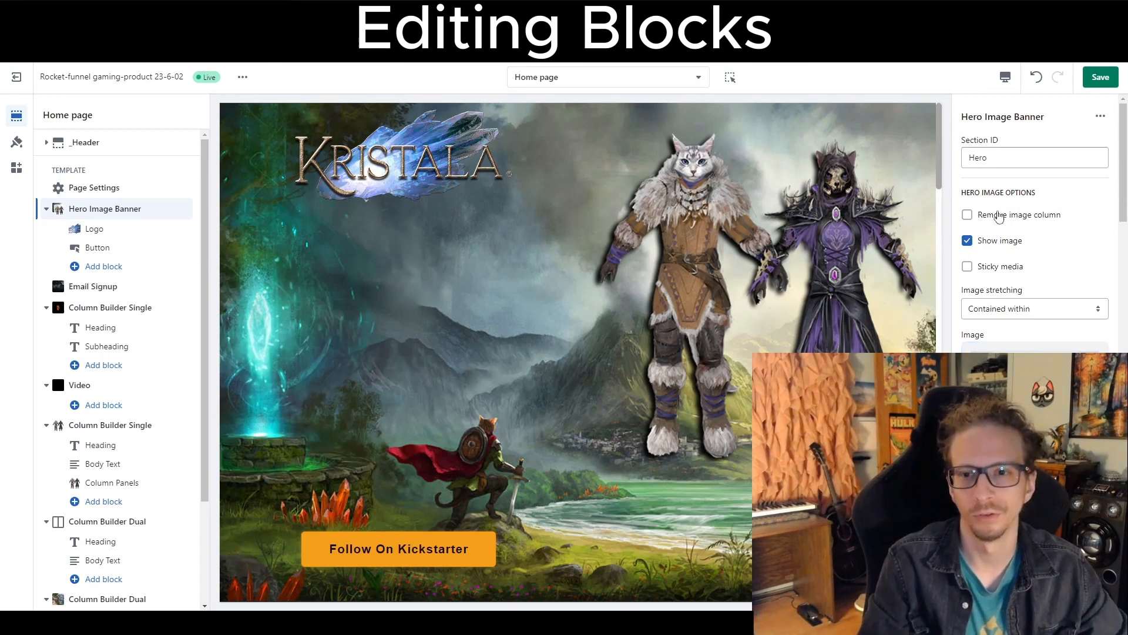
pyautogui.click(978, 241)
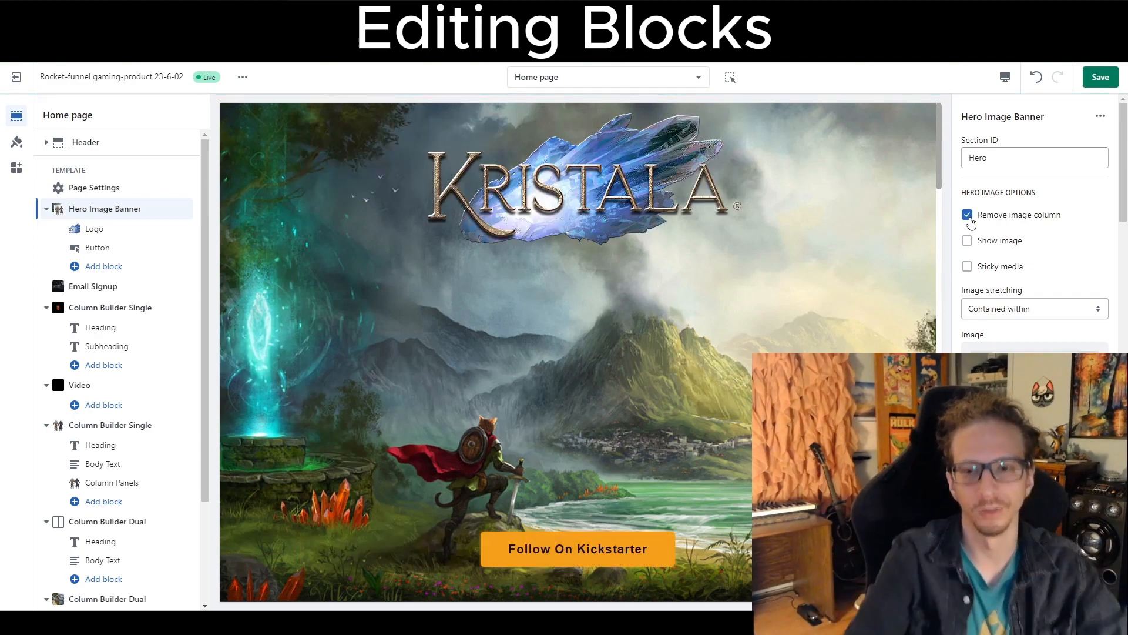
# Add a Body Text block to the Hero Image Banner.
pyautogui.scroll(-10, 971, 222)
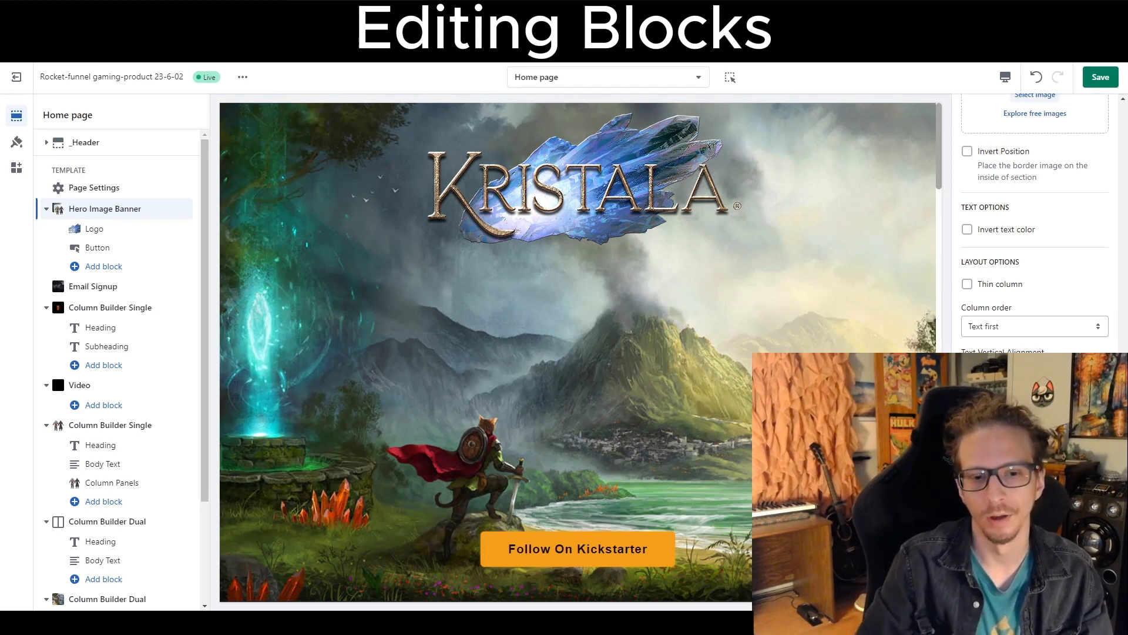
pyautogui.click(96, 266)
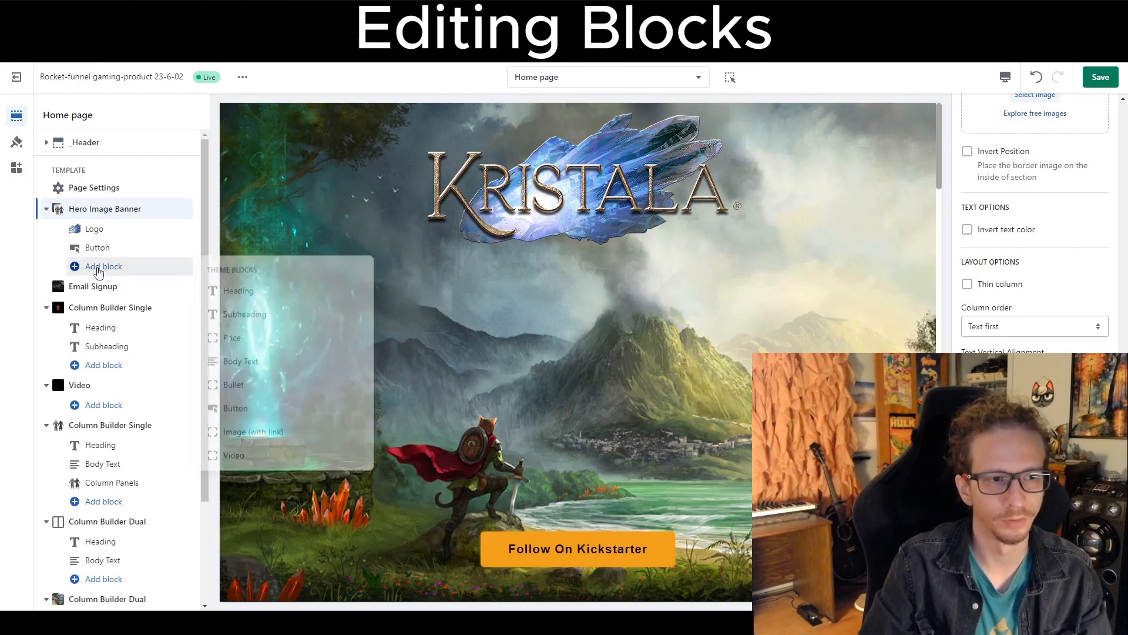
pyautogui.click(247, 361)
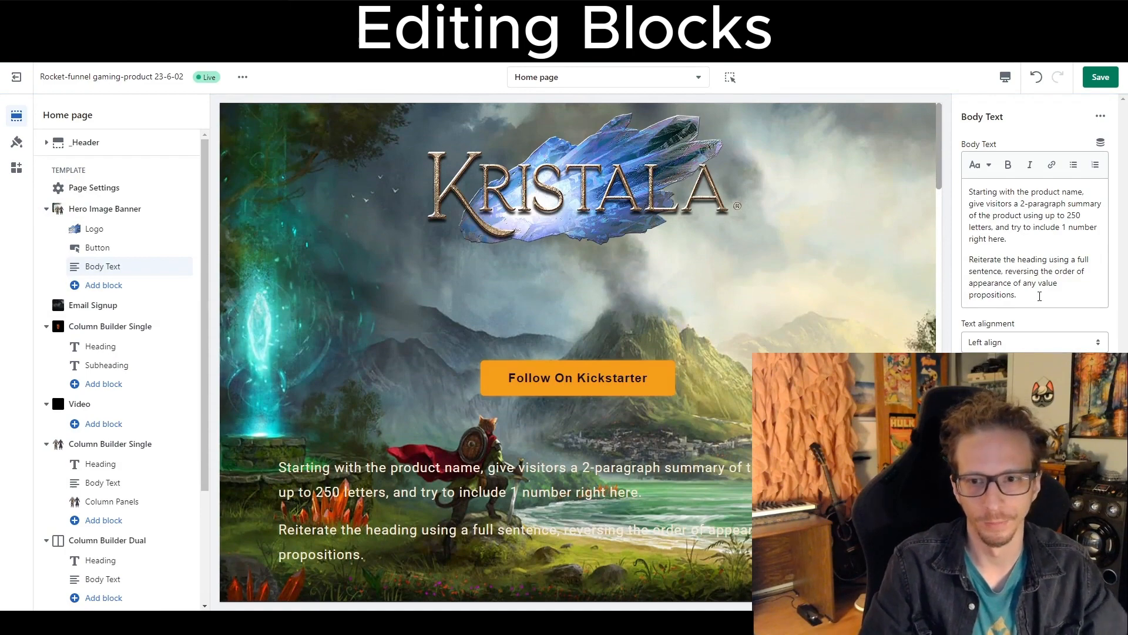
# Select the body text's second paragraph and paste it repeatedly to duplicate it.
pyautogui.moveTo(1039, 296); pyautogui.dragTo(969, 259)
pyautogui.hotkey('ctrl', 'c')
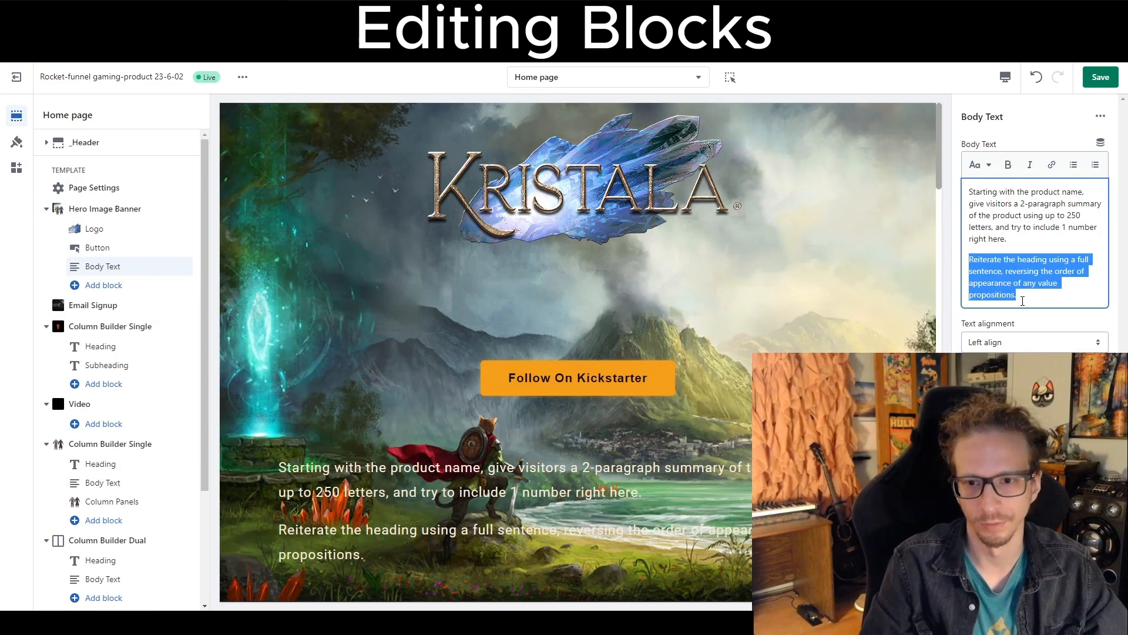
pyautogui.click(1022, 301)
pyautogui.hotkey('ctrl', 'v')
pyautogui.hotkey('ctrl', 'v')
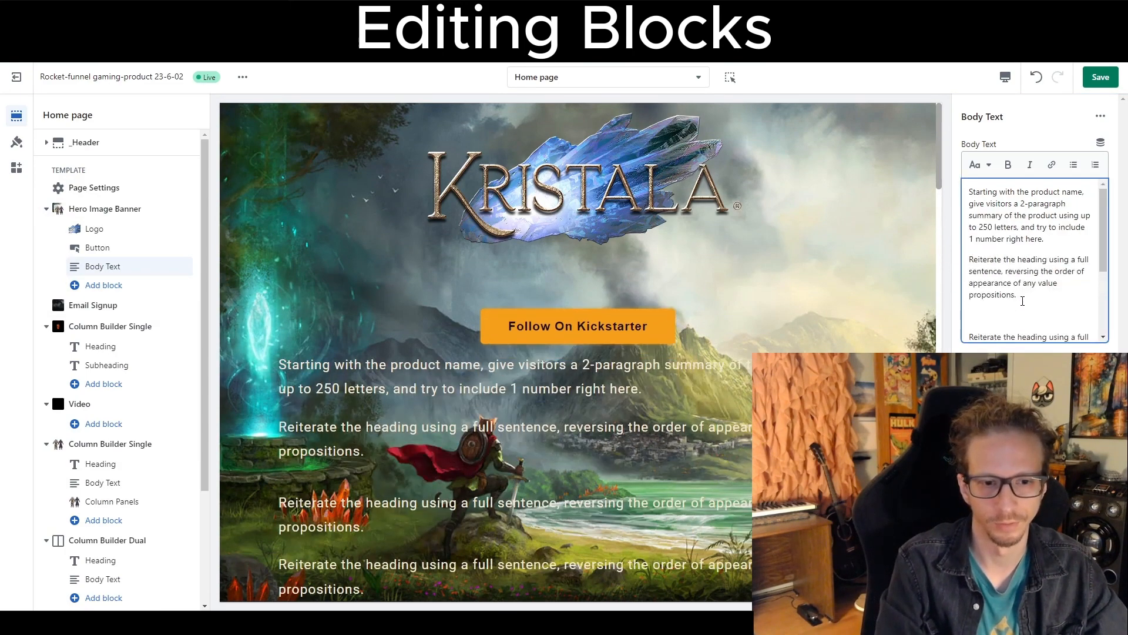
pyautogui.hotkey('ctrl', 'v')
# Scroll through the preview to examine the duplicated body text paragraphs in the banner.
pyautogui.scroll(-2, 578, 353)
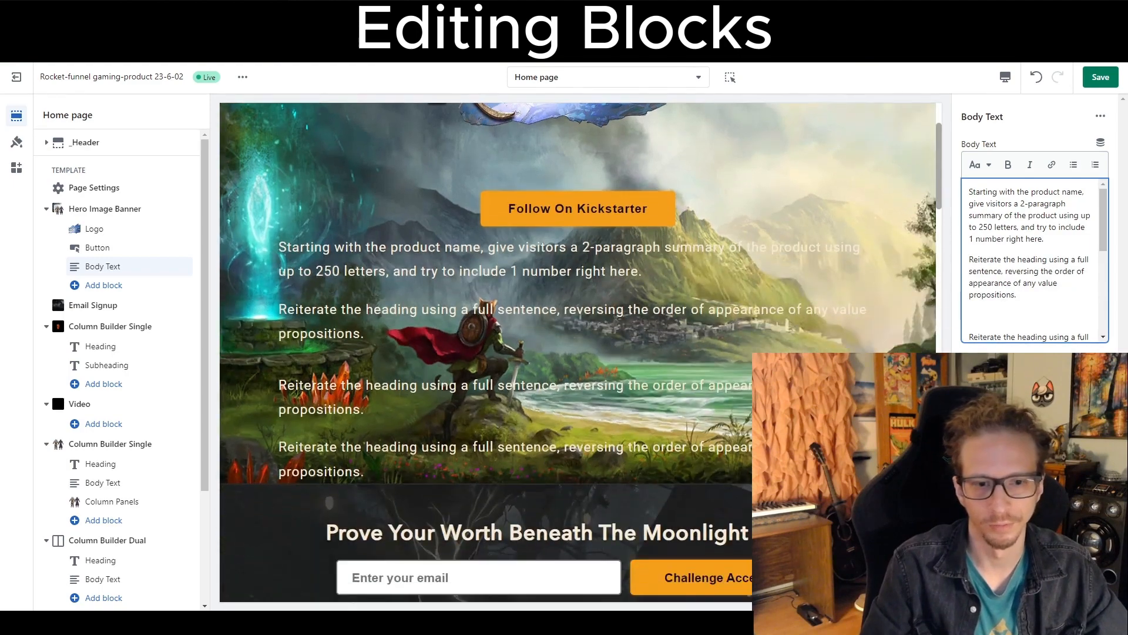
pyautogui.scroll(2, 579, 353)
pyautogui.scroll(-3, 646, 424)
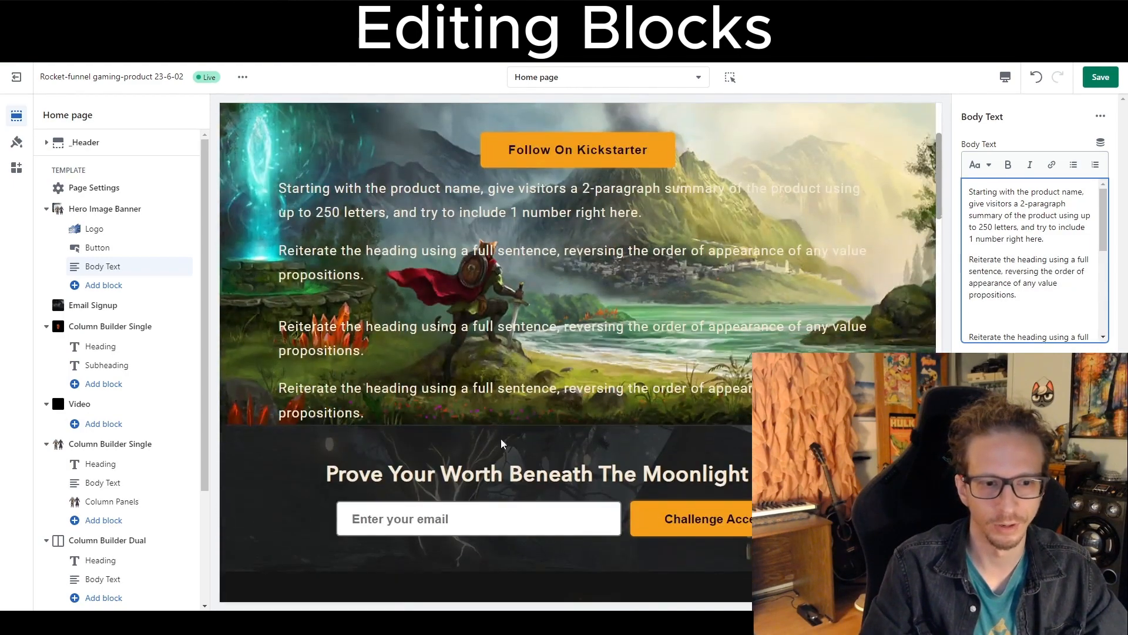
pyautogui.scroll(-2, 1042, 316)
pyautogui.scroll(2, 1042, 316)
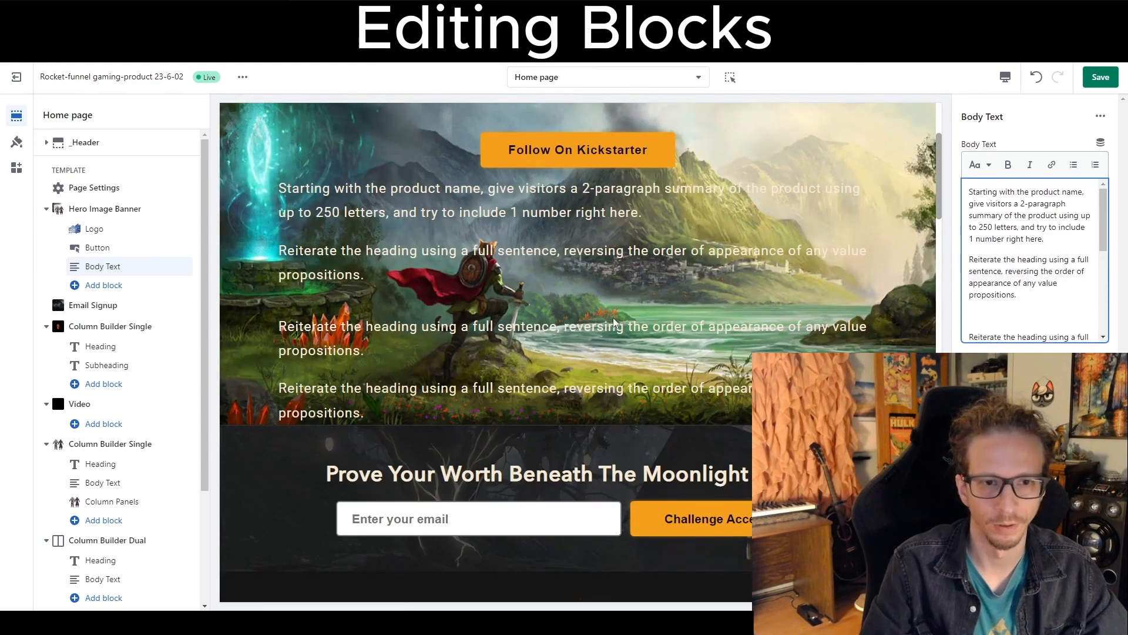
pyautogui.scroll(-3, 590, 350)
pyautogui.scroll(4, 590, 350)
pyautogui.scroll(2, 589, 349)
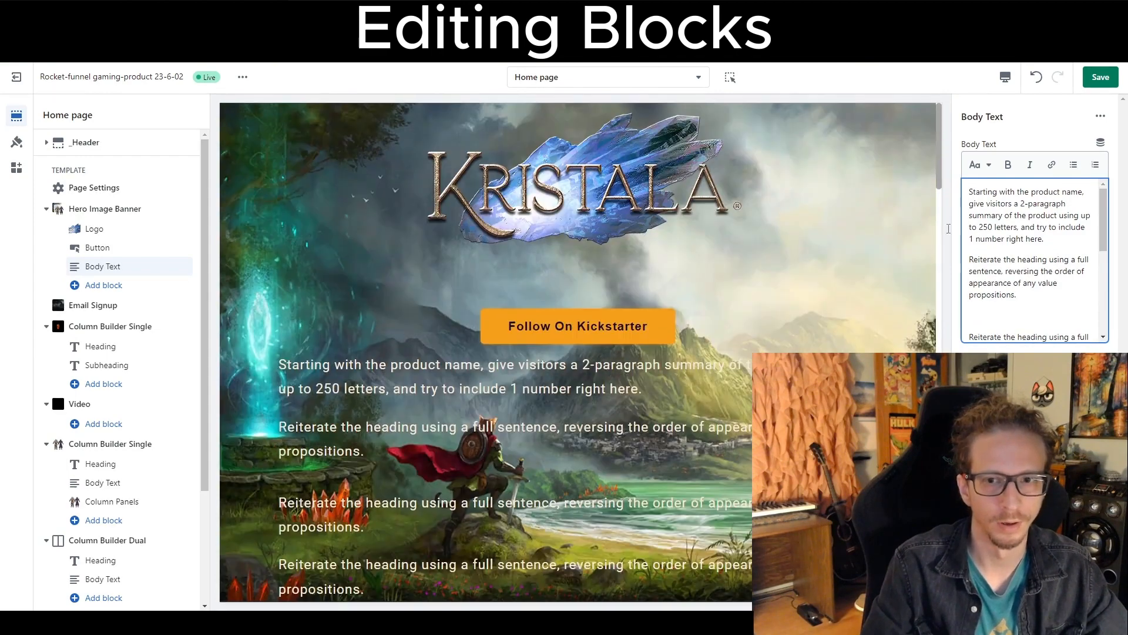
# Select the Hero Image Banner section and review its text layout in the preview.
pyautogui.click(105, 209)
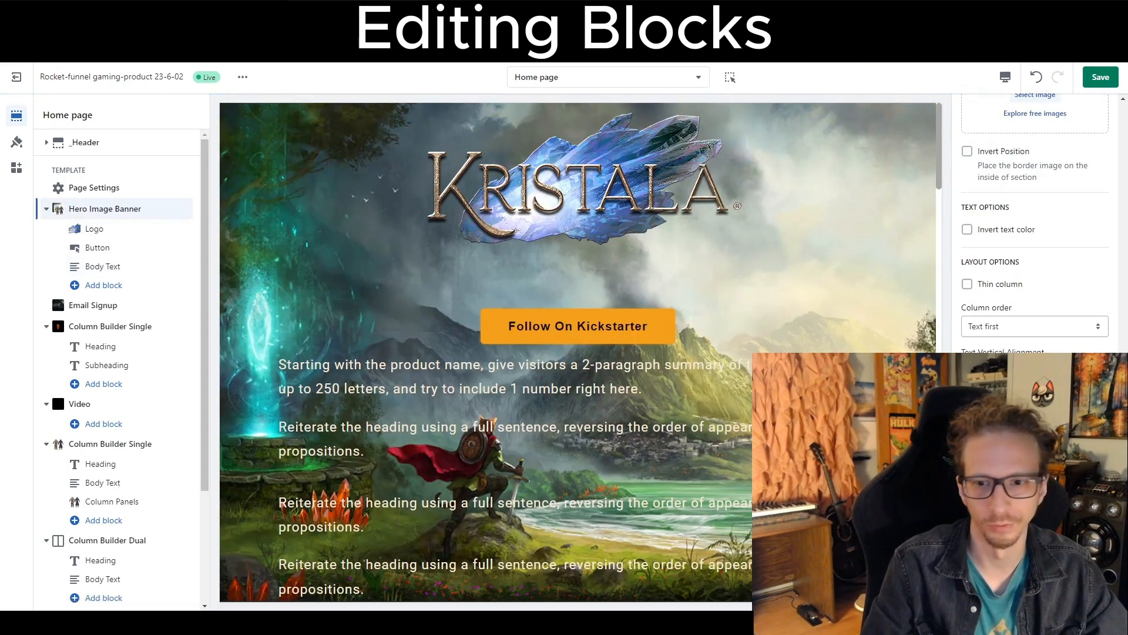
pyautogui.scroll(-4, 545, 383)
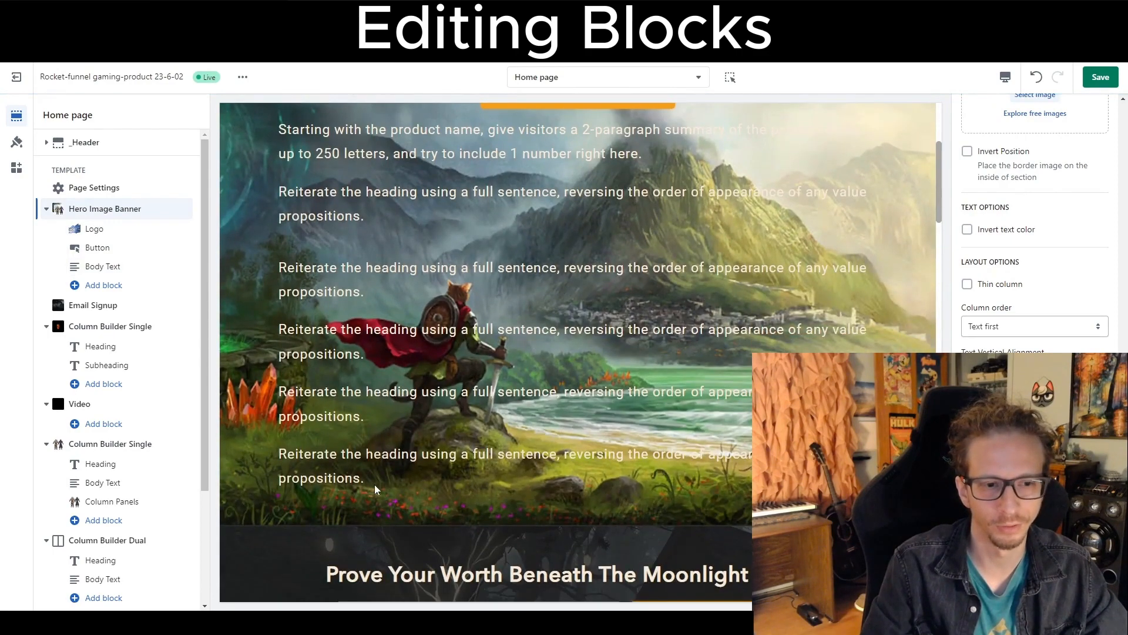
pyautogui.moveTo(376, 490); pyautogui.dragTo(275, 281)
pyautogui.scroll(4, 646, 418)
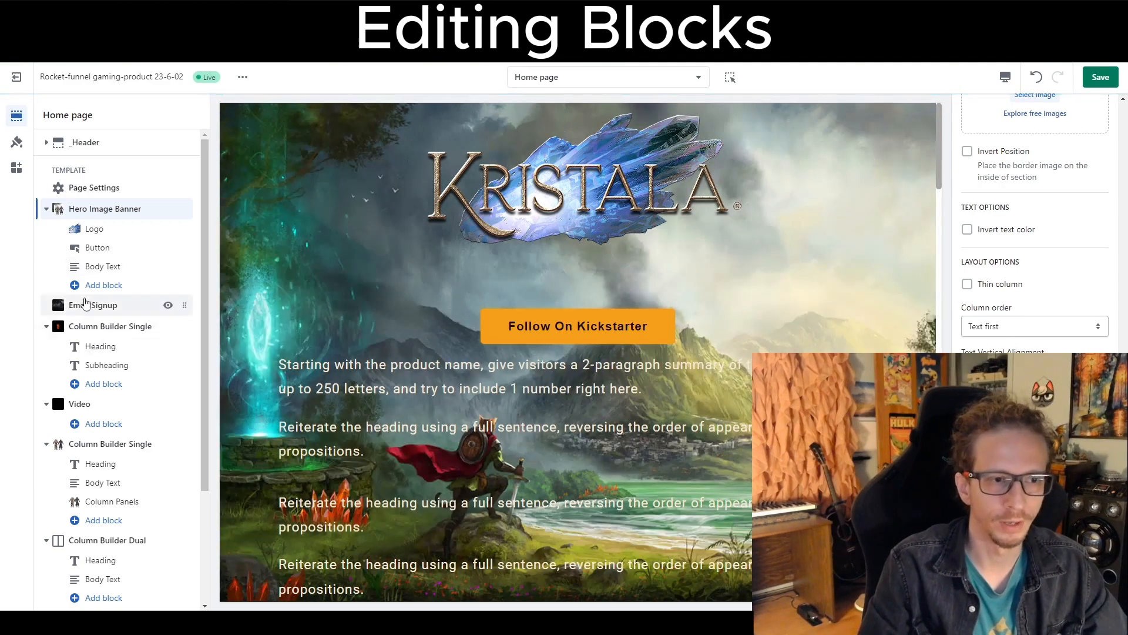
# Undo the recent hero banner edits, including the added Body Text block.
pyautogui.click(1036, 76)
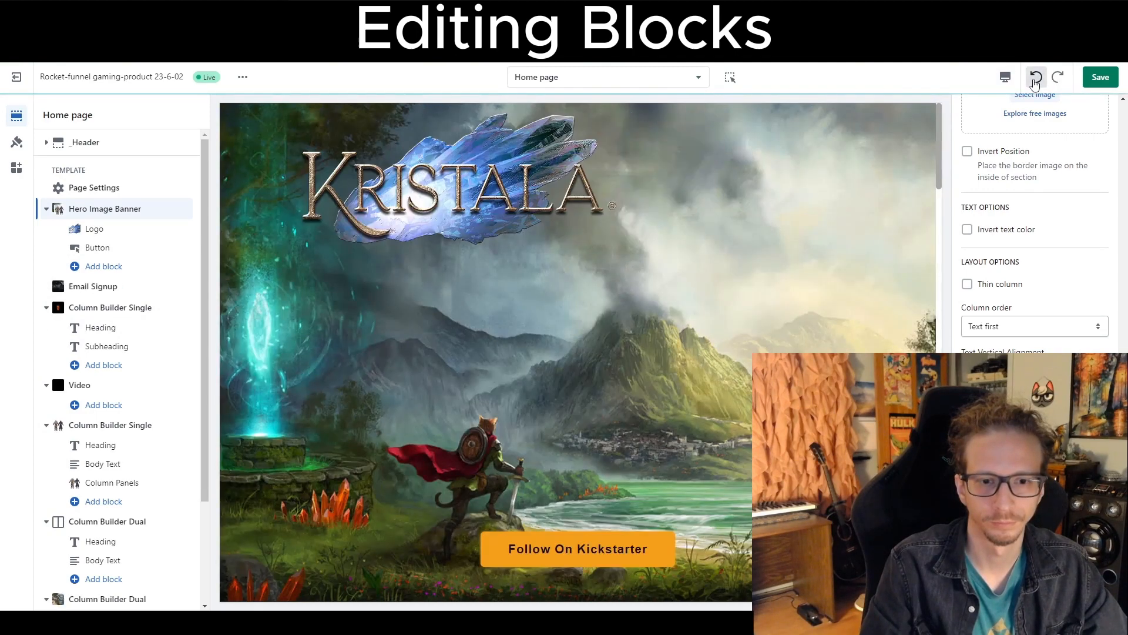
pyautogui.click(1036, 77)
pyautogui.click(1036, 77)
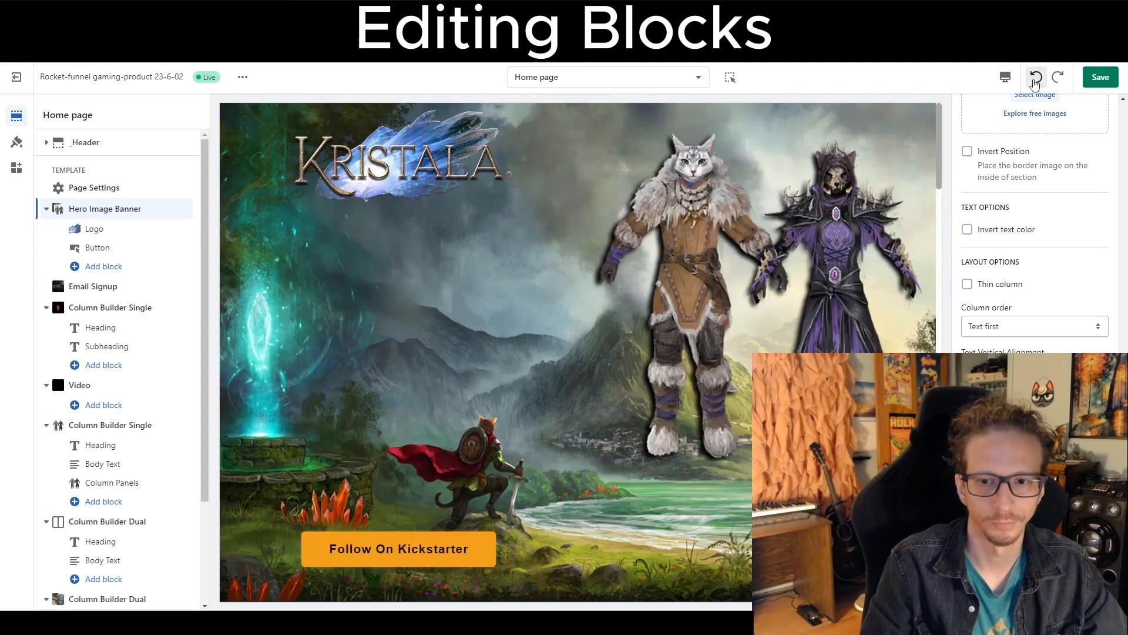
pyautogui.click(1037, 76)
pyautogui.click(1036, 77)
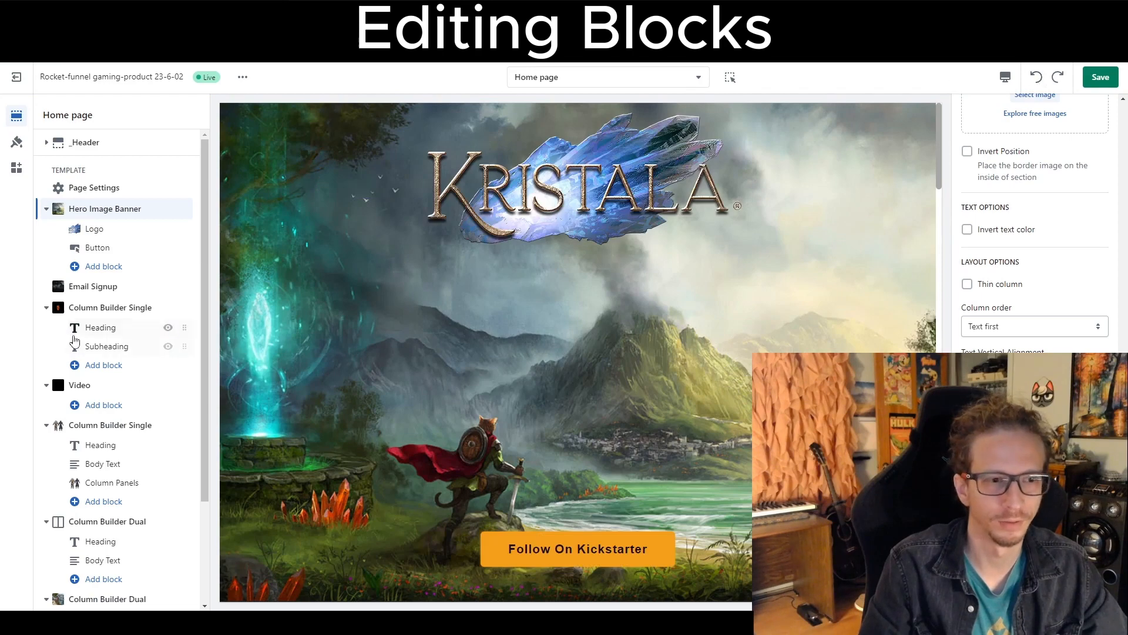
# Open the Email Signup section and change its button text to Reserve My Invite.
pyautogui.click(93, 287)
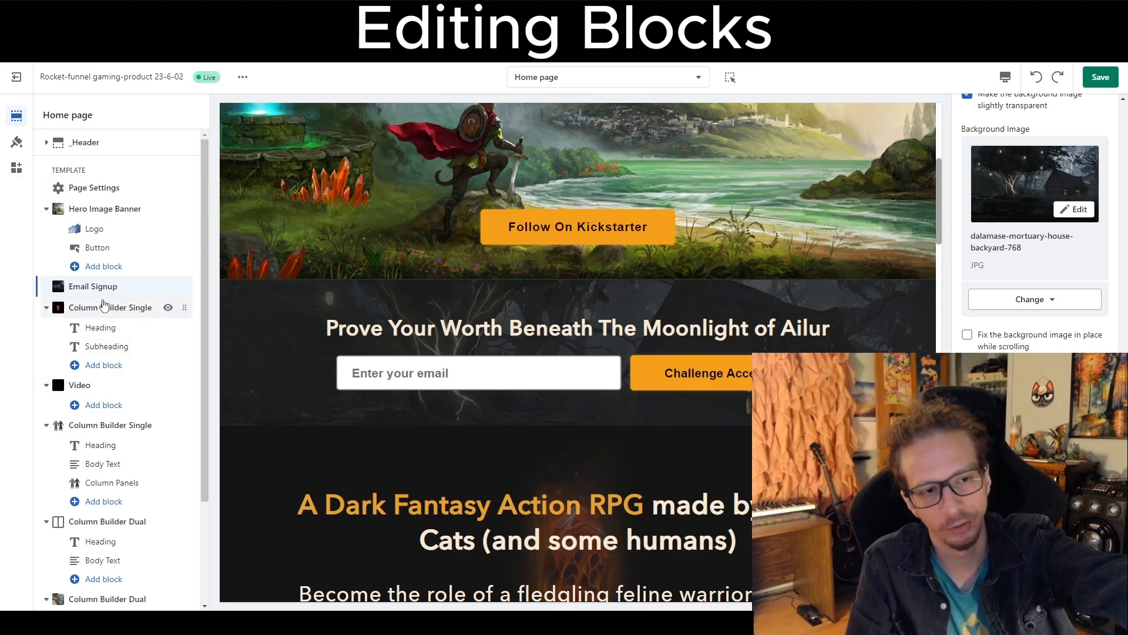
pyautogui.click(94, 209)
pyautogui.click(97, 291)
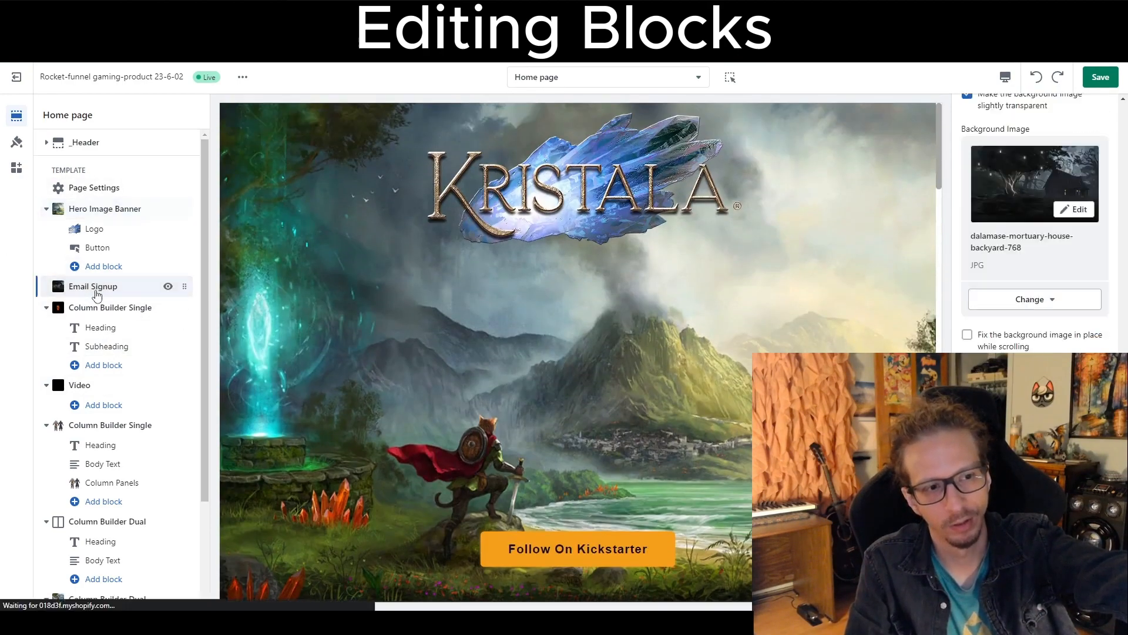
pyautogui.scroll(10, 998, 316)
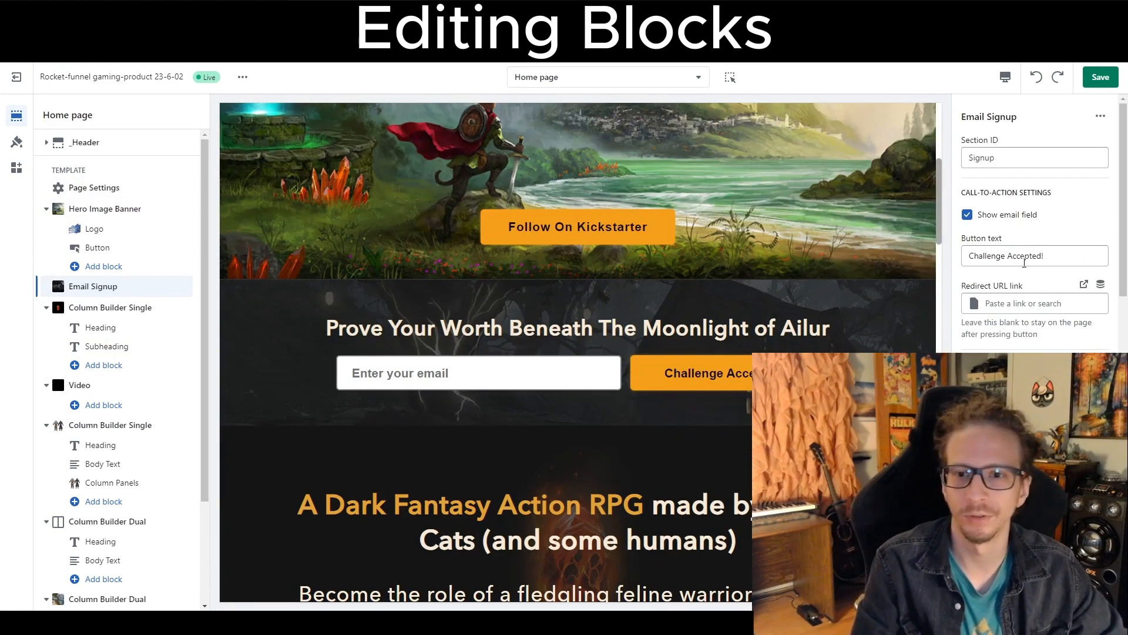
pyautogui.moveTo(1050, 265); pyautogui.dragTo(841, 268)
pyautogui.click(1045, 256)
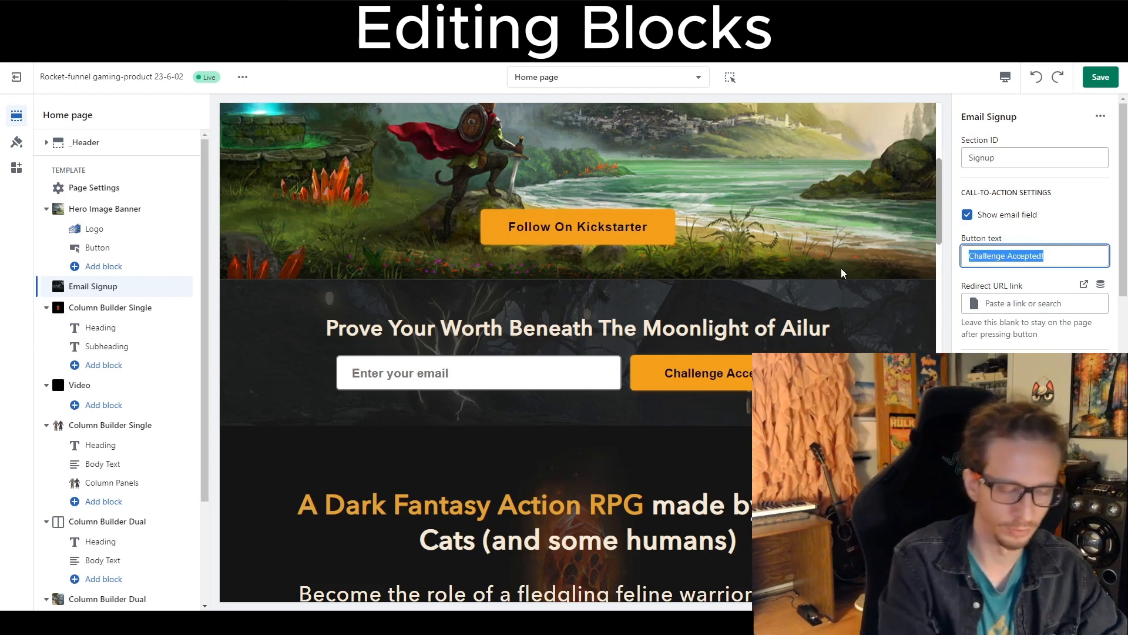
pyautogui.write('Reserve My ')
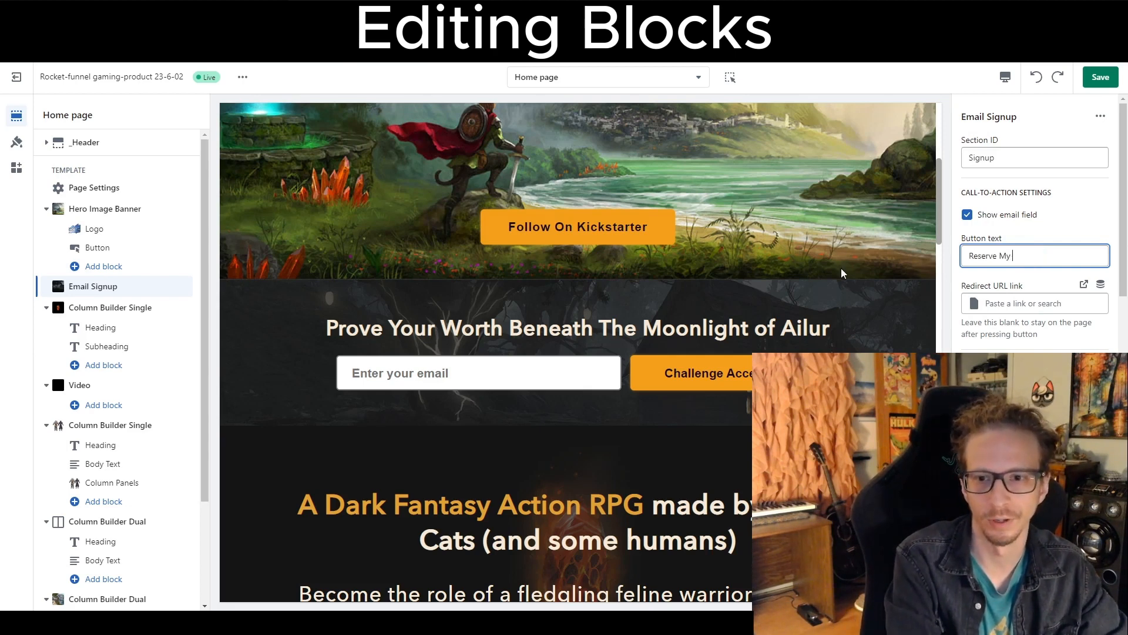
pyautogui.write('Invite')
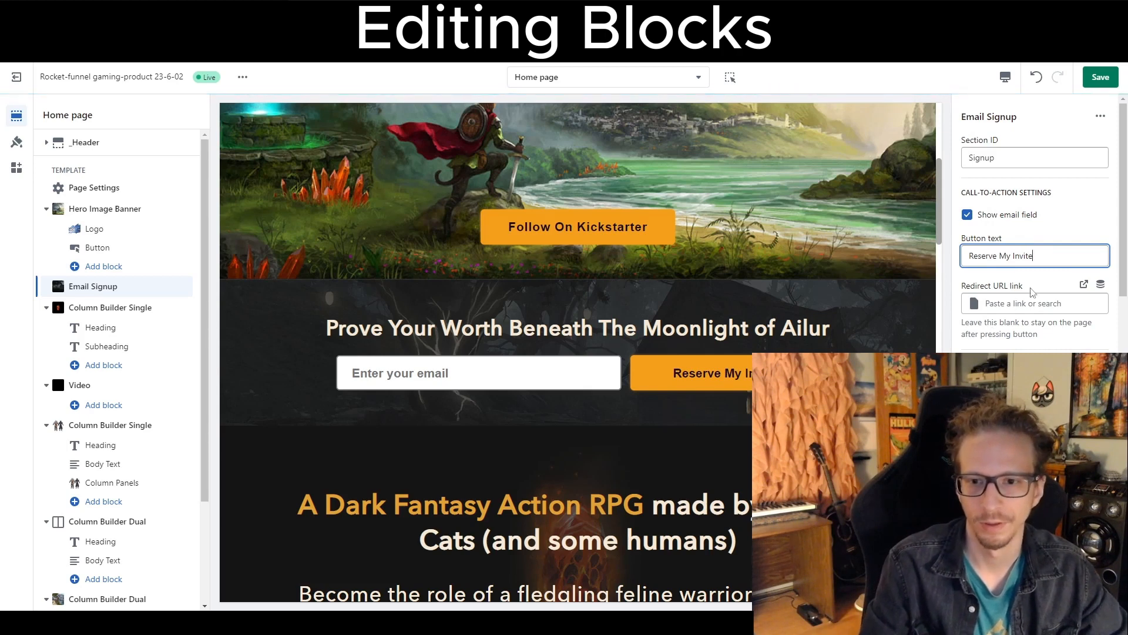
pyautogui.scroll(-2, 1029, 293)
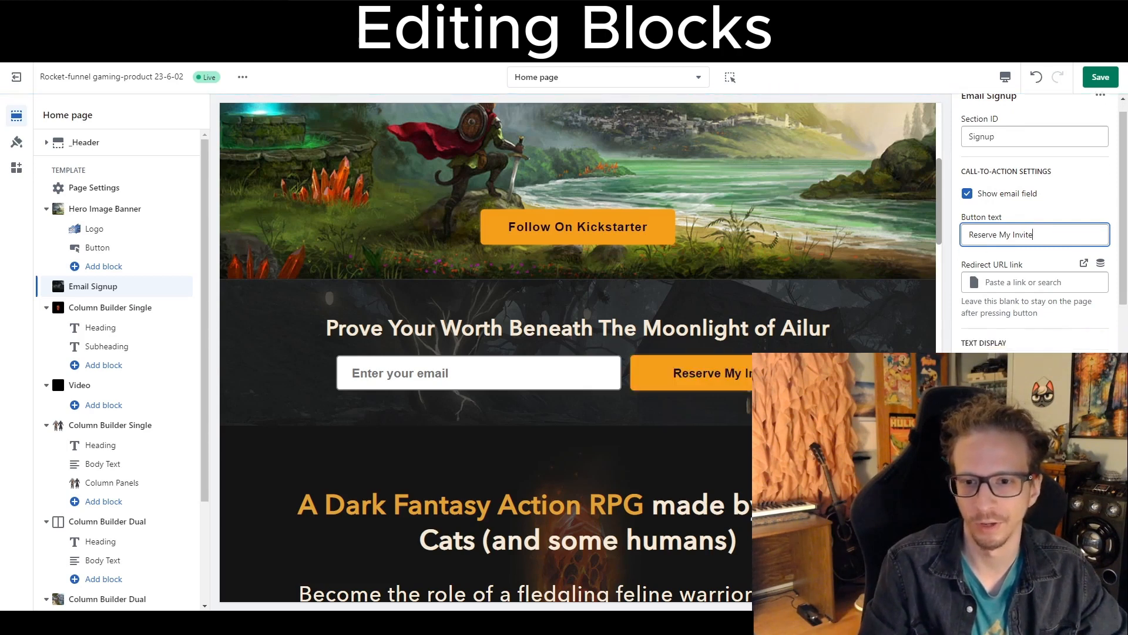
# Enter Coming Soon To Kickstarter! as the Email Signup heading text below the form, then clear that field again.
pyautogui.click(1029, 344)
pyautogui.hotkey('ctrl', 'a')
pyautogui.scroll(-3, 1014, 334)
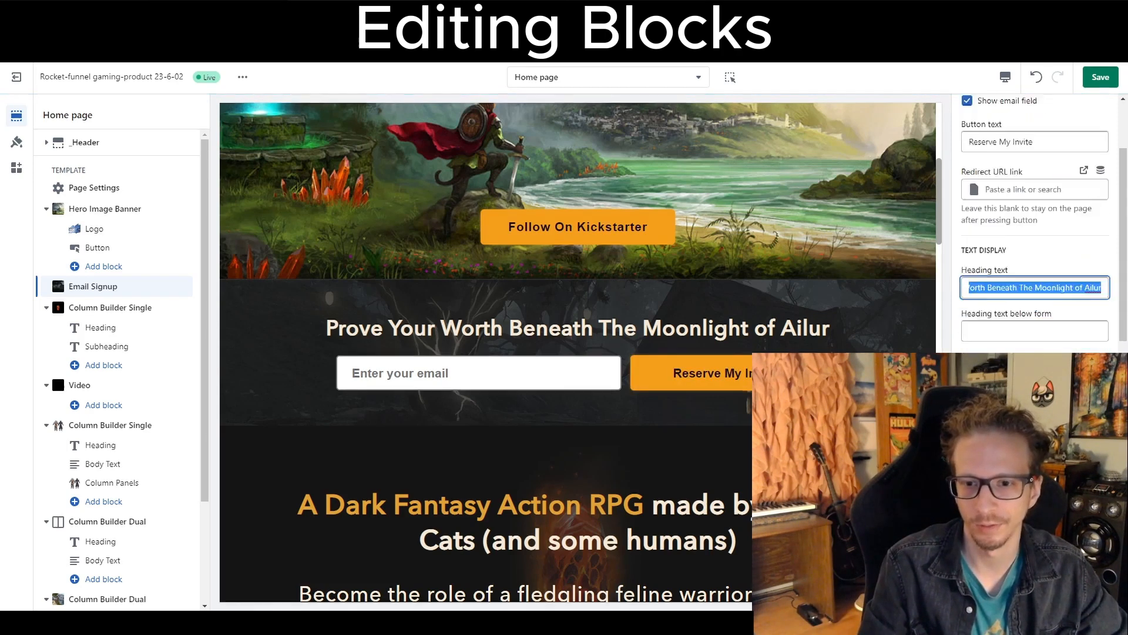
pyautogui.click(1008, 271)
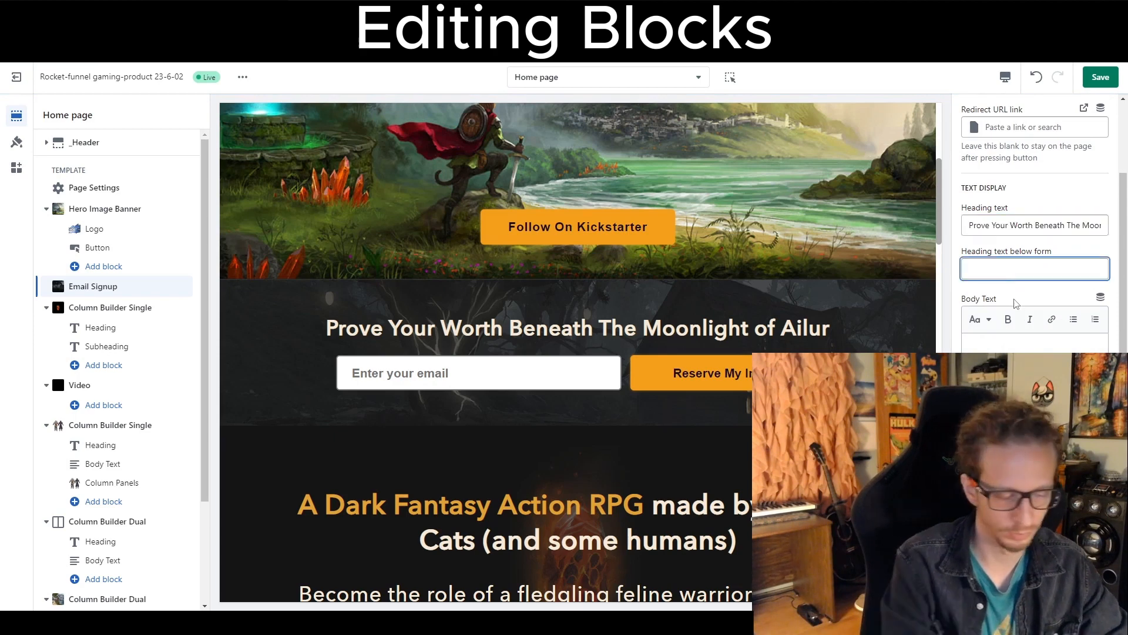
pyautogui.write('Coming Soon To K')
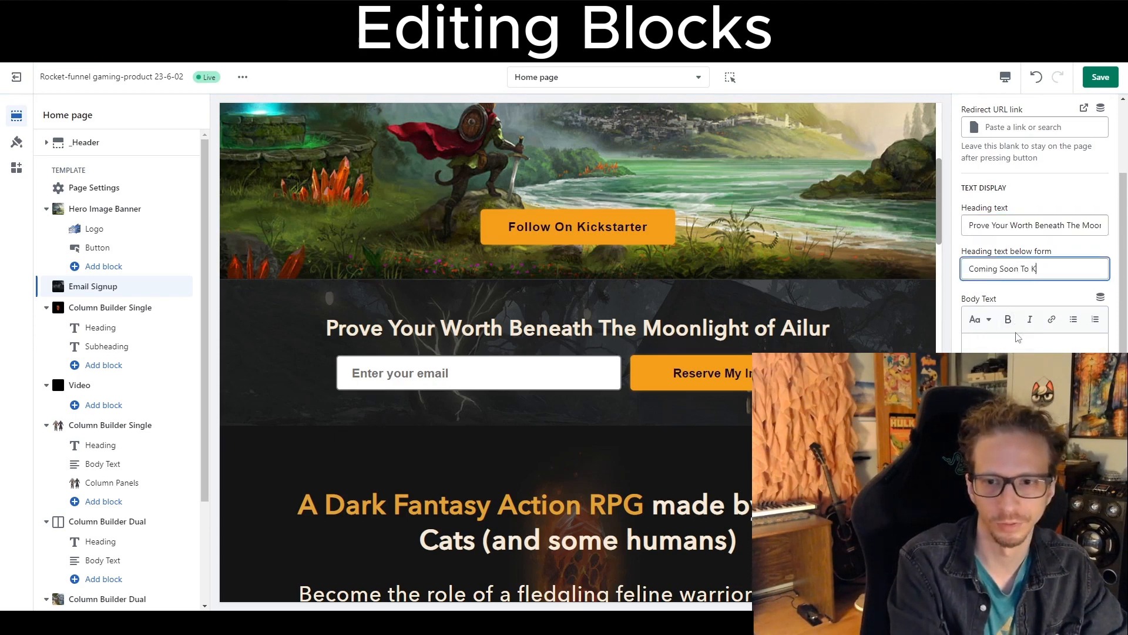
pyautogui.write('ickstarter!')
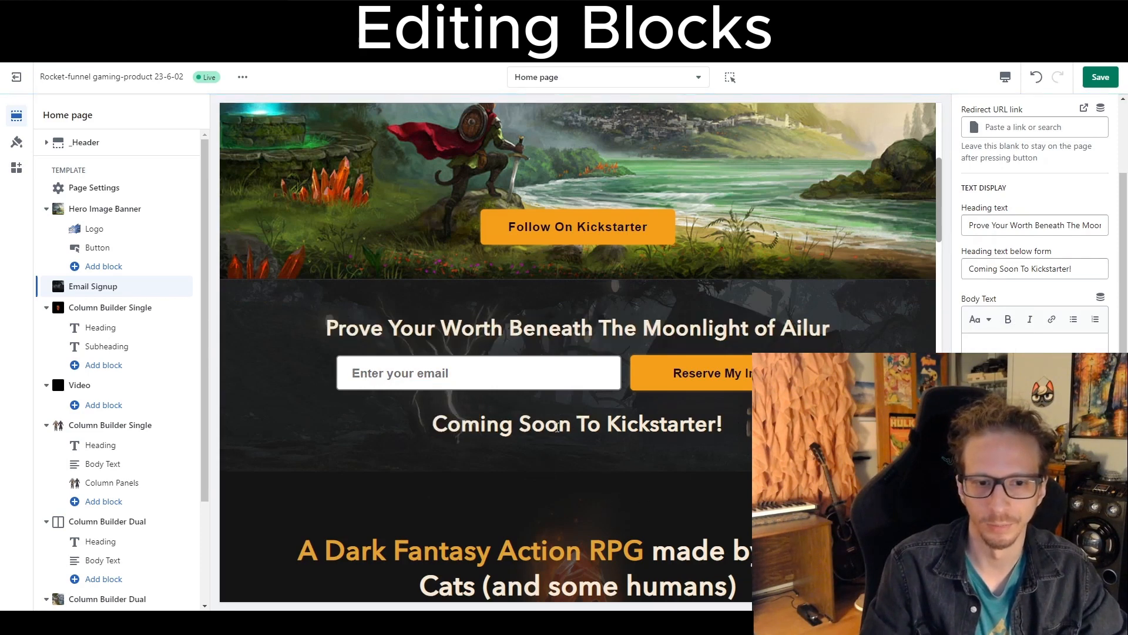
pyautogui.moveTo(1071, 271); pyautogui.dragTo(967, 269)
pyautogui.press('BackSpace')
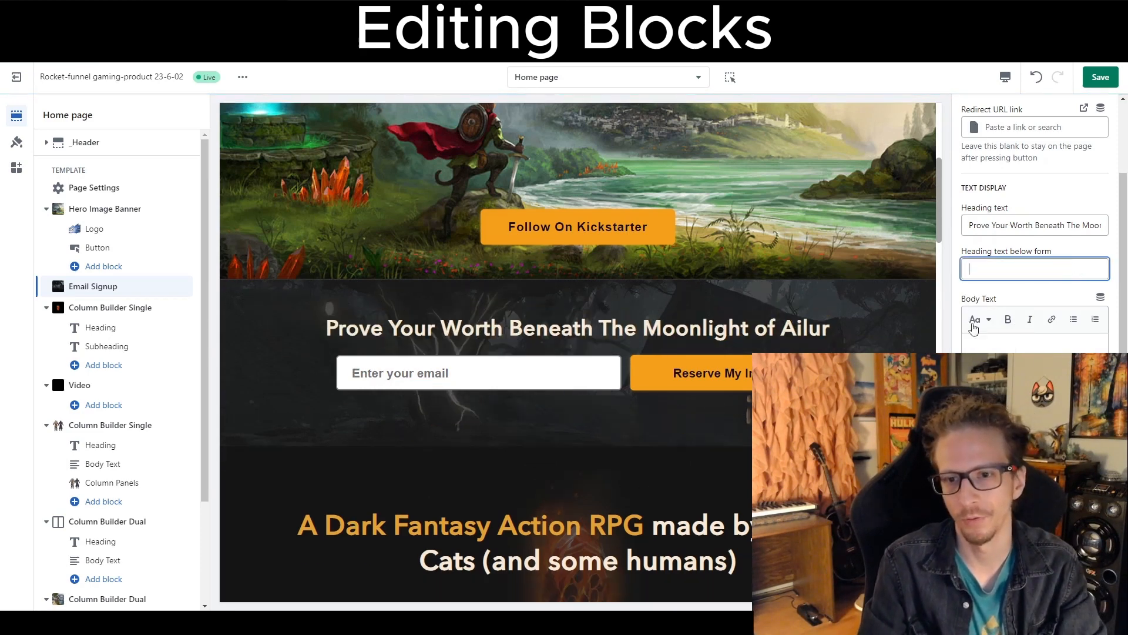
# Set the Email Signup body text to Join the newsletter and receive an exclusive prelaunch gift.
pyautogui.click(994, 350)
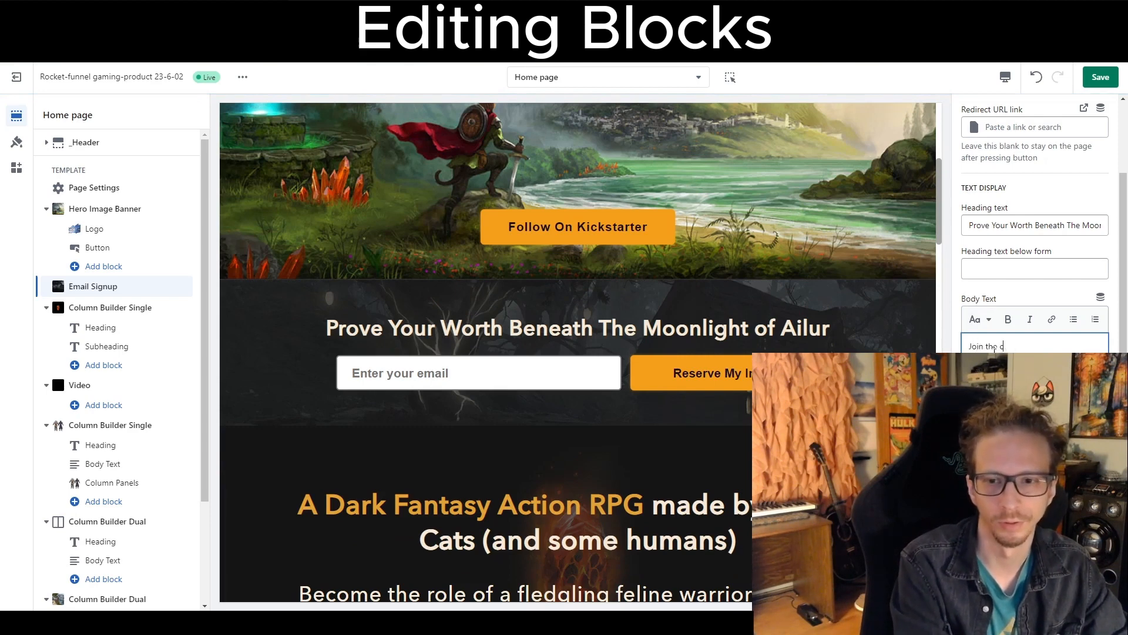
pyautogui.write('Join the newslett')
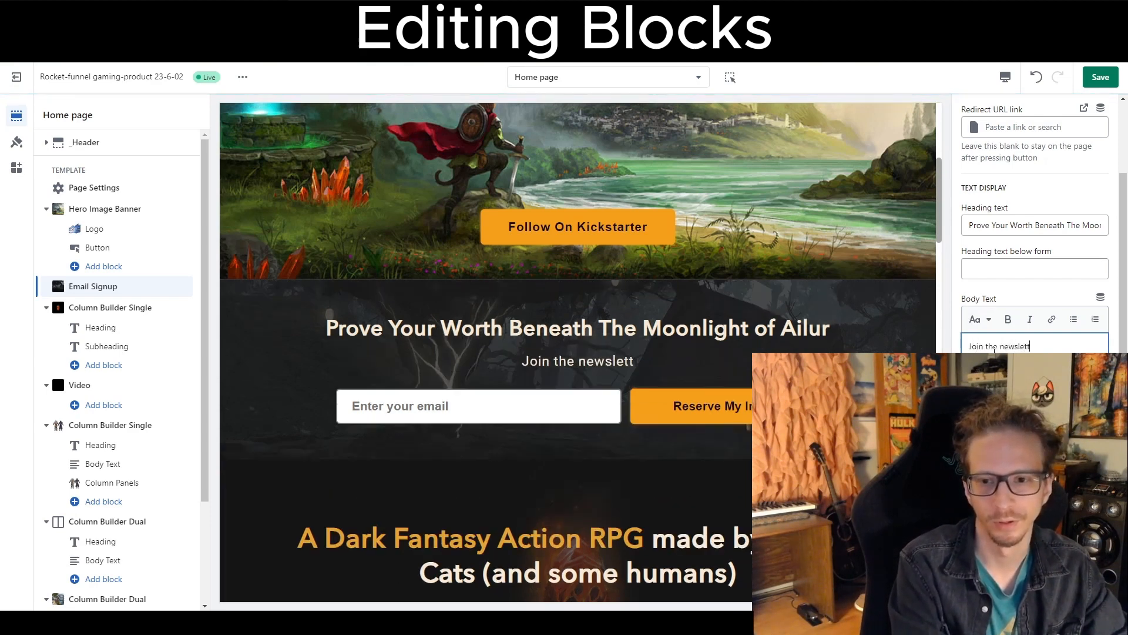
pyautogui.write('er and receive and')
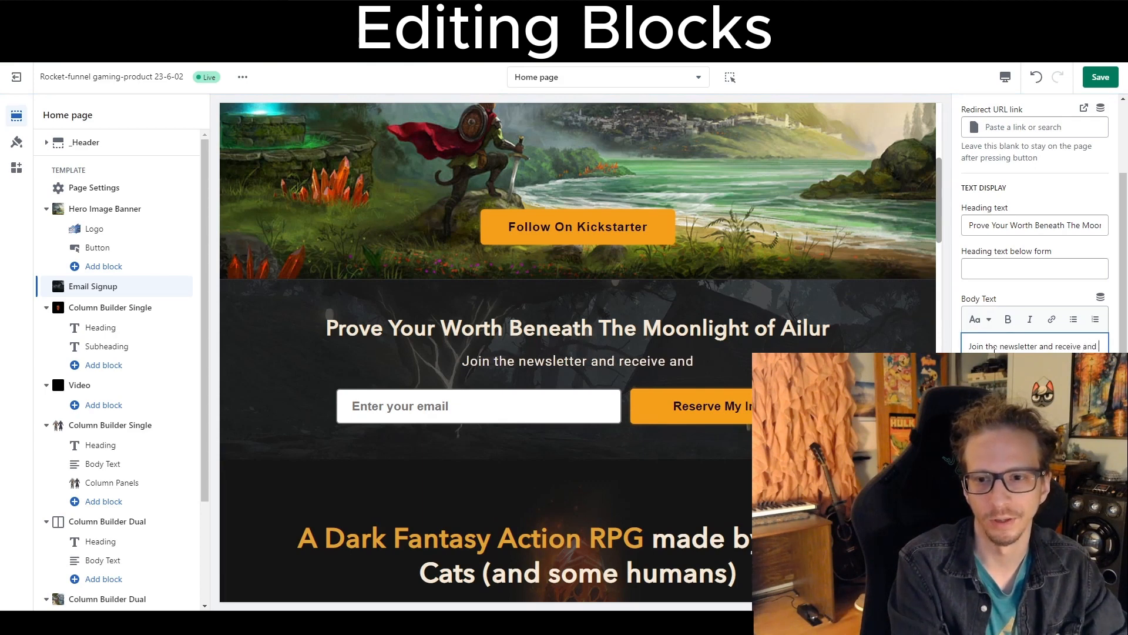
pyautogui.press('BackSpace')
pyautogui.press('BackSpace')
pyautogui.press('BackSpace')
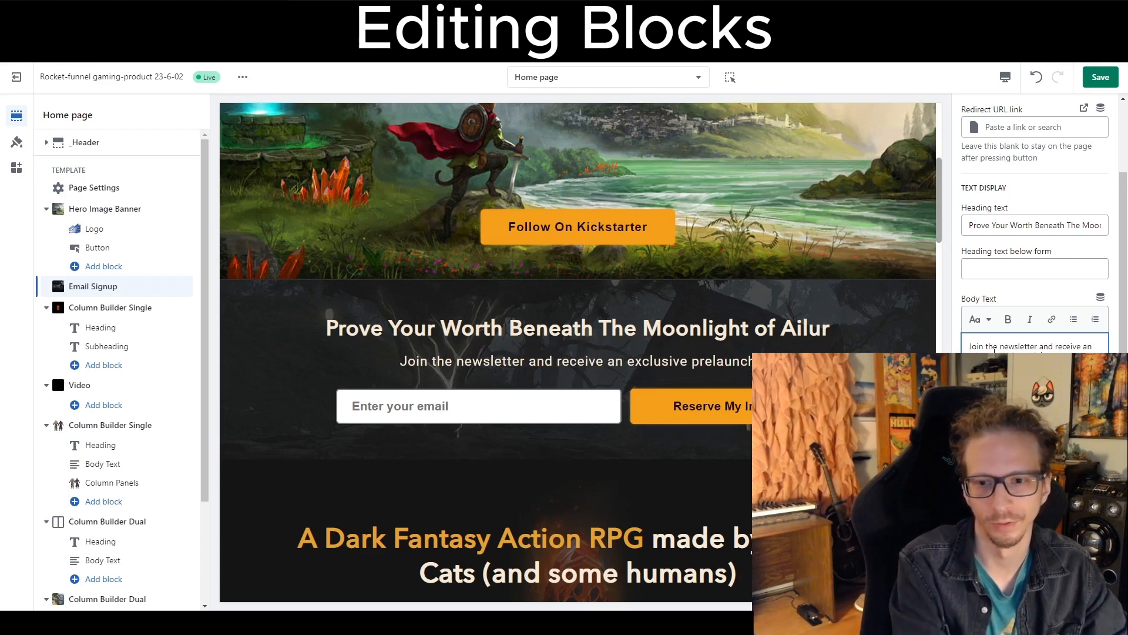
pyautogui.write('gift')
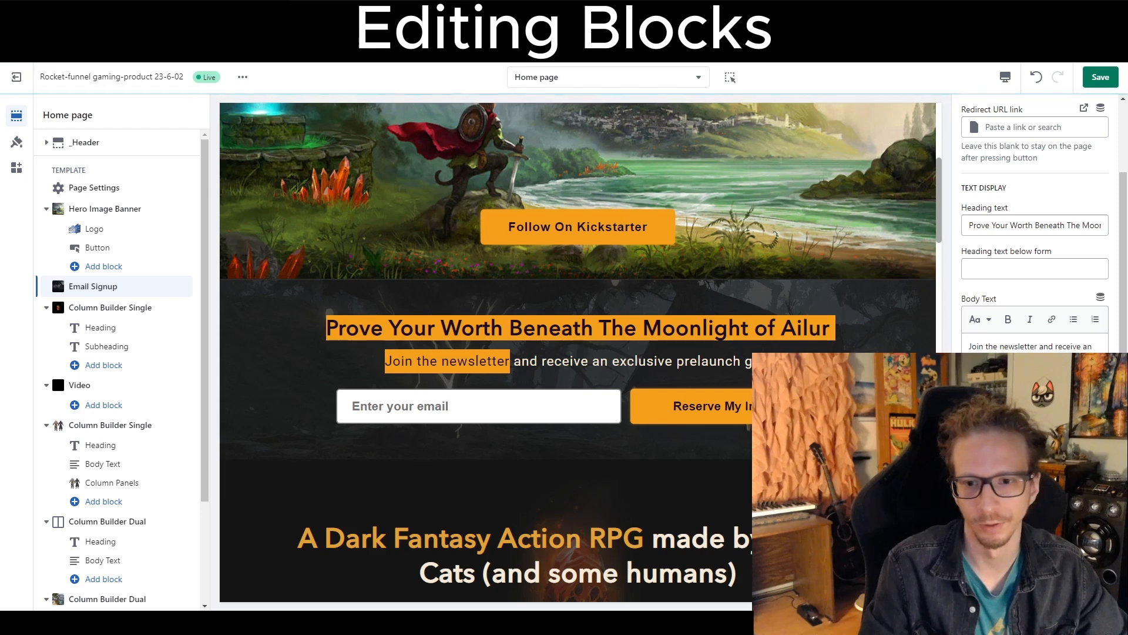
# Try to add a link to the words heree by in the privacy text, then close the link dialog.
pyautogui.scroll(-1, 1035, 347)
pyautogui.click(659, 336)
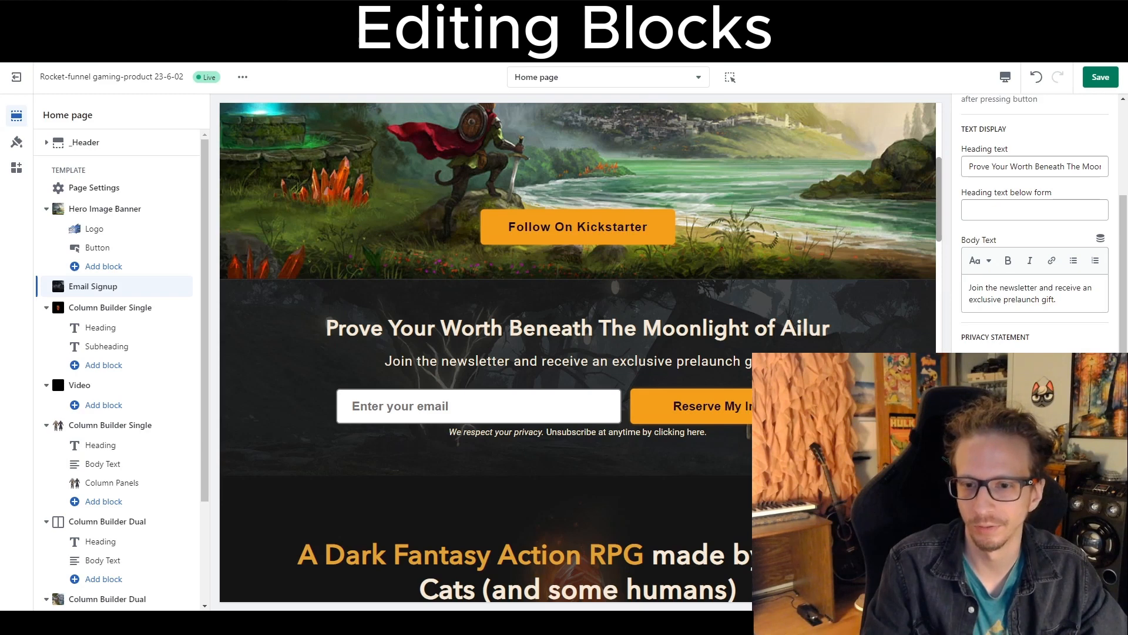
pyautogui.scroll(-3, 1034, 223)
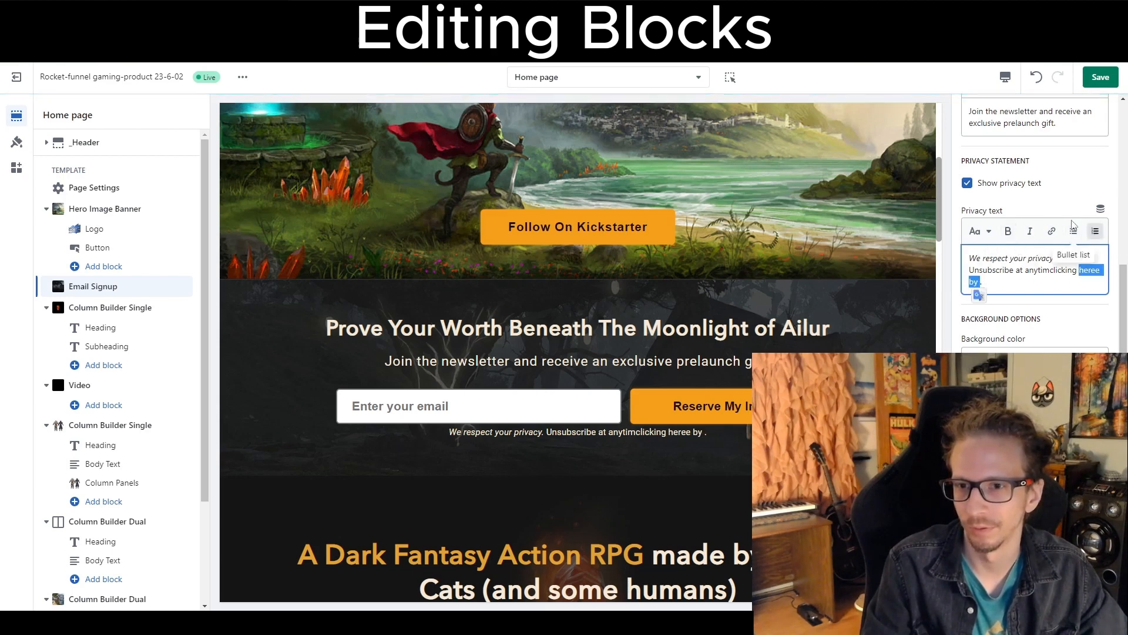
pyautogui.click(1052, 232)
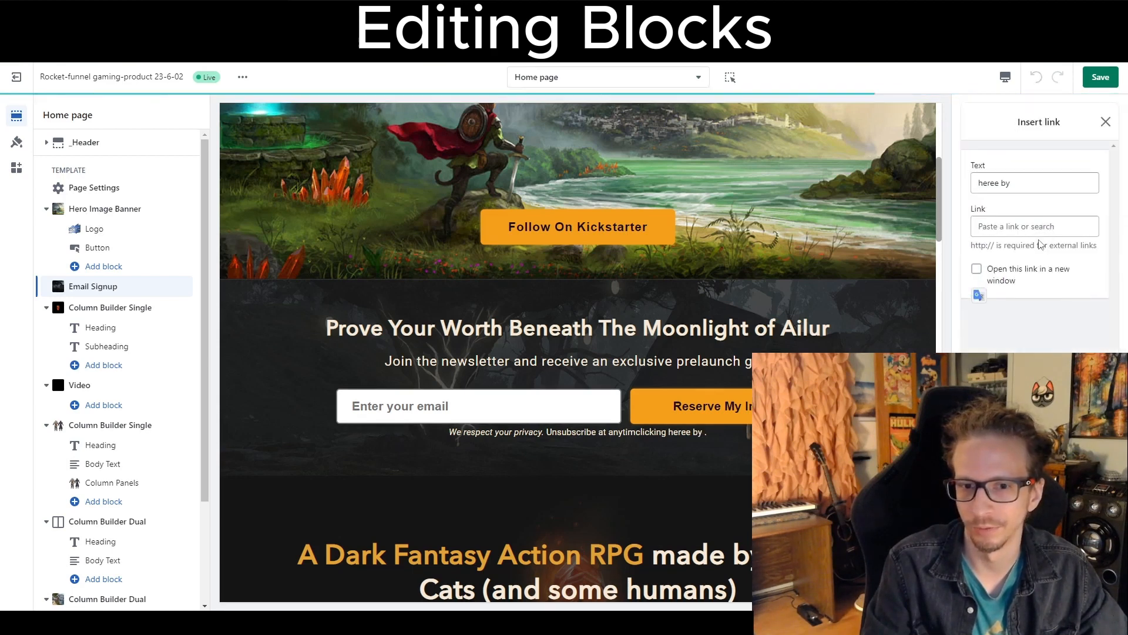
pyautogui.click(1012, 225)
pyautogui.write('asdfasdg')
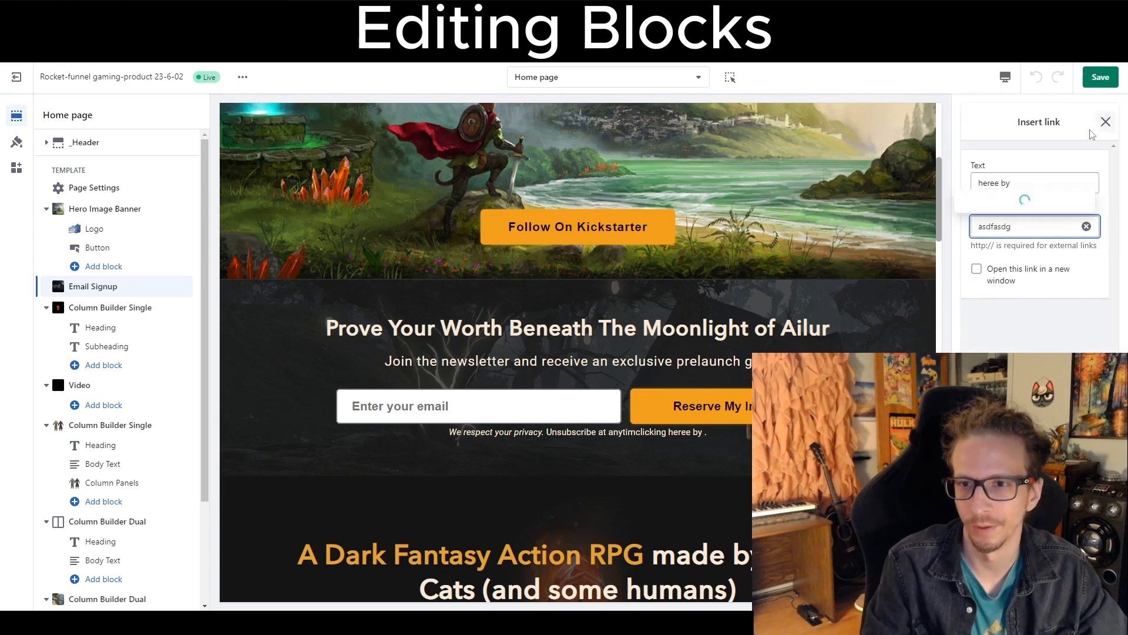
pyautogui.click(1105, 122)
# Browse the remaining Email Signup settings and the section list, then open the first Column Builder Dual section and scroll its preview.
pyautogui.scroll(-1, 1000, 311)
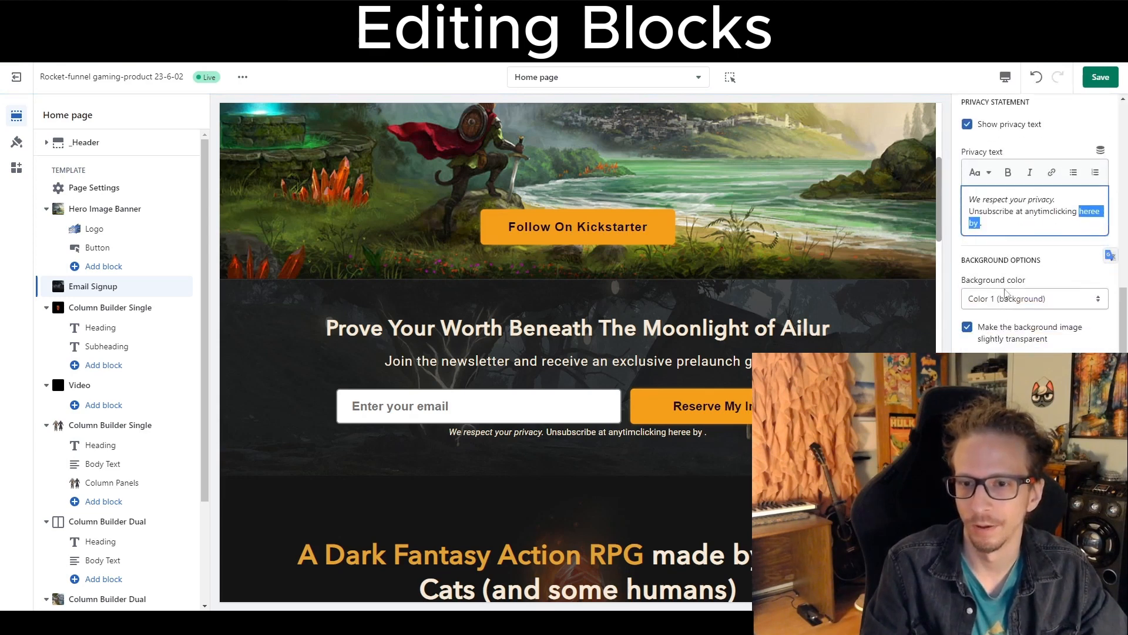
pyautogui.scroll(-4, 1028, 328)
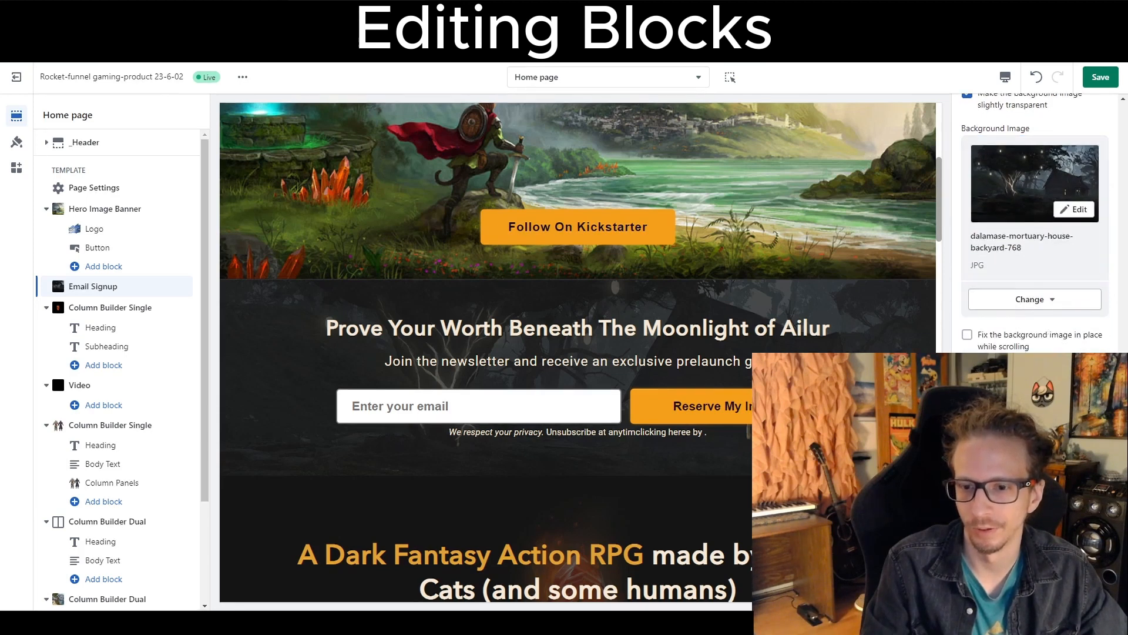
pyautogui.scroll(-1, 113, 382)
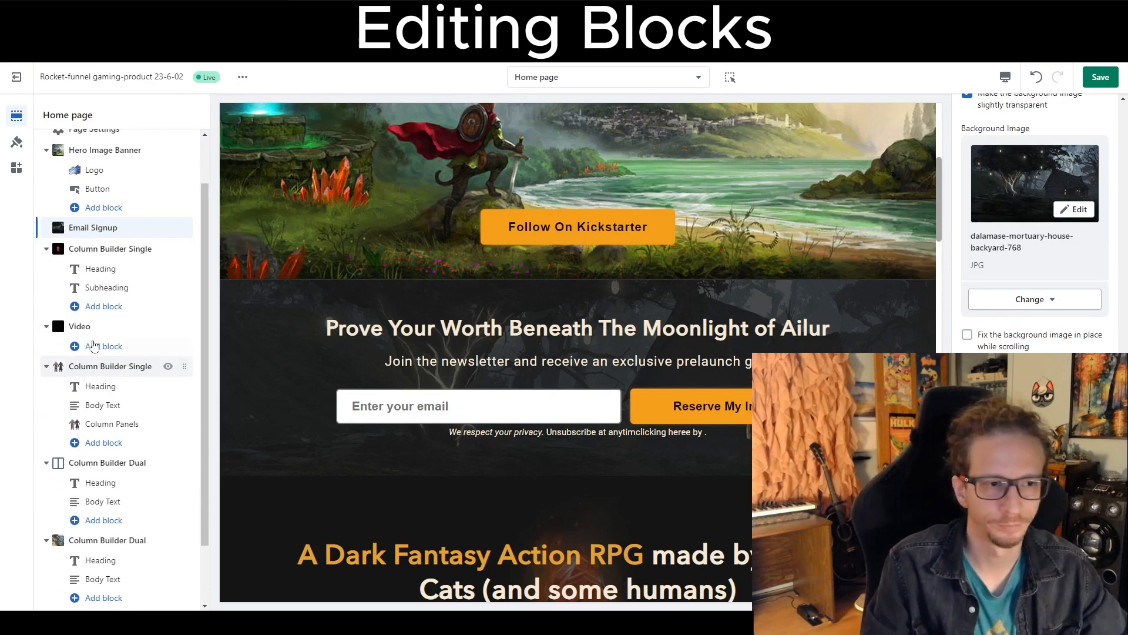
pyautogui.scroll(-2, 114, 406)
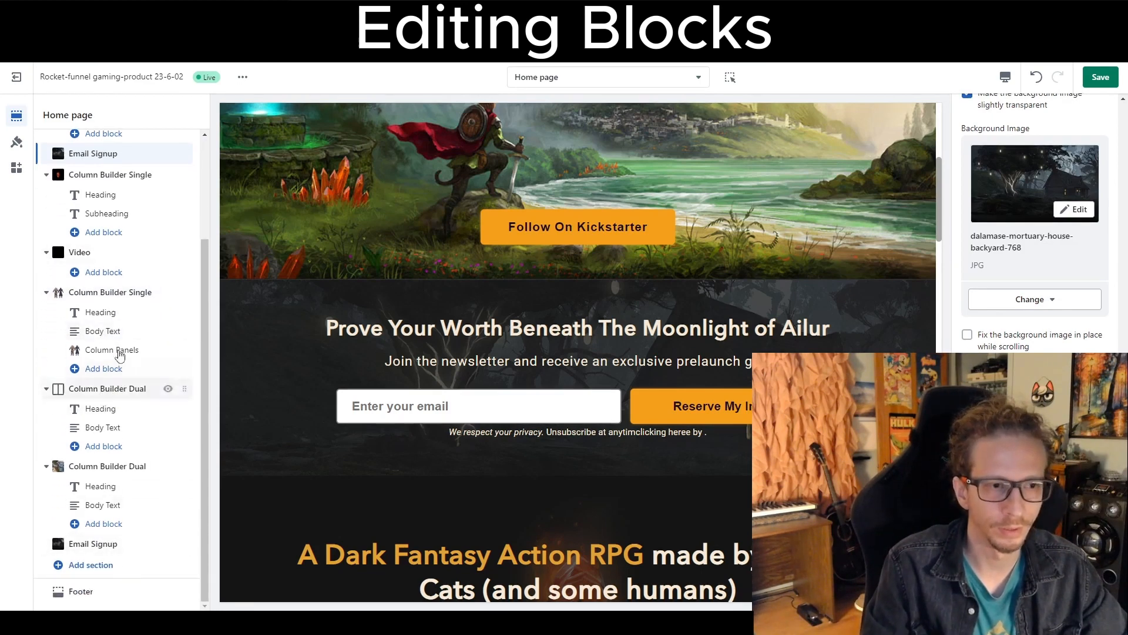
pyautogui.scroll(3, 120, 354)
pyautogui.click(95, 506)
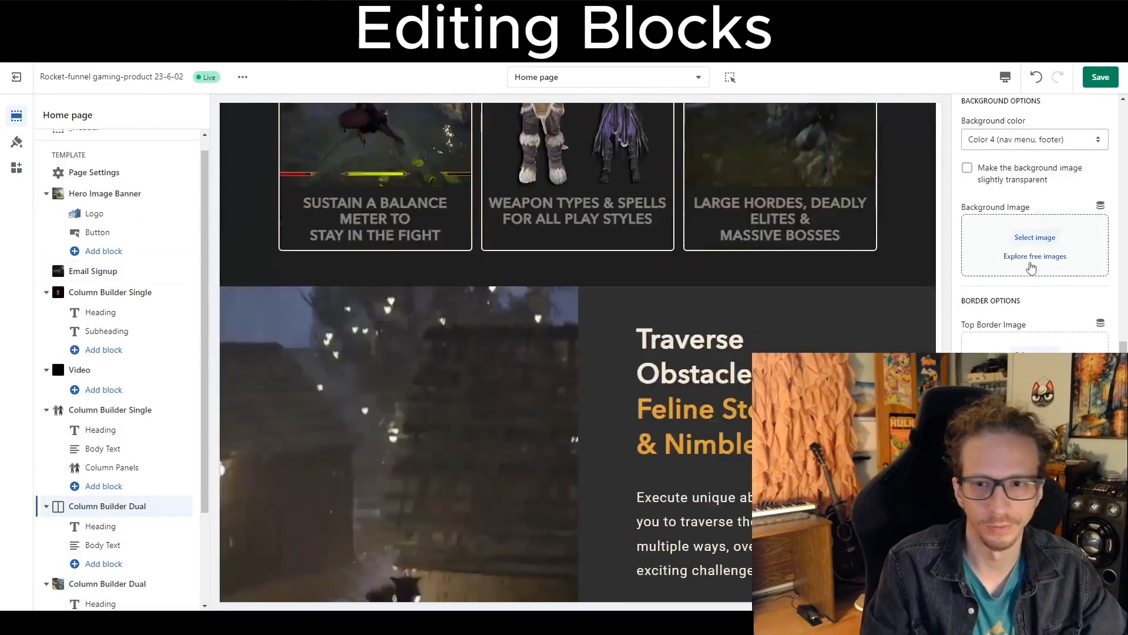
pyautogui.scroll(-2, 1044, 263)
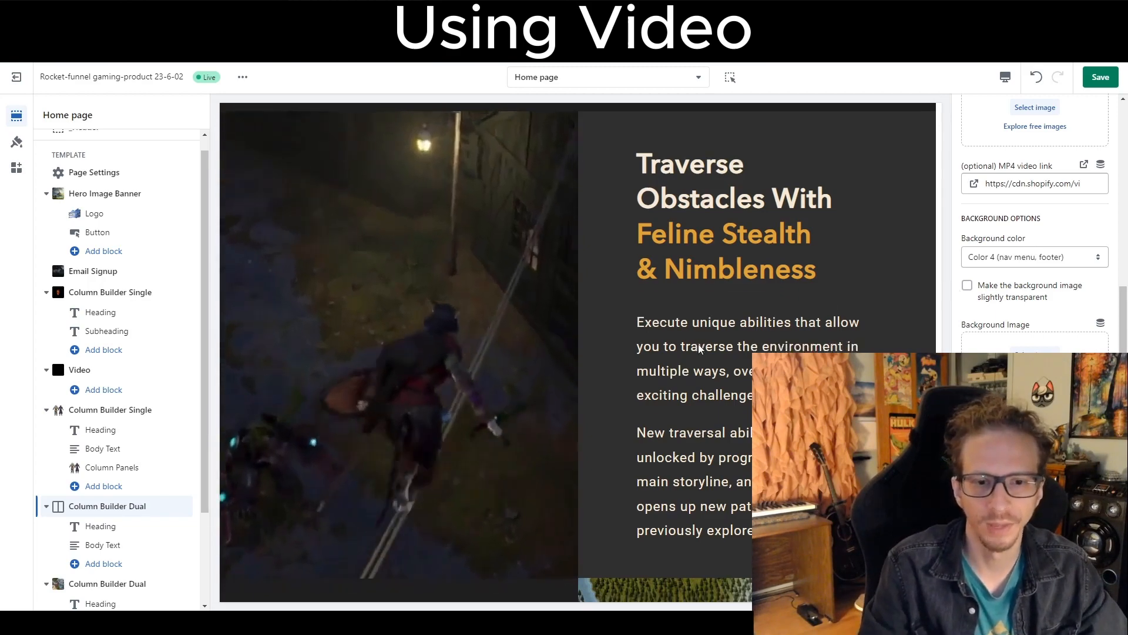
pyautogui.scroll(-6, 698, 344)
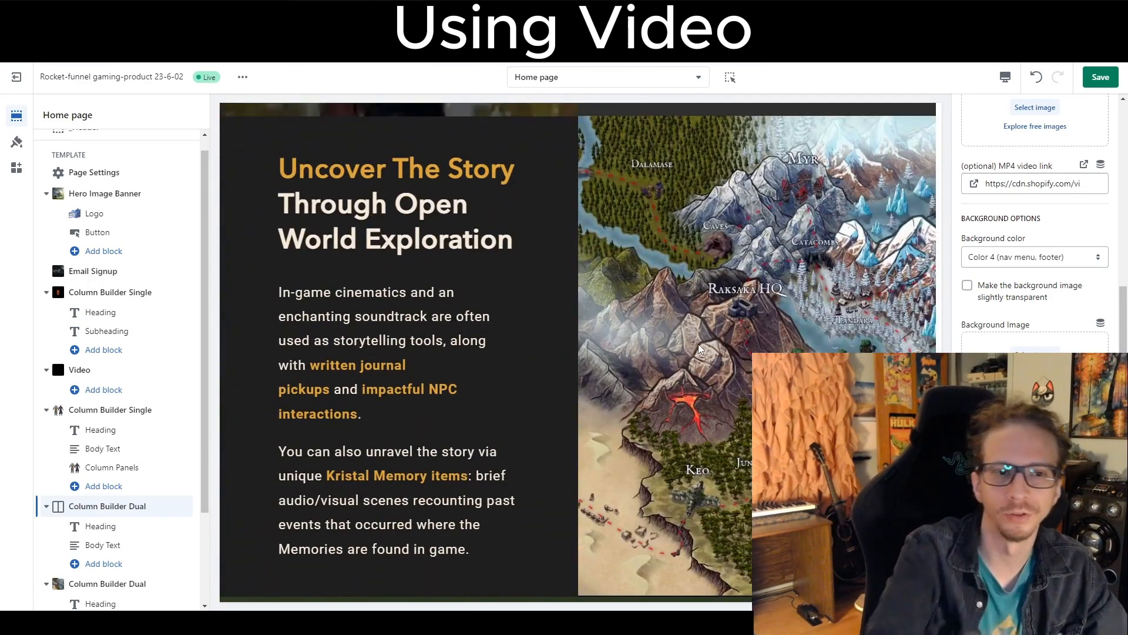
pyautogui.scroll(8, 698, 347)
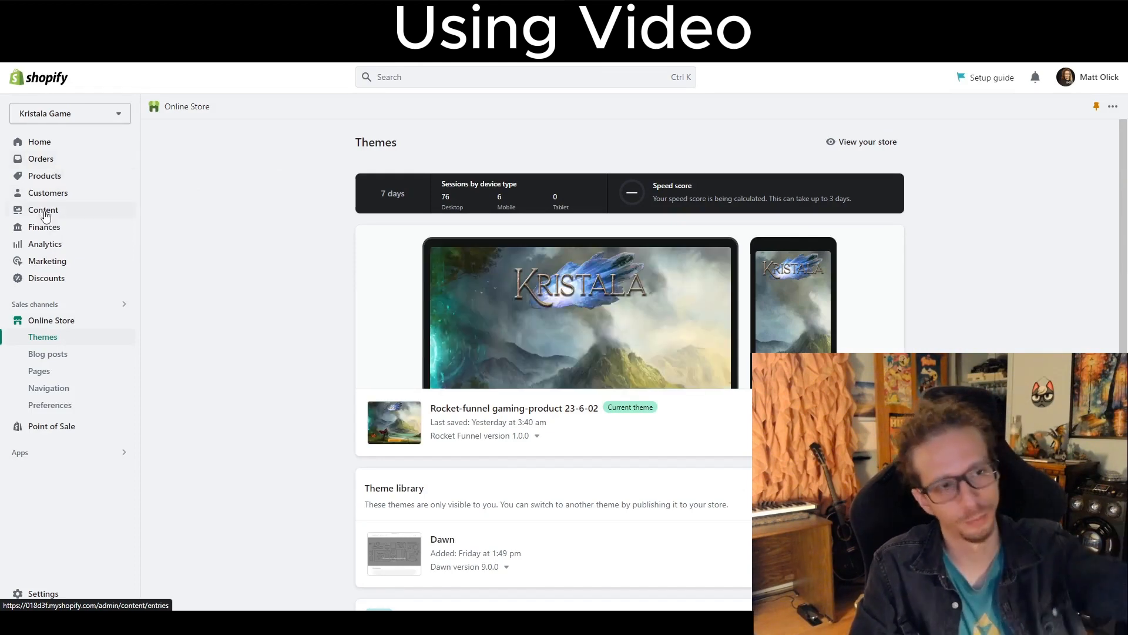
# Open the Files page under Content in the Shopify admin and copy the link of the Boss-Battle-Zoomed-compress video.
pyautogui.click(43, 212)
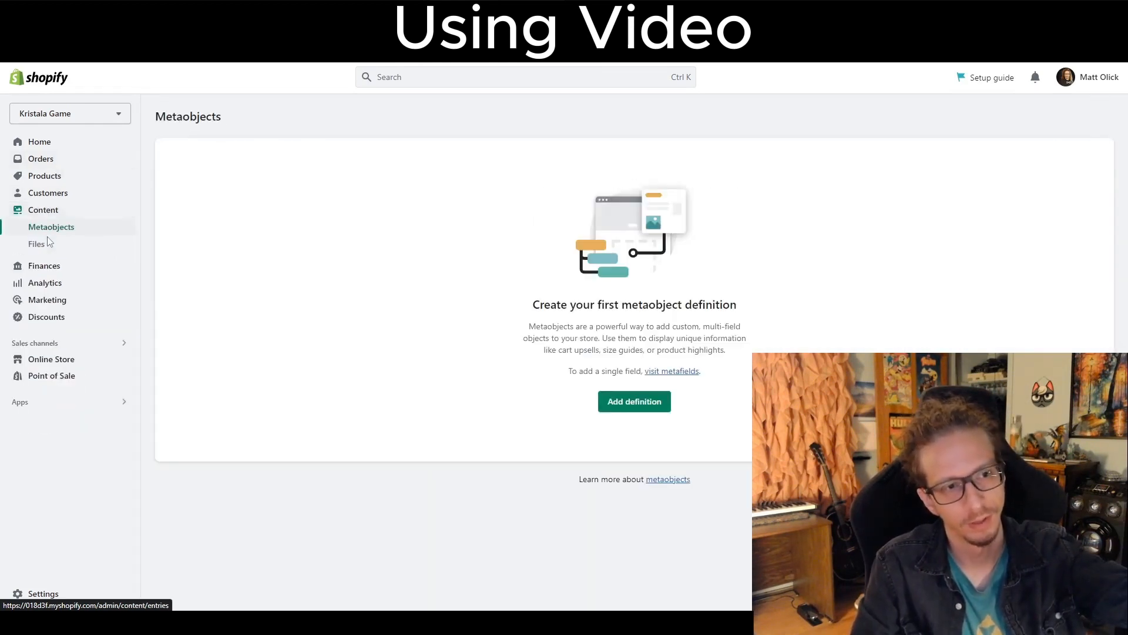
pyautogui.click(50, 252)
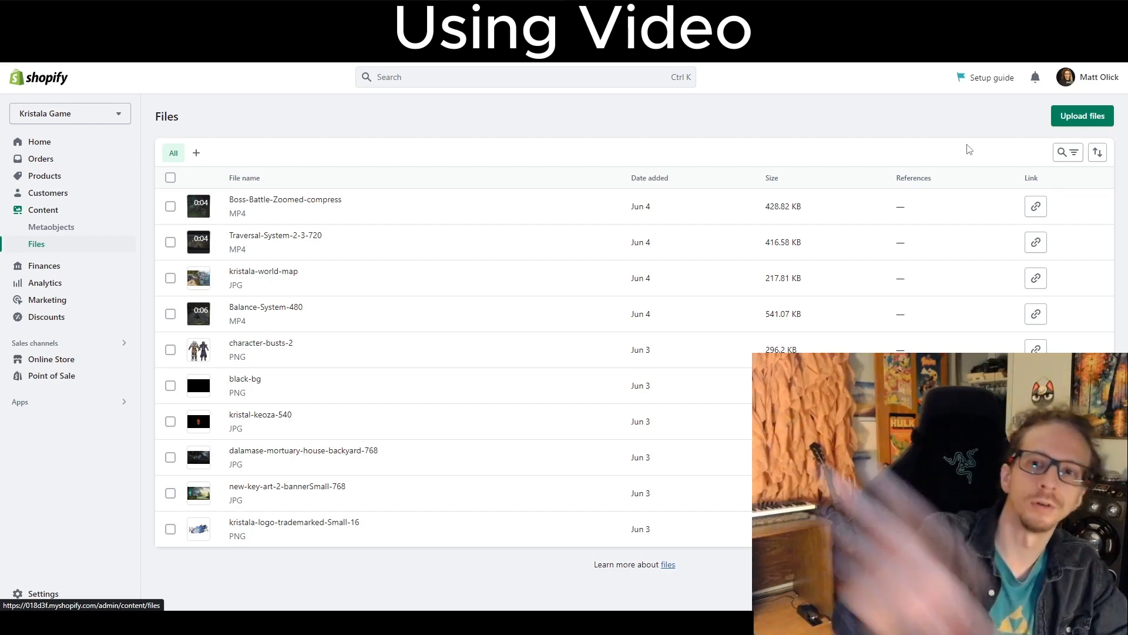
pyautogui.click(1056, 120)
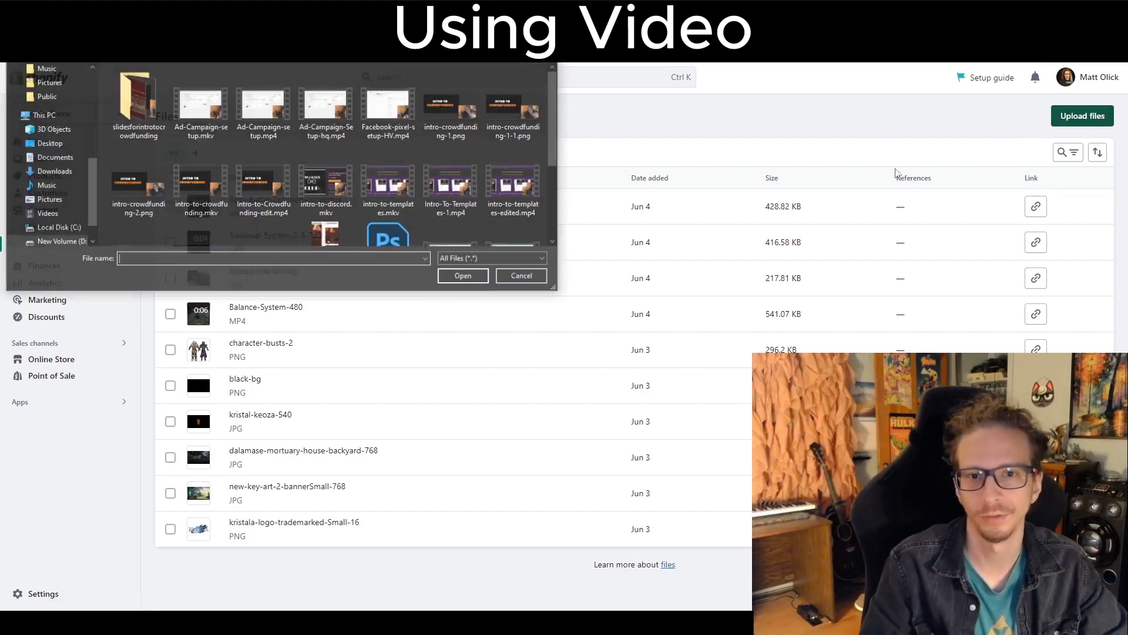
pyautogui.click(522, 278)
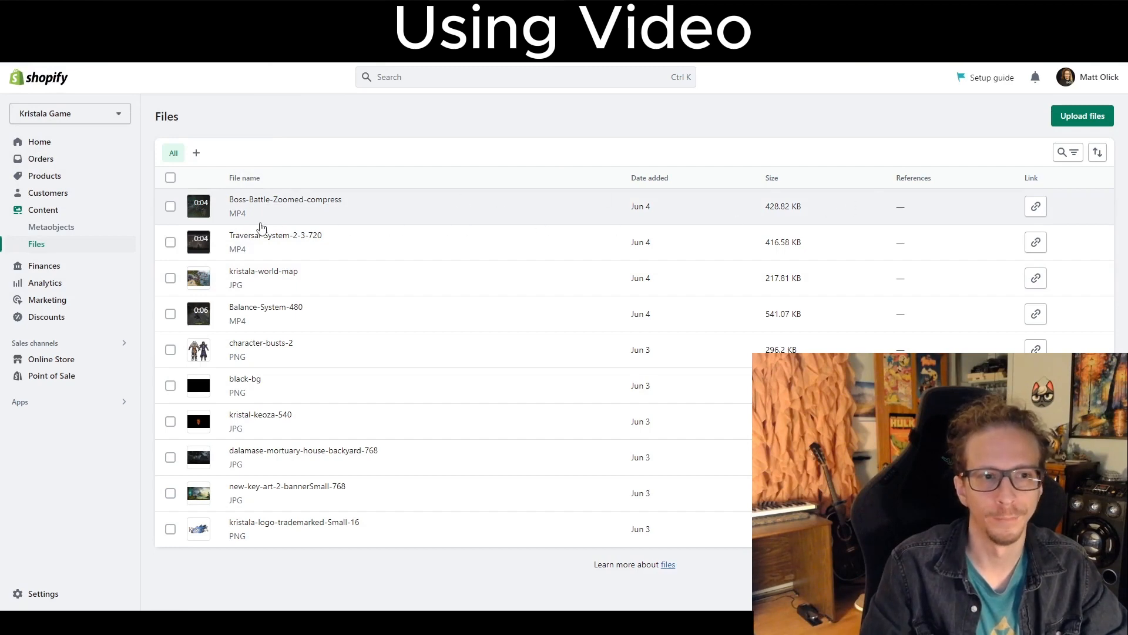
pyautogui.click(229, 221)
pyautogui.click(729, 101)
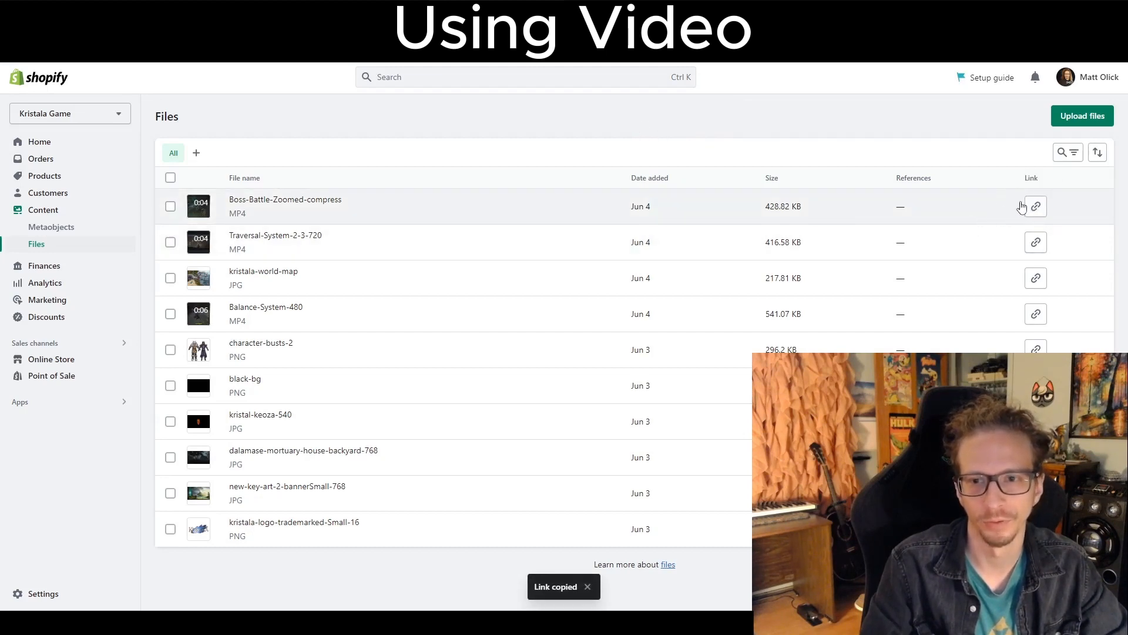
pyautogui.click(1038, 208)
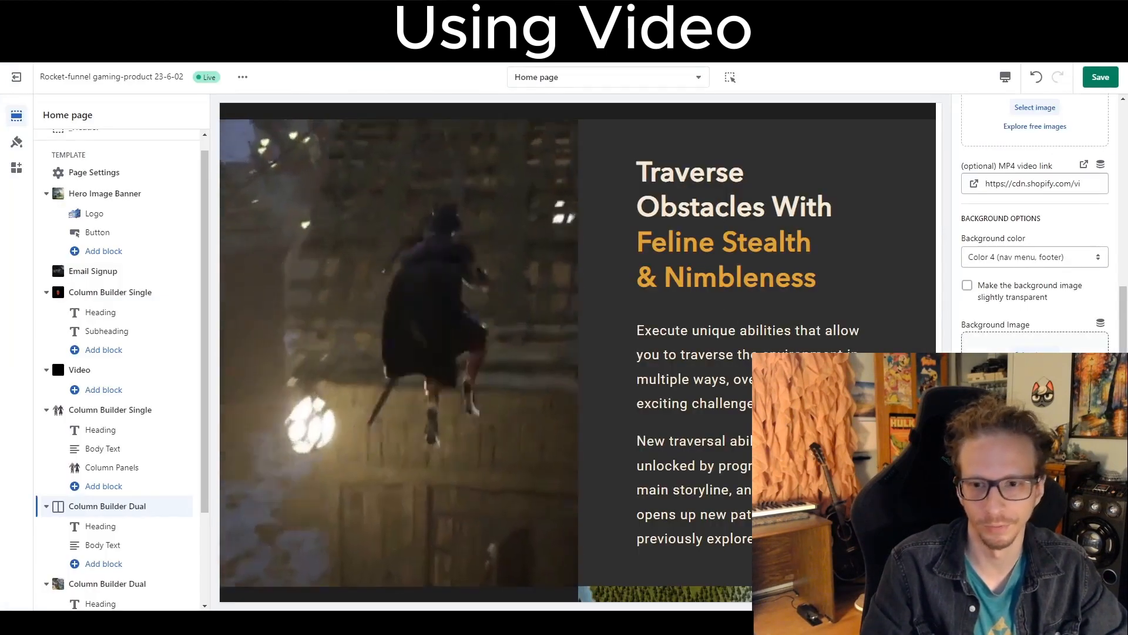
# Replace the Column Builder Dual section's MP4 video link with the copied Boss-Battle video link.
pyautogui.scroll(-2, 1035, 235)
pyautogui.scroll(2, 1034, 235)
pyautogui.scroll(8, 1035, 235)
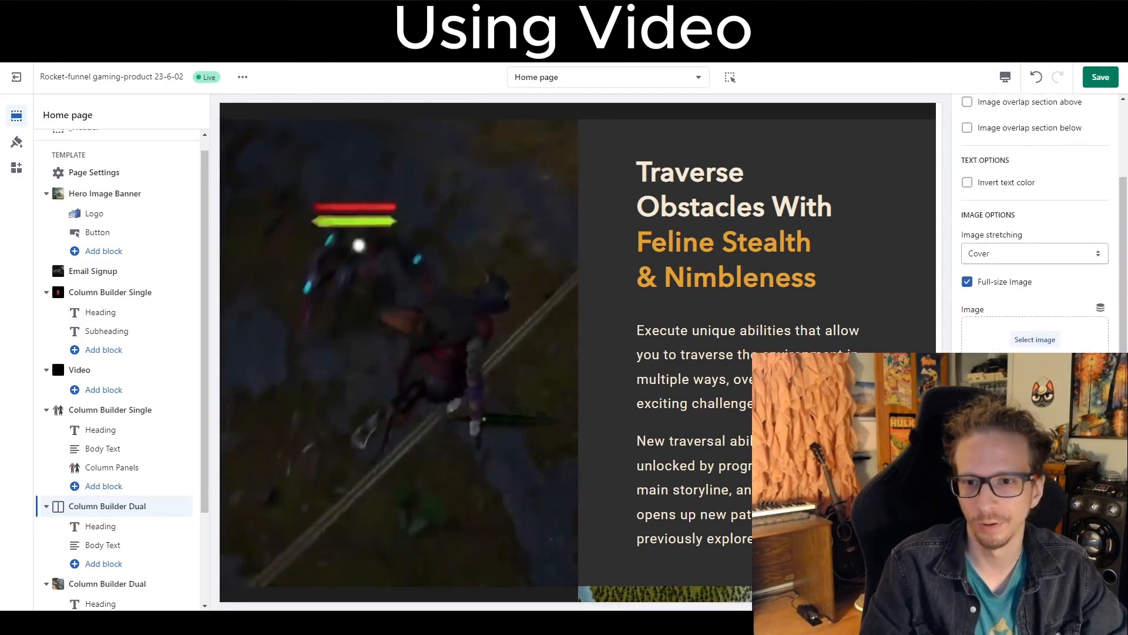
pyautogui.scroll(-4, 1035, 236)
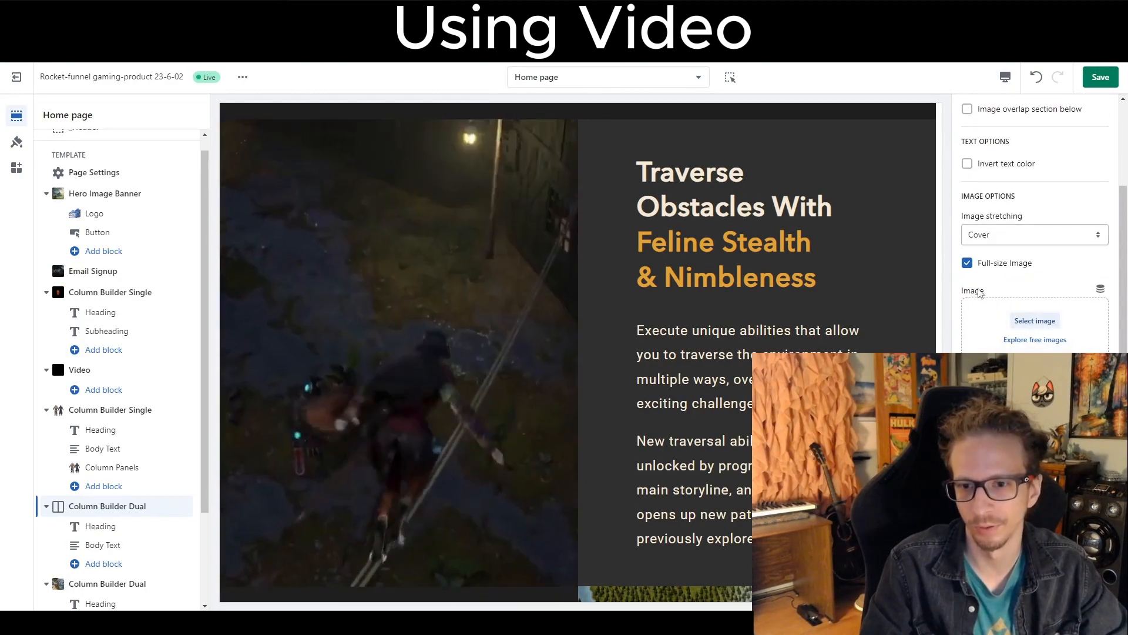
pyautogui.click(1023, 411)
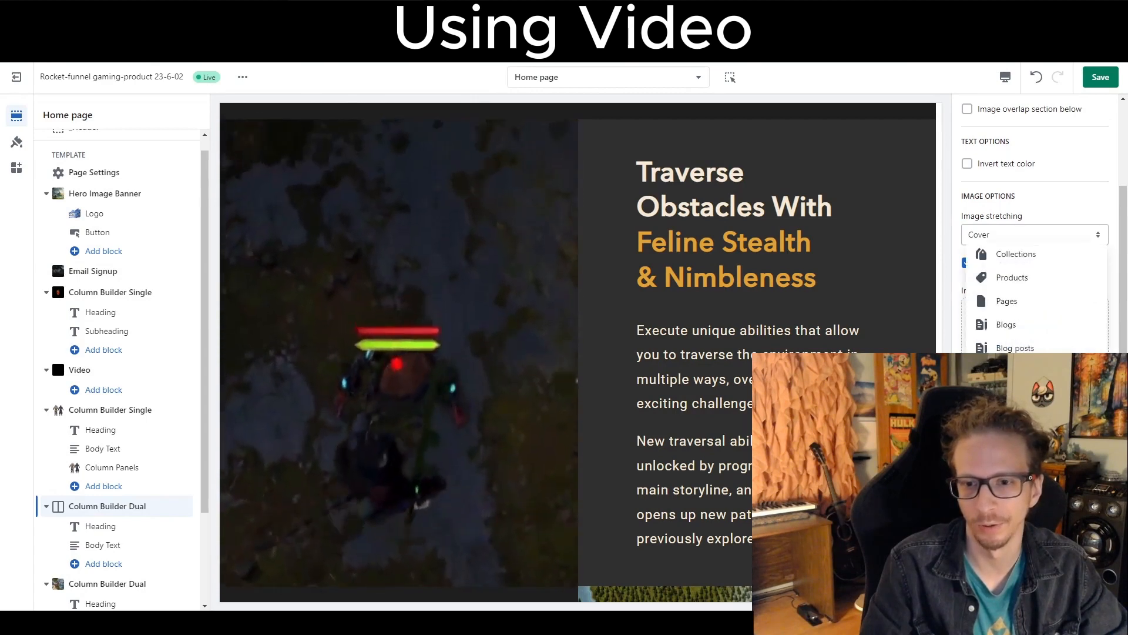
pyautogui.hotkey('ctrl', 'x')
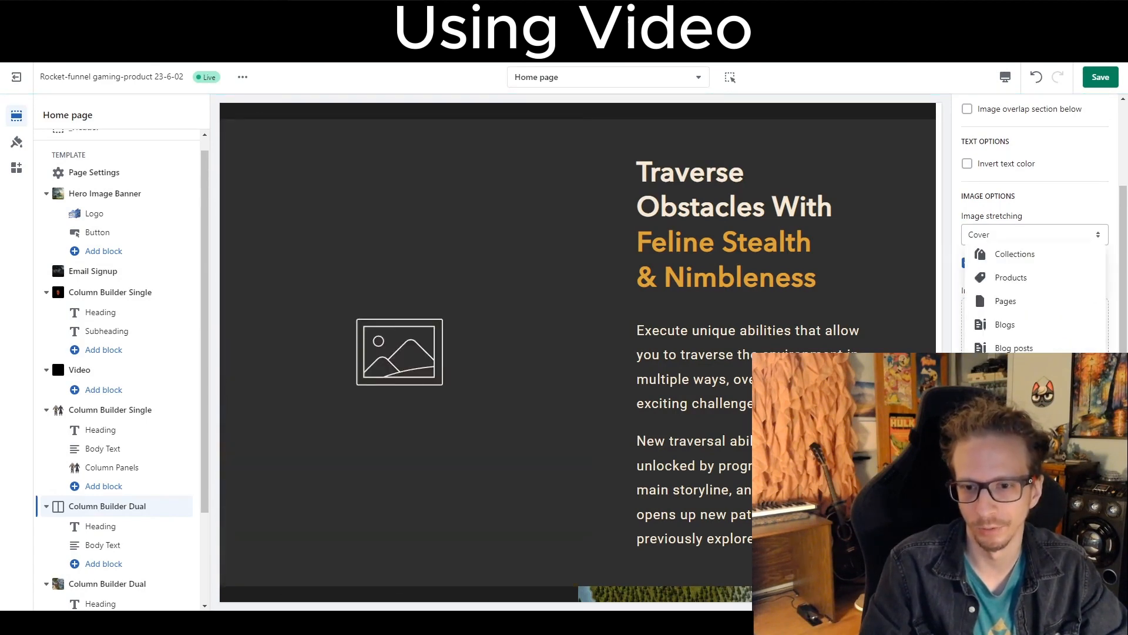
pyautogui.hotkey('ctrl', 'v')
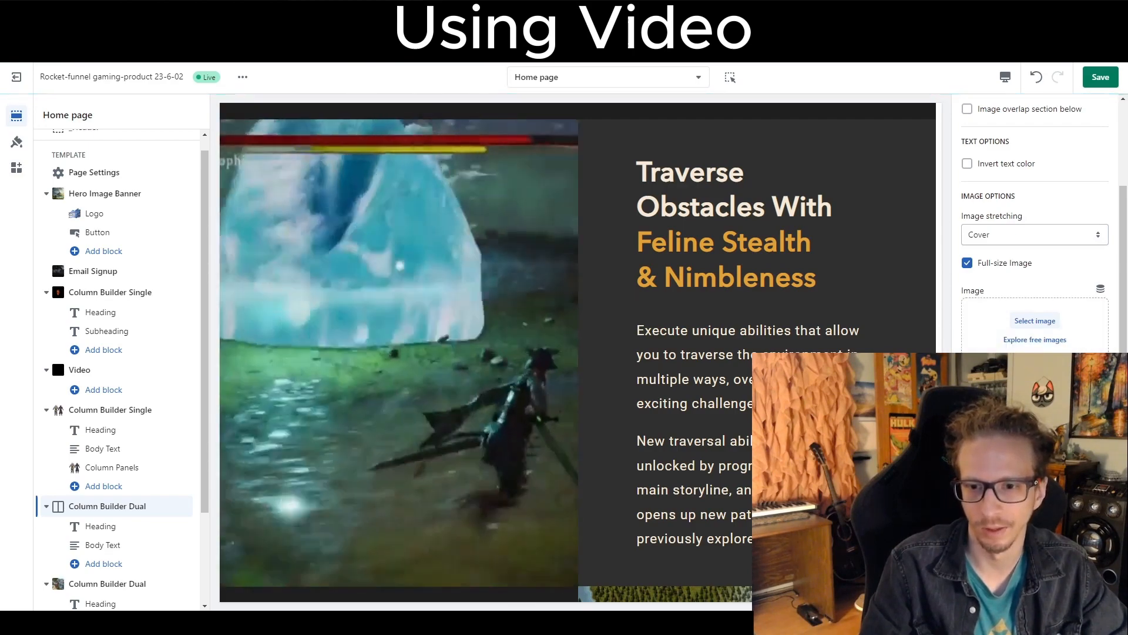
pyautogui.click(1023, 411)
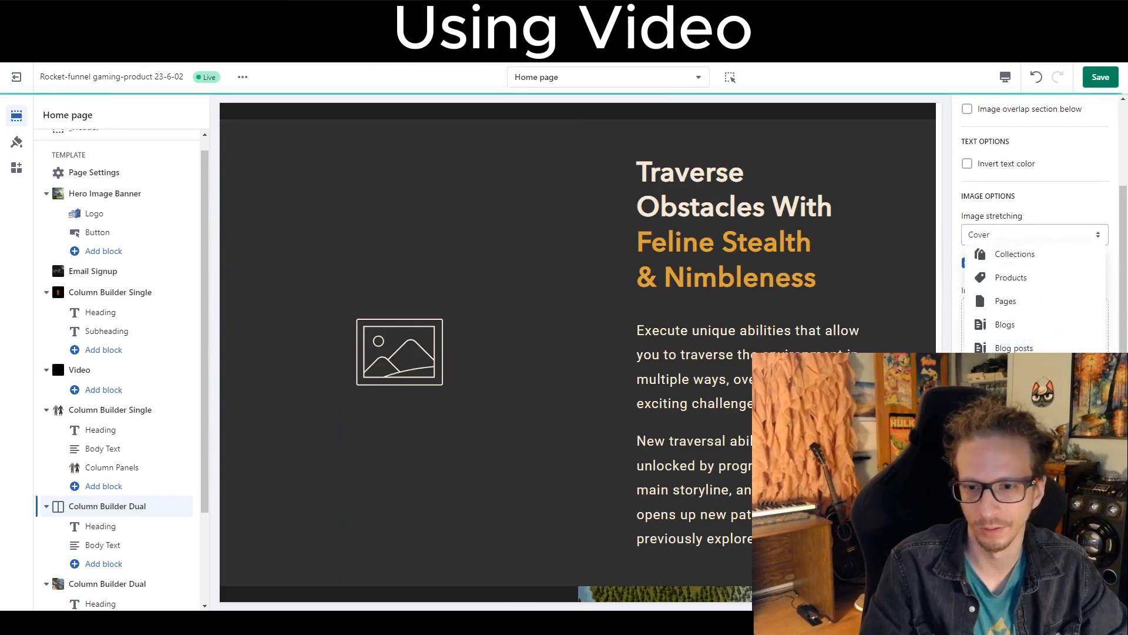
pyautogui.hotkey('ctrl', 'v')
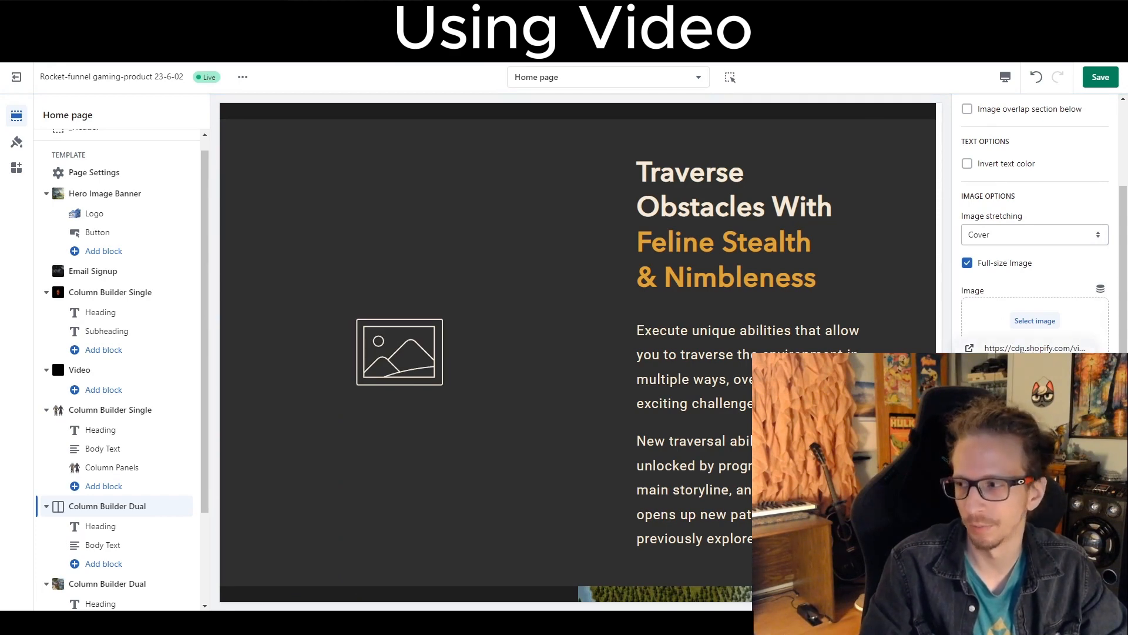
# Confirm the pasted Boss-Battle link as the Column Builder Dual section's MP4 video link.
pyautogui.scroll(-2, 1035, 235)
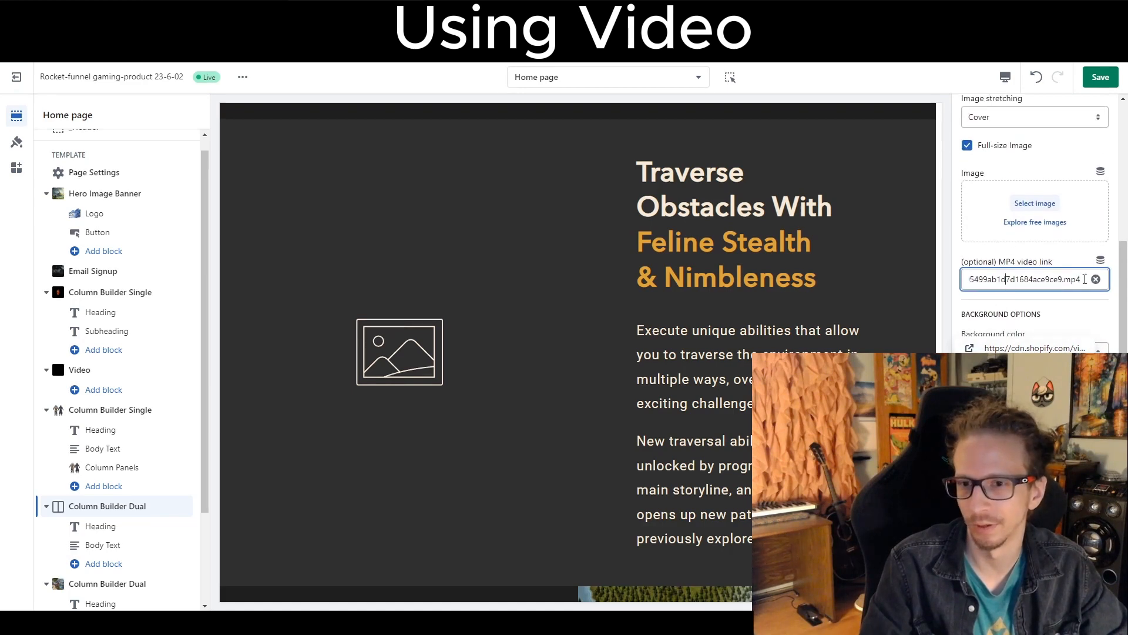
pyautogui.click(1044, 281)
pyautogui.hotkey('ctrl', 'v')
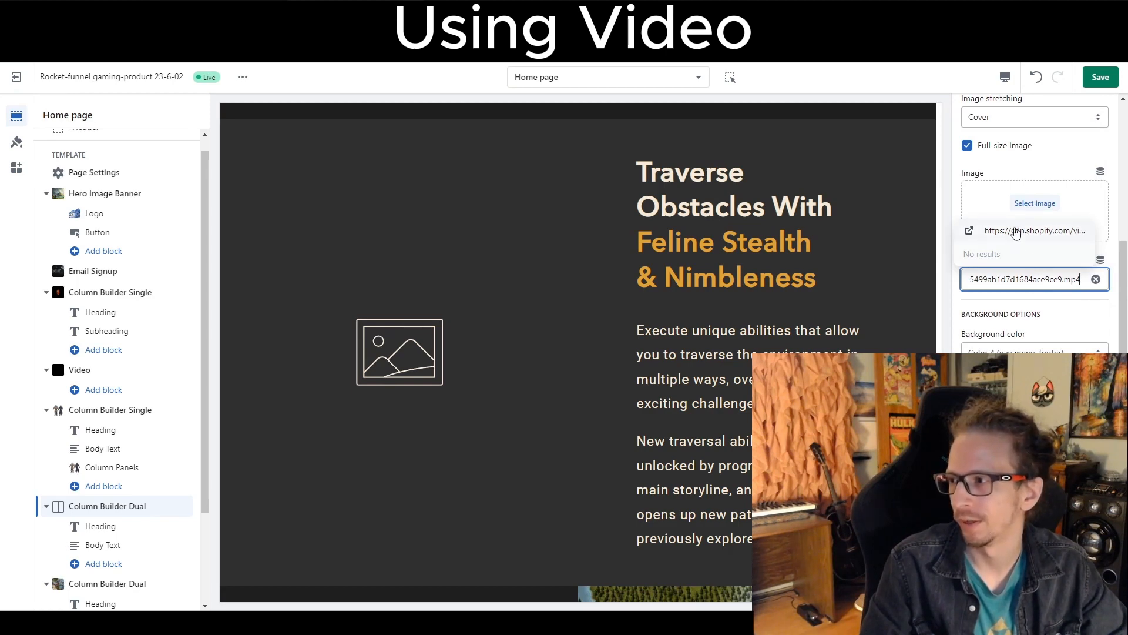
pyautogui.click(1018, 230)
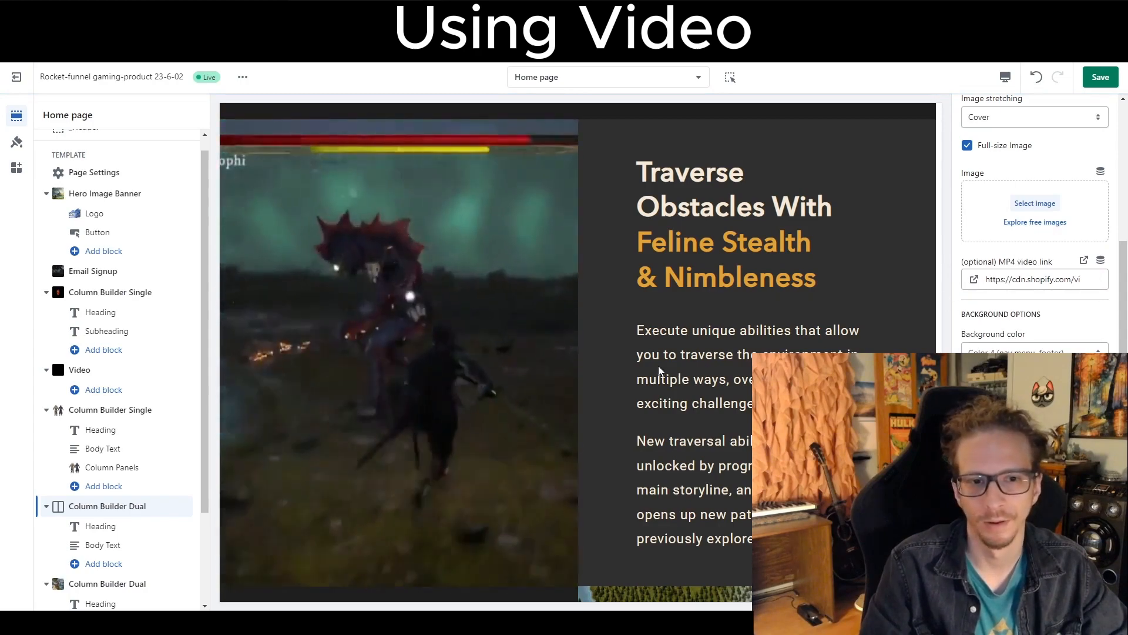
pyautogui.scroll(15, 714, 395)
pyautogui.scroll(7, 714, 395)
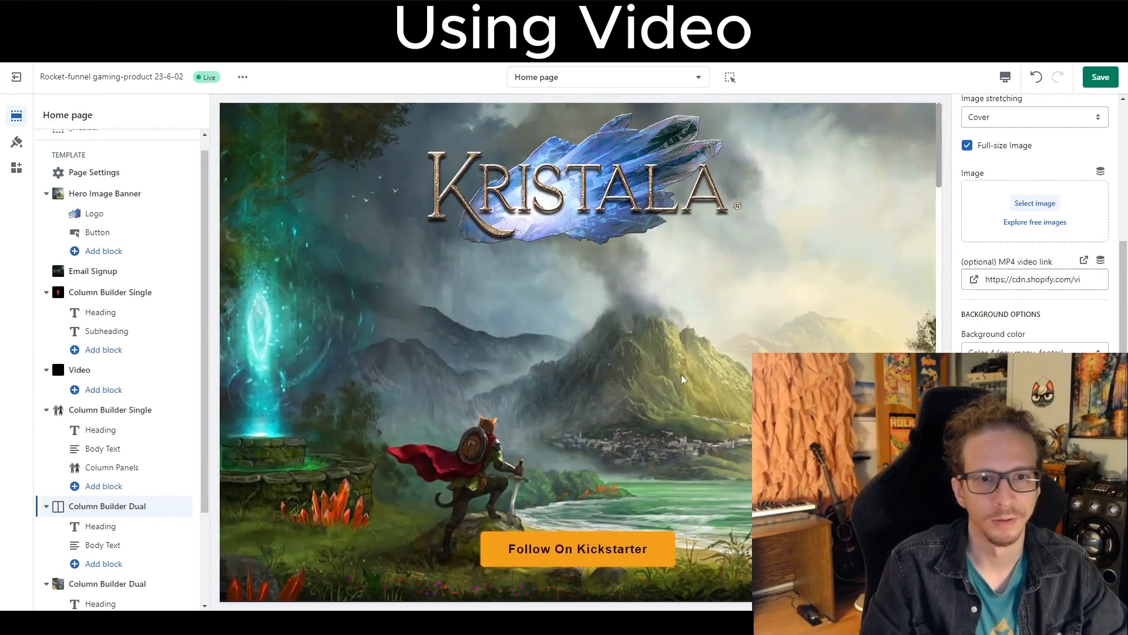
# Set the Hero Image Banner's background video link to the copied video link and enable Show background video.
pyautogui.click(72, 201)
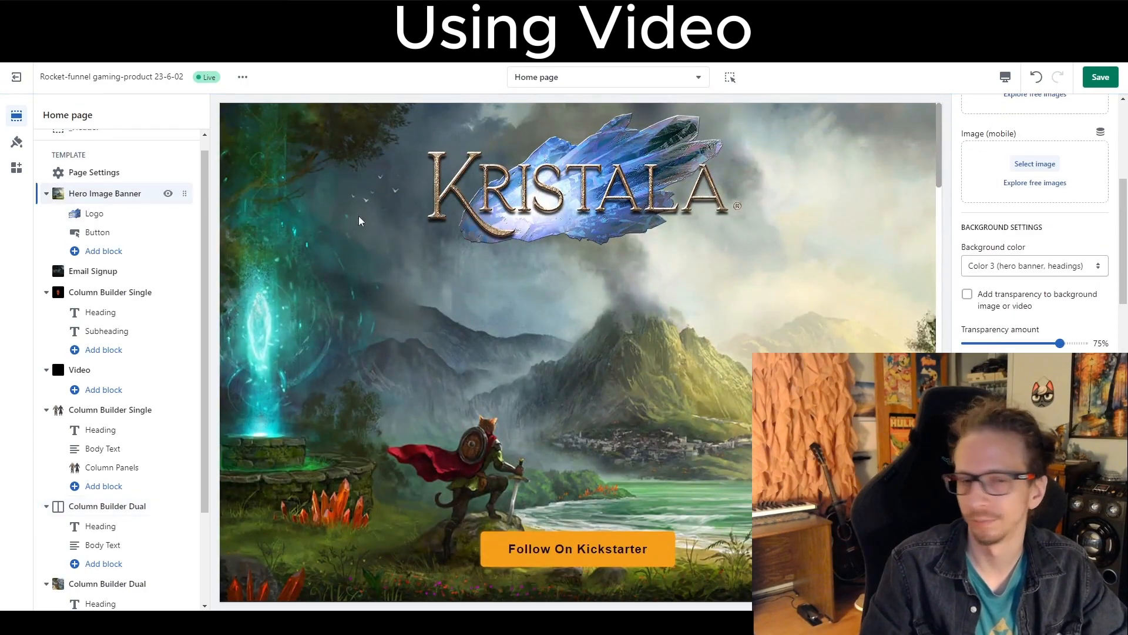
pyautogui.scroll(-8, 964, 253)
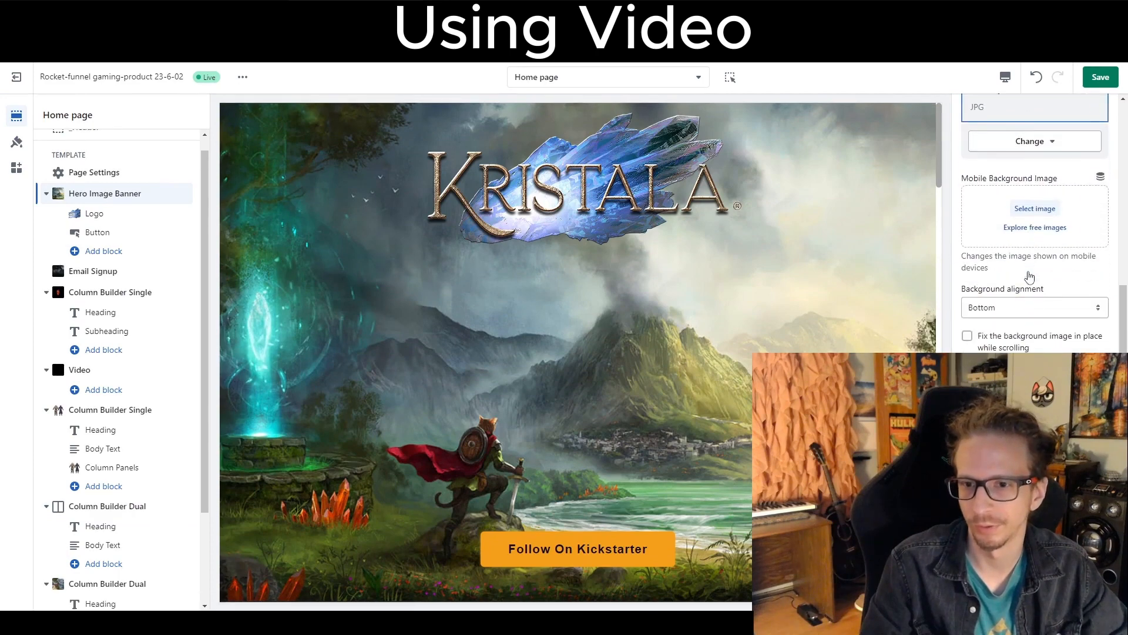
pyautogui.scroll(-3, 1030, 276)
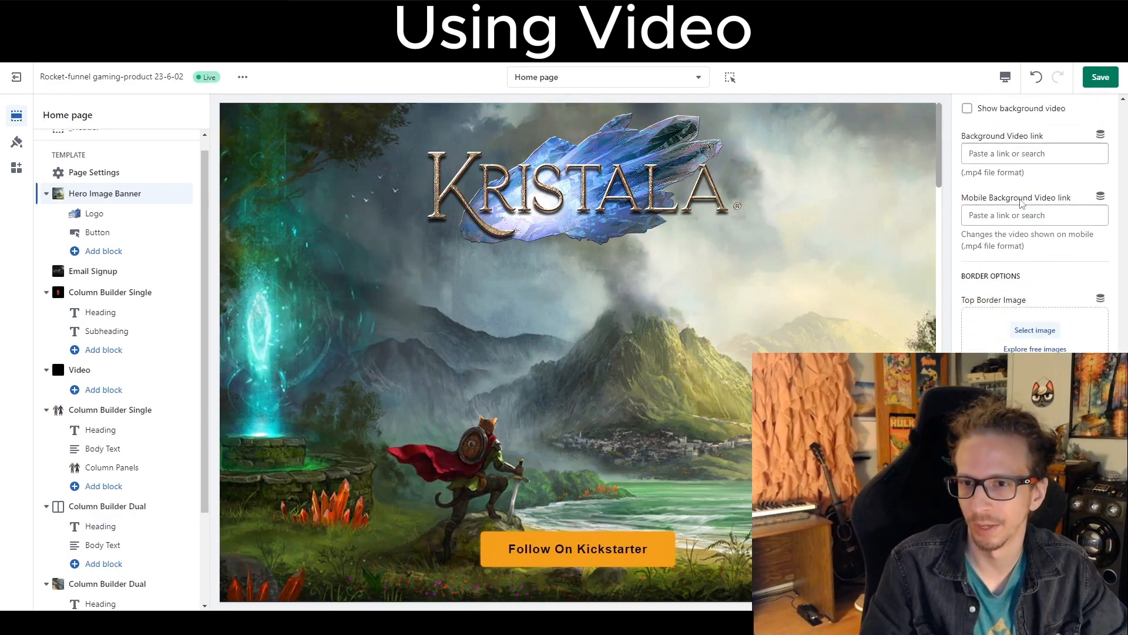
pyautogui.click(1011, 155)
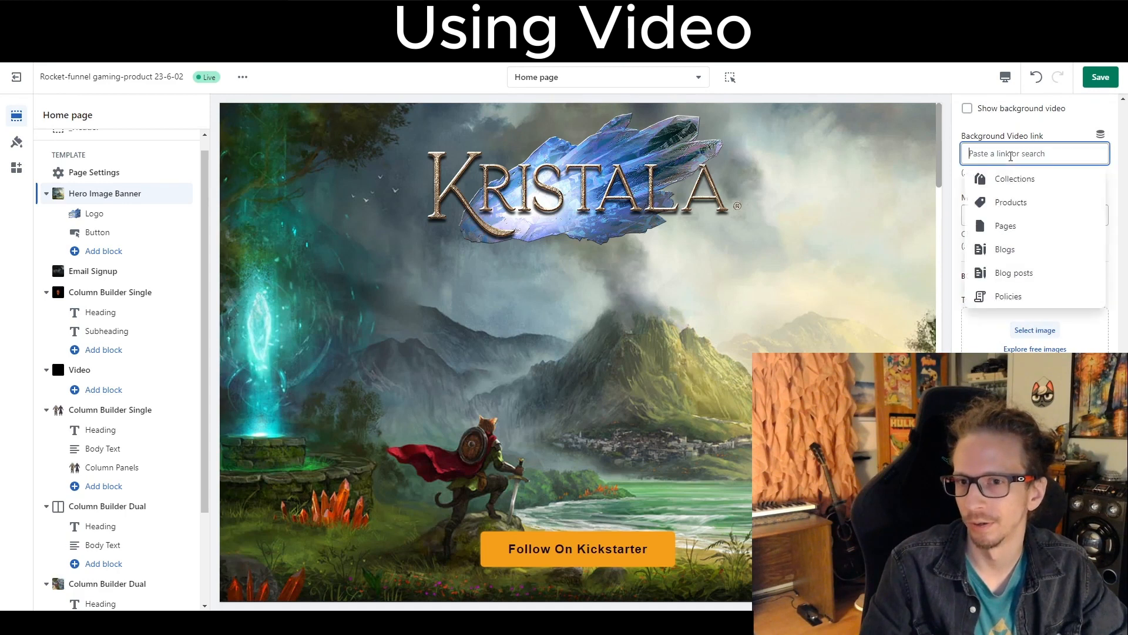
pyautogui.hotkey('ctrl', 'v')
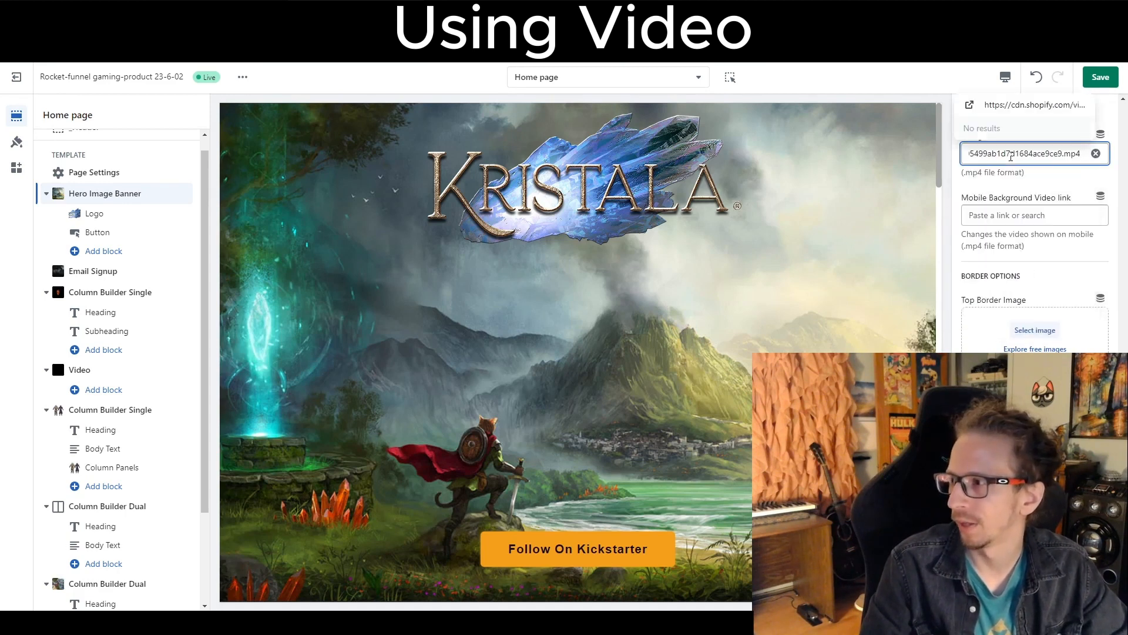
pyautogui.click(1000, 113)
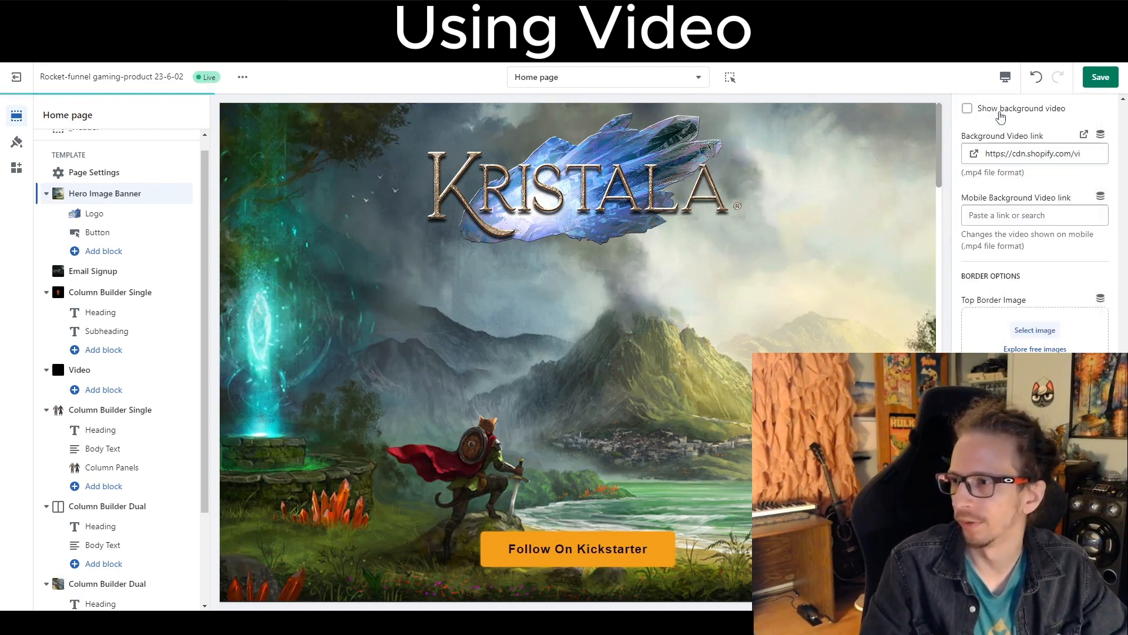
pyautogui.scroll(3, 1017, 170)
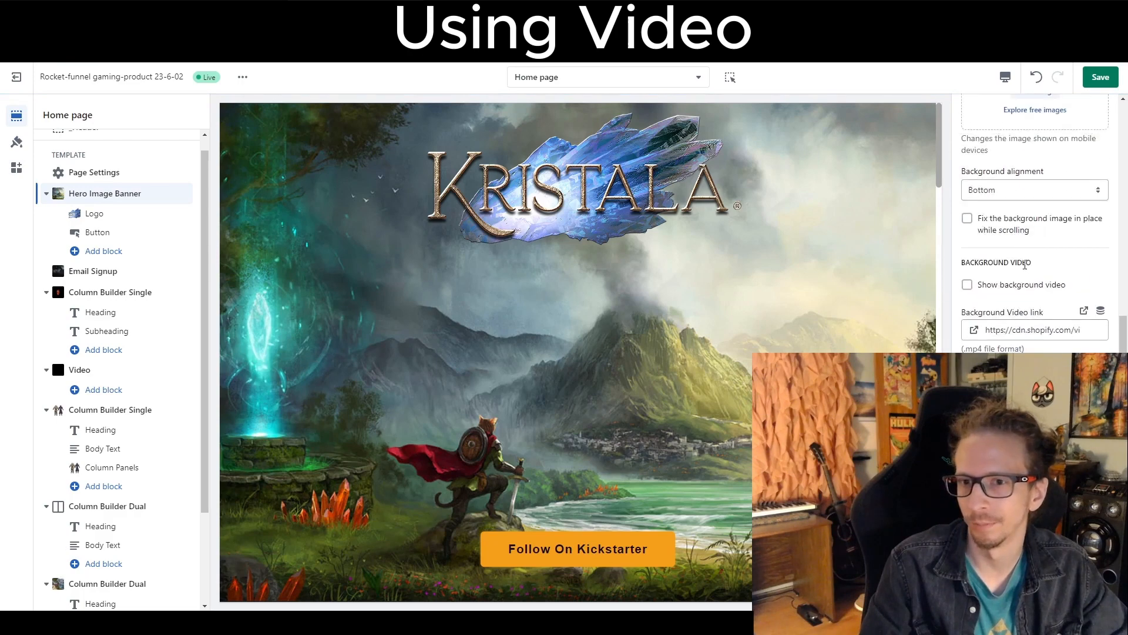
pyautogui.click(966, 286)
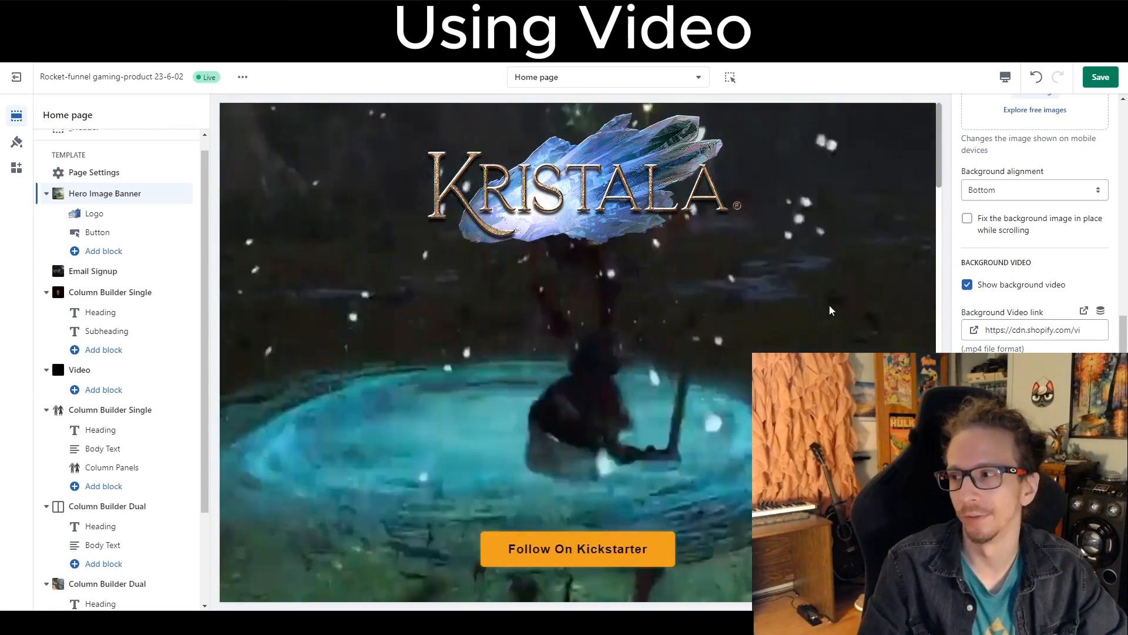
# Scroll through the home page preview to review the new background videos.
pyautogui.scroll(-20, 718, 319)
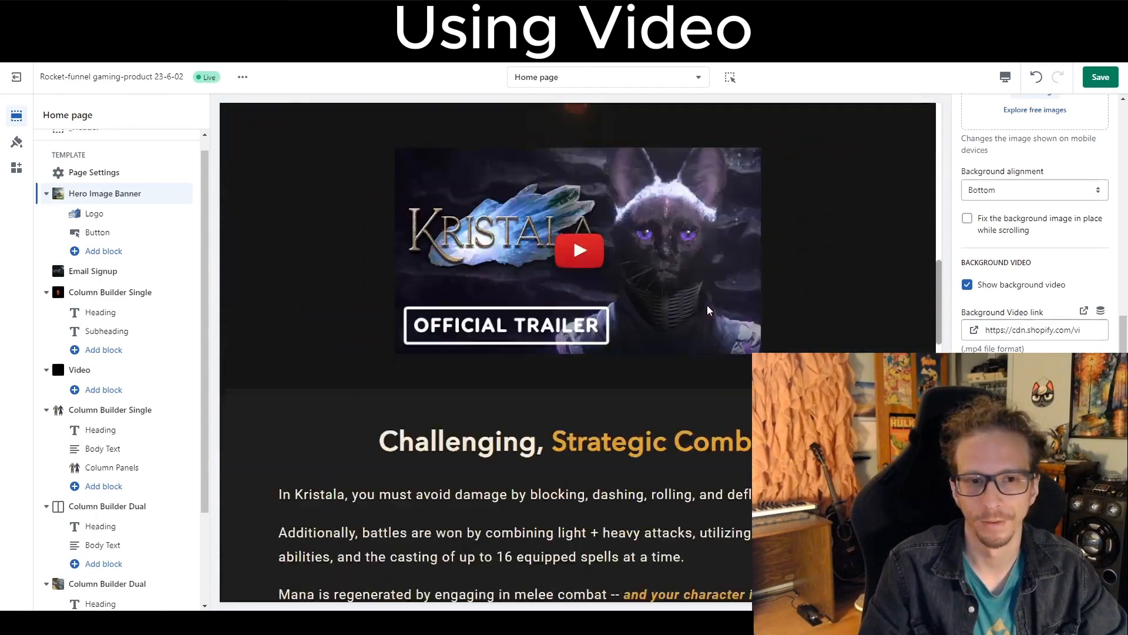
pyautogui.scroll(-14, 707, 305)
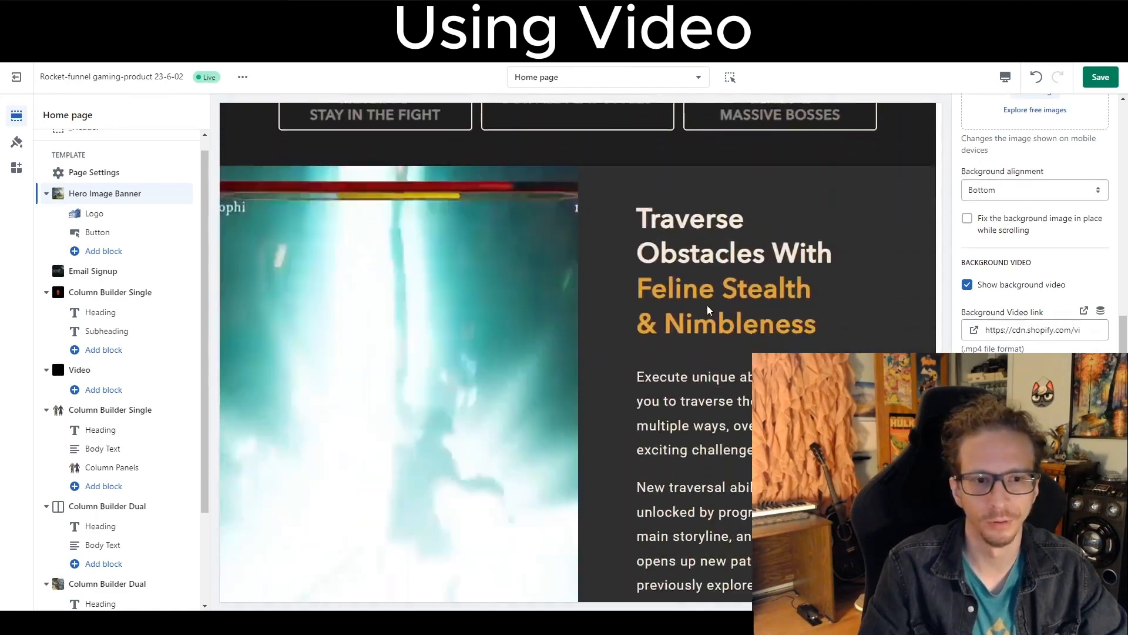
pyautogui.scroll(-1, 707, 305)
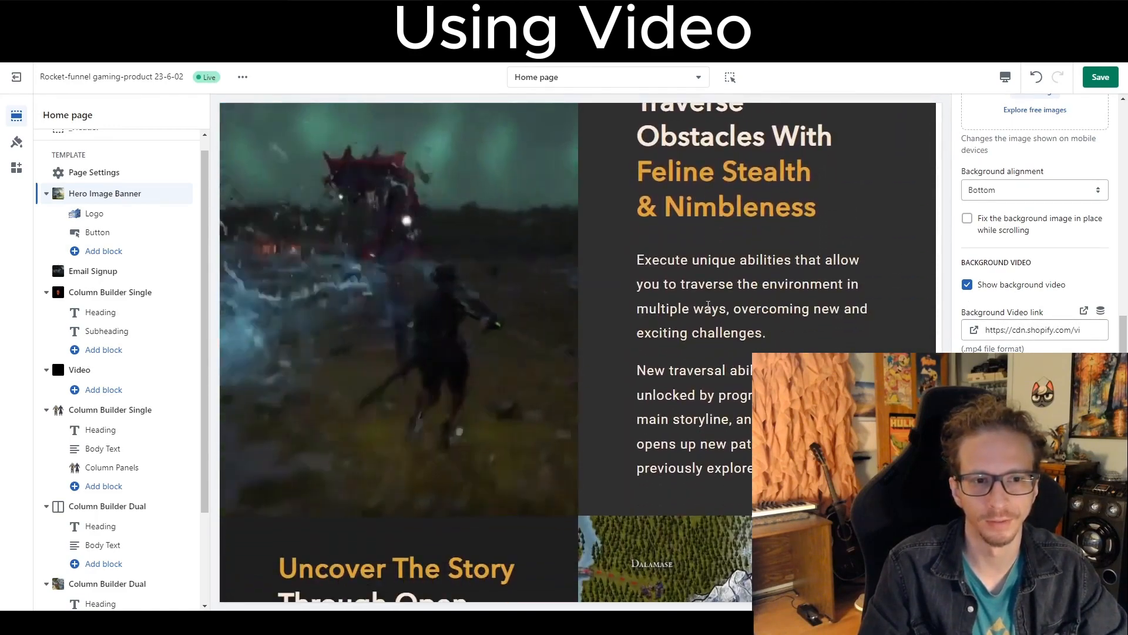
pyautogui.scroll(2, 707, 307)
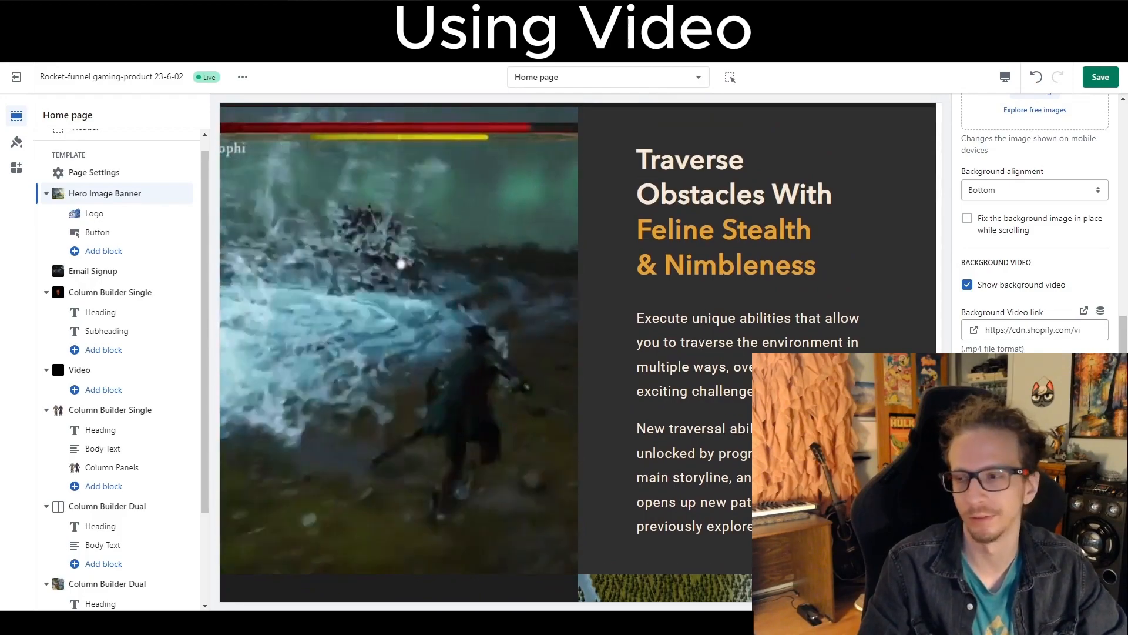
pyautogui.scroll(-15, 701, 344)
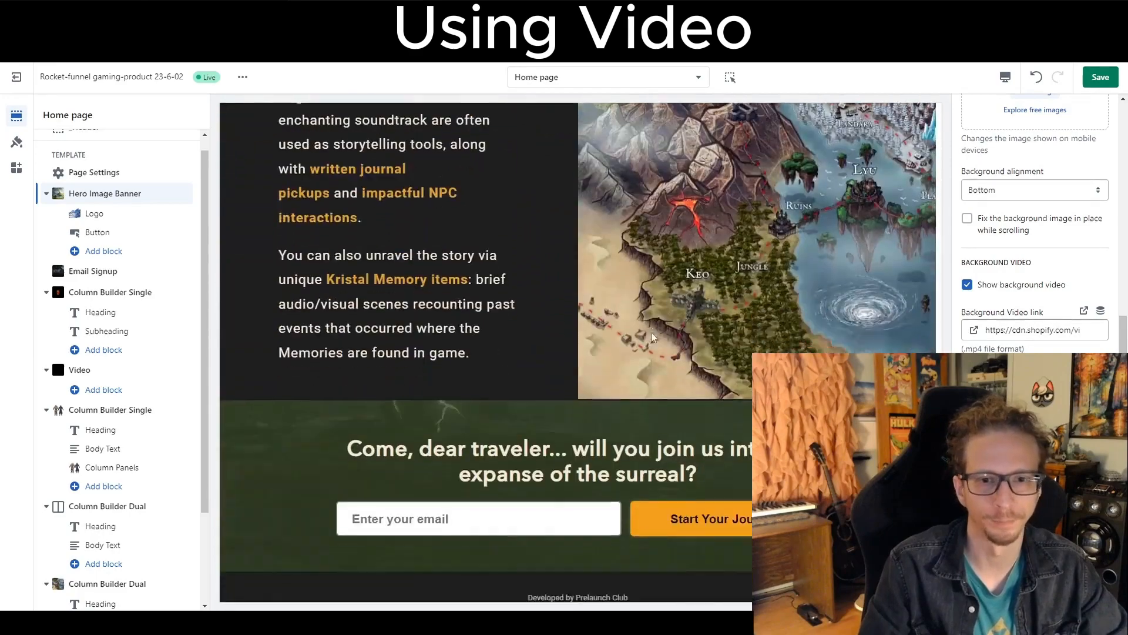
pyautogui.scroll(15, 608, 317)
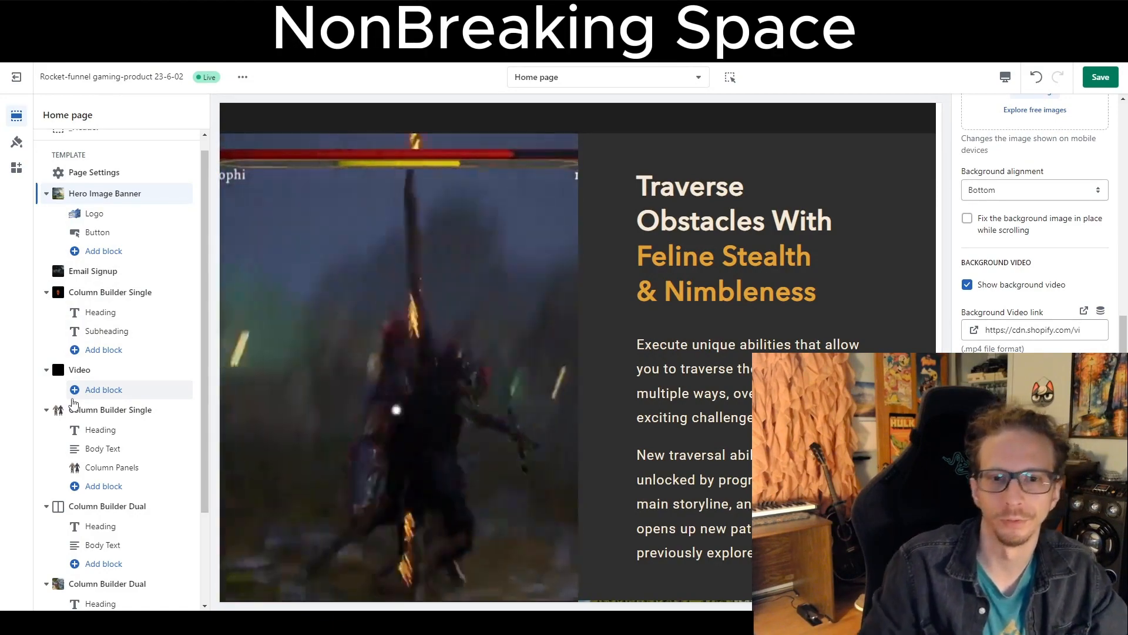
pyautogui.scroll(1, 168, 453)
pyautogui.scroll(10, 368, 367)
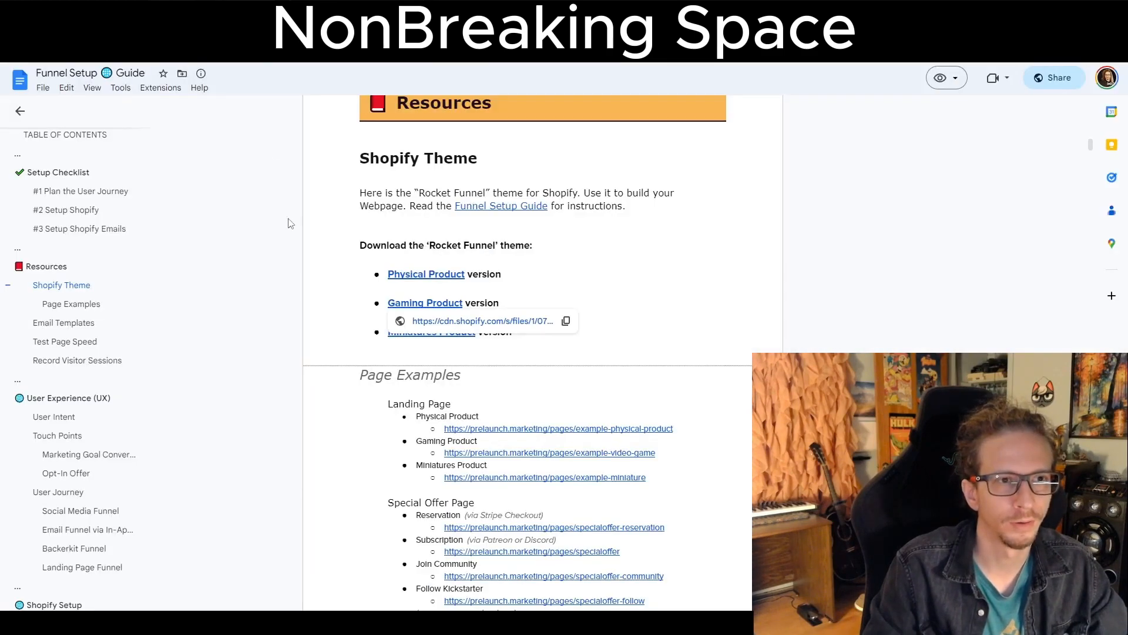
# Switch to the Funnel Setup Guide document, open the Non-breaking Line Space tip and select the &nbsp; code.
pyautogui.scroll(-3, 676, 284)
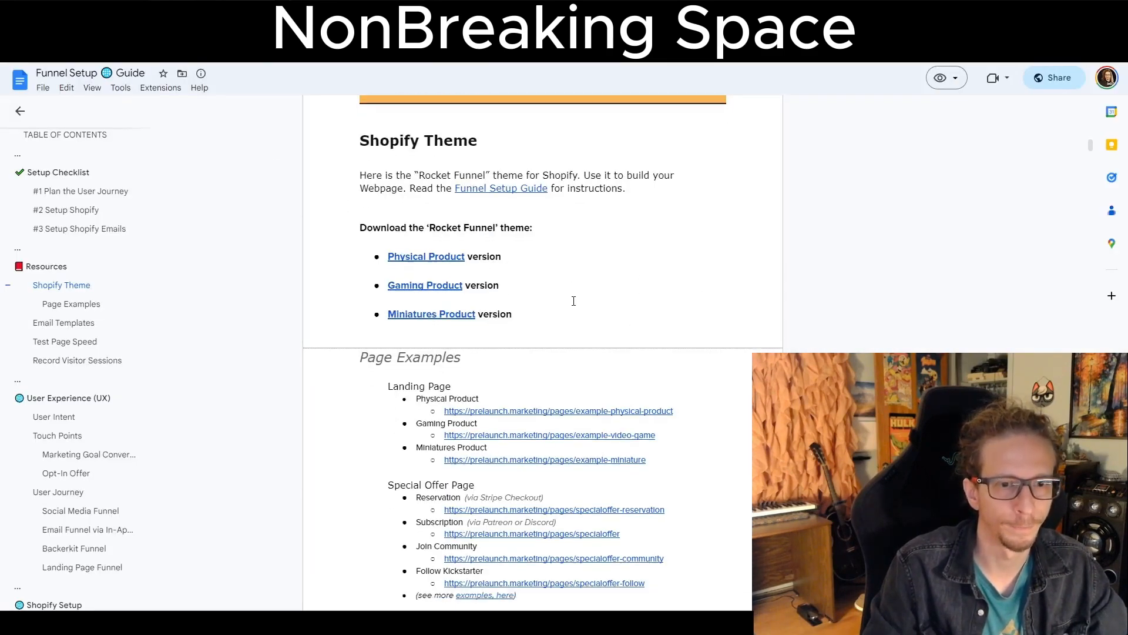
pyautogui.scroll(11, 573, 299)
pyautogui.scroll(15, 573, 299)
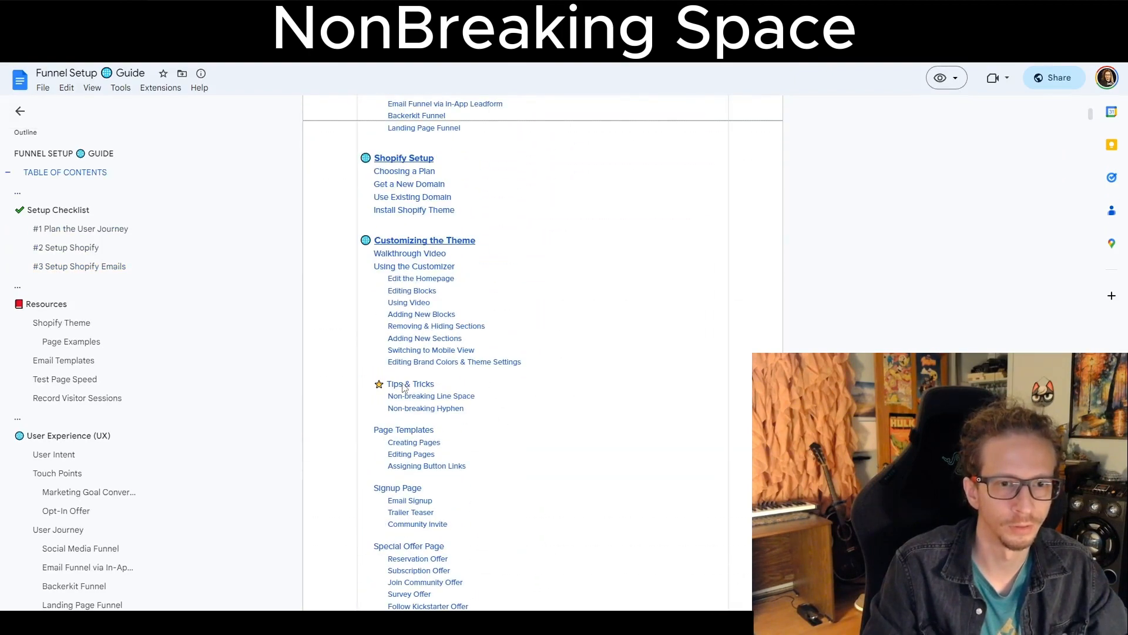
pyautogui.click(404, 388)
pyautogui.click(443, 403)
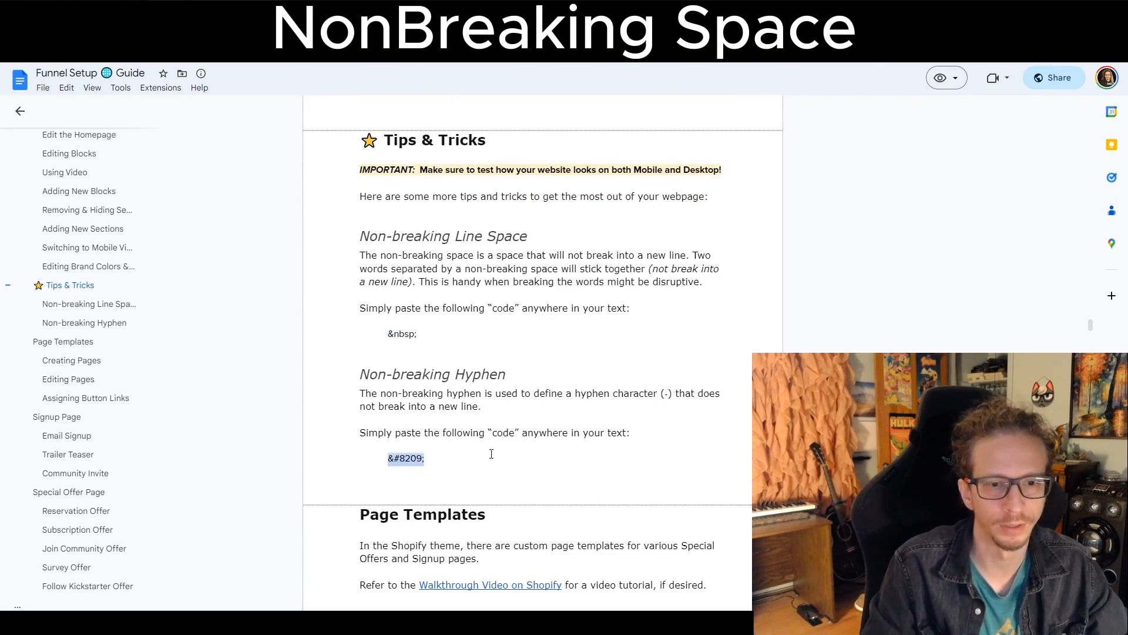
pyautogui.moveTo(425, 337); pyautogui.dragTo(378, 336)
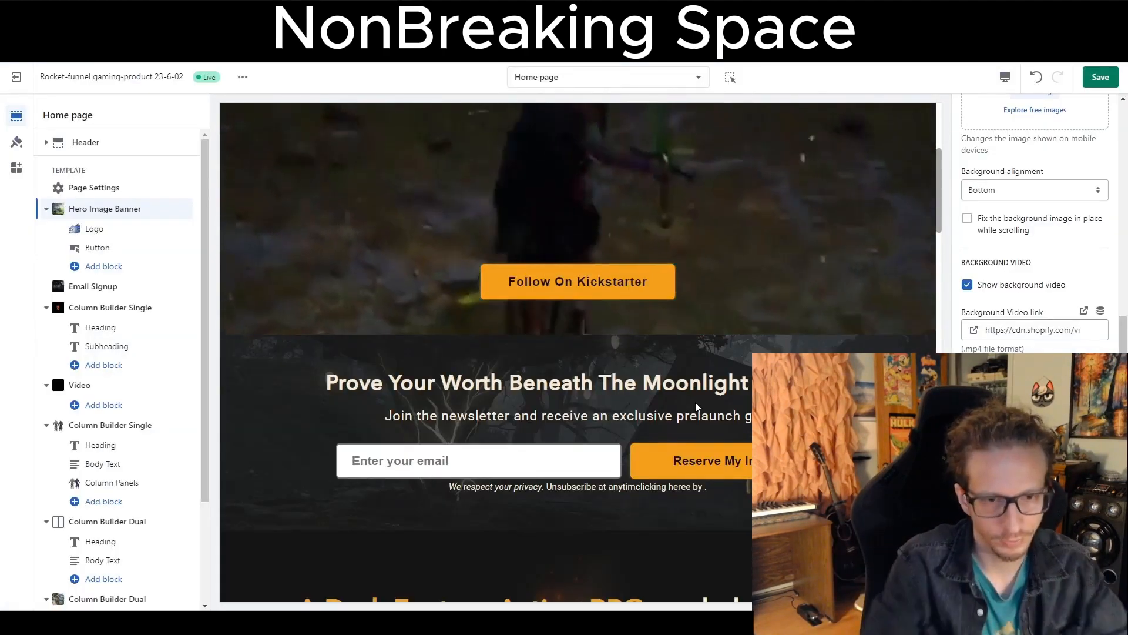
# Open the first Column Builder Single section's Heading block and inspect the &nbsp; in Heading Text #1.
pyautogui.scroll(4, 693, 406)
pyautogui.scroll(-10, 662, 406)
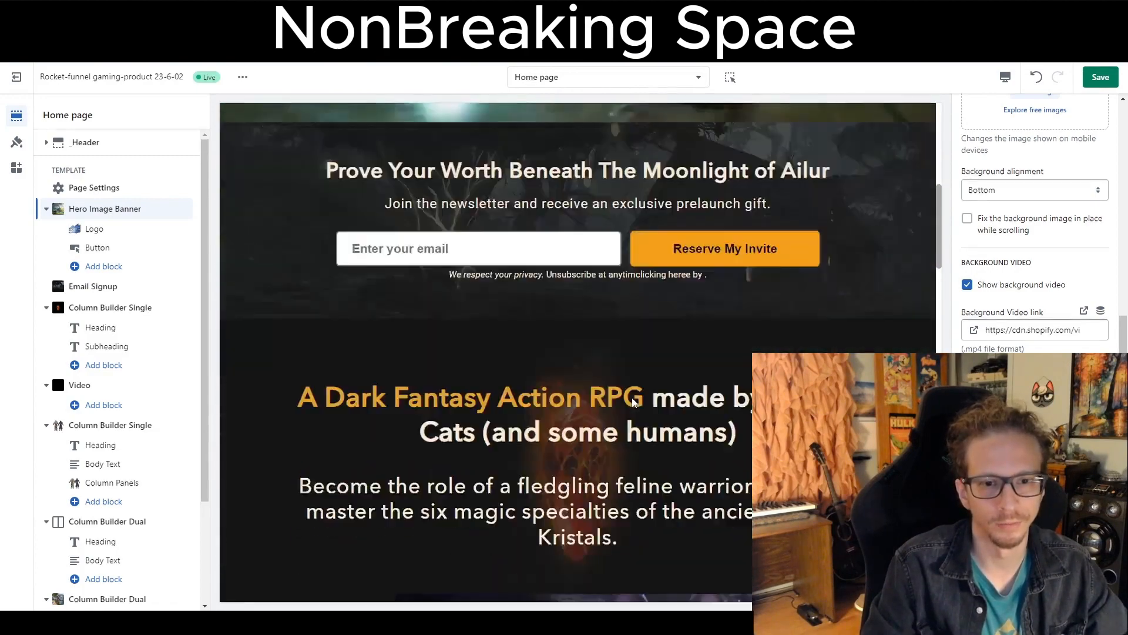
pyautogui.scroll(3, 743, 314)
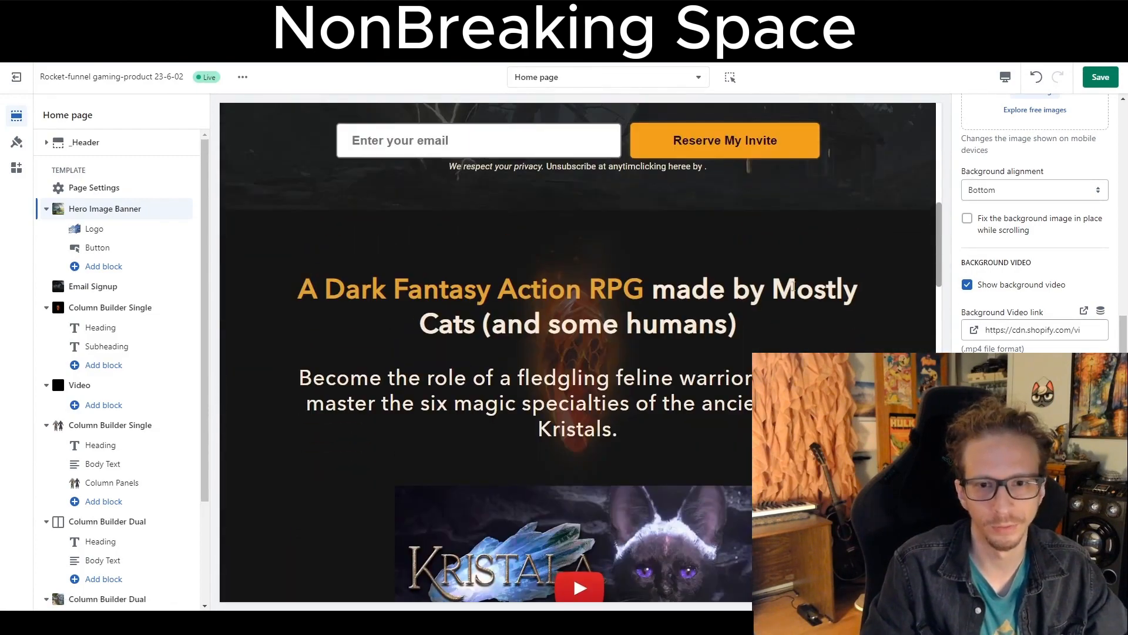
pyautogui.moveTo(794, 287); pyautogui.dragTo(472, 327)
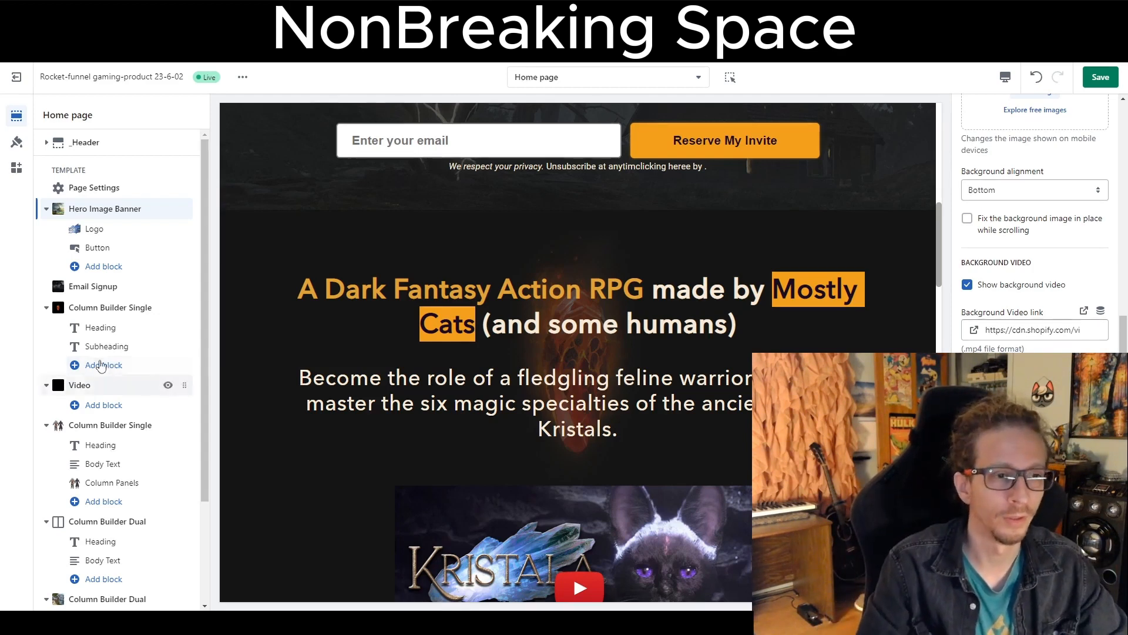
pyautogui.click(91, 333)
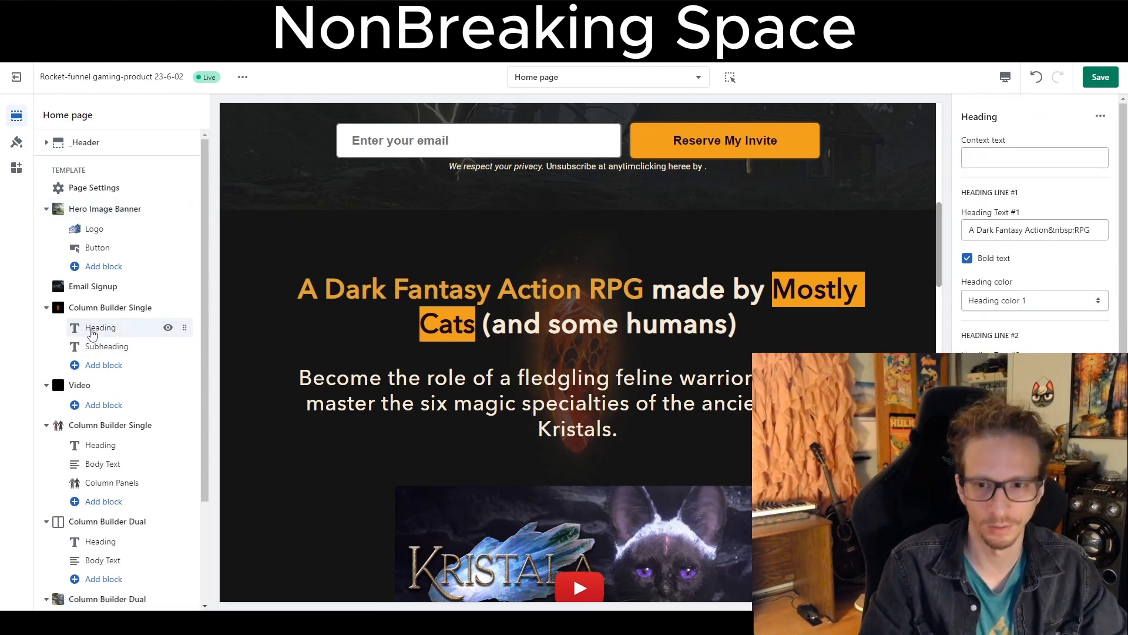
pyautogui.click(978, 233)
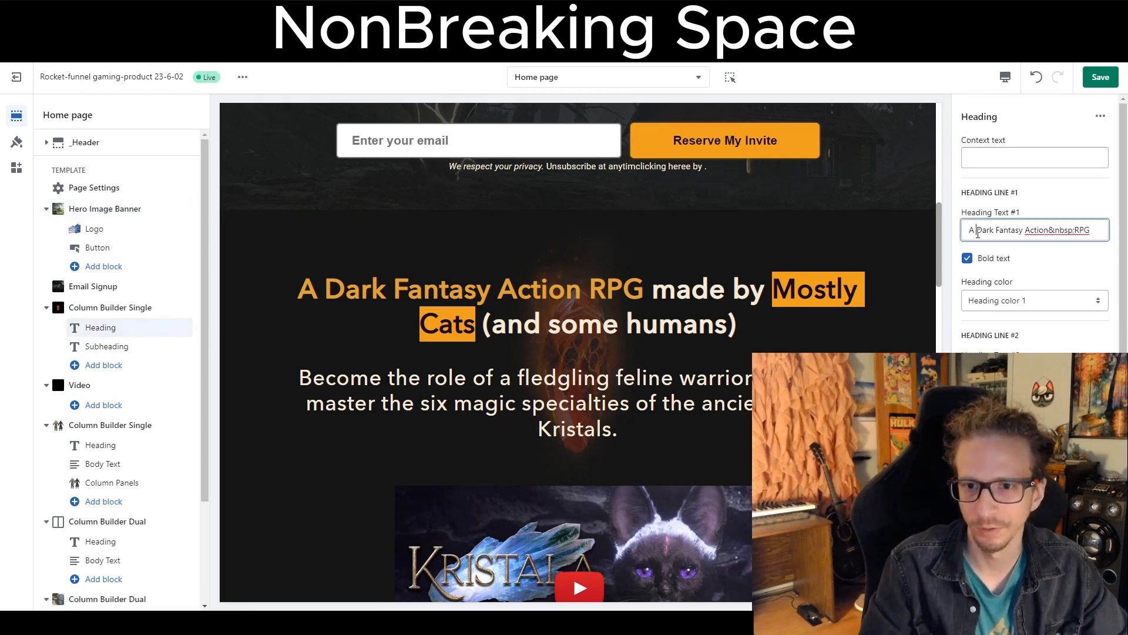
pyautogui.moveTo(1021, 217); pyautogui.dragTo(977, 214)
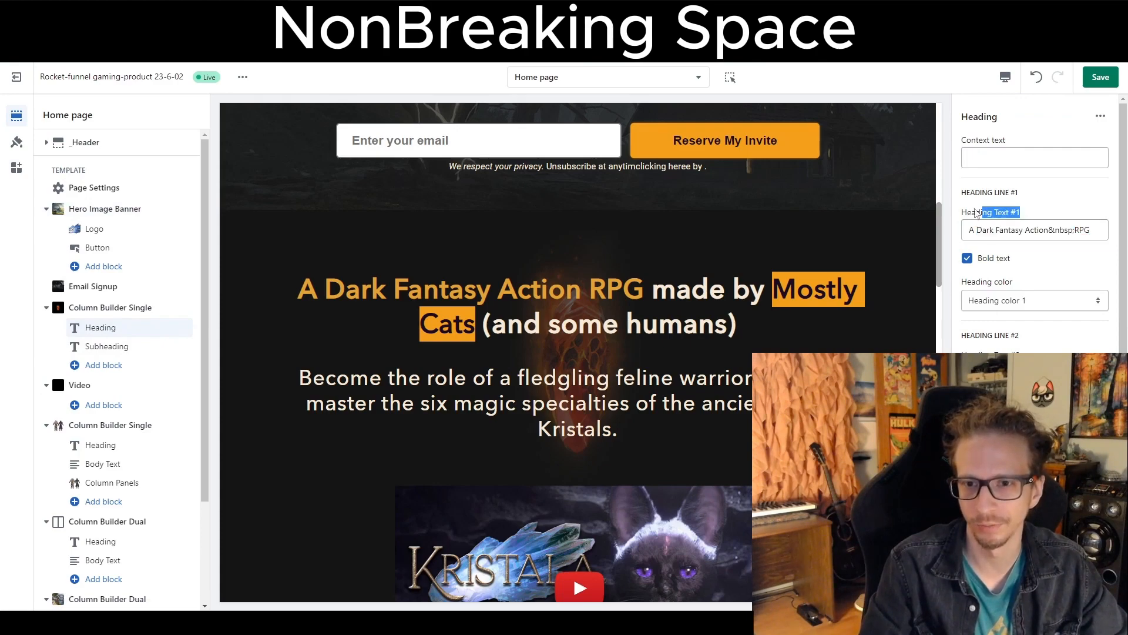
pyautogui.moveTo(1031, 341); pyautogui.dragTo(970, 334)
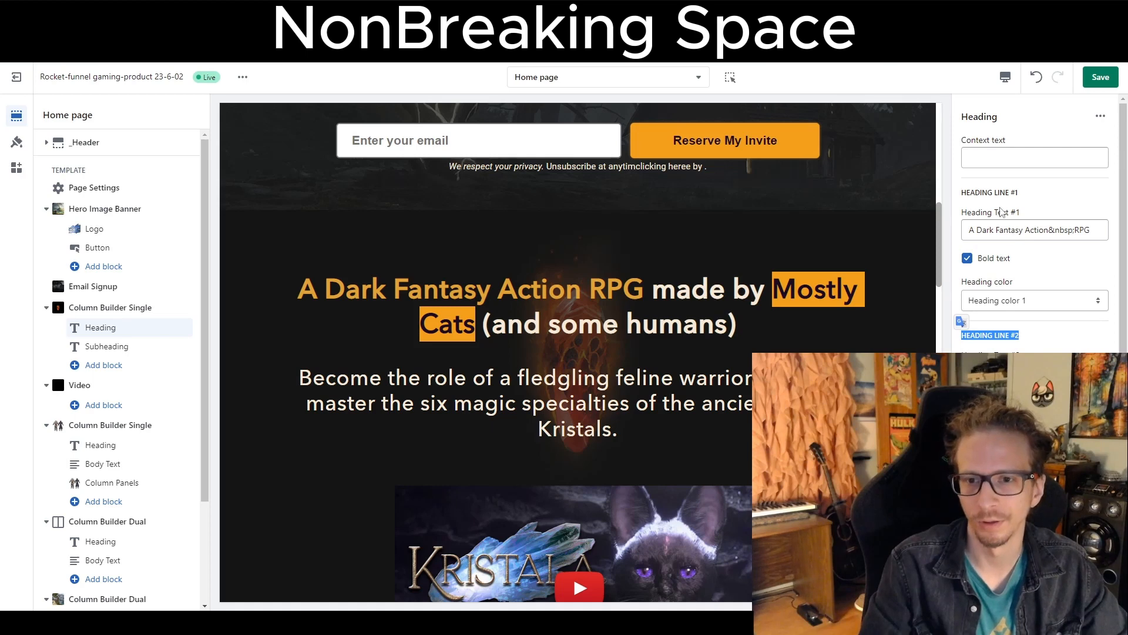
pyautogui.moveTo(999, 212); pyautogui.dragTo(1022, 214)
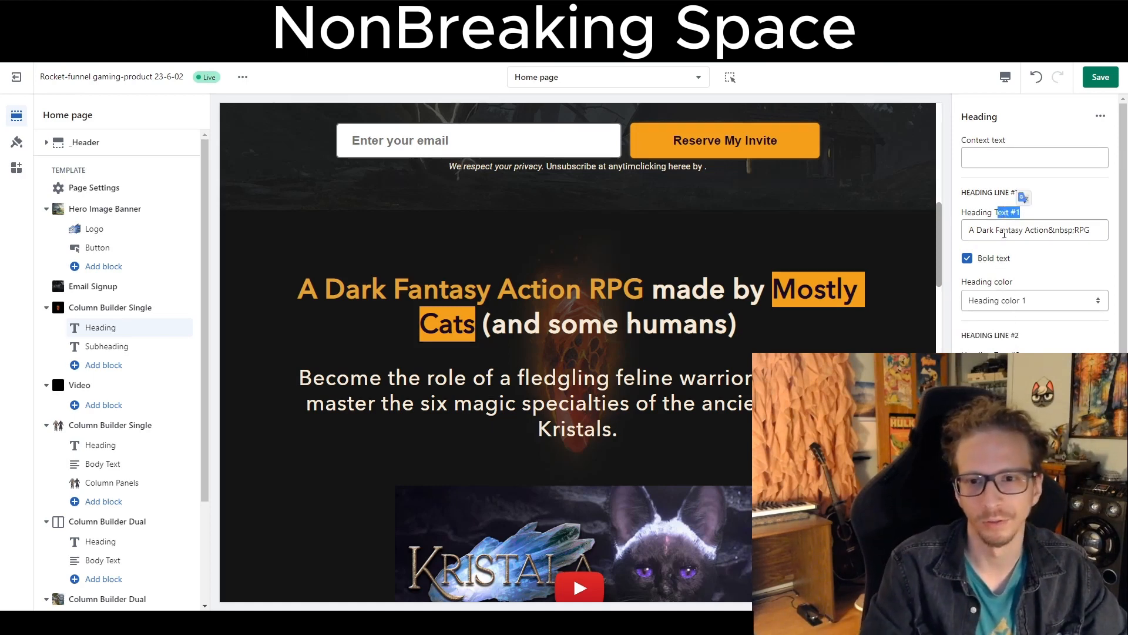
pyautogui.moveTo(977, 230); pyautogui.dragTo(1075, 230)
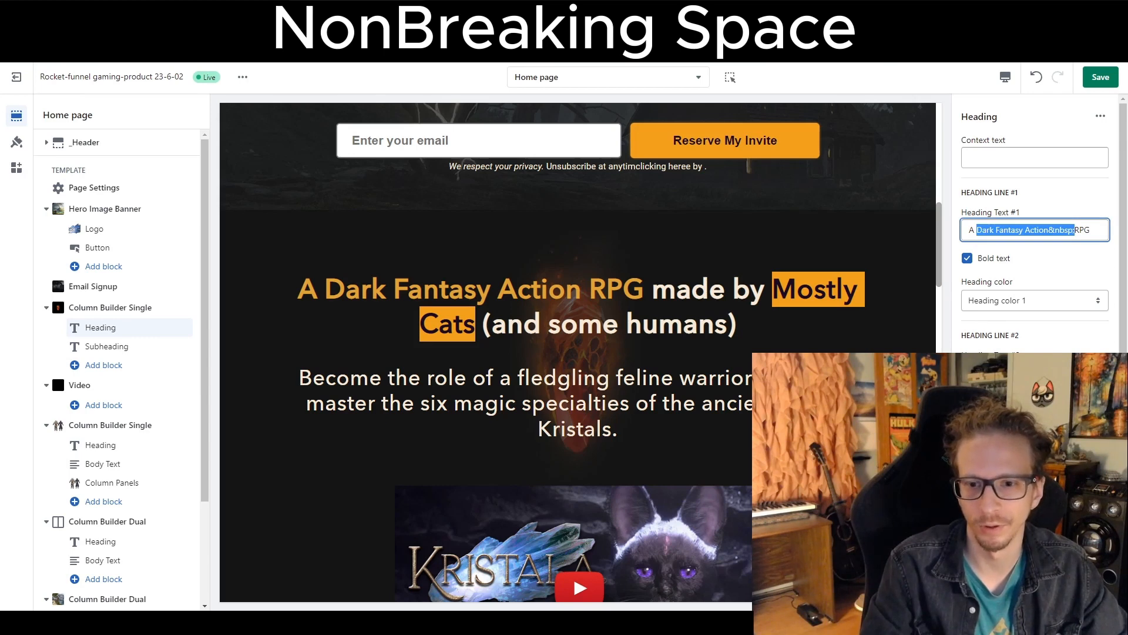
pyautogui.click(967, 401)
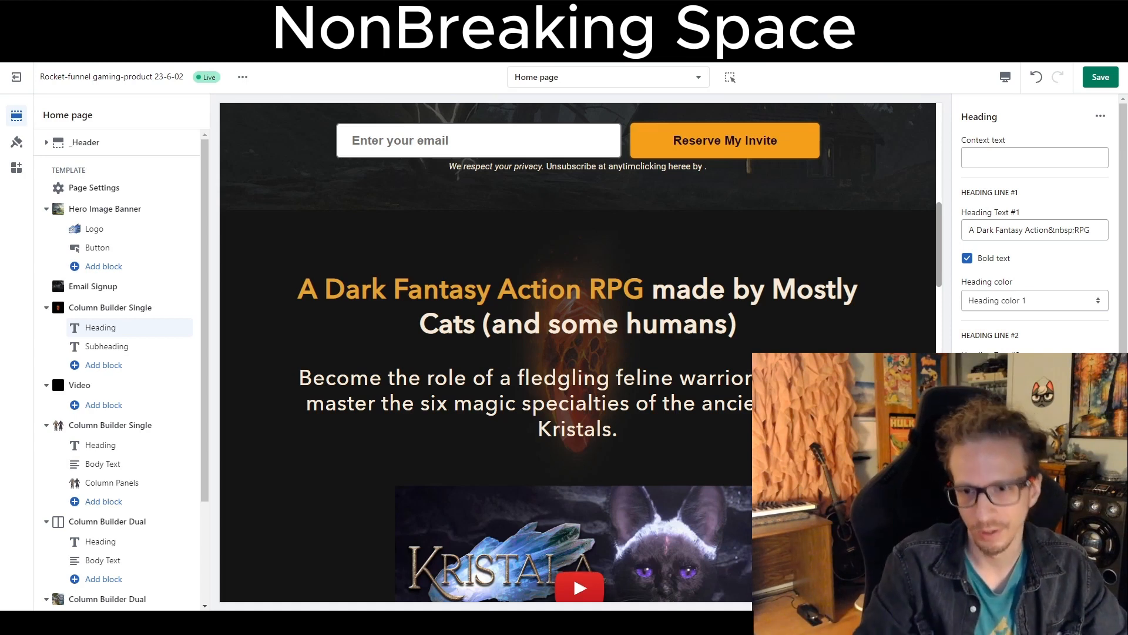
# Examine the Heading block's Heading Text #2 with its &nbsp; codes and the heading color options.
pyautogui.scroll(-2, 1038, 264)
pyautogui.click(1038, 292)
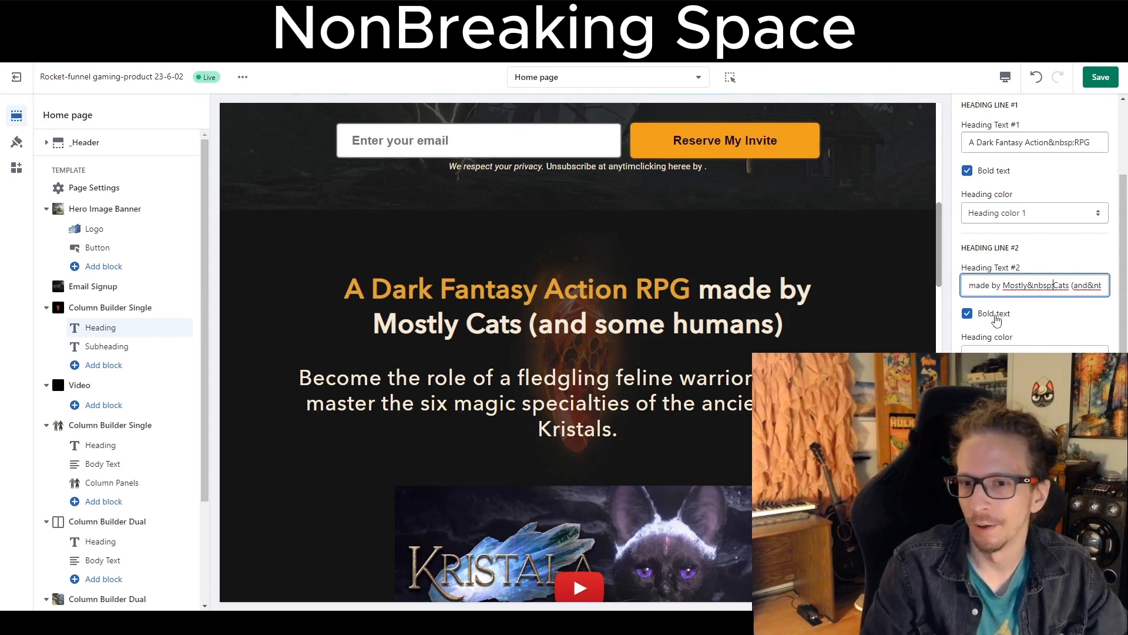
pyautogui.click(1023, 218)
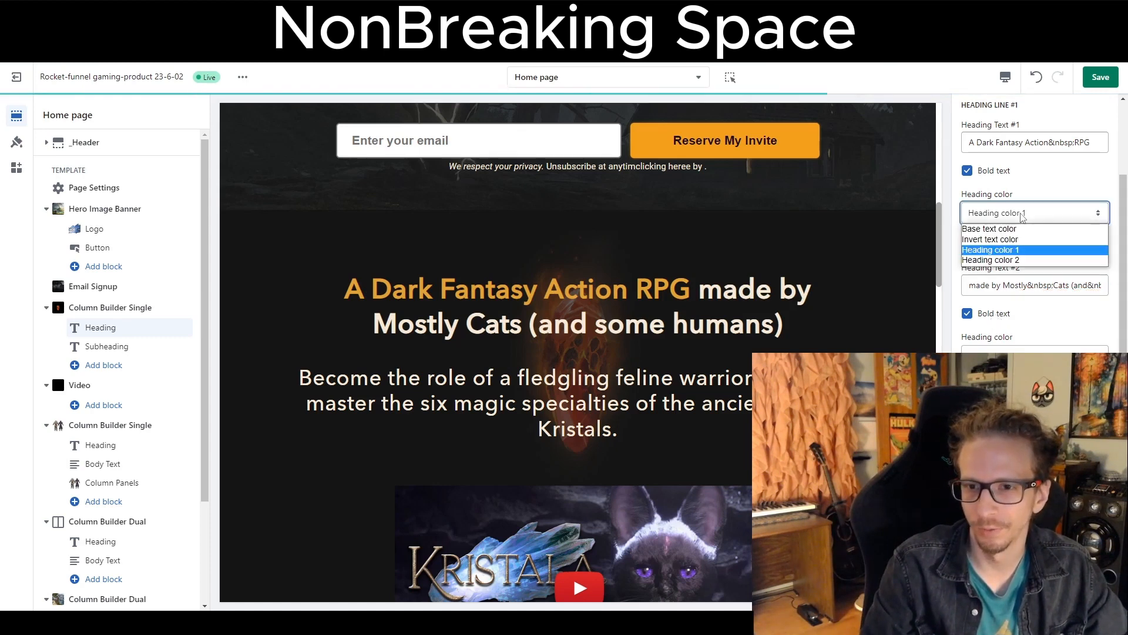
pyautogui.click(1025, 219)
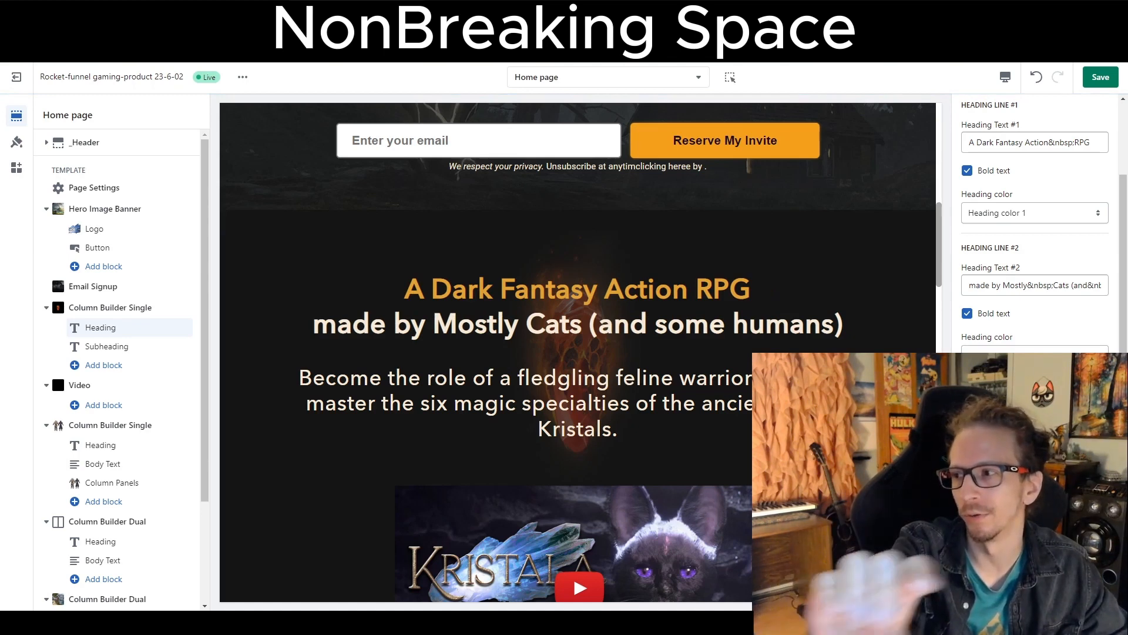
pyautogui.scroll(2, 1000, 259)
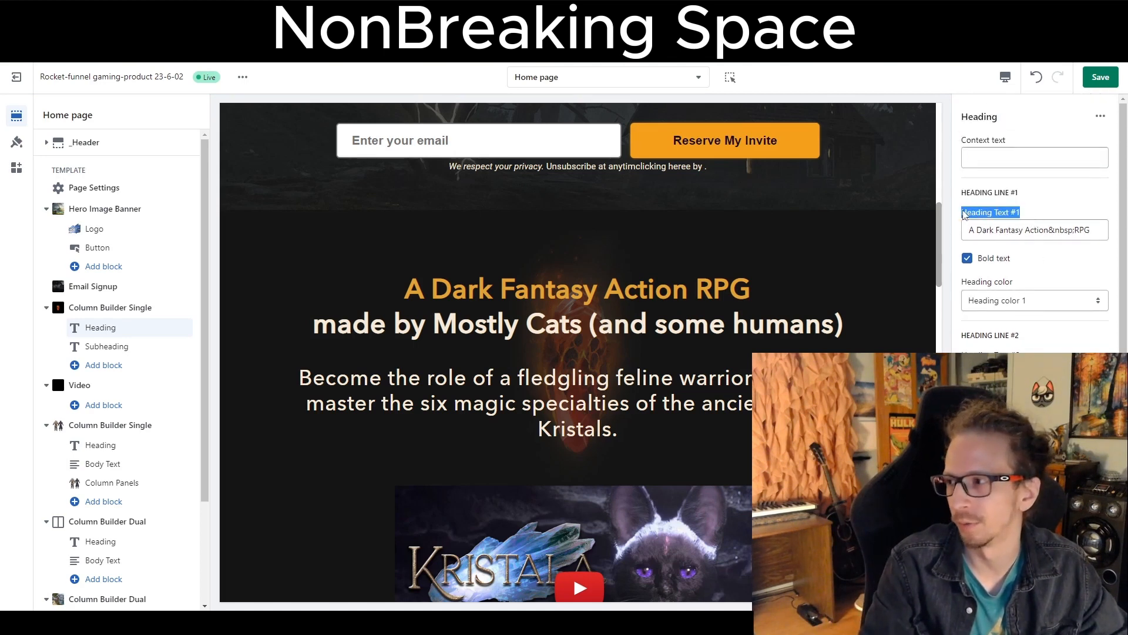
pyautogui.scroll(-2, 993, 224)
pyautogui.moveTo(1020, 247); pyautogui.dragTo(968, 249)
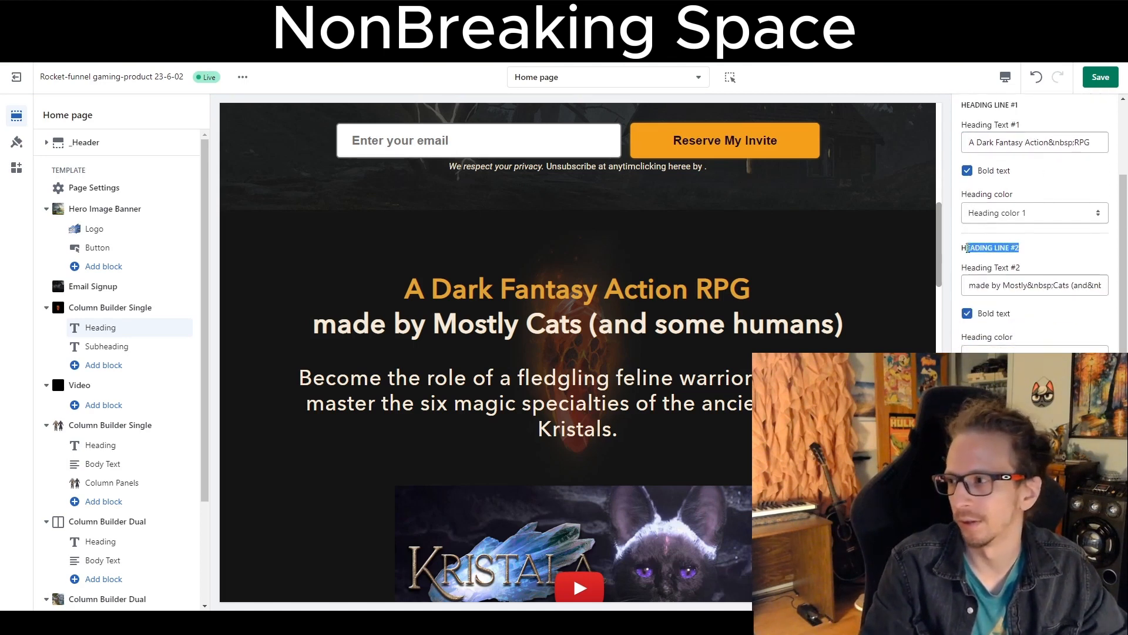
# Toggle the heading's divider options on and off.
pyautogui.click(967, 383)
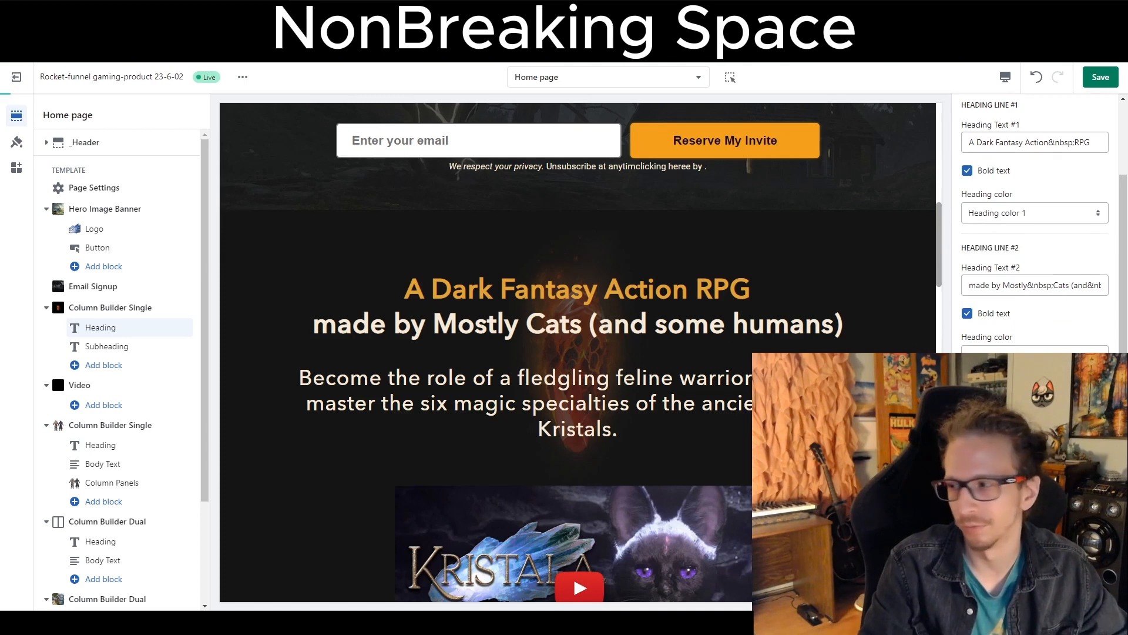
pyautogui.click(967, 383)
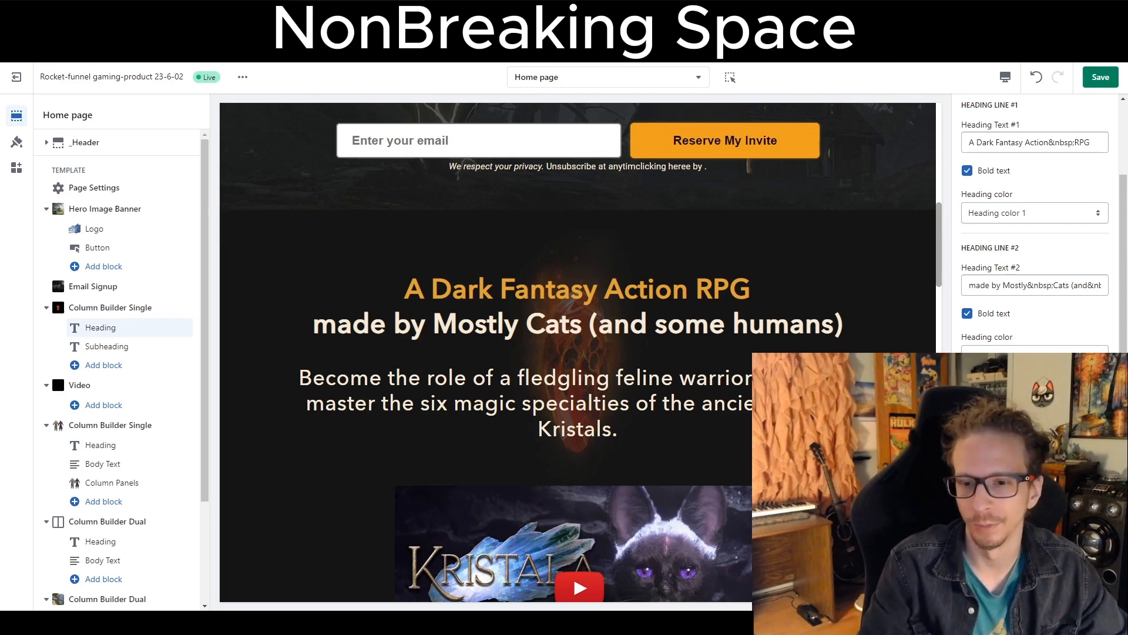
pyautogui.click(967, 407)
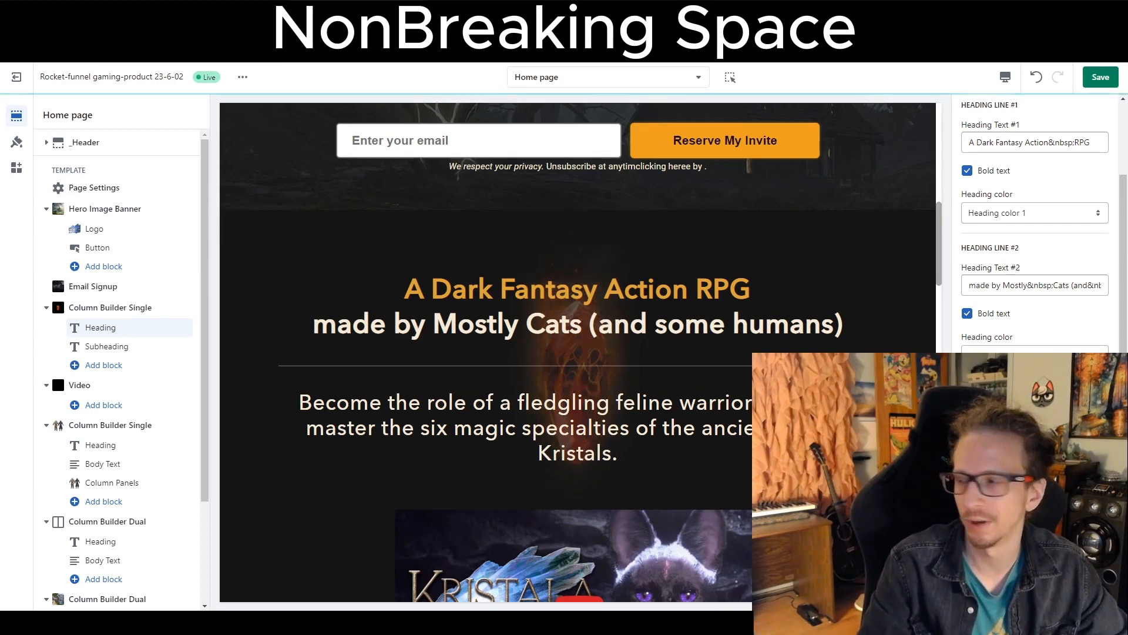
pyautogui.click(967, 408)
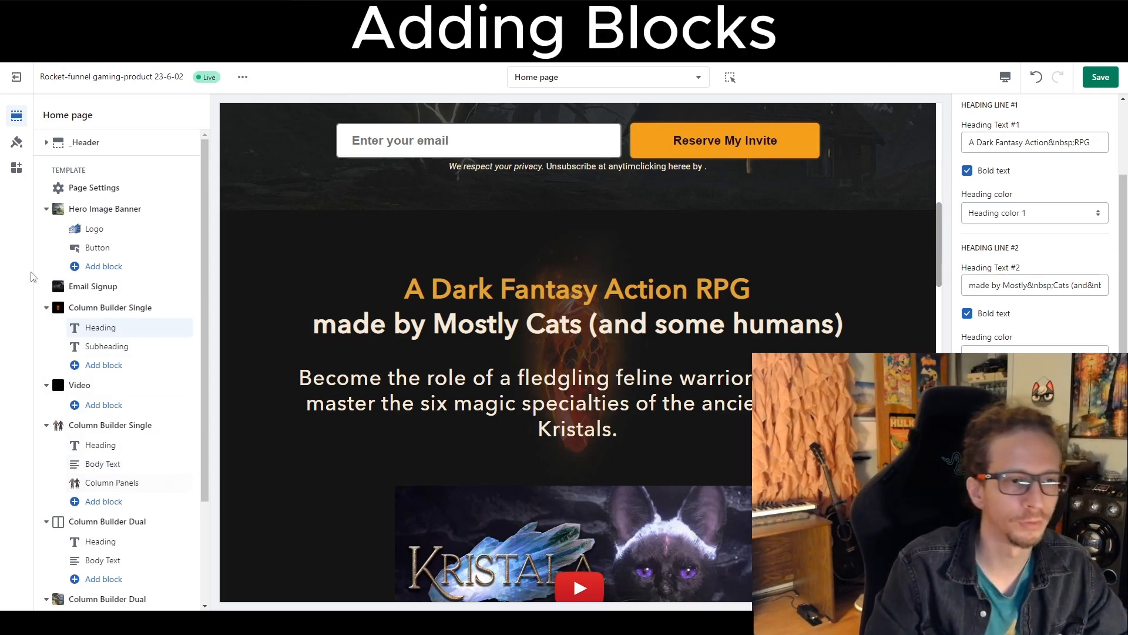
# Open the Hero Image Banner's Button block and try different button colors before returning to the original.
pyautogui.click(94, 348)
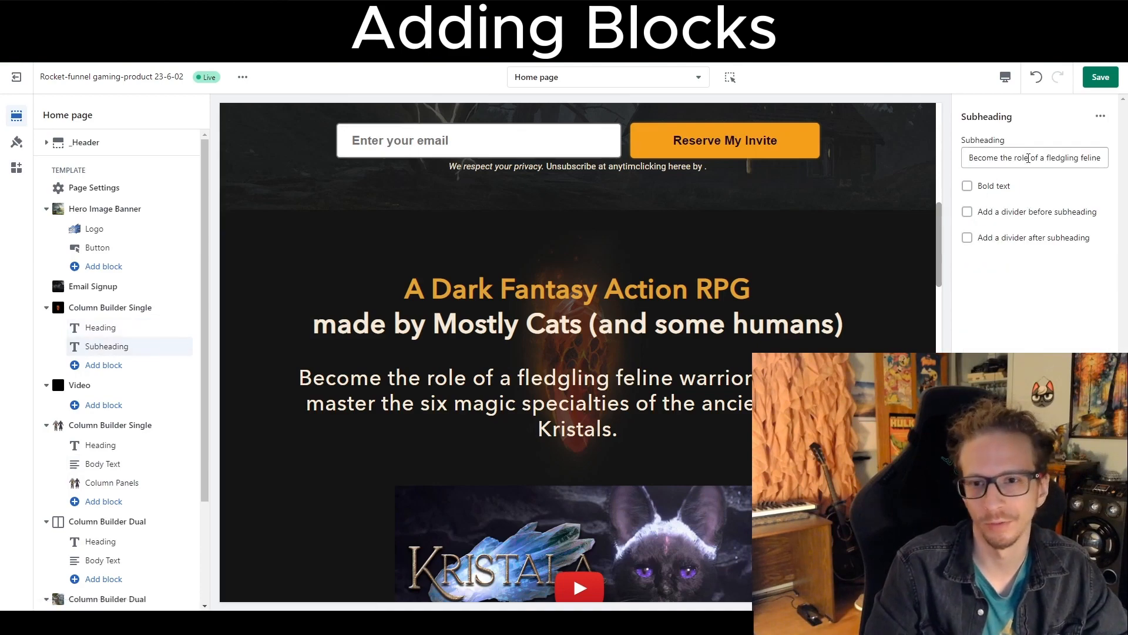
pyautogui.click(107, 247)
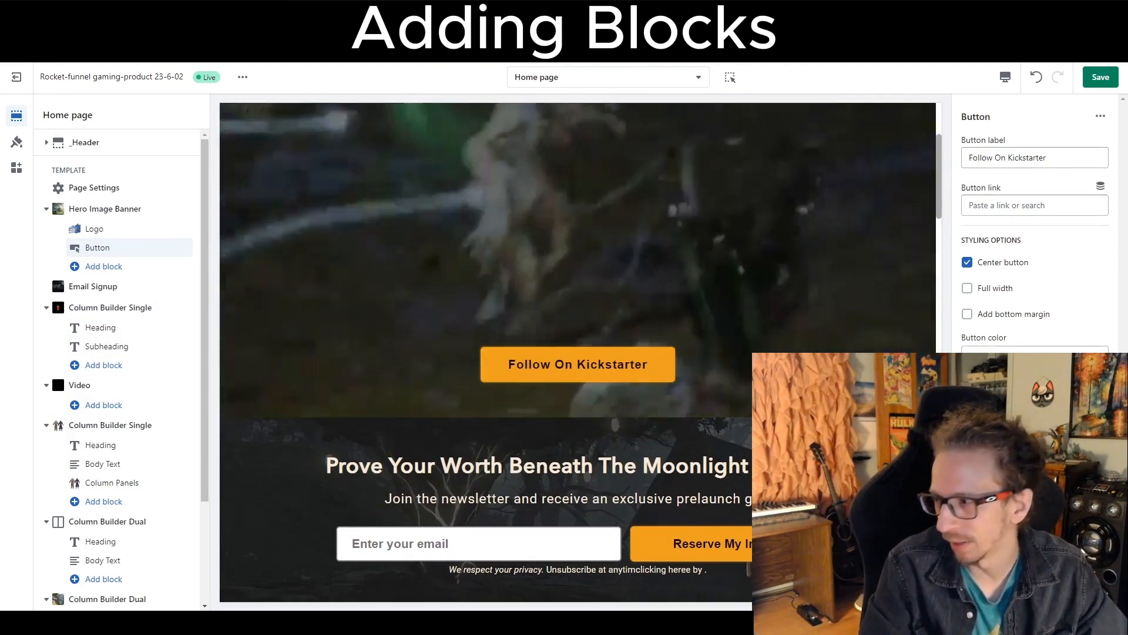
pyautogui.click(1035, 356)
pyautogui.click(1035, 382)
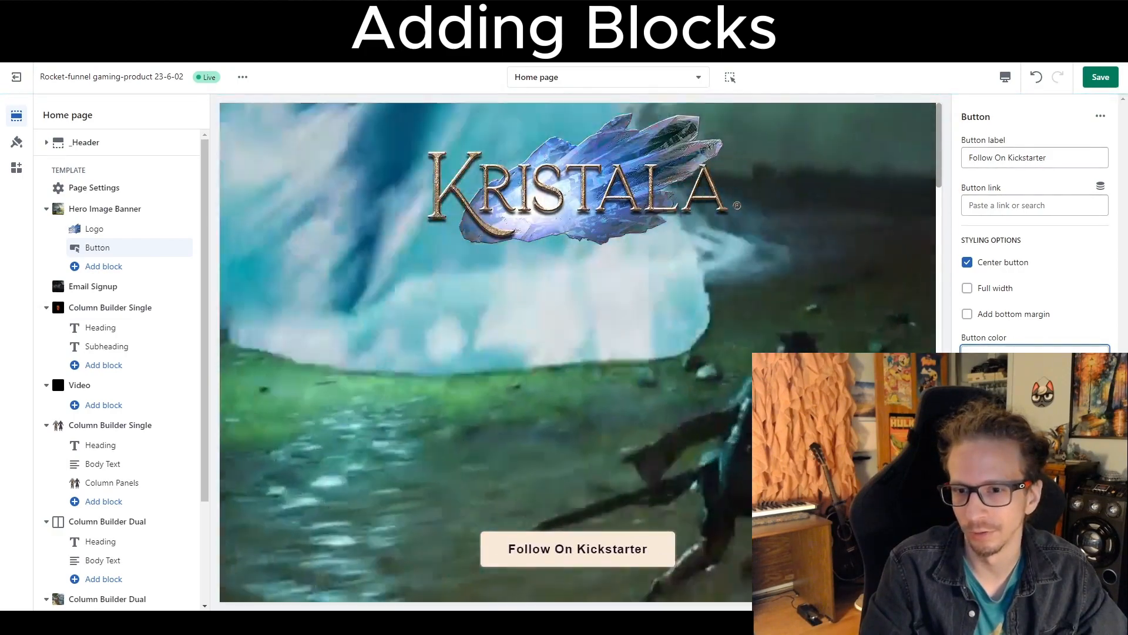
pyautogui.click(1035, 357)
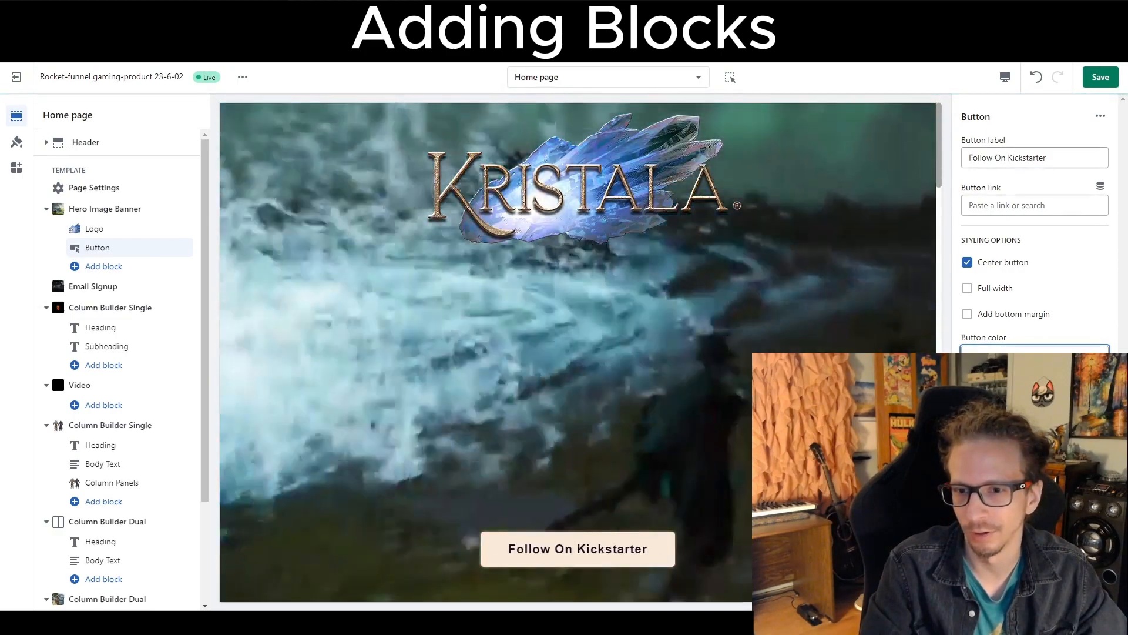
pyautogui.click(1035, 394)
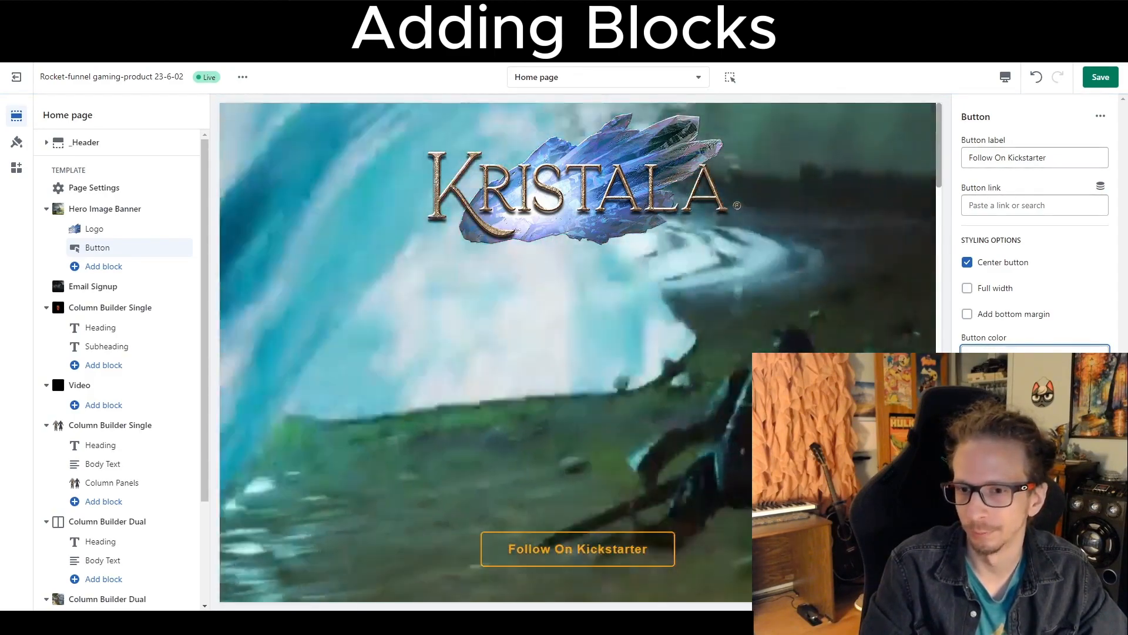
pyautogui.click(1035, 356)
pyautogui.click(1035, 379)
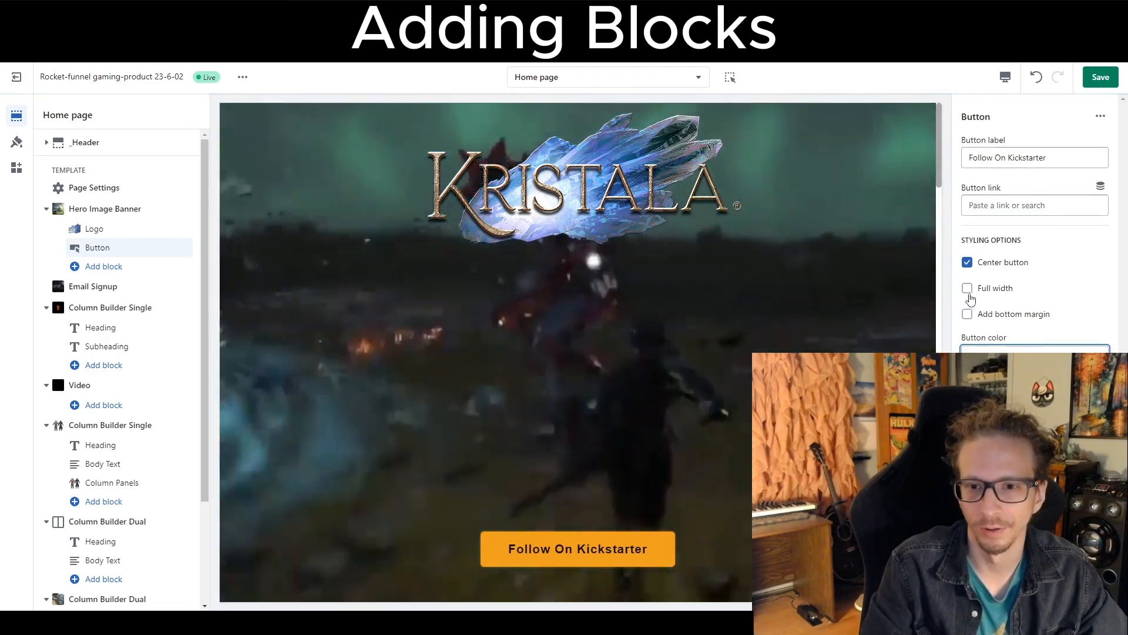
# Toggle the button's Full width and Add bottom margin options on and off.
pyautogui.click(968, 288)
pyautogui.click(968, 289)
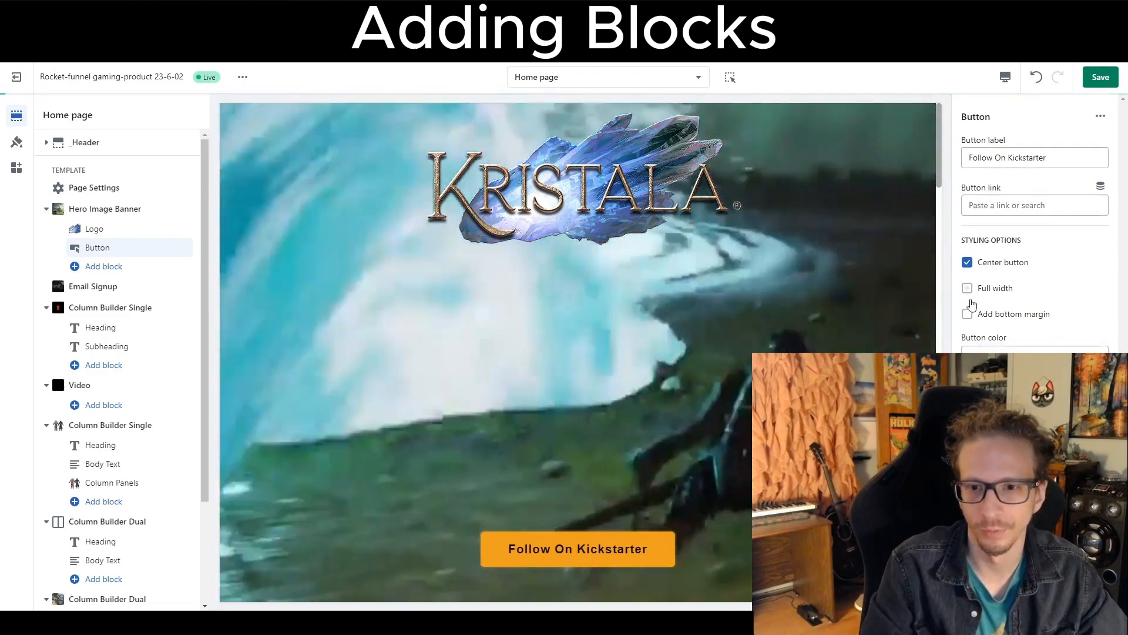
pyautogui.click(968, 314)
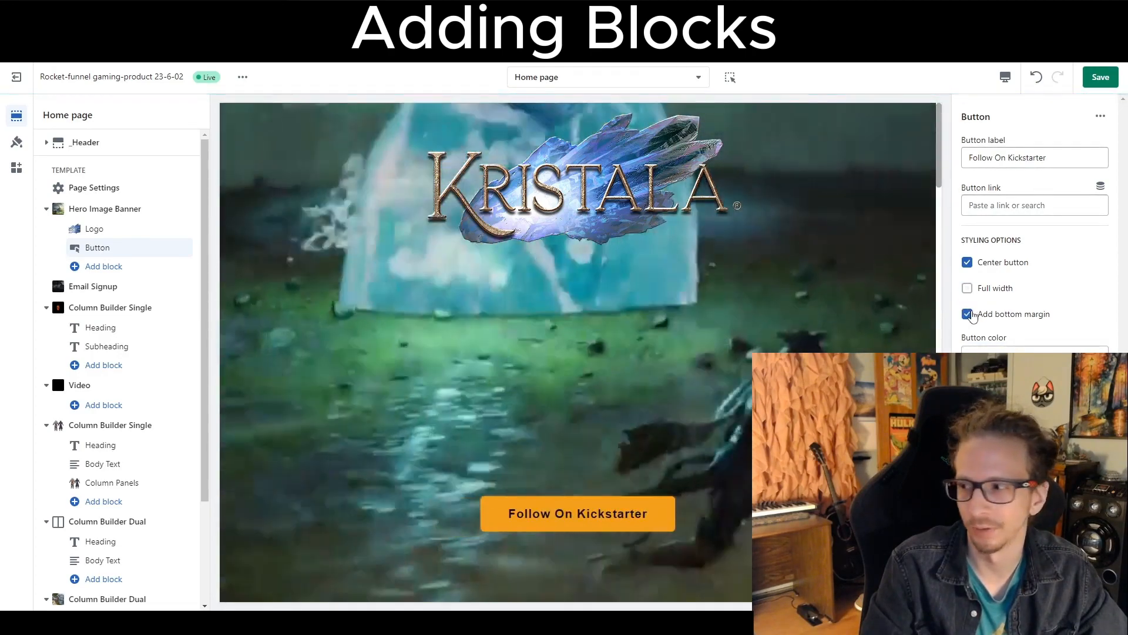
pyautogui.click(968, 314)
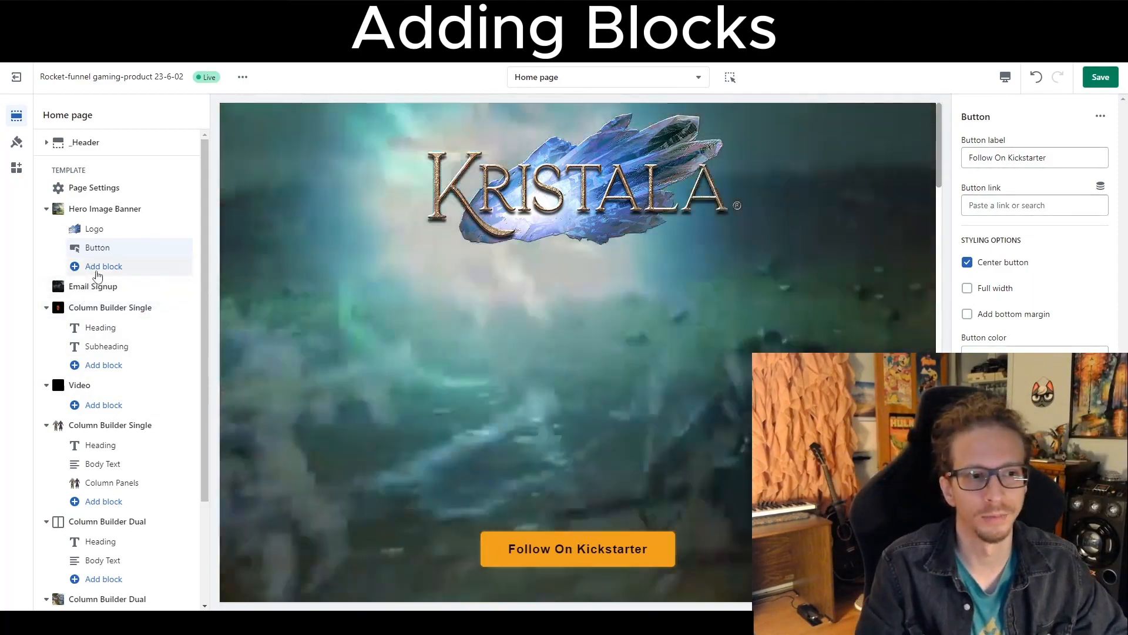
# Browse the available blocks for the Hero Image Banner, Video and second Column Builder Single sections, then open its Body Text block.
pyautogui.click(97, 269)
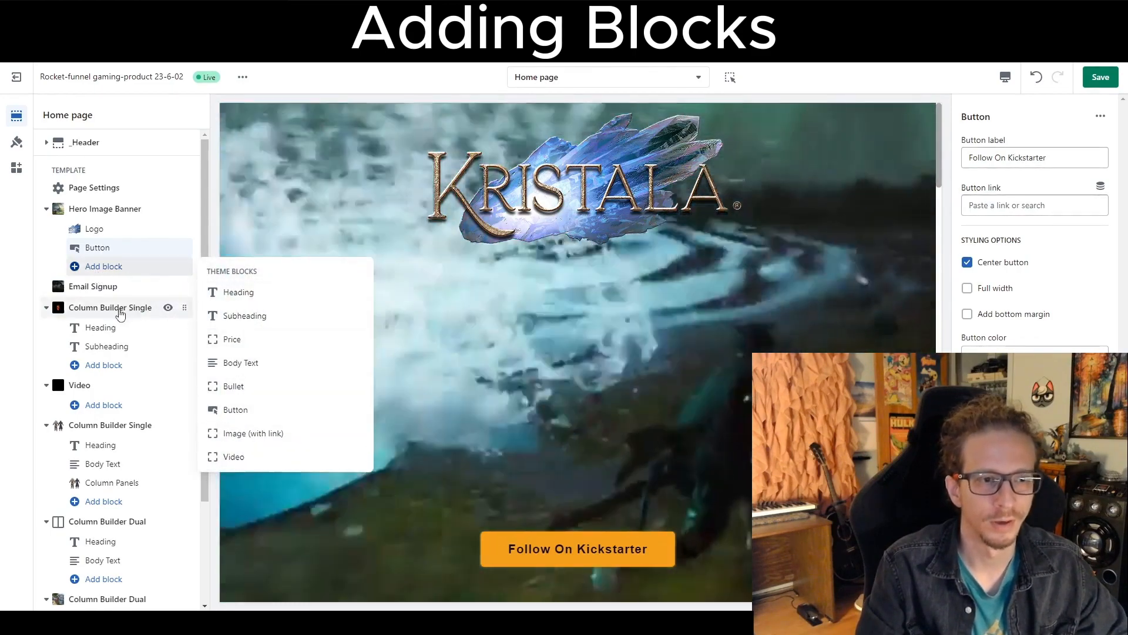
pyautogui.click(121, 315)
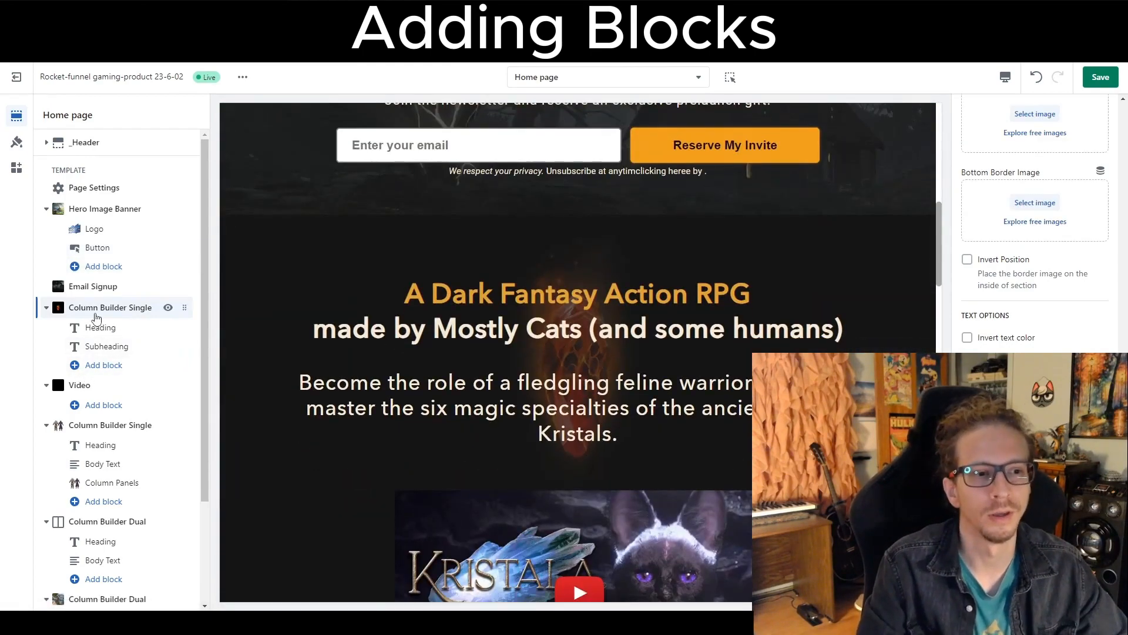
pyautogui.click(104, 267)
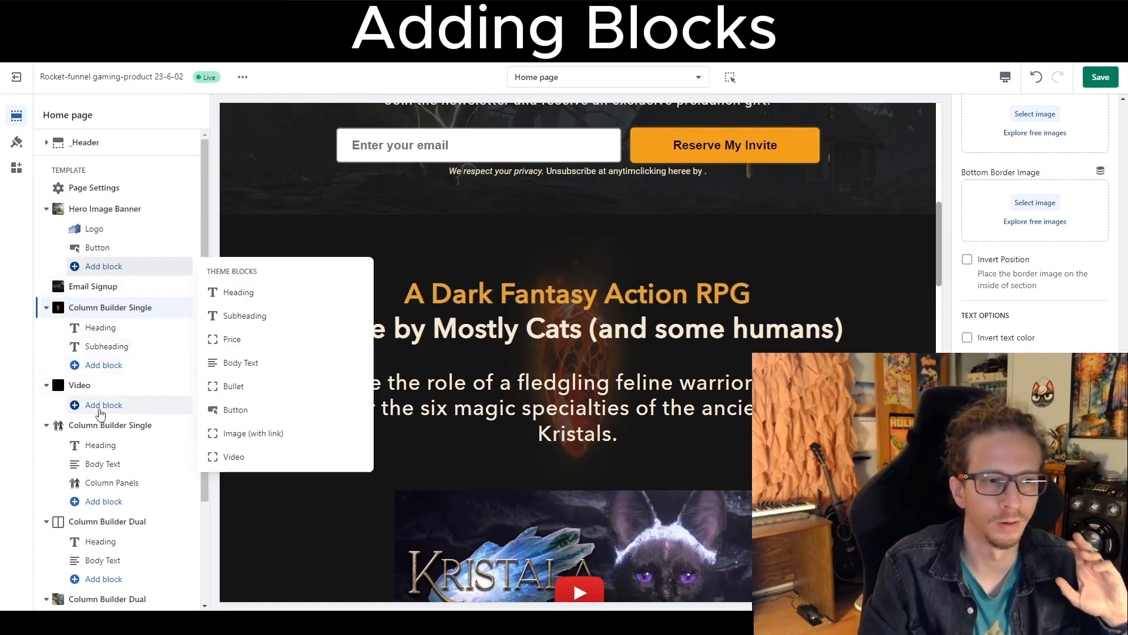
pyautogui.click(100, 407)
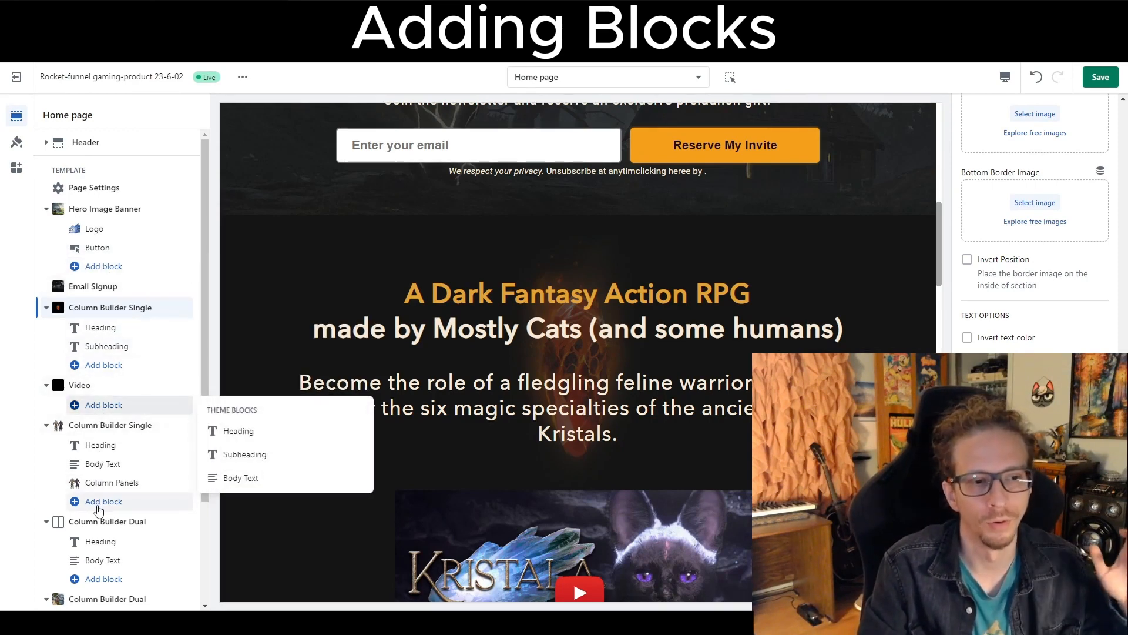
pyautogui.click(98, 504)
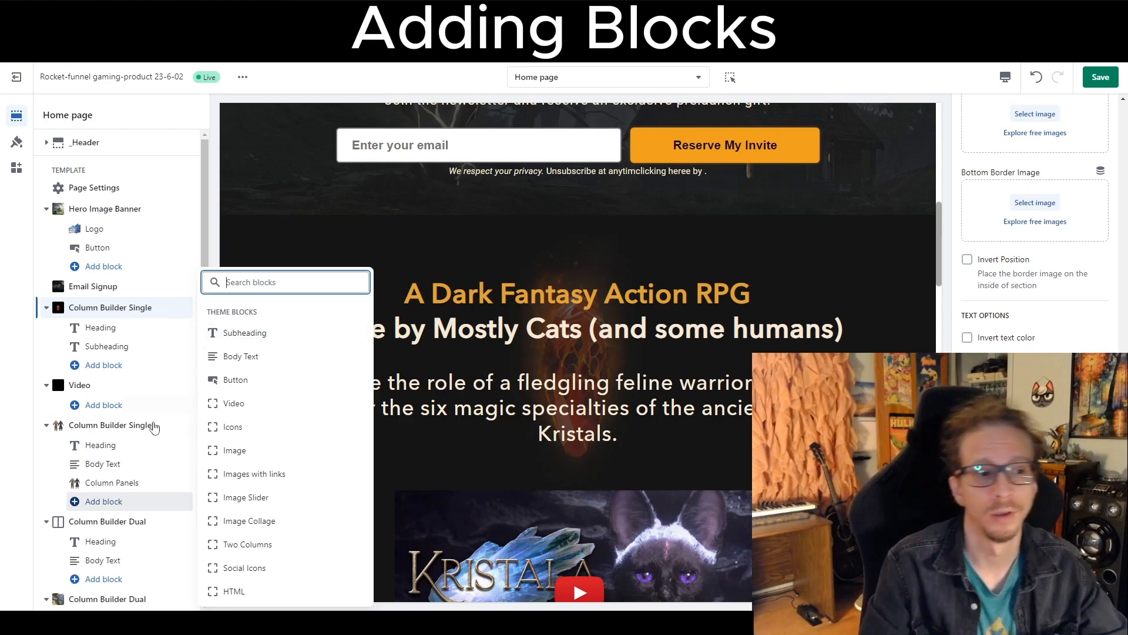
pyautogui.scroll(-2, 142, 476)
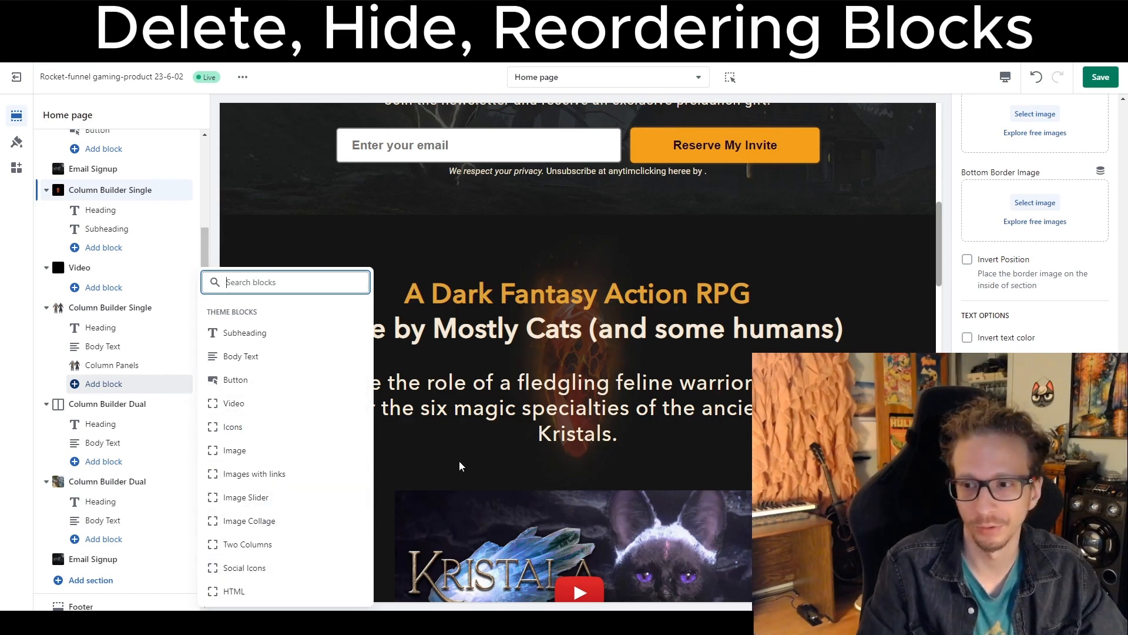
pyautogui.click(103, 384)
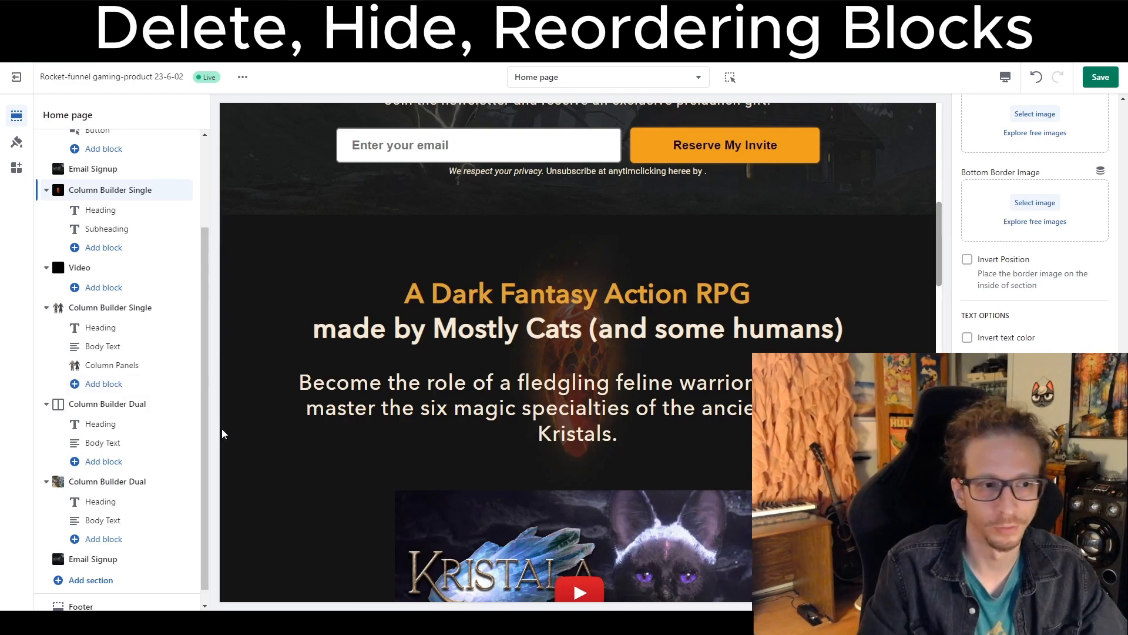
pyautogui.click(117, 348)
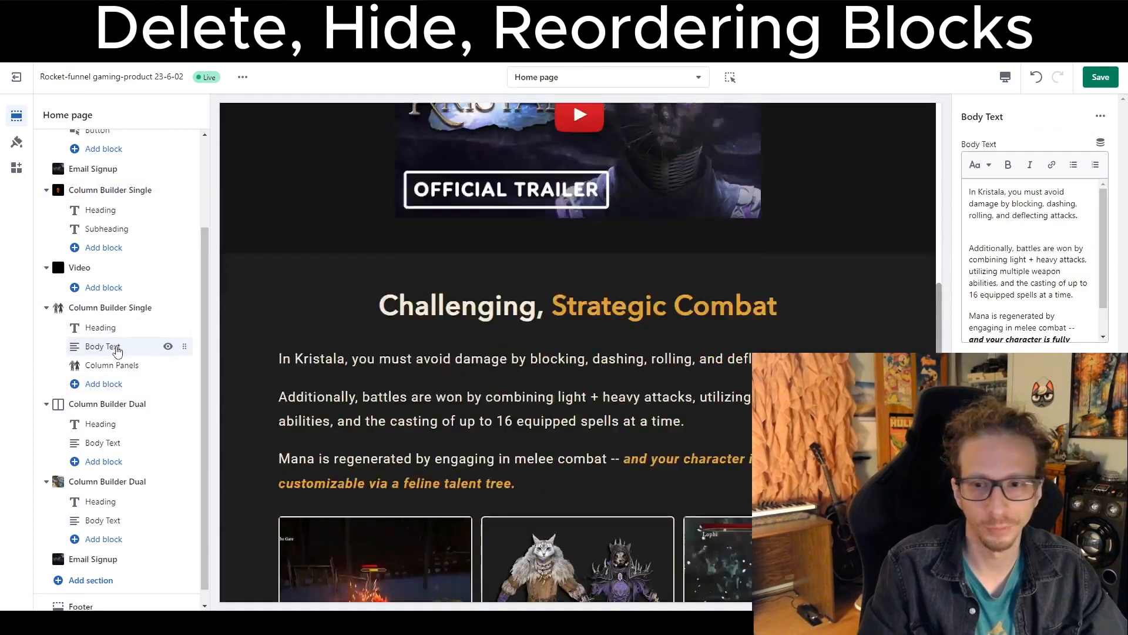
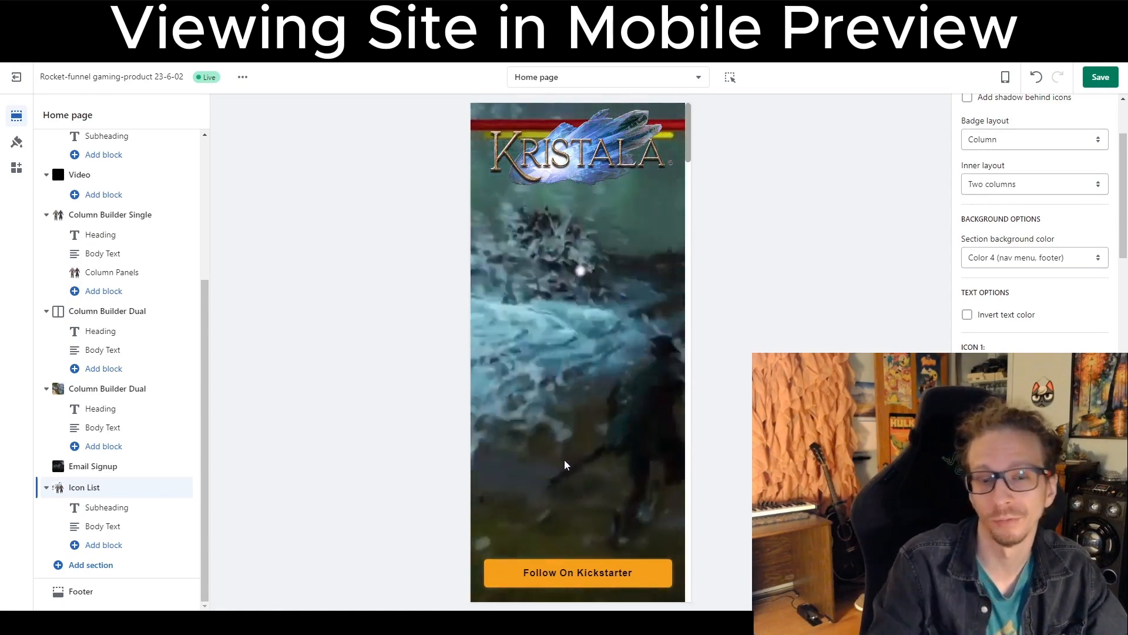
# Open the global theme settings and examine the Theme Settings group's tracking, background transparency and font options.
pyautogui.scroll(-10, 566, 465)
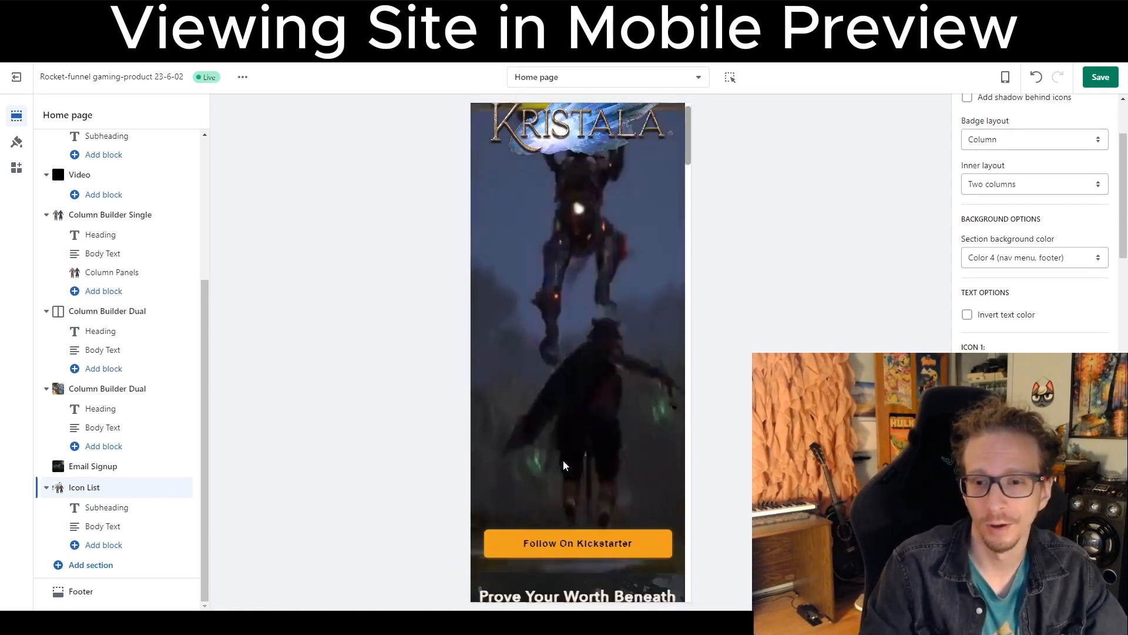
pyautogui.scroll(2, 563, 462)
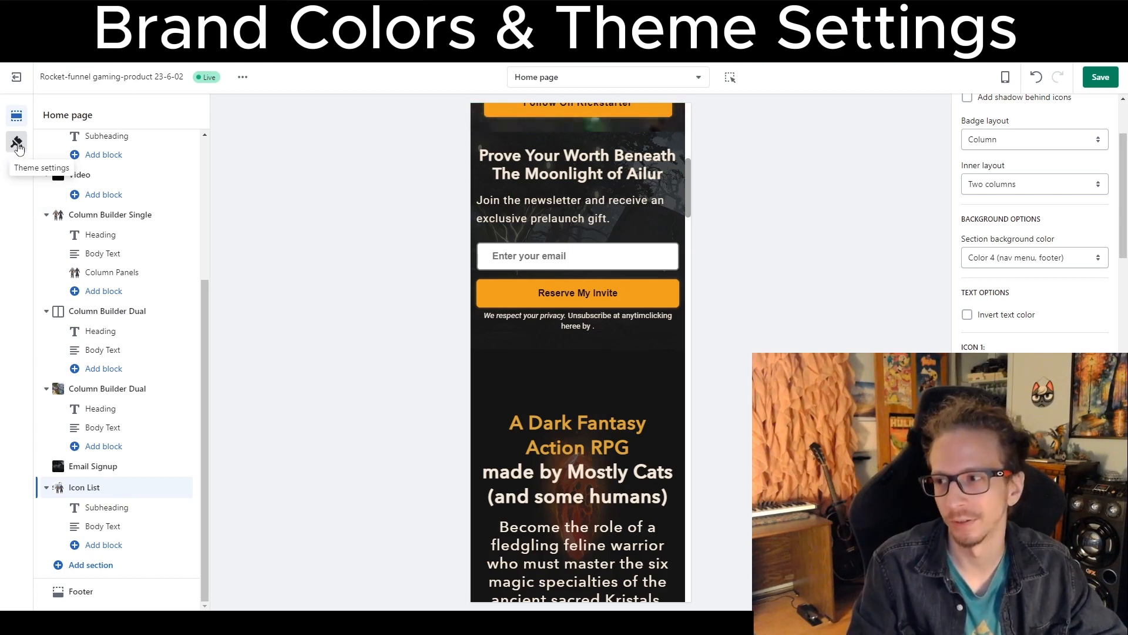
pyautogui.click(16, 144)
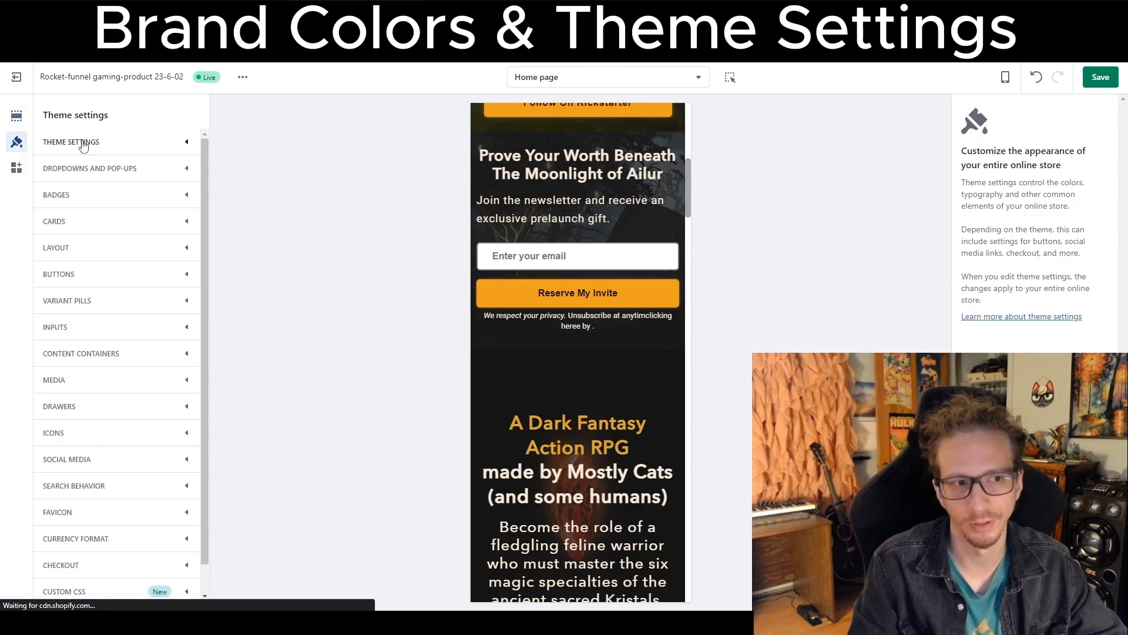
pyautogui.click(179, 150)
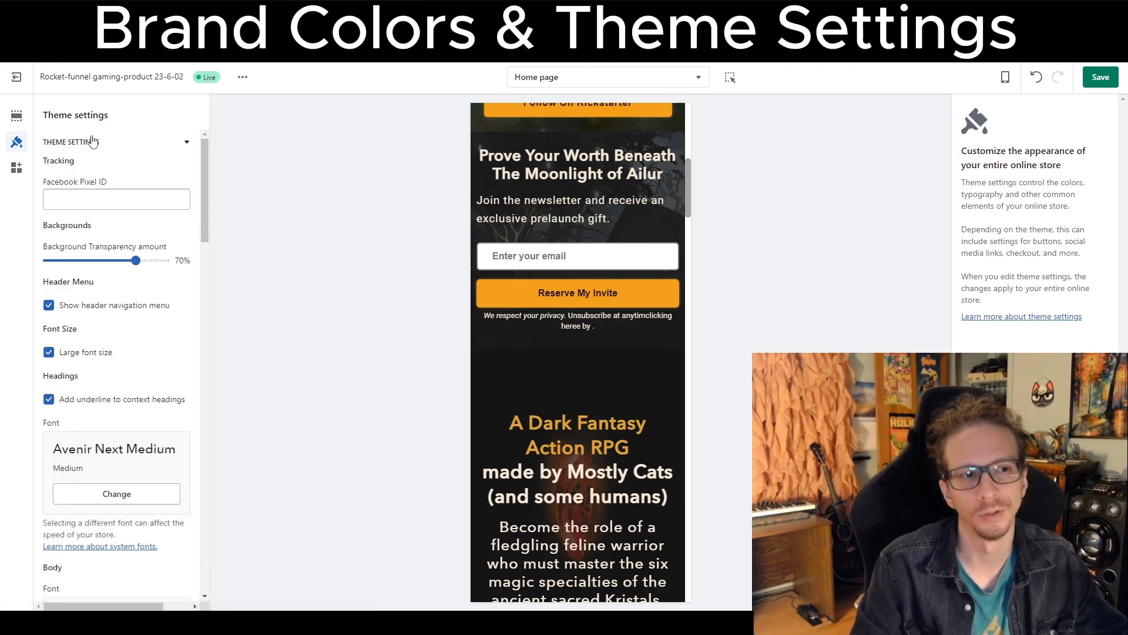
pyautogui.scroll(-3, 71, 187)
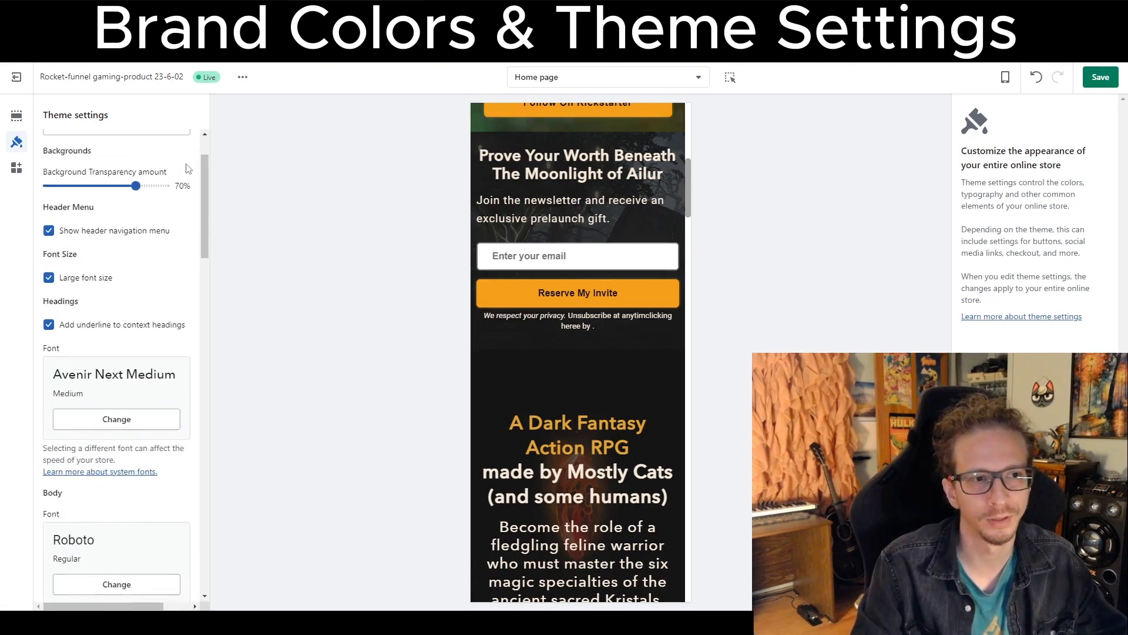
pyautogui.scroll(3, 73, 189)
pyautogui.moveTo(53, 184); pyautogui.dragTo(116, 184)
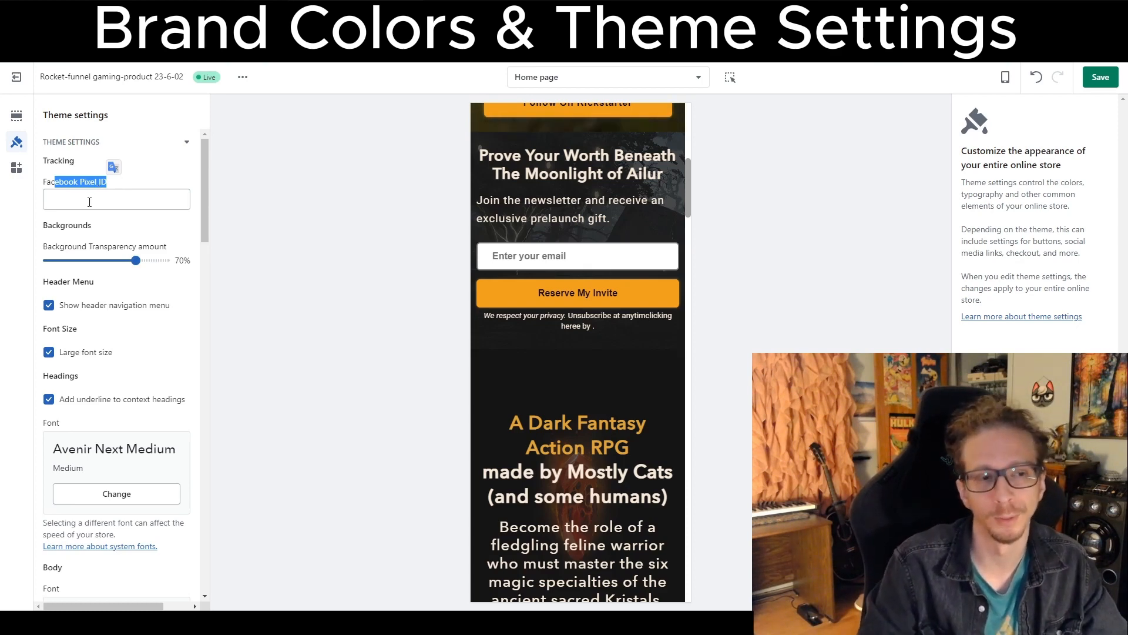
pyautogui.scroll(-1, 91, 235)
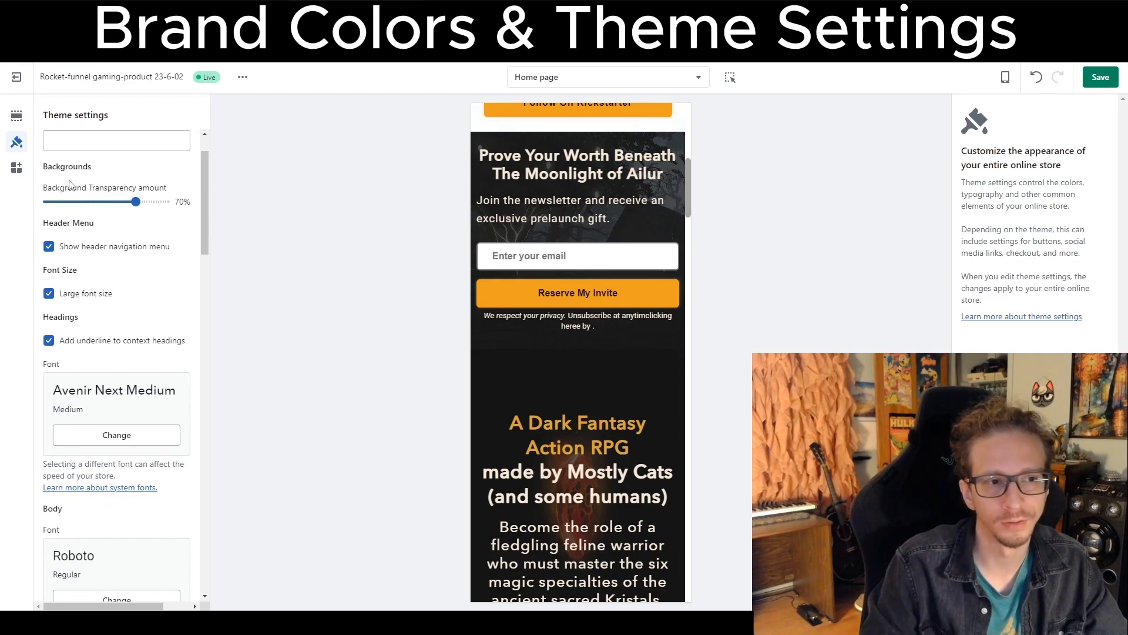
pyautogui.moveTo(67, 188); pyautogui.dragTo(160, 188)
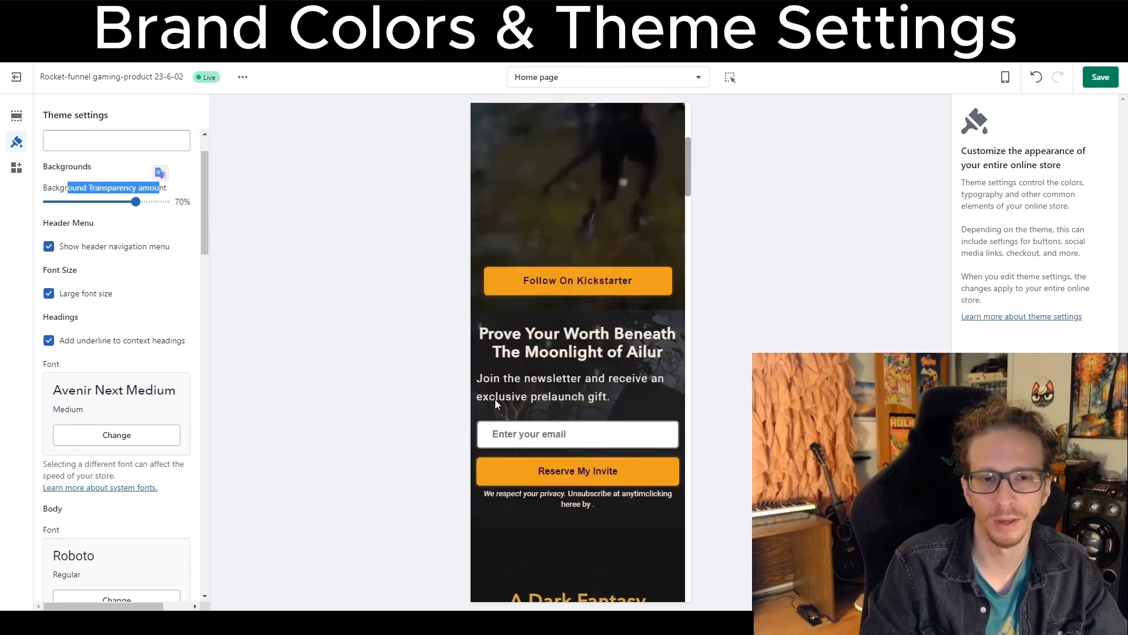
# Return to the sections list and inspect the Hero Image Banner, Column Builder Single, Video and Email Signup section settings.
pyautogui.click(16, 115)
pyautogui.scroll(3, 94, 212)
pyautogui.click(94, 210)
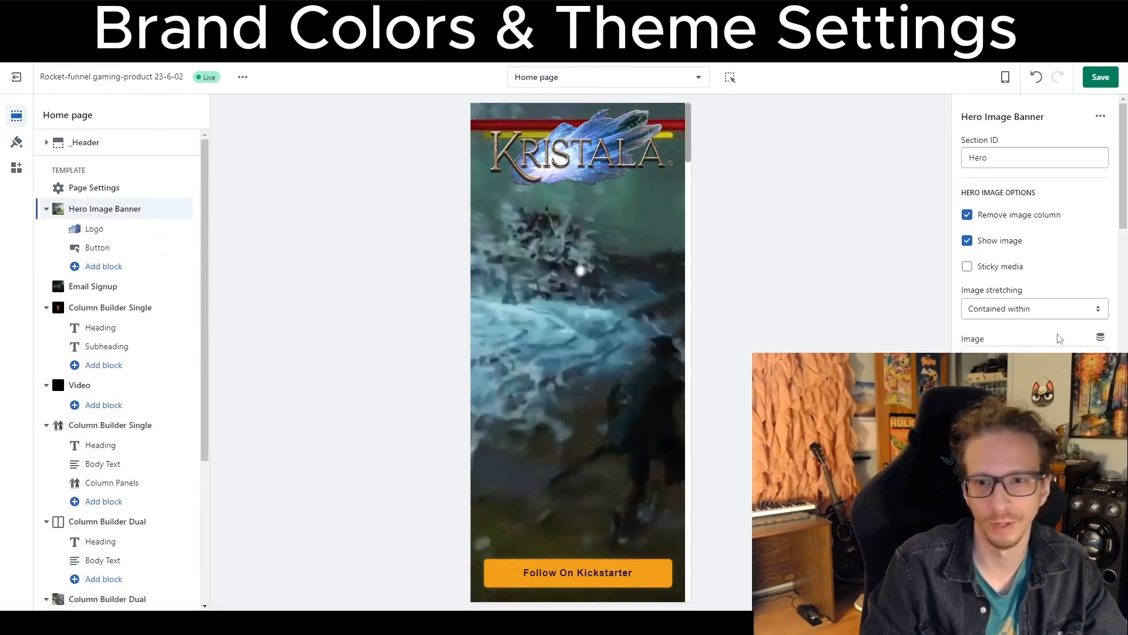
pyautogui.scroll(-2, 1061, 336)
pyautogui.scroll(-3, 1063, 340)
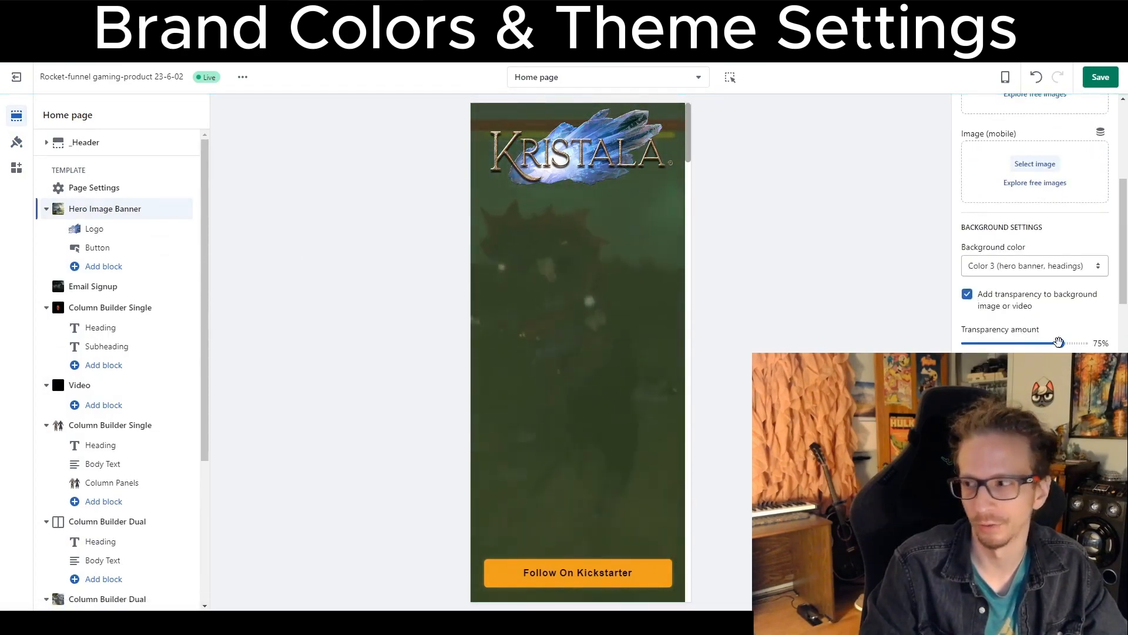
pyautogui.scroll(-1, 1061, 343)
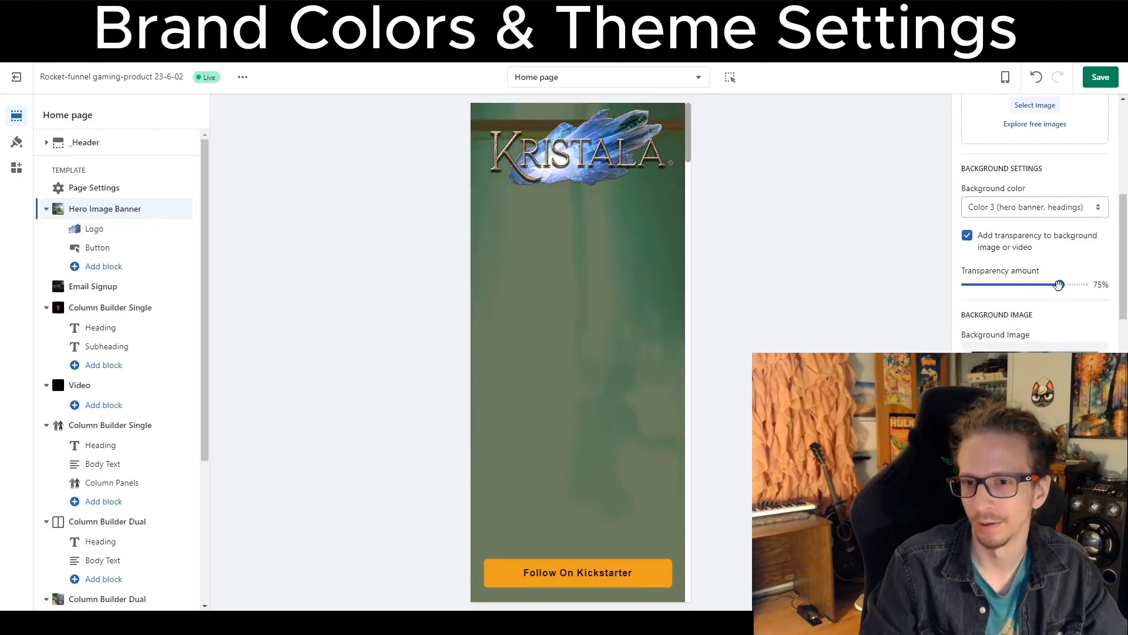
pyautogui.moveTo(1061, 284)
pyautogui.mouseDown()
pyautogui.moveTo(985, 286)
pyautogui.moveTo(1060, 285)
pyautogui.mouseUp()
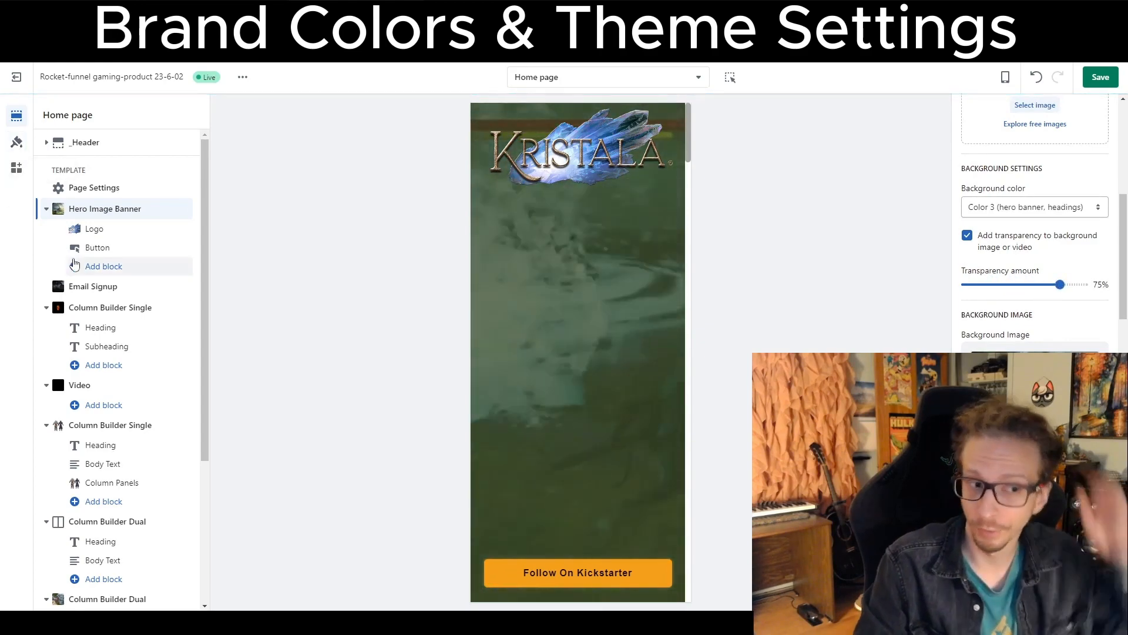
pyautogui.click(108, 308)
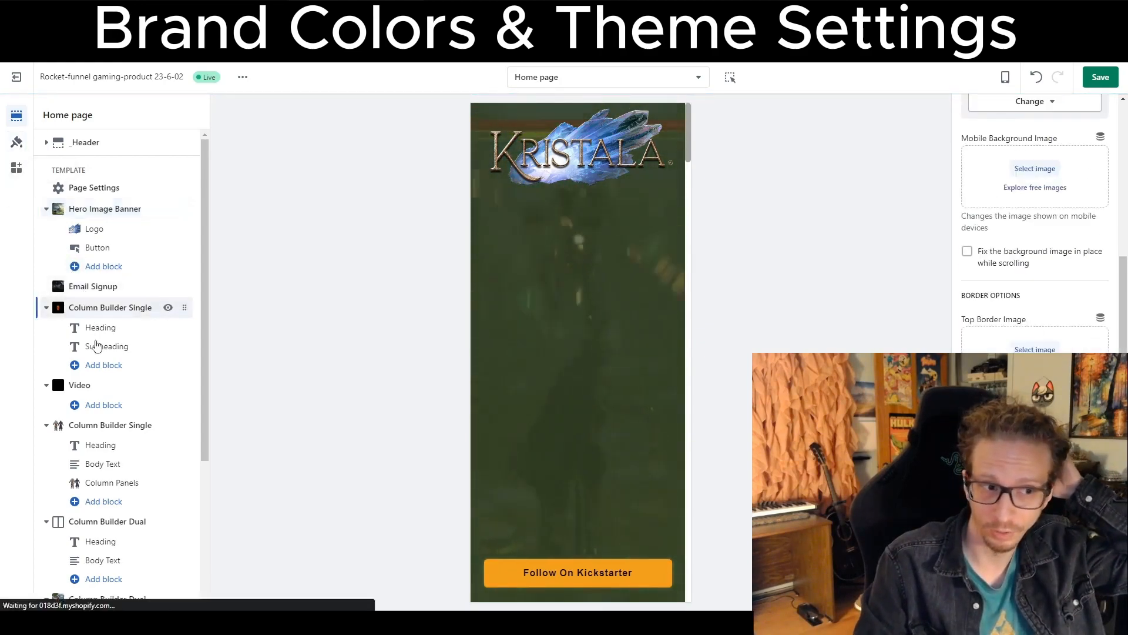
pyautogui.click(87, 386)
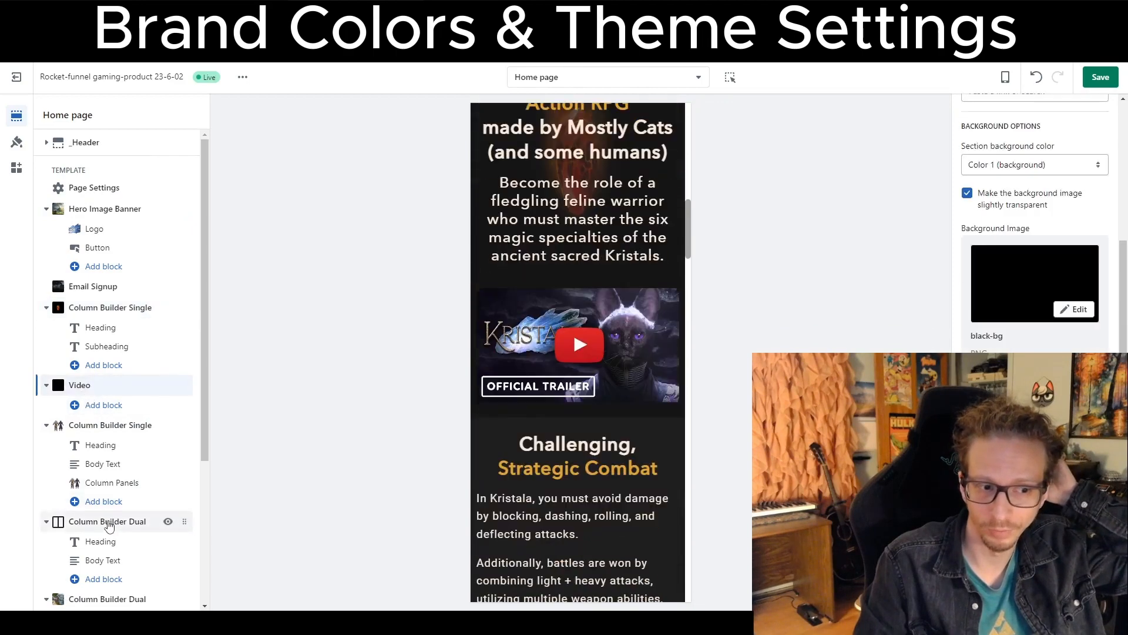
pyautogui.scroll(-3, 112, 521)
pyautogui.click(98, 466)
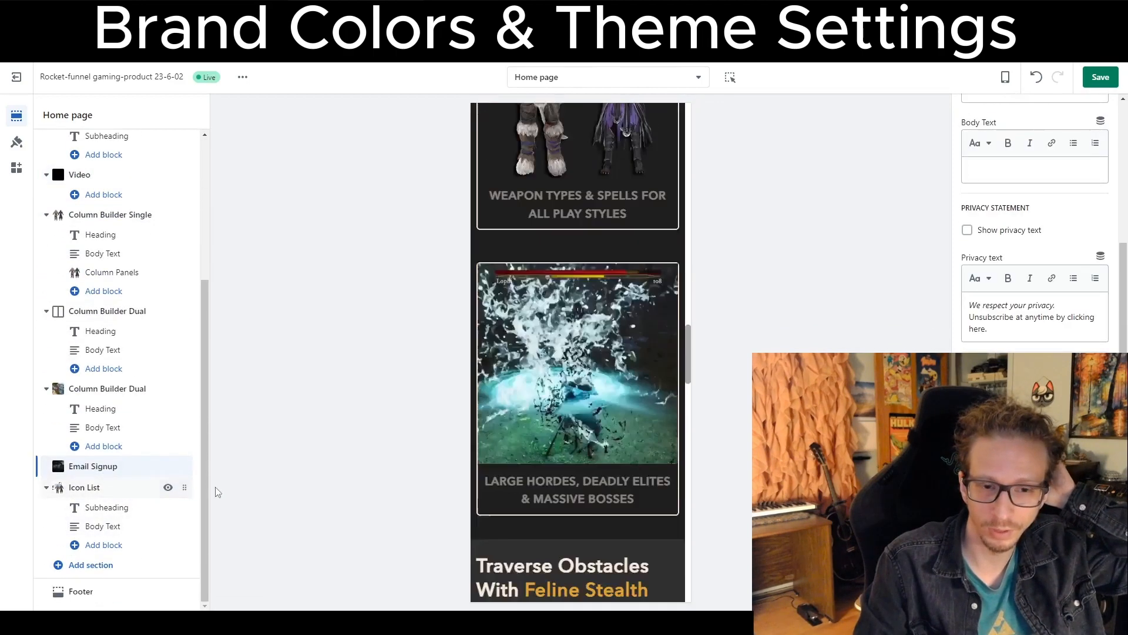
# Reopen the theme settings and toggle the Large font size option off and back on.
pyautogui.click(17, 142)
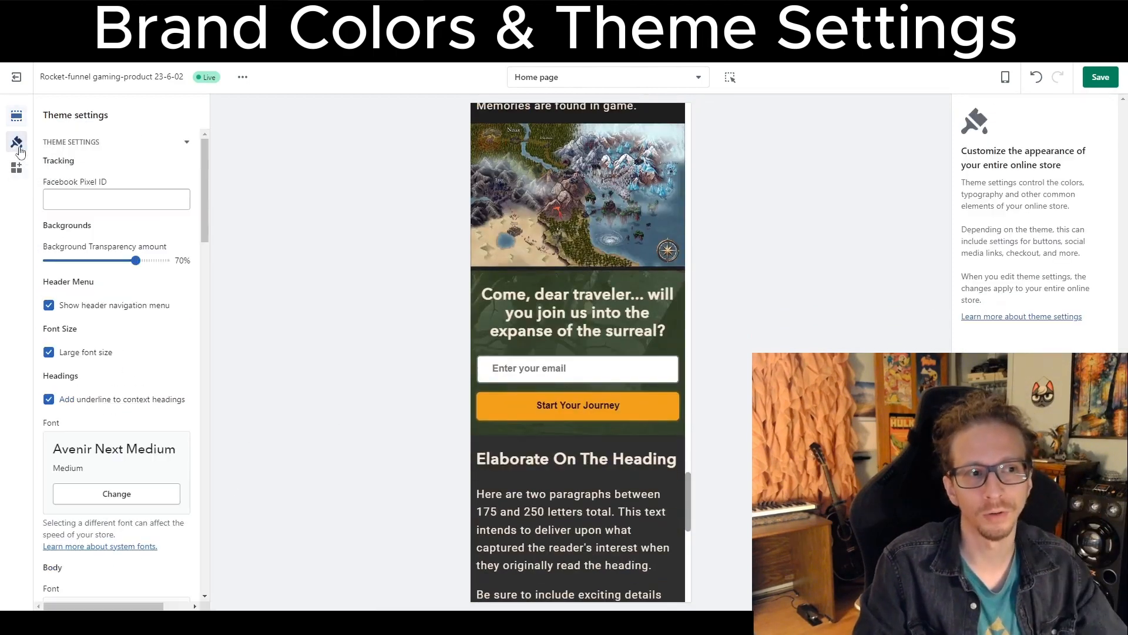
pyautogui.click(136, 260)
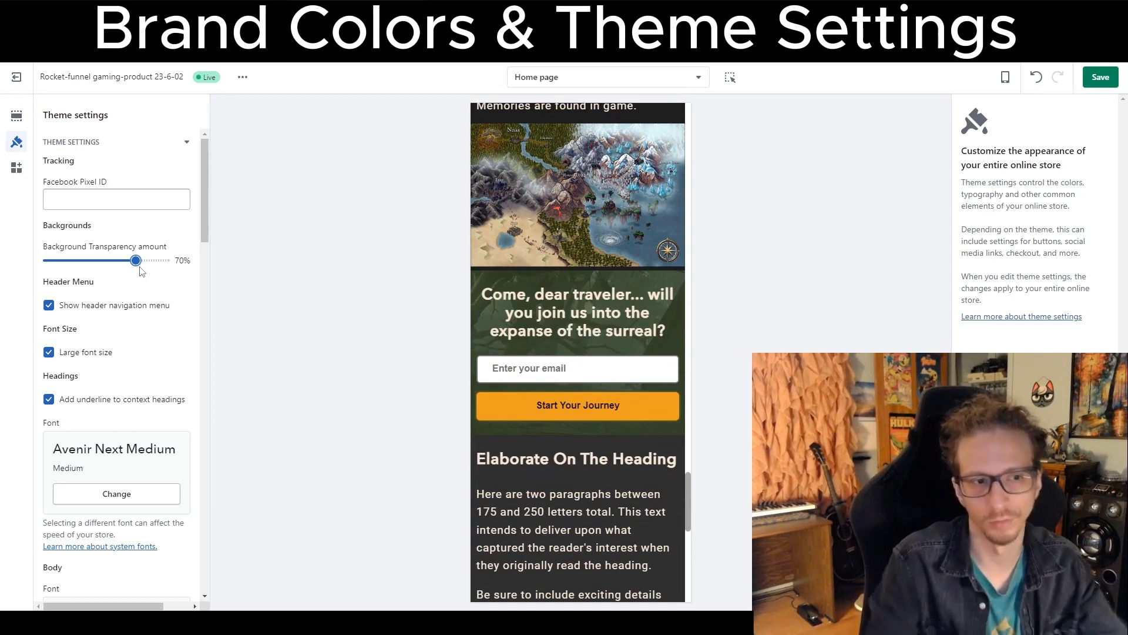
pyautogui.scroll(-1, 61, 286)
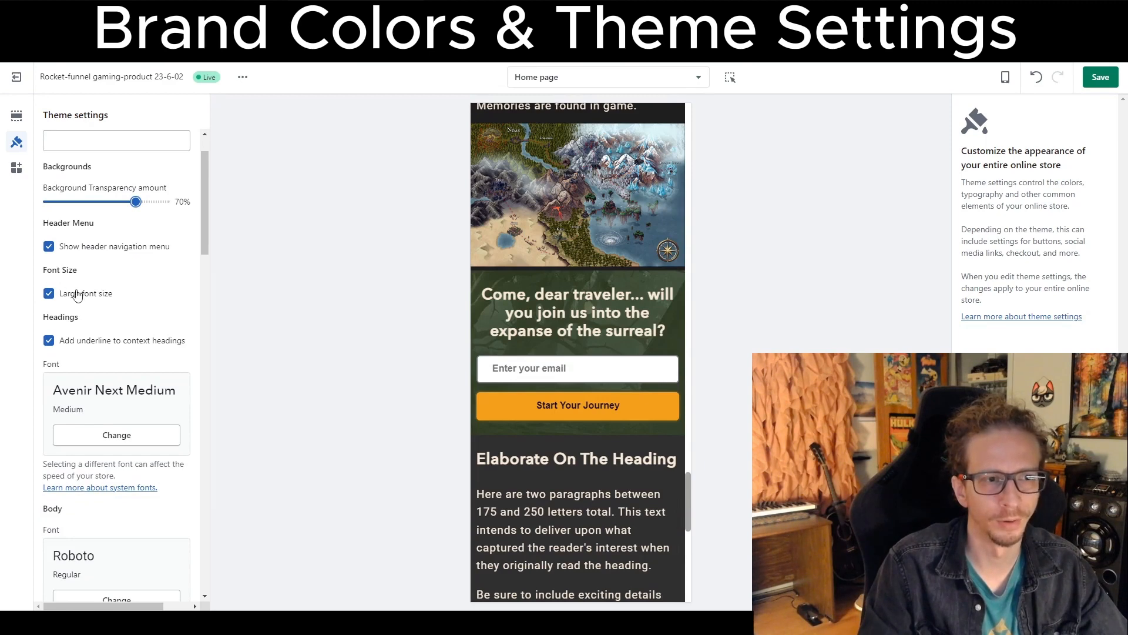
pyautogui.scroll(-1, 77, 295)
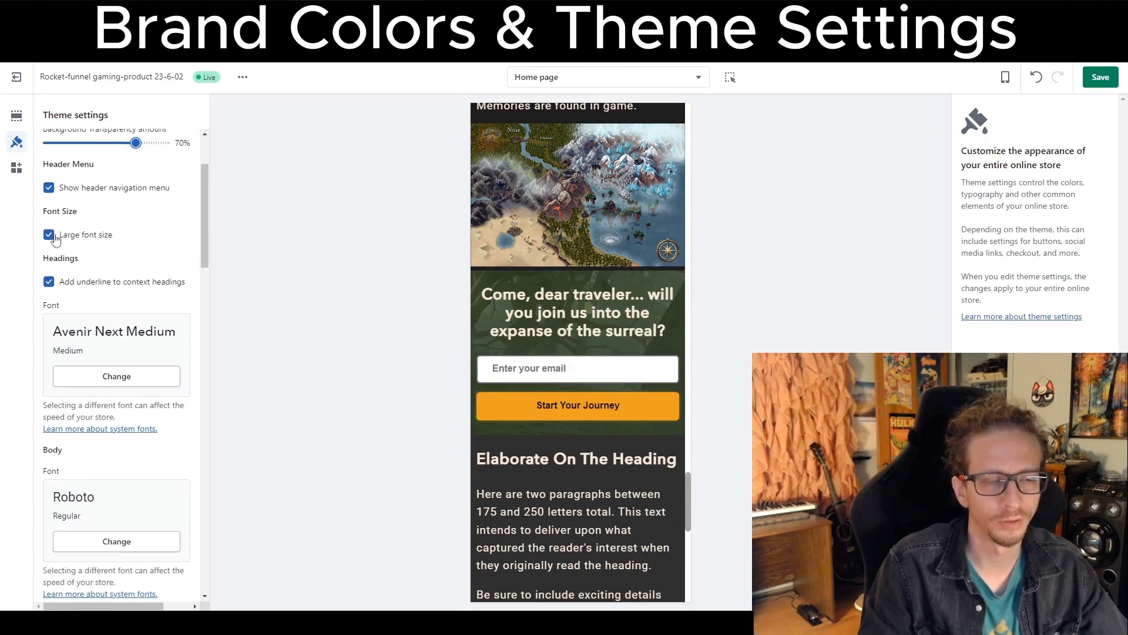
pyautogui.click(49, 235)
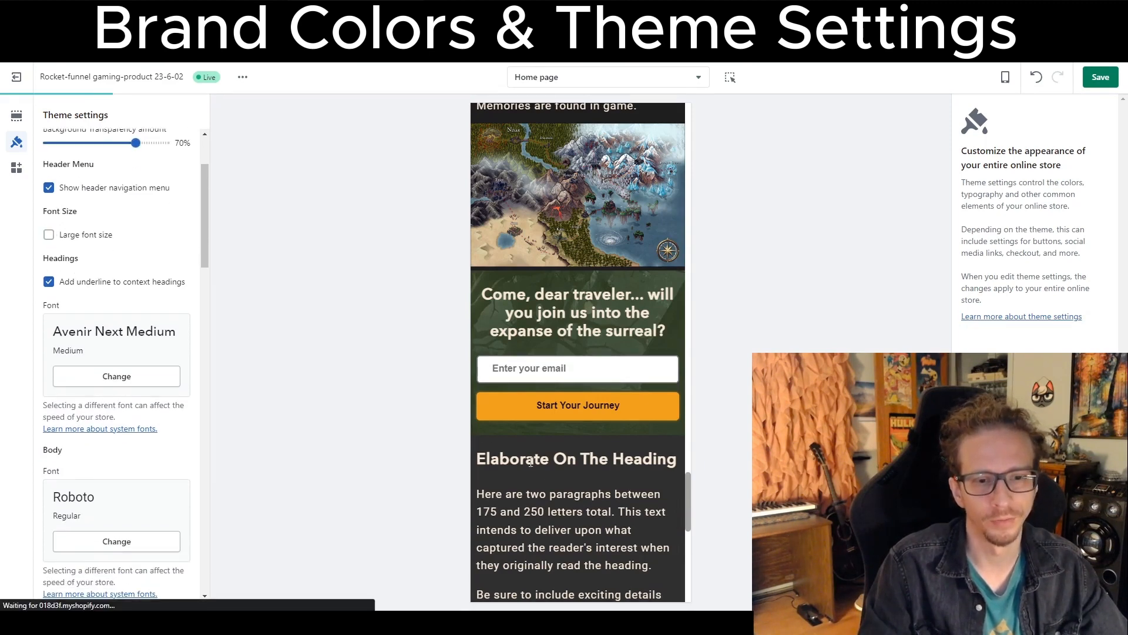
pyautogui.scroll(2, 566, 503)
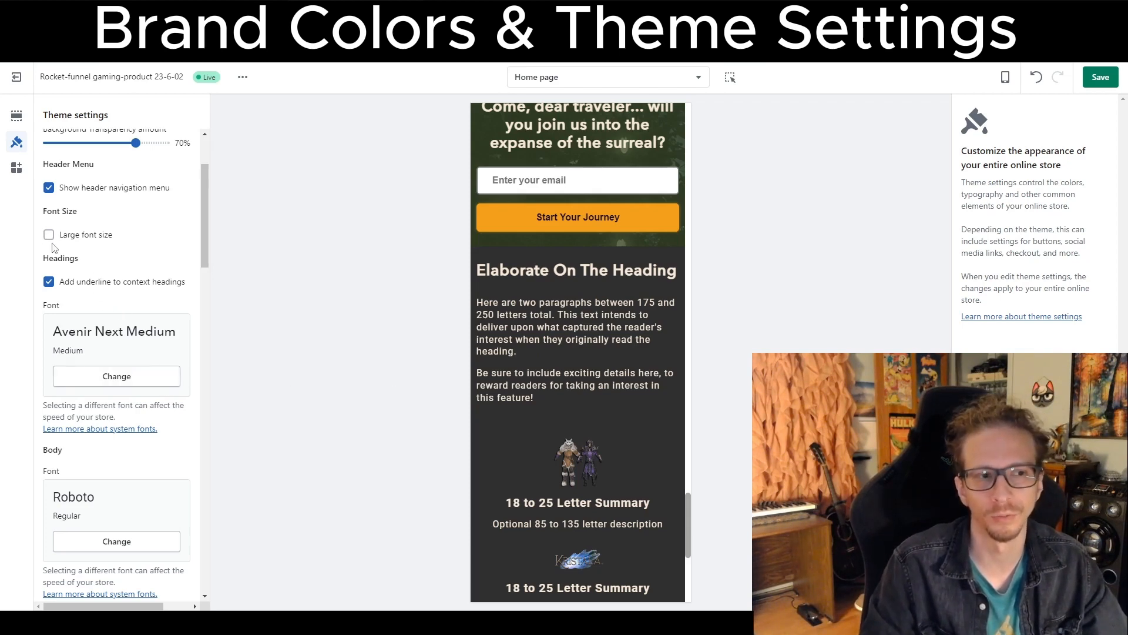
pyautogui.click(49, 236)
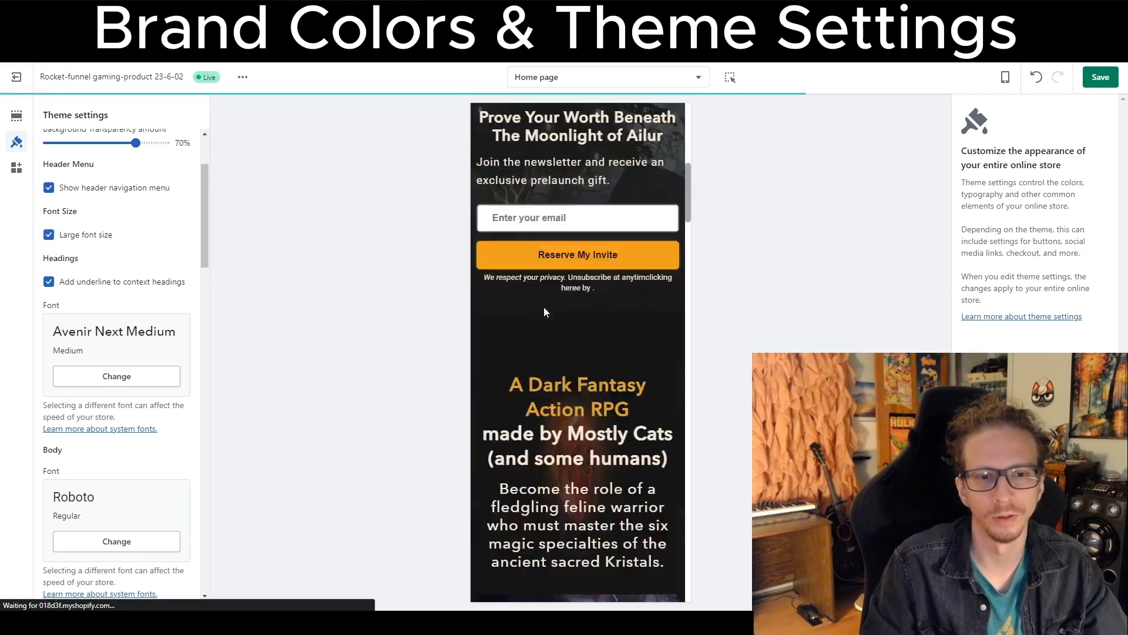
# Compare the heading, body and button font settings against the text in the mobile preview.
pyautogui.scroll(5, 527, 253)
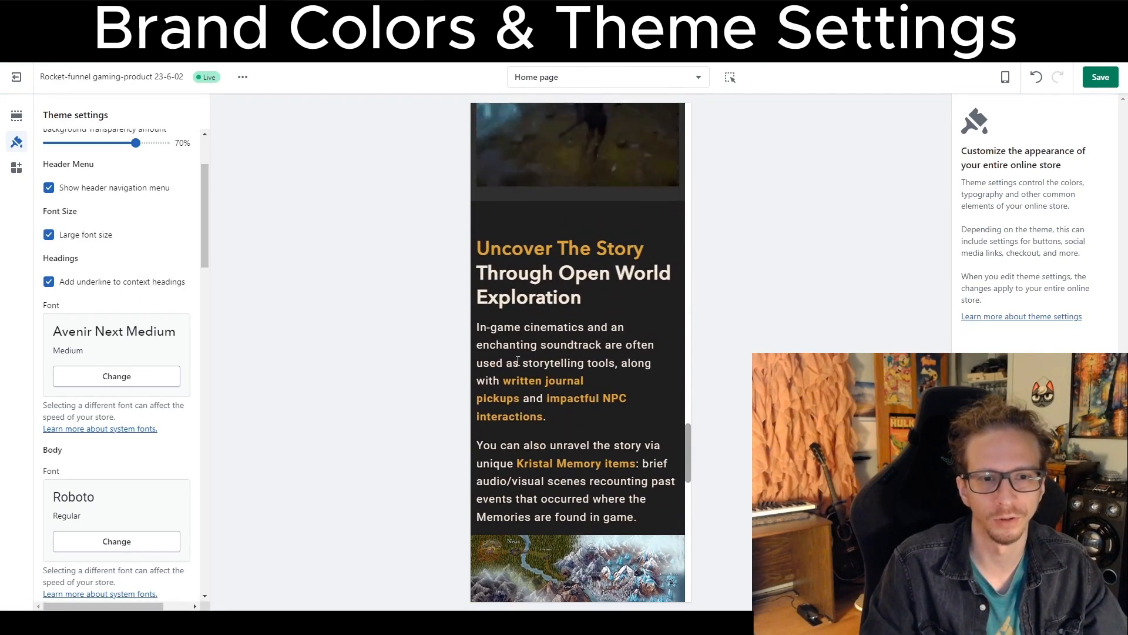
pyautogui.moveTo(477, 327); pyautogui.dragTo(588, 392)
pyautogui.click(587, 390)
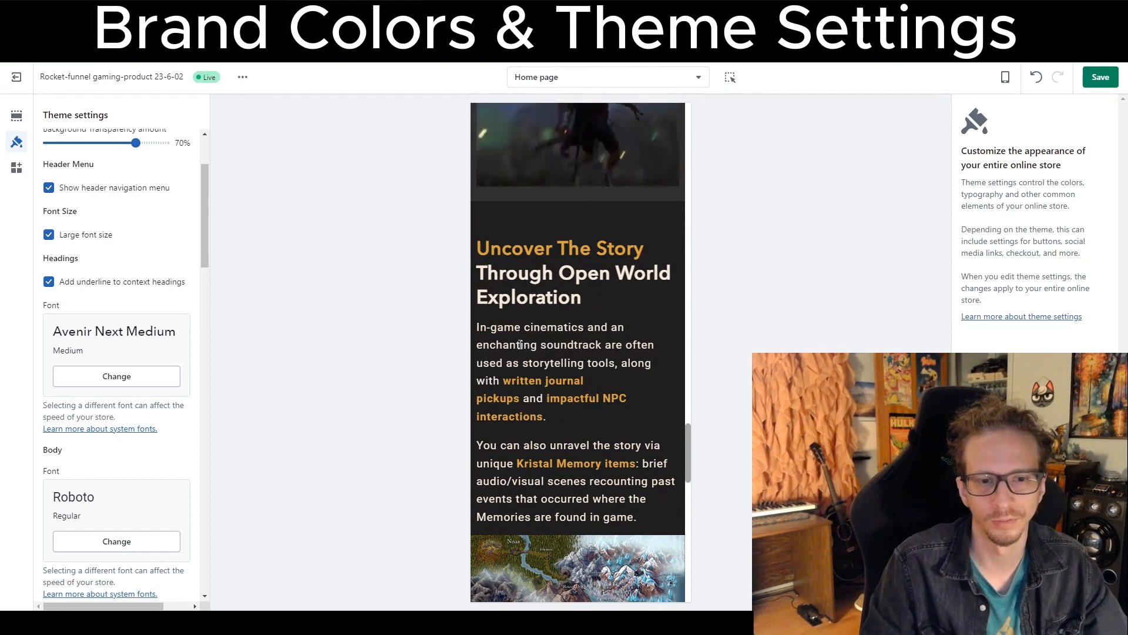
pyautogui.scroll(-2, 144, 291)
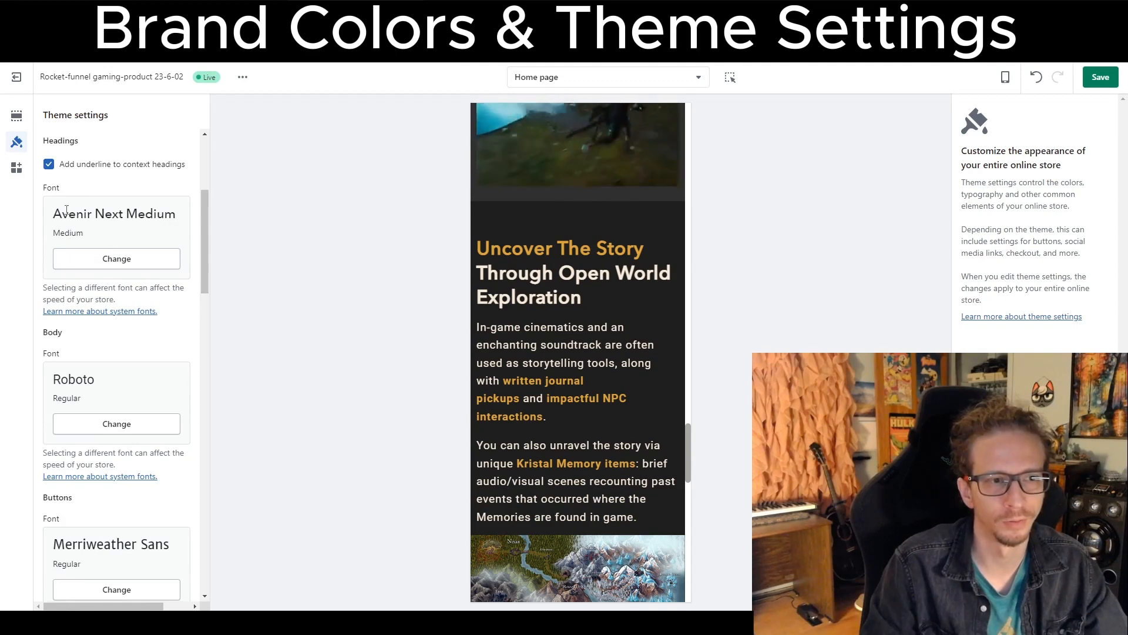
pyautogui.tripleClick(504, 268)
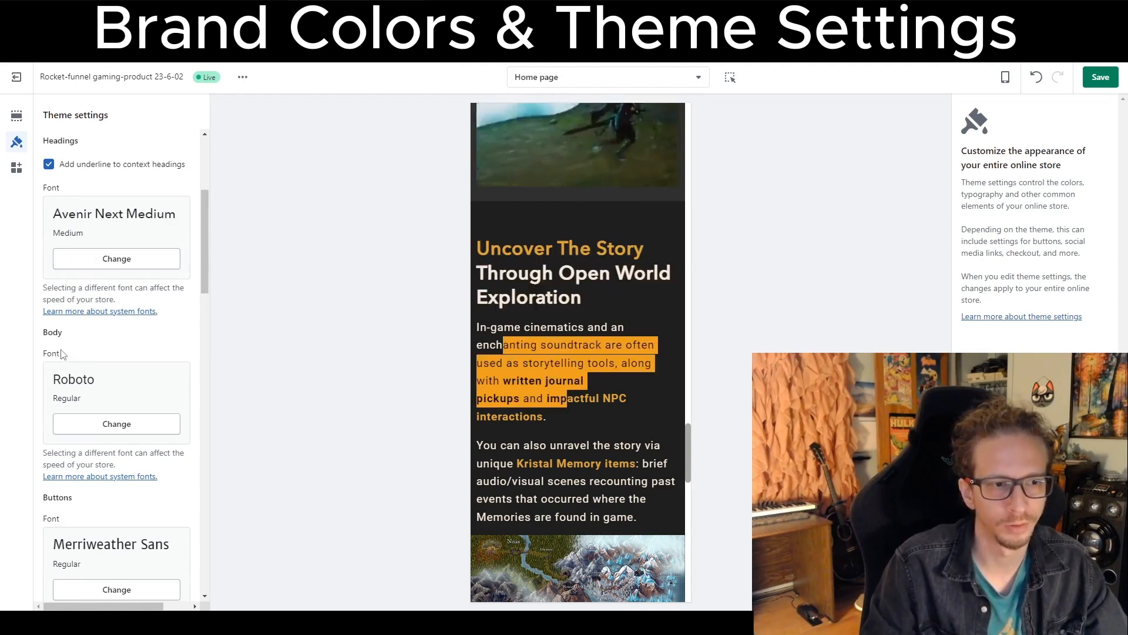
pyautogui.moveTo(63, 354); pyautogui.dragTo(34, 336)
pyautogui.click(443, 394)
pyautogui.moveTo(559, 378); pyautogui.dragTo(550, 398)
pyautogui.scroll(-2, 70, 446)
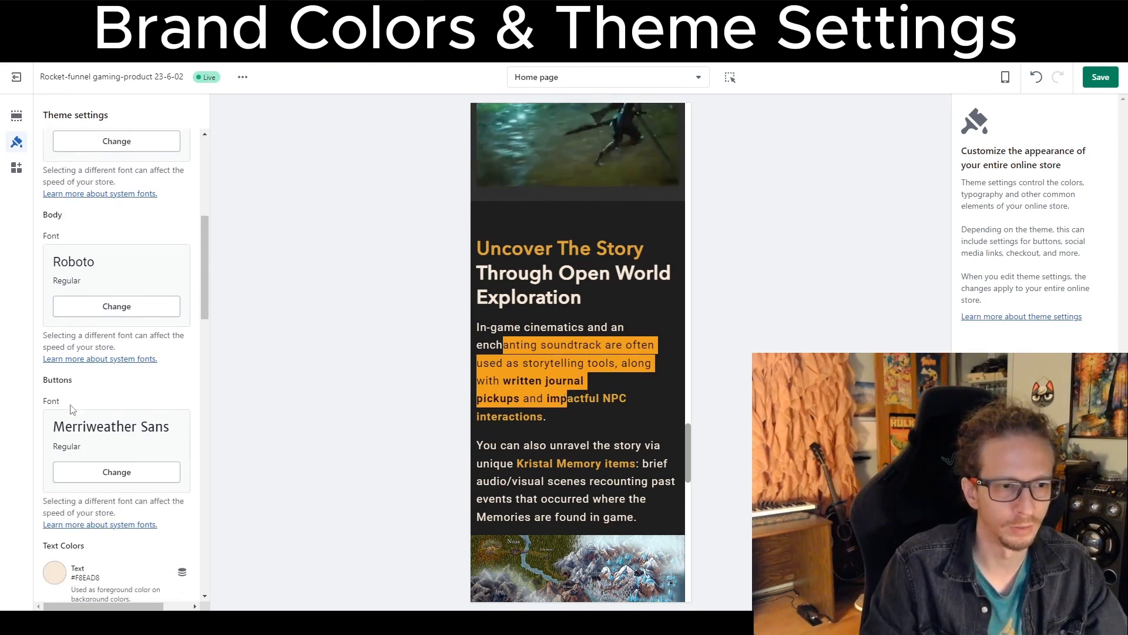
# Review the theme's text, heading, button and background color settings alongside the button hover color in the preview.
pyautogui.scroll(15, 549, 414)
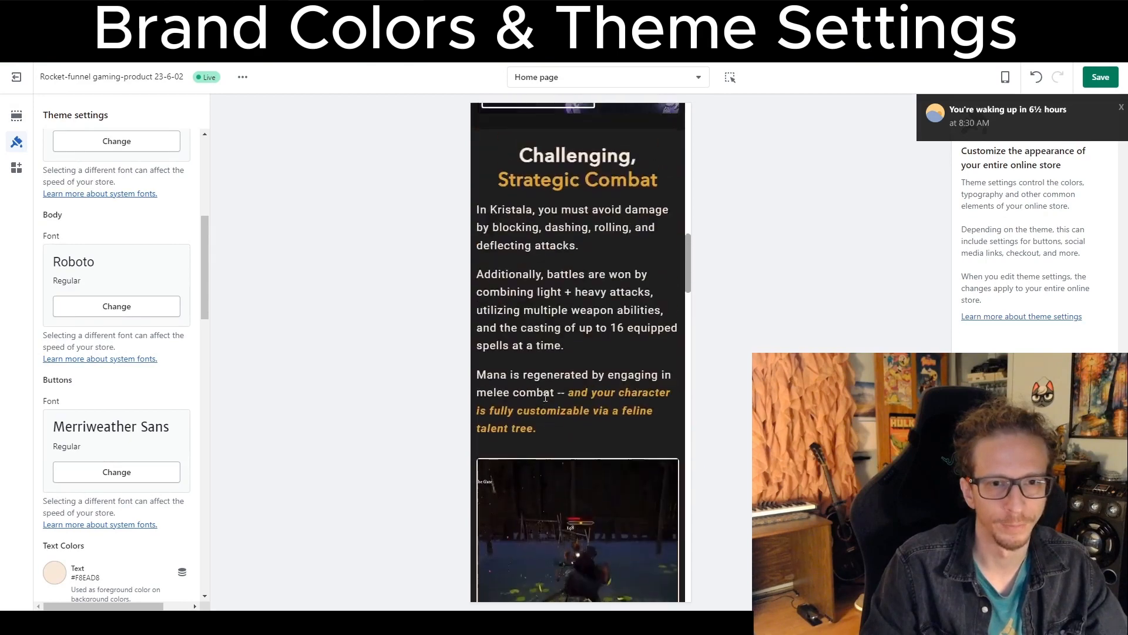
pyautogui.scroll(2, 550, 395)
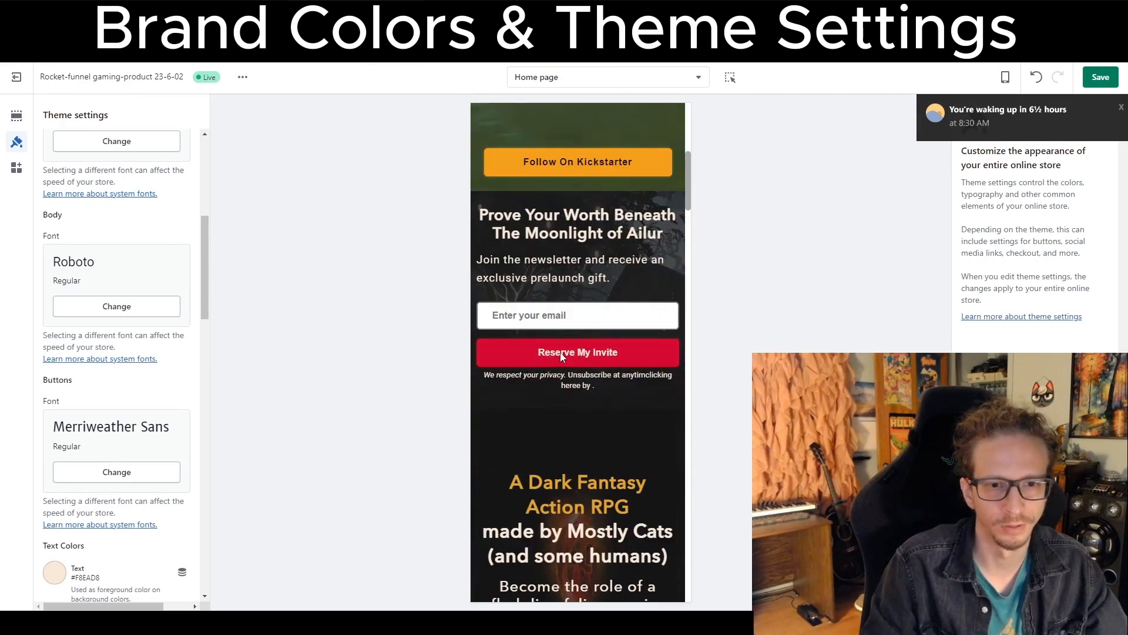
pyautogui.scroll(-4, 177, 456)
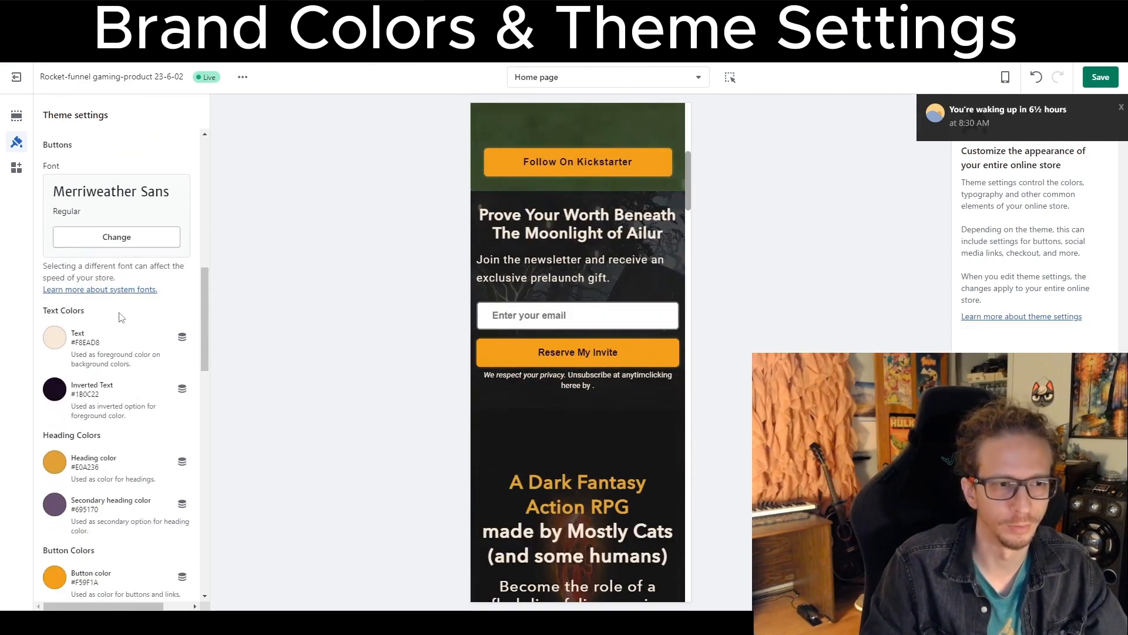
pyautogui.scroll(-1, 121, 317)
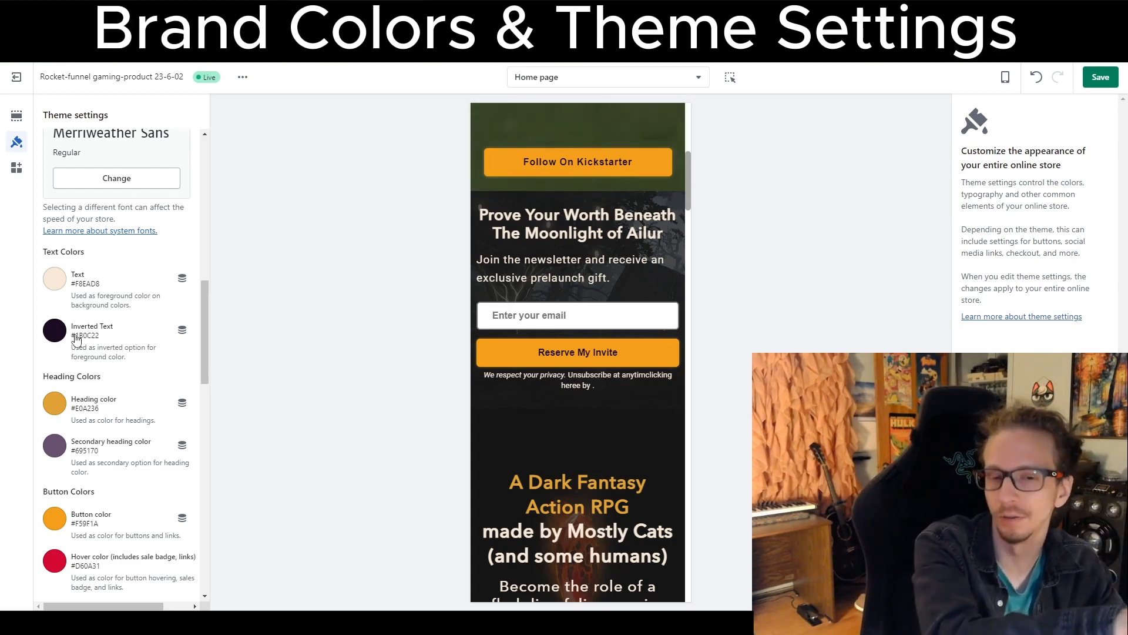
pyautogui.scroll(-1, 88, 376)
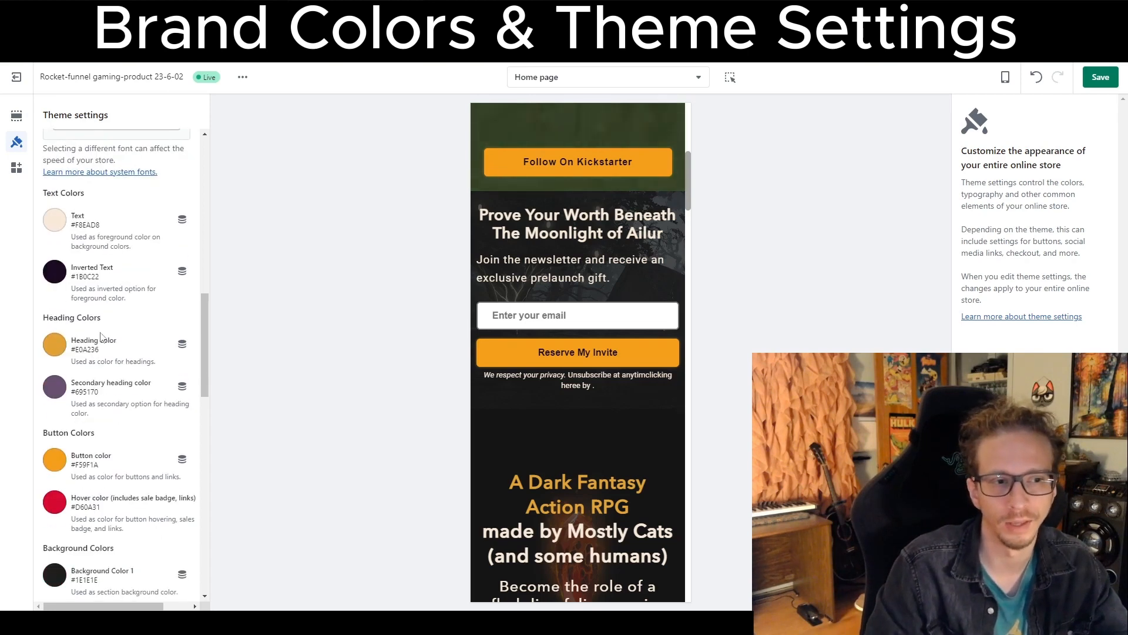
pyautogui.scroll(-4, 576, 378)
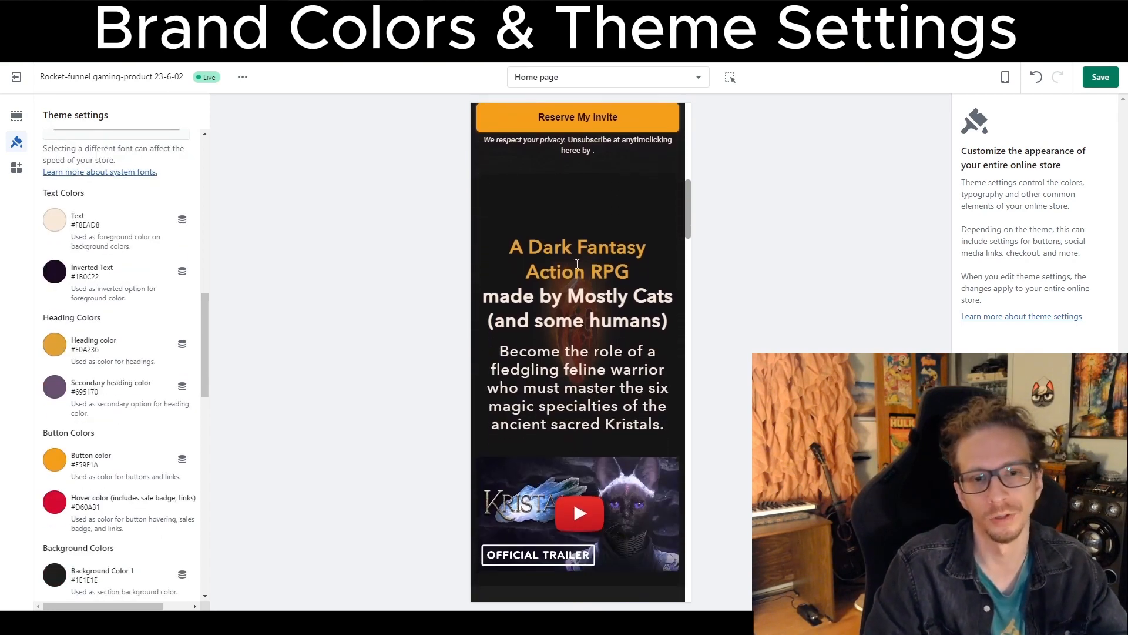
pyautogui.moveTo(518, 241); pyautogui.dragTo(481, 240)
pyautogui.click(625, 287)
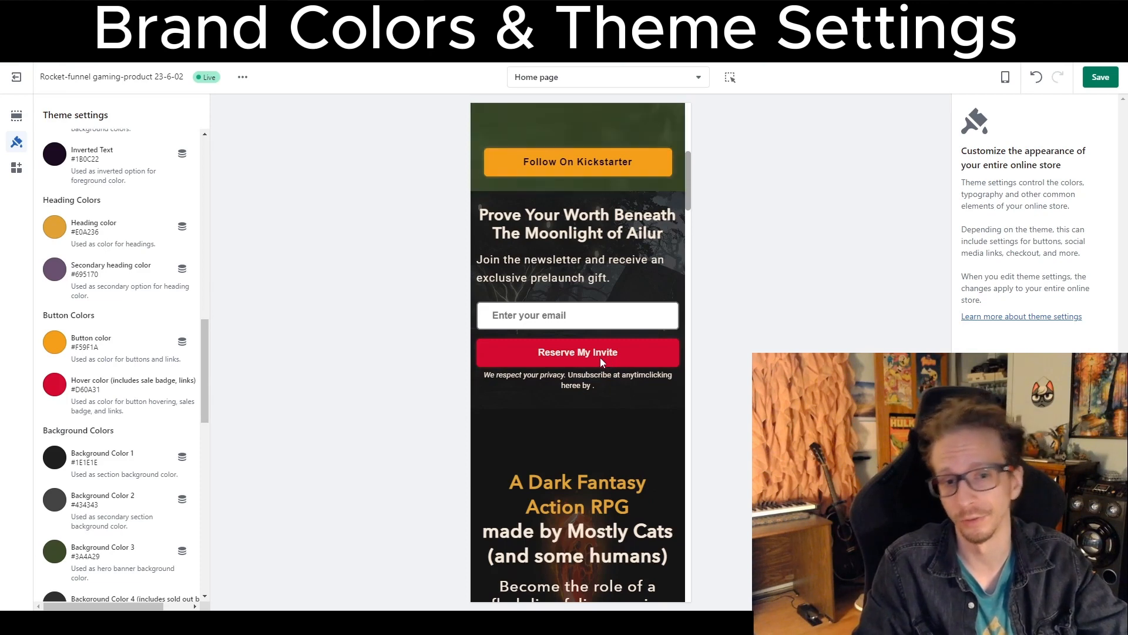
pyautogui.scroll(-2, 189, 418)
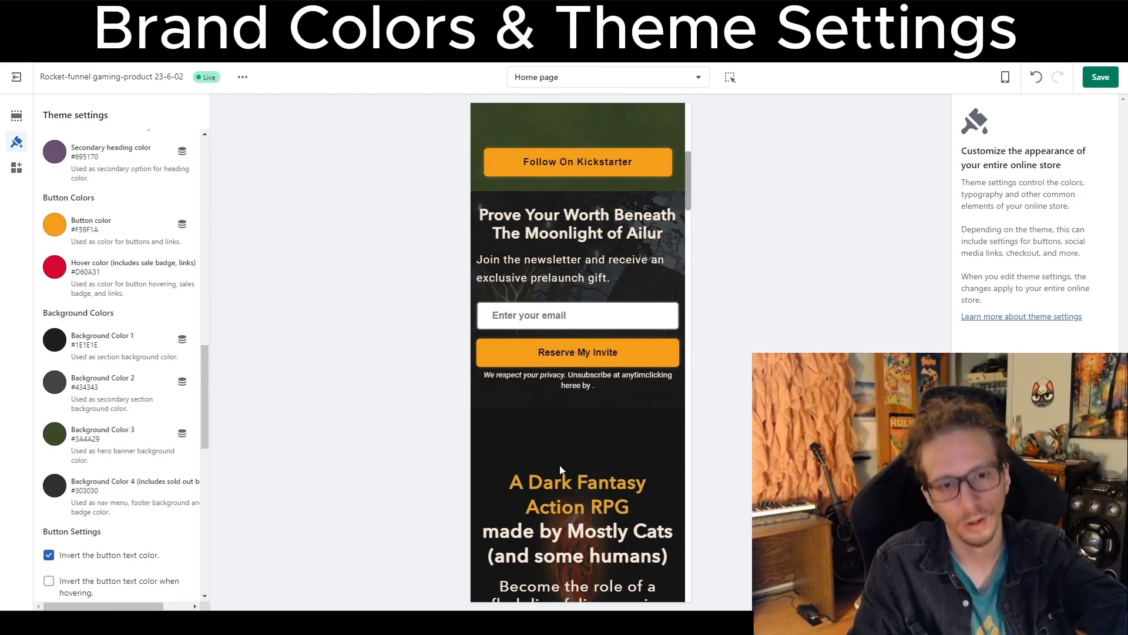
# Toggle the invert button text color options off and on to compare button colors in the preview.
pyautogui.scroll(1, 561, 468)
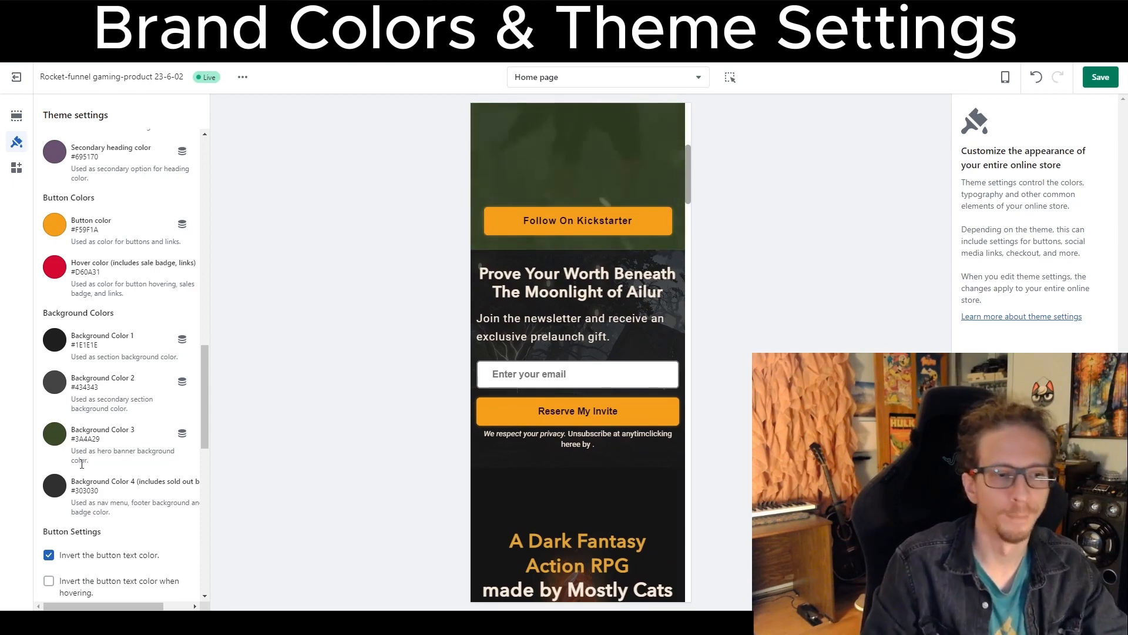
pyautogui.scroll(-4, 82, 464)
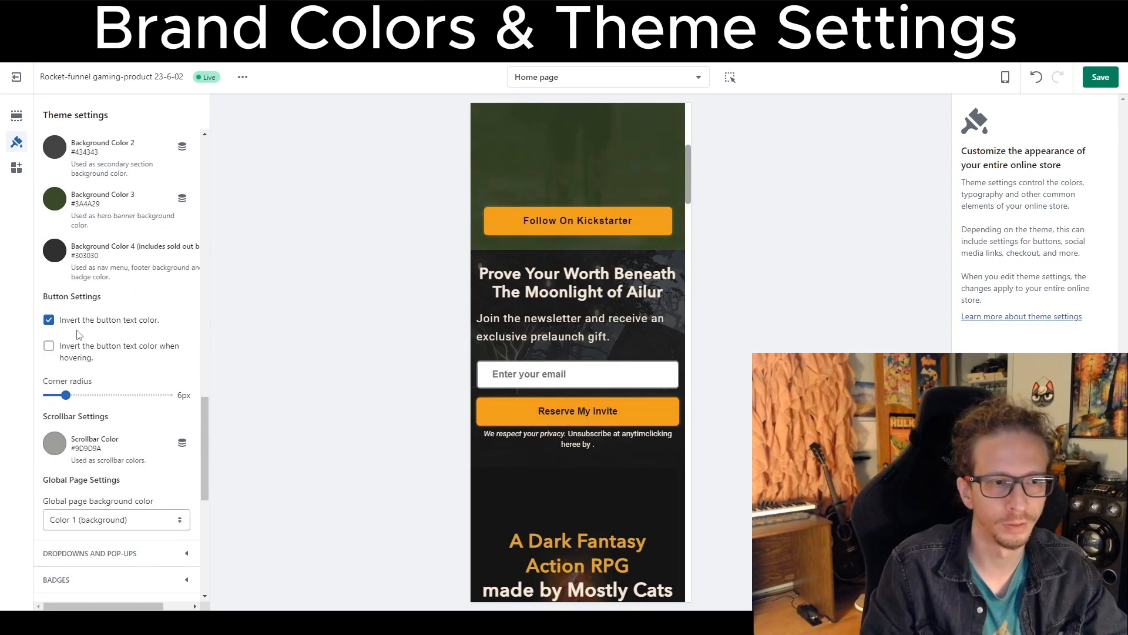
pyautogui.click(51, 321)
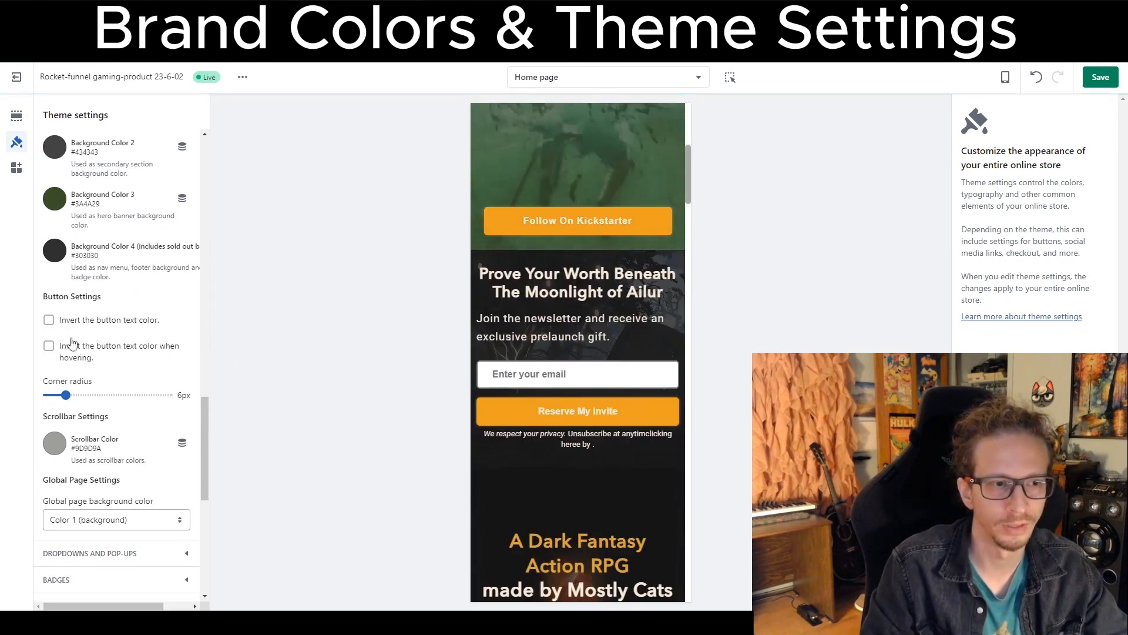
pyautogui.click(50, 321)
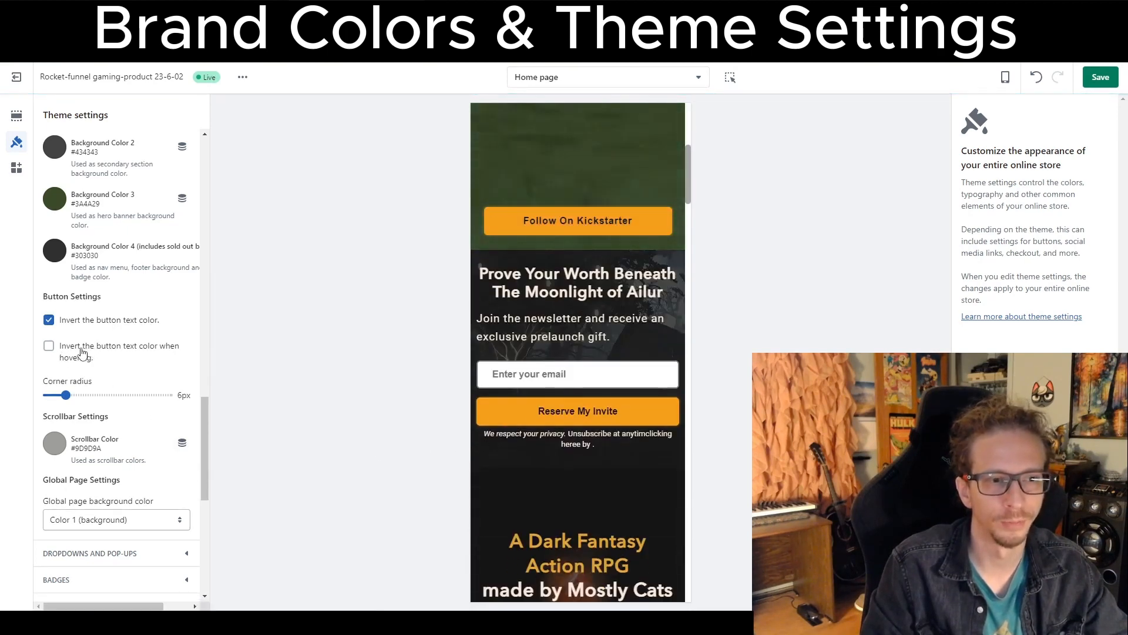
pyautogui.click(48, 348)
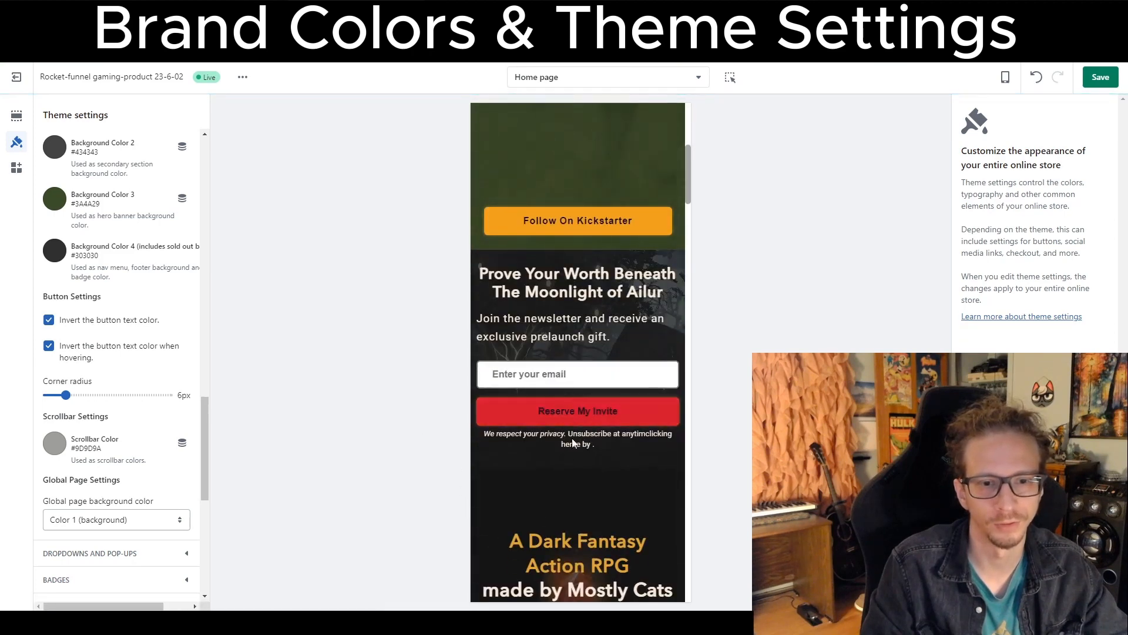
pyautogui.click(49, 346)
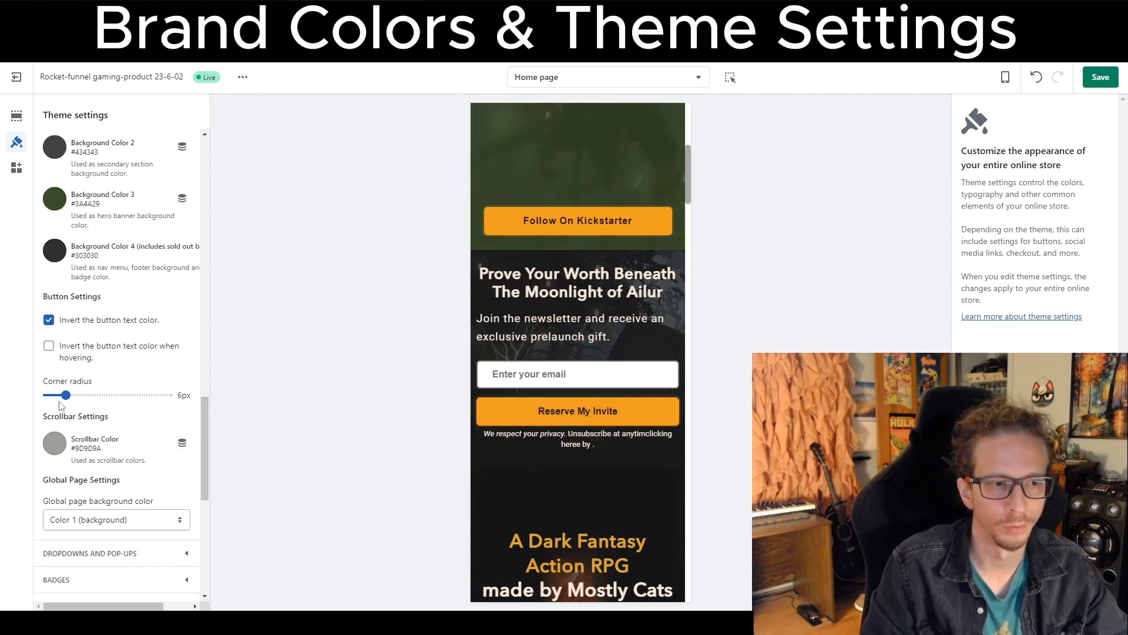
# Set the button corner radius to 0 px and scroll through the remaining theme setting groups.
pyautogui.moveTo(62, 396); pyautogui.dragTo(164, 395)
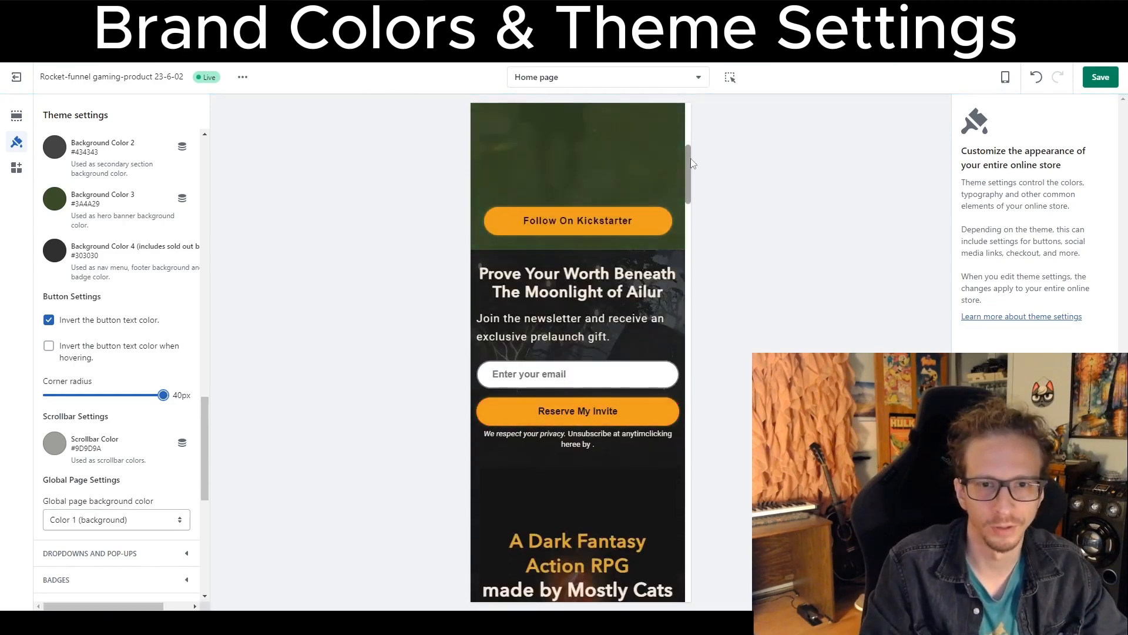
pyautogui.moveTo(688, 177); pyautogui.dragTo(658, 147)
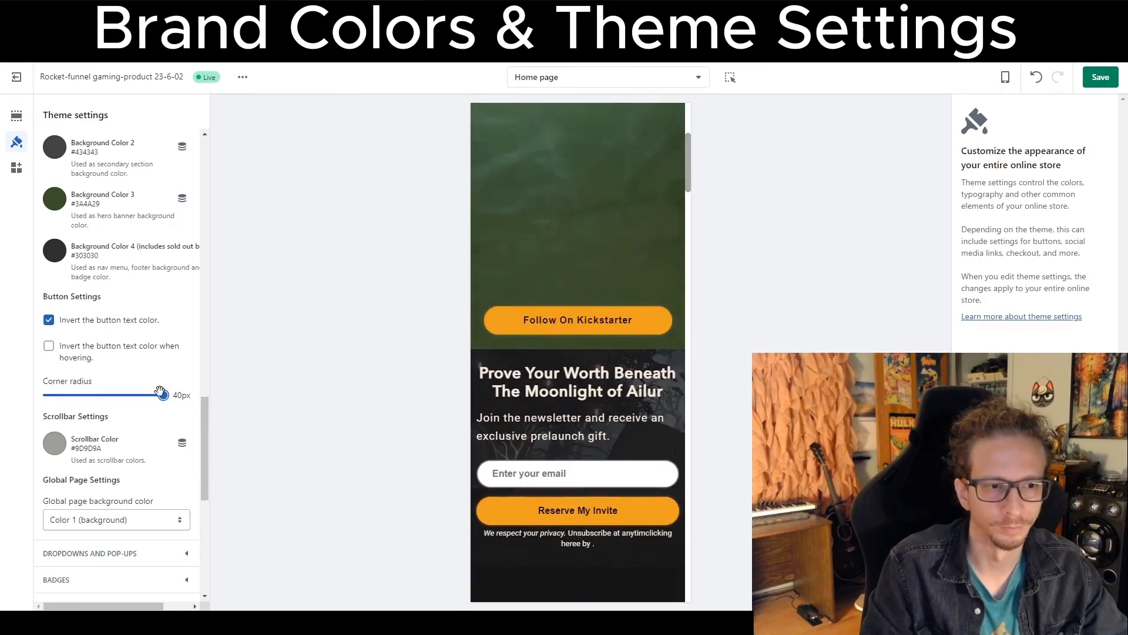
pyautogui.moveTo(163, 395); pyautogui.dragTo(41, 398)
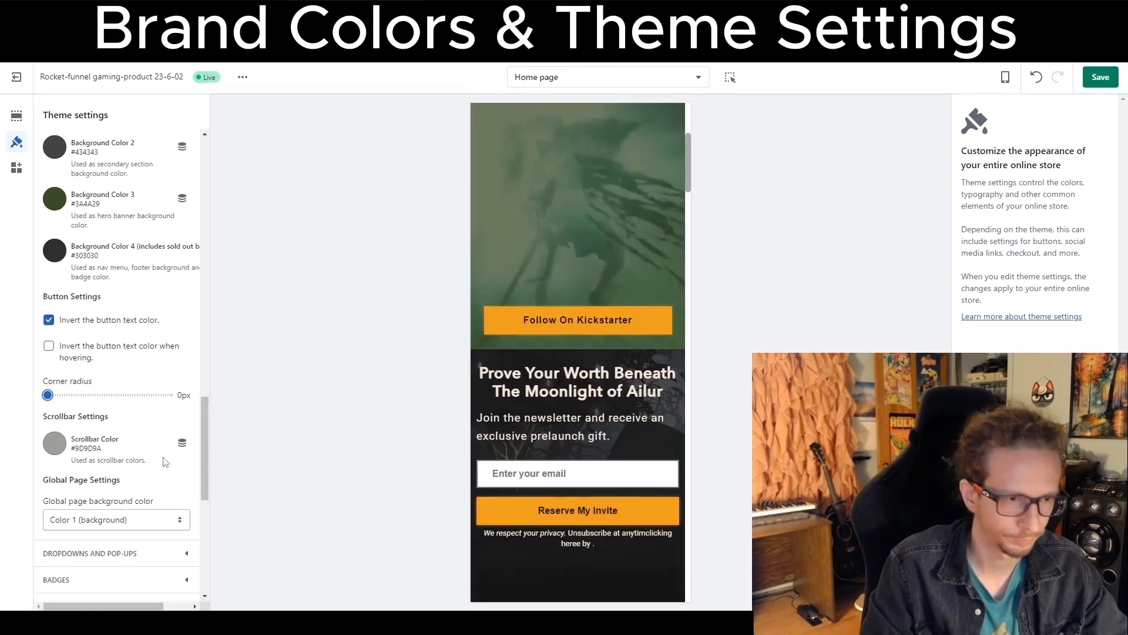
pyautogui.scroll(-1, 62, 452)
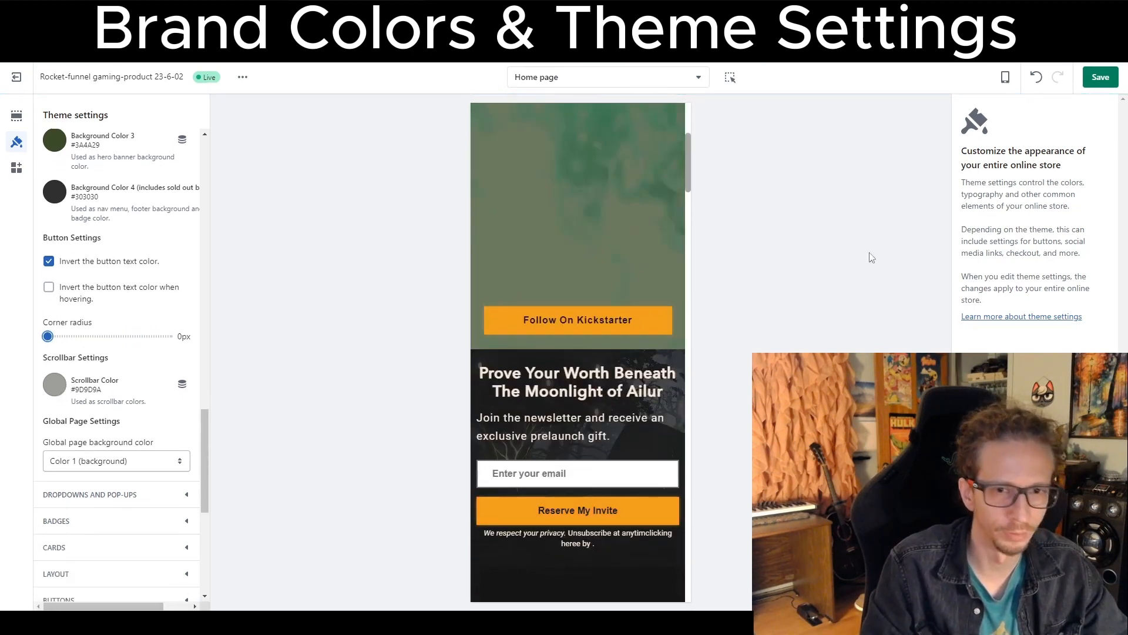
pyautogui.moveTo(686, 139); pyautogui.dragTo(676, 175)
pyautogui.scroll(2, 608, 233)
pyautogui.scroll(-2, 111, 412)
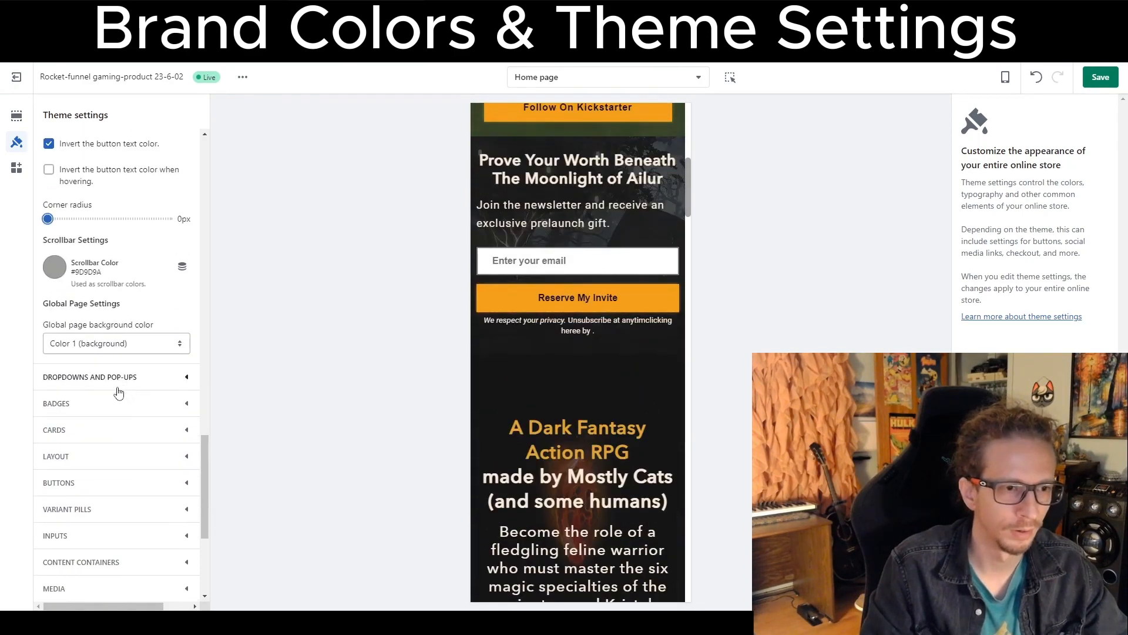
# Test the preview's email signup field by filling in a saved email address.
pyautogui.scroll(9, 135, 411)
pyautogui.scroll(10, 129, 423)
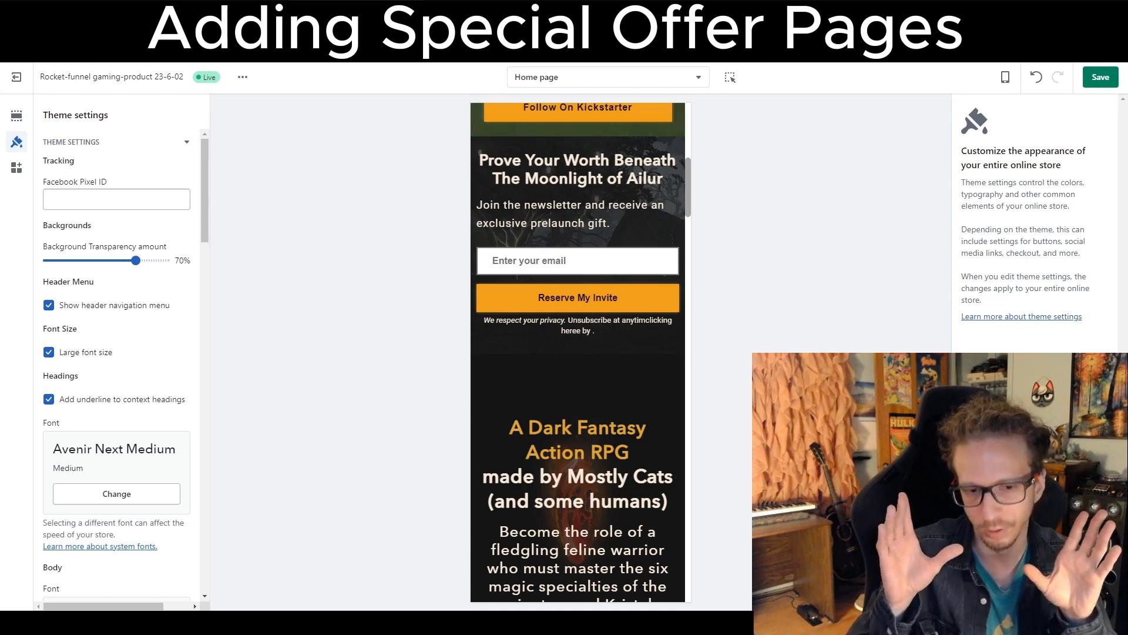
pyautogui.click(582, 261)
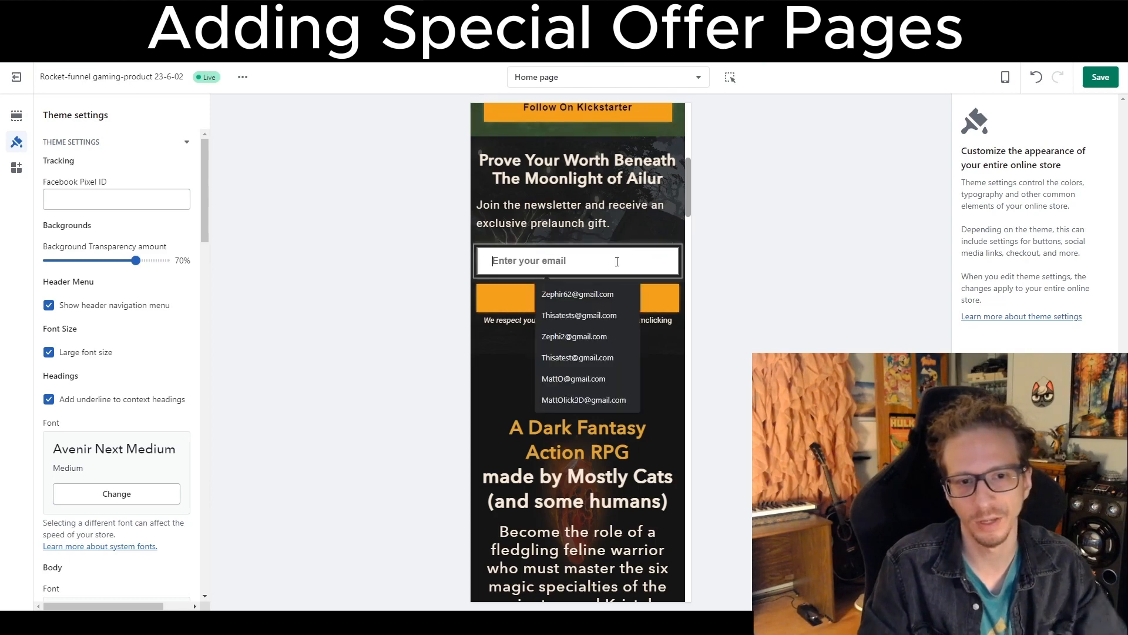
pyautogui.click(583, 301)
pyautogui.scroll(3, 570, 478)
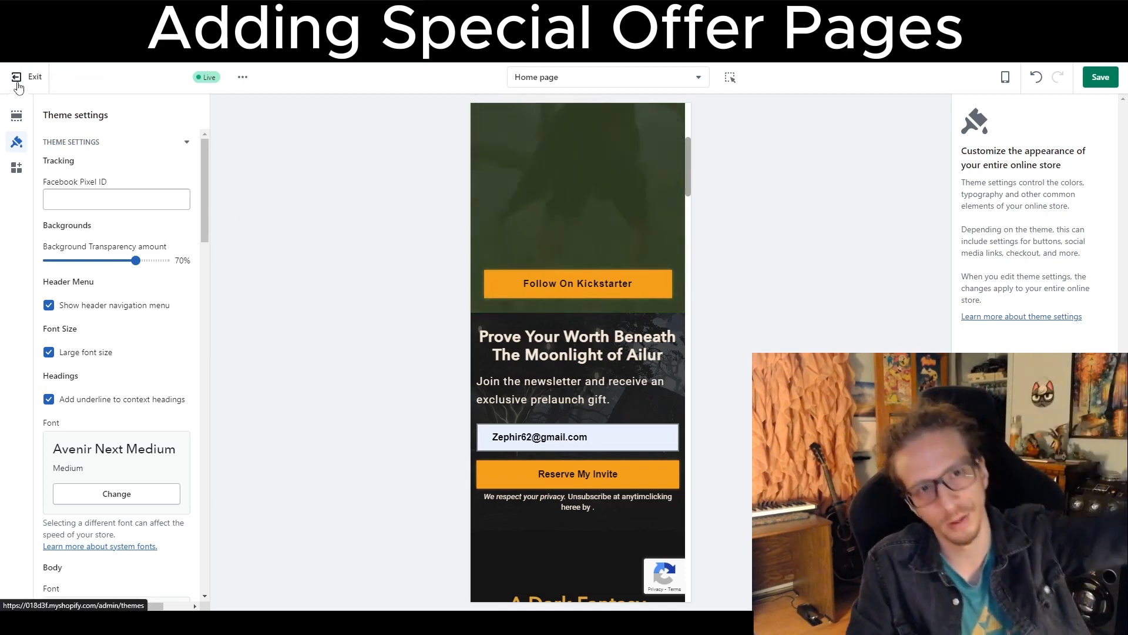
# Exit the theme editor, go to the store's Pages and add a new page titled Community.
pyautogui.click(17, 87)
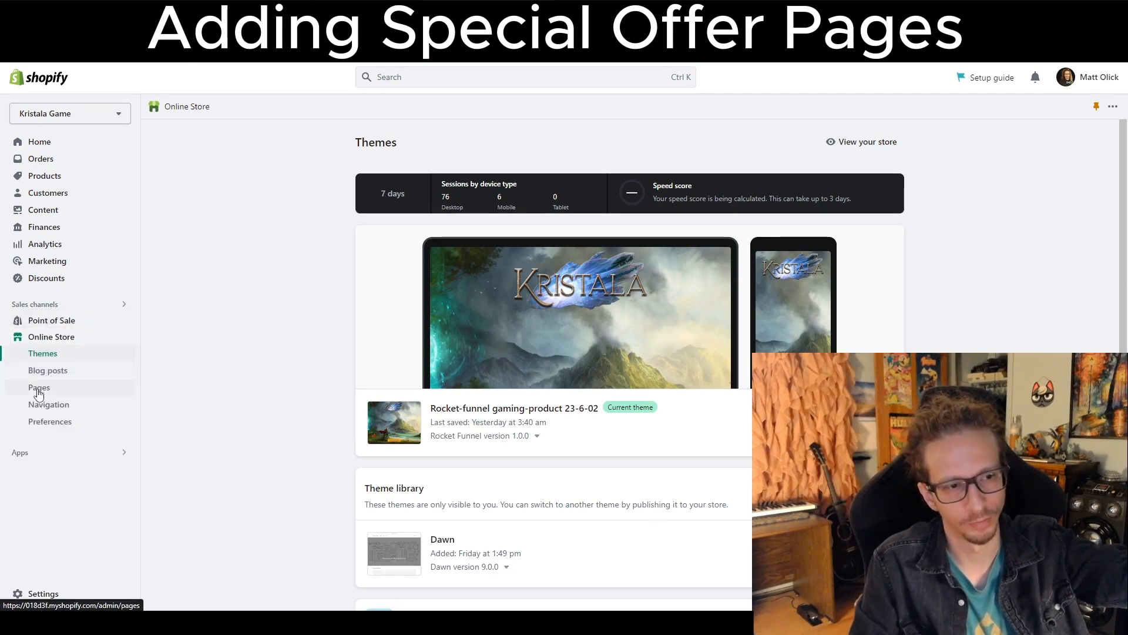
pyautogui.click(38, 390)
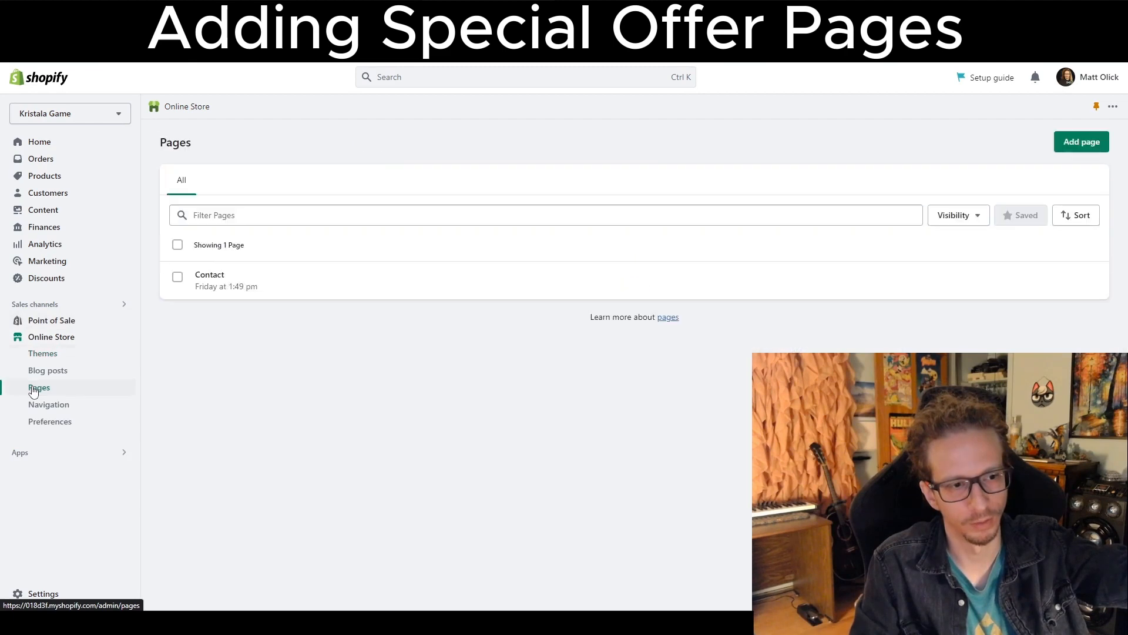
pyautogui.click(1084, 143)
pyautogui.click(517, 199)
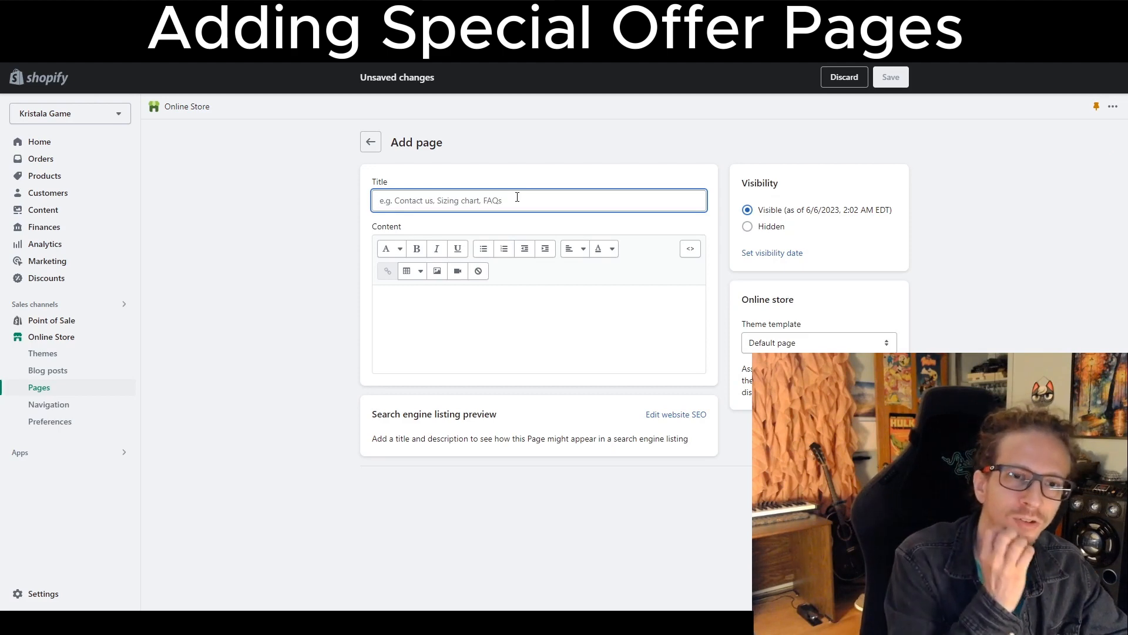
pyautogui.write('C')
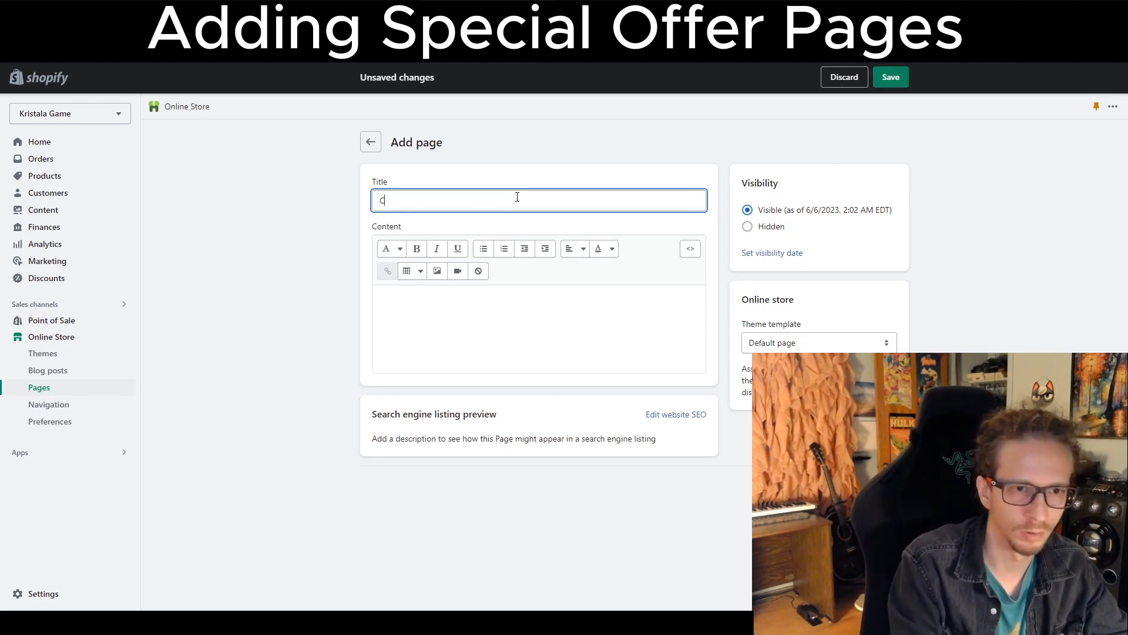
pyautogui.write('ommunity')
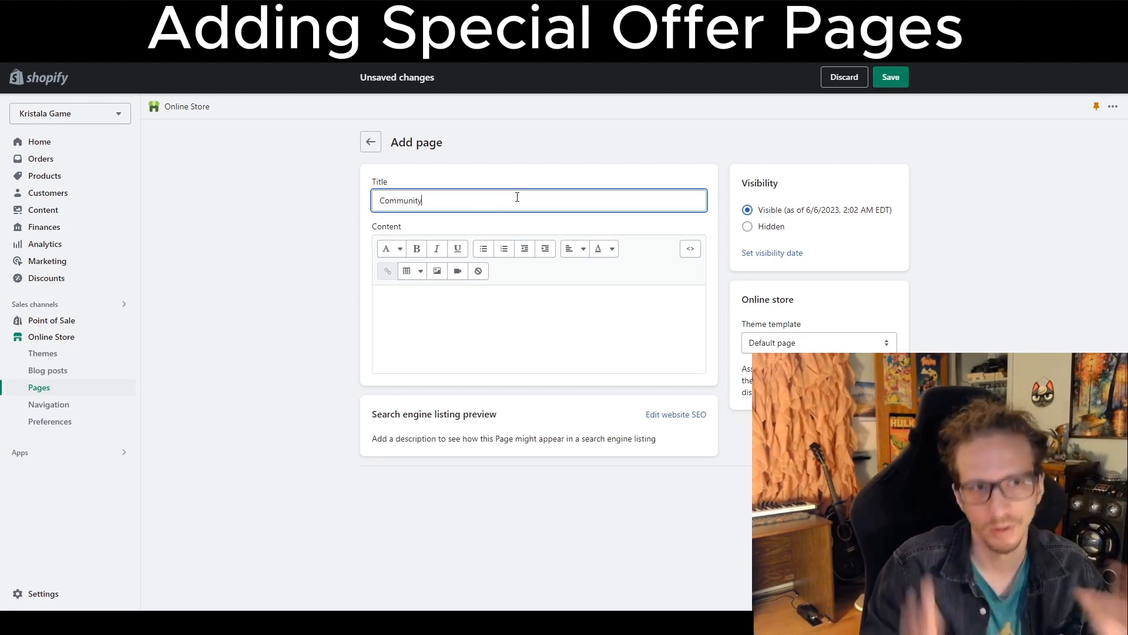
# Switch to the Funnel Setup Guide document and read its Marketing Goal Conversion Rates section.
pyautogui.hotkey('alt', 'Tab')
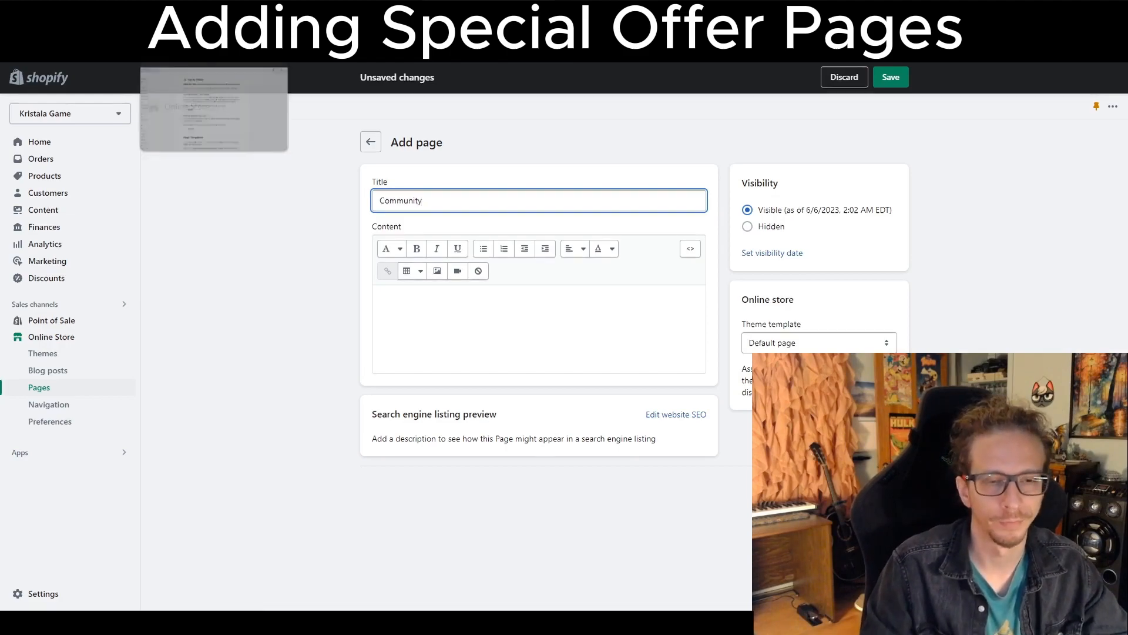
pyautogui.scroll(20, 379, 340)
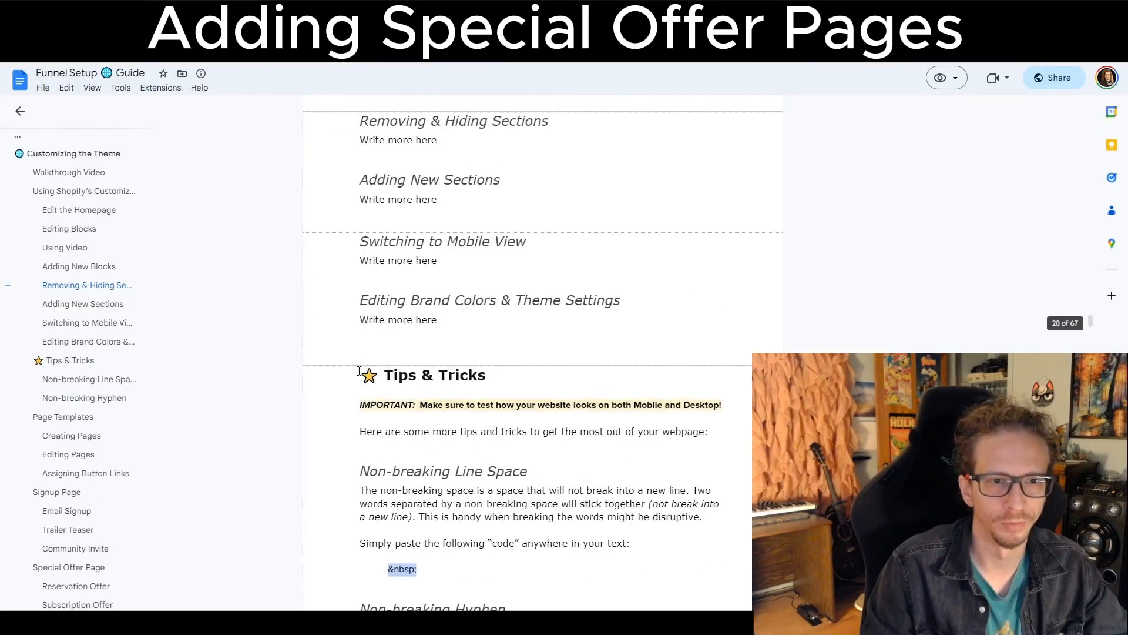
pyautogui.scroll(20, 358, 391)
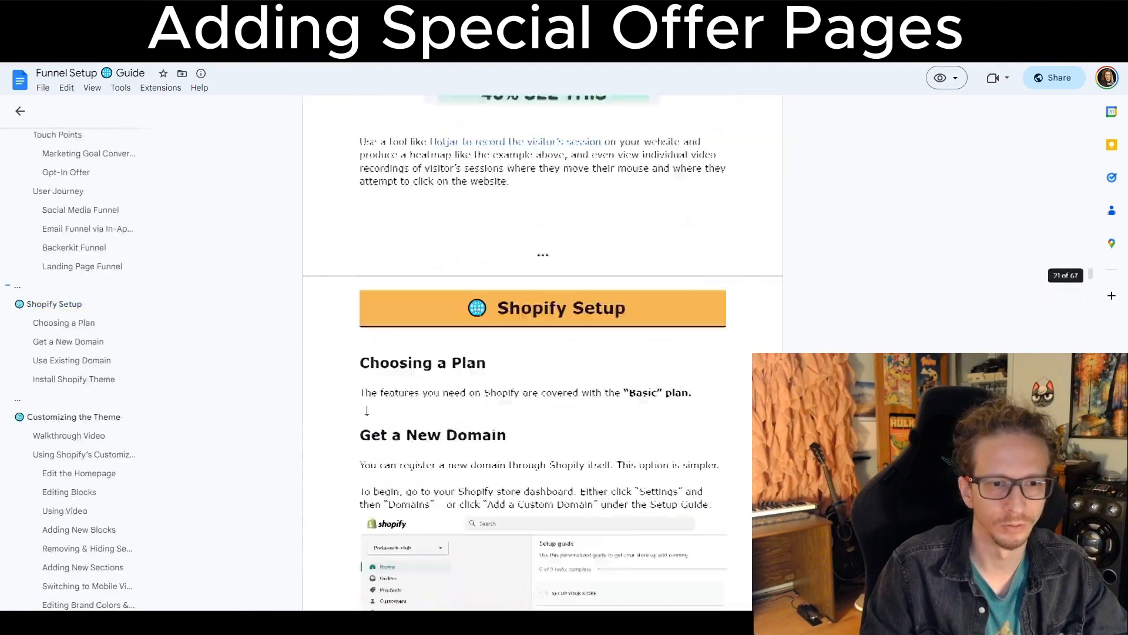
pyautogui.scroll(12, 476, 423)
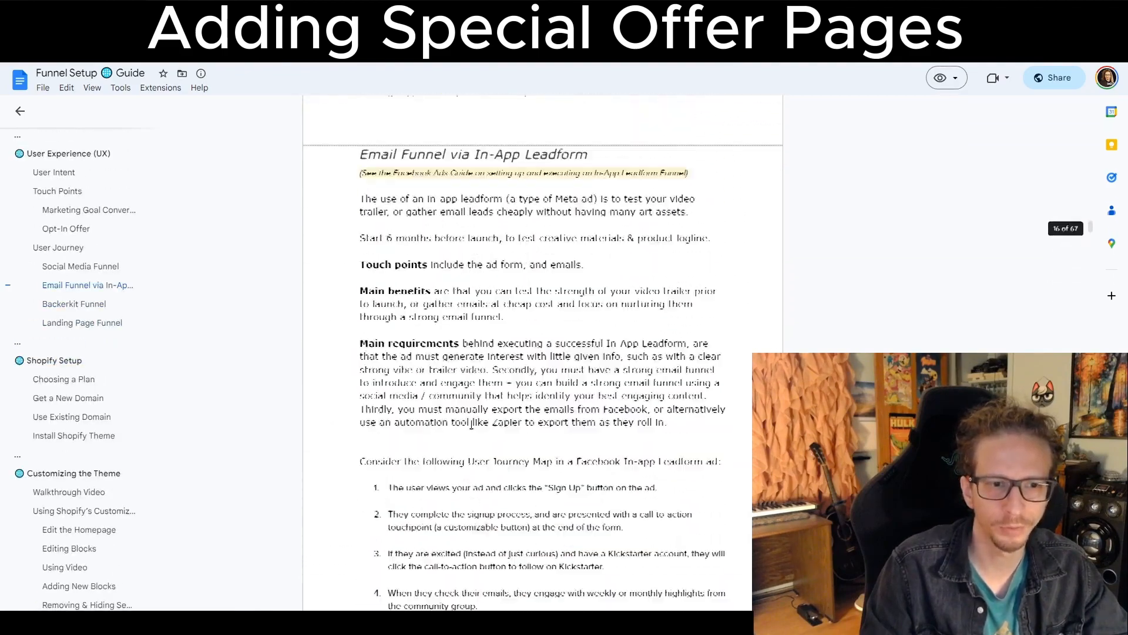
pyautogui.moveTo(1090, 216); pyautogui.dragTo(1091, 104)
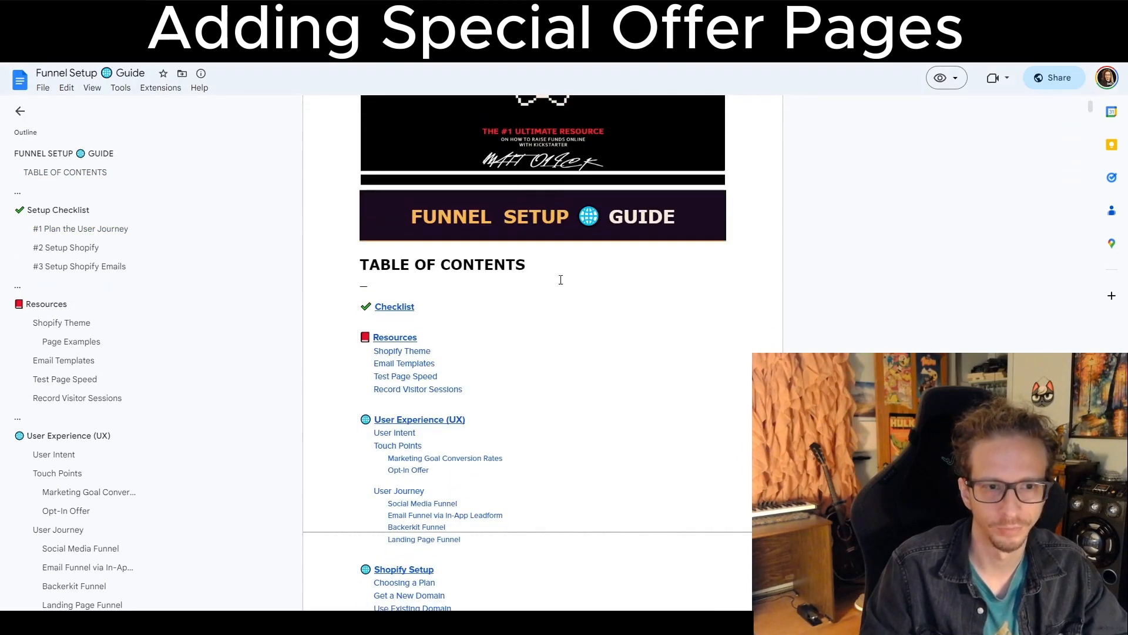
pyautogui.scroll(-3, 446, 308)
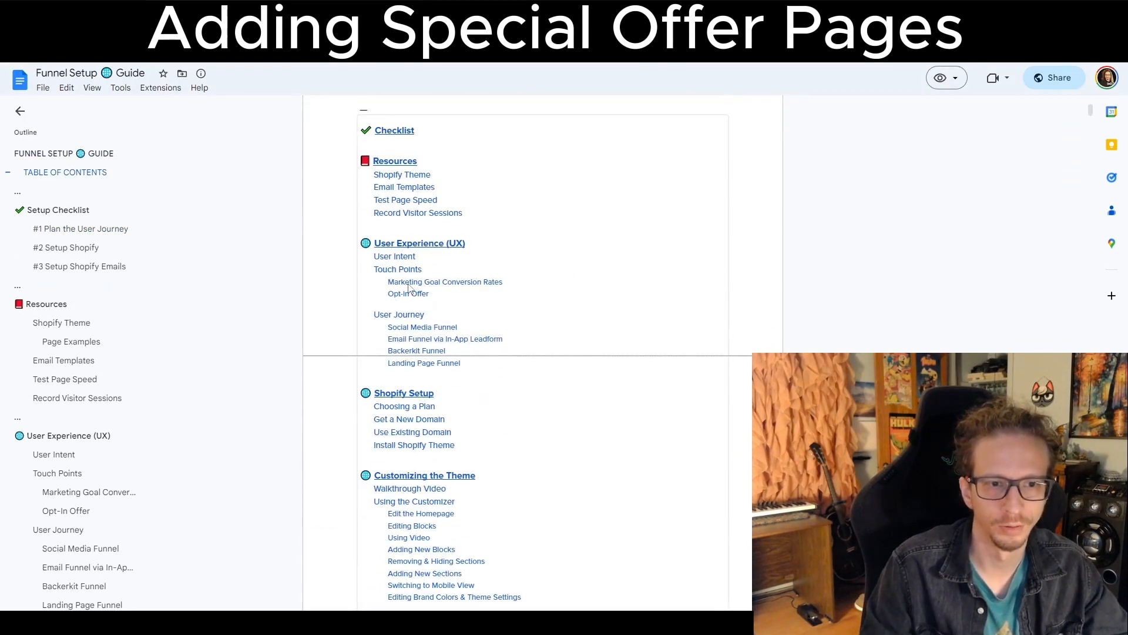
pyautogui.click(424, 288)
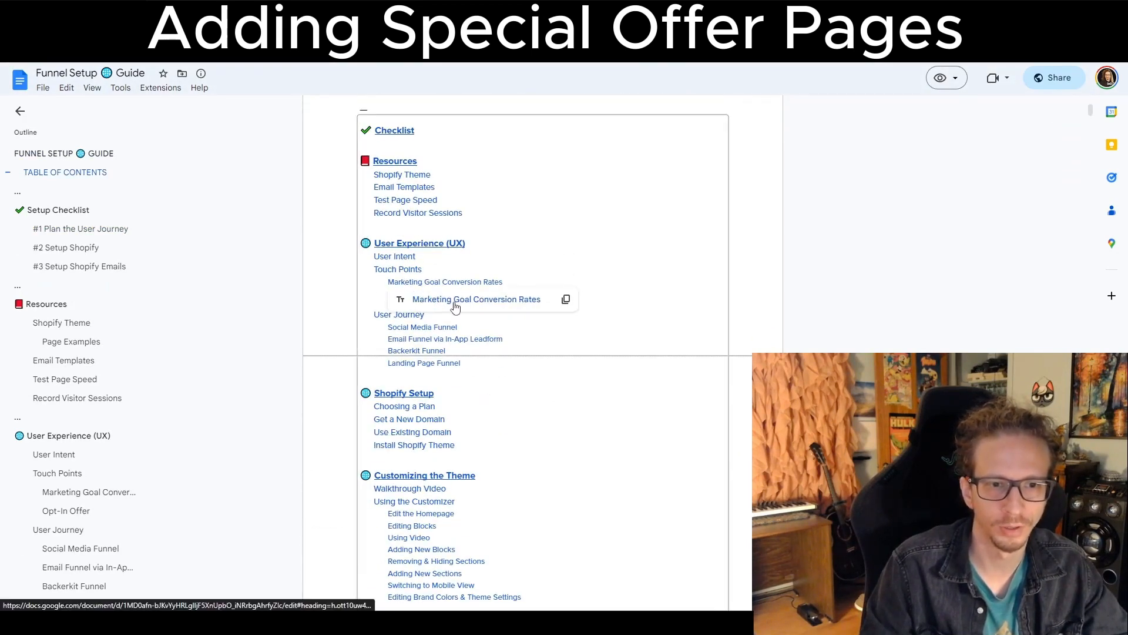
pyautogui.click(452, 303)
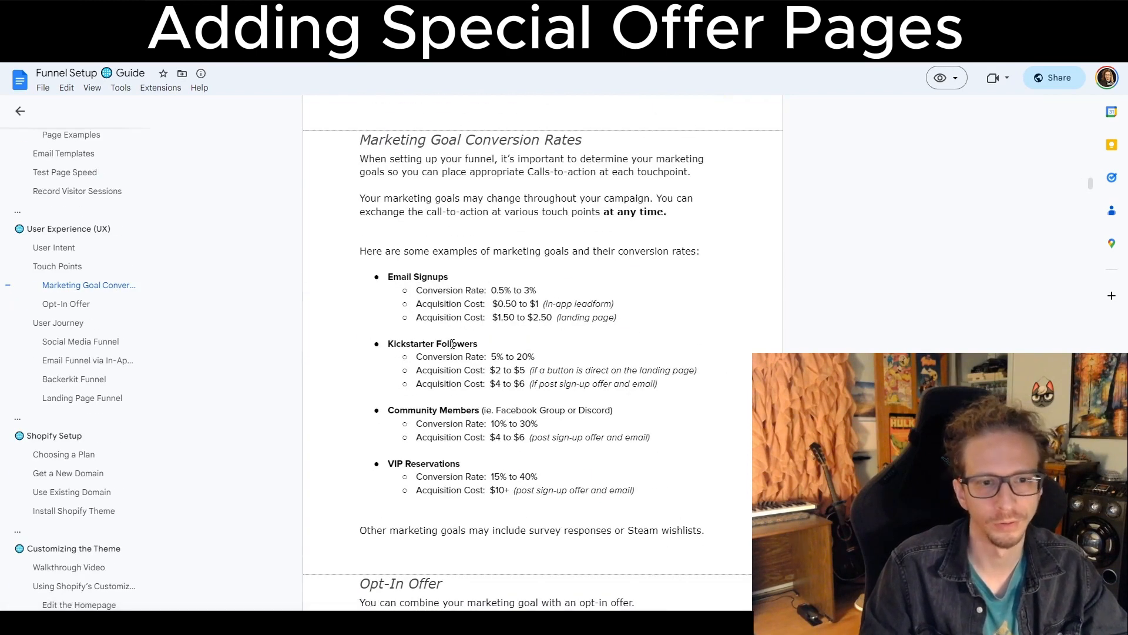
pyautogui.moveTo(504, 348); pyautogui.dragTo(395, 340)
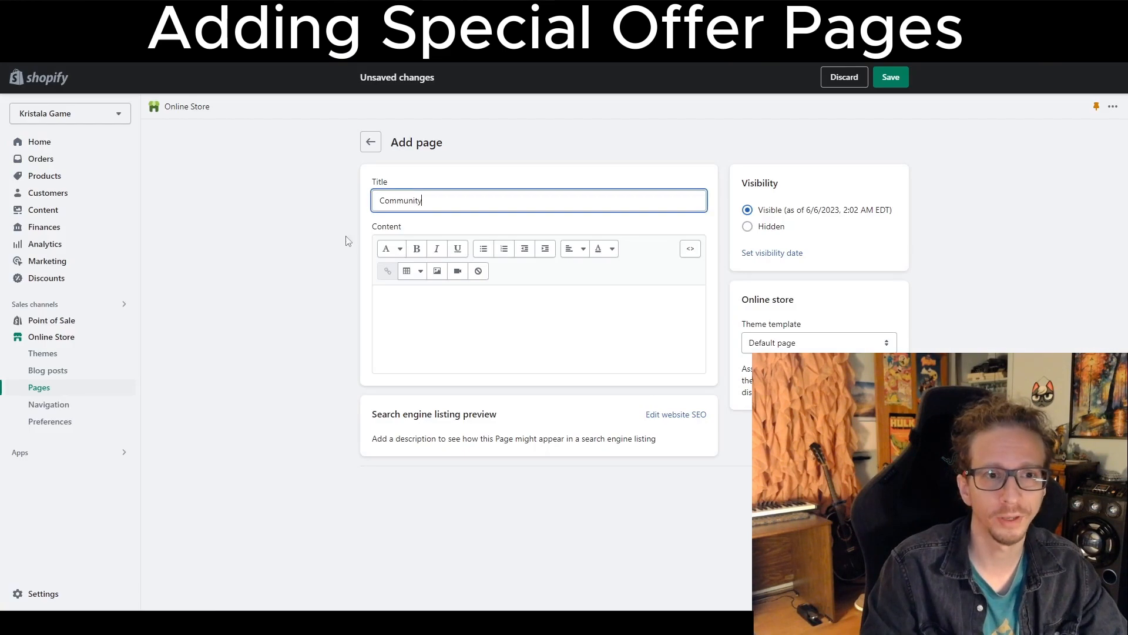
# Assign the special-offer-community theme template to the Community page.
pyautogui.click(305, 229)
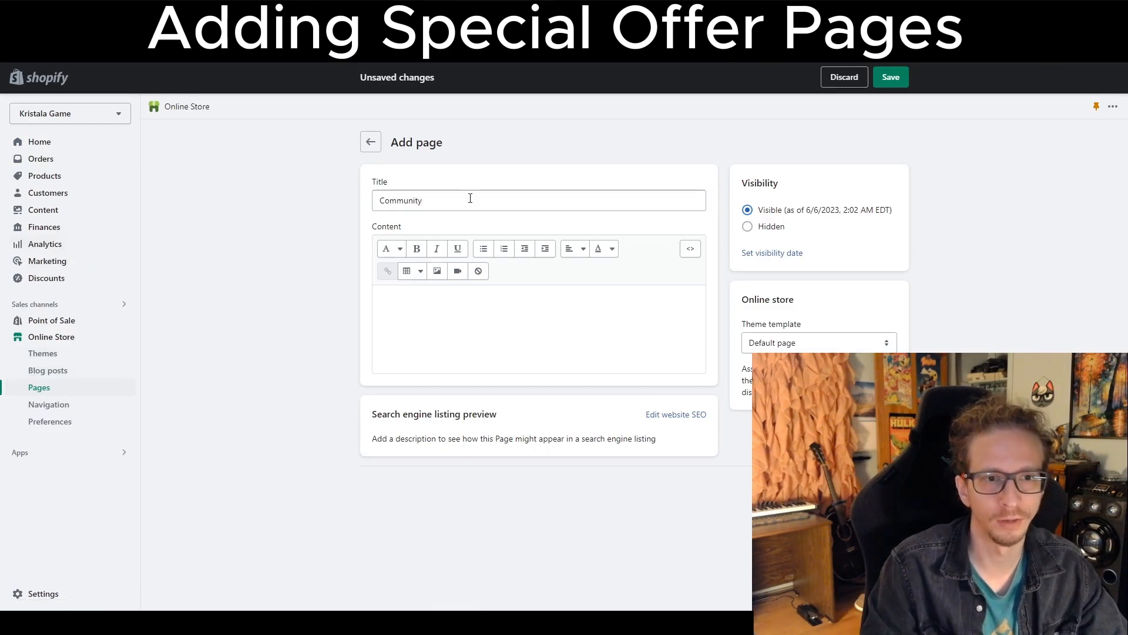
pyautogui.click(411, 202)
pyautogui.doubleClick(432, 204)
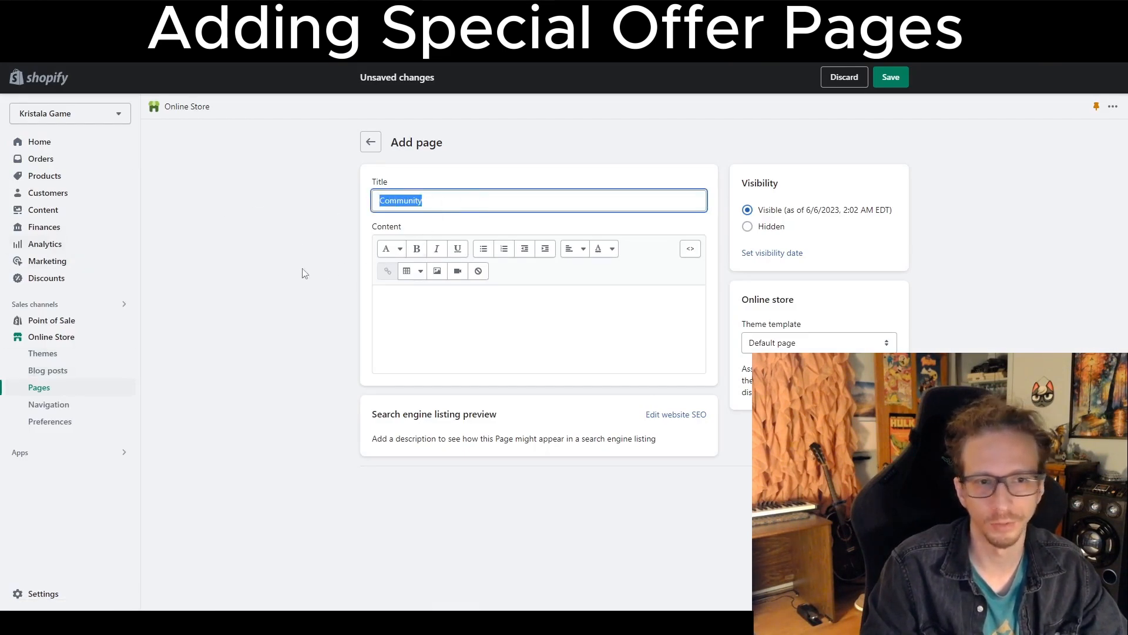
pyautogui.moveTo(767, 214); pyautogui.dragTo(857, 214)
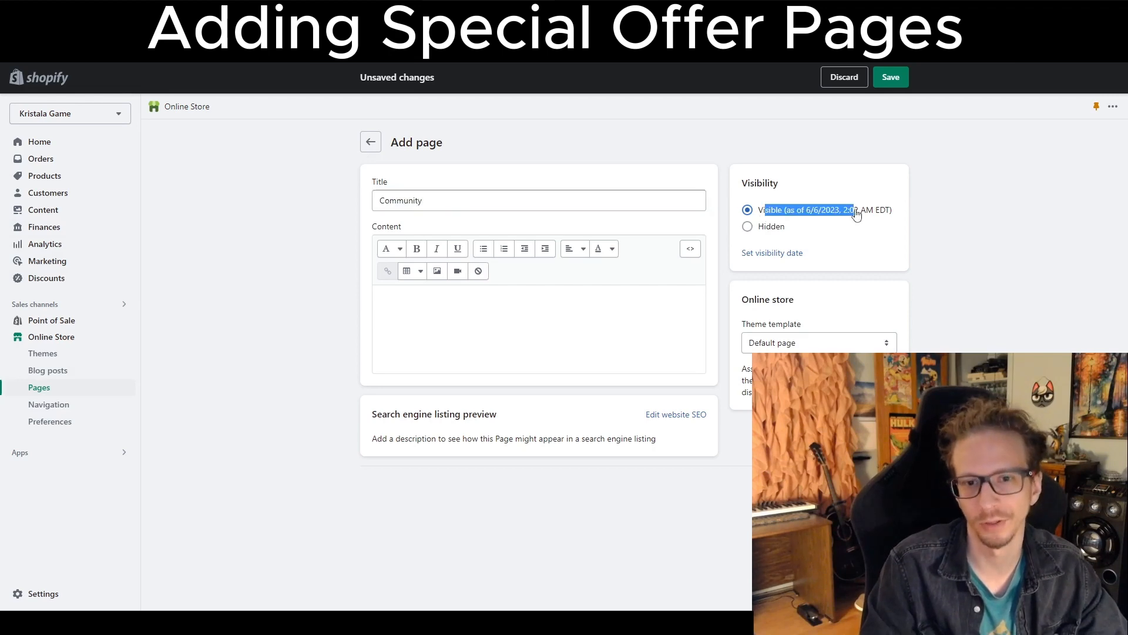
pyautogui.click(956, 268)
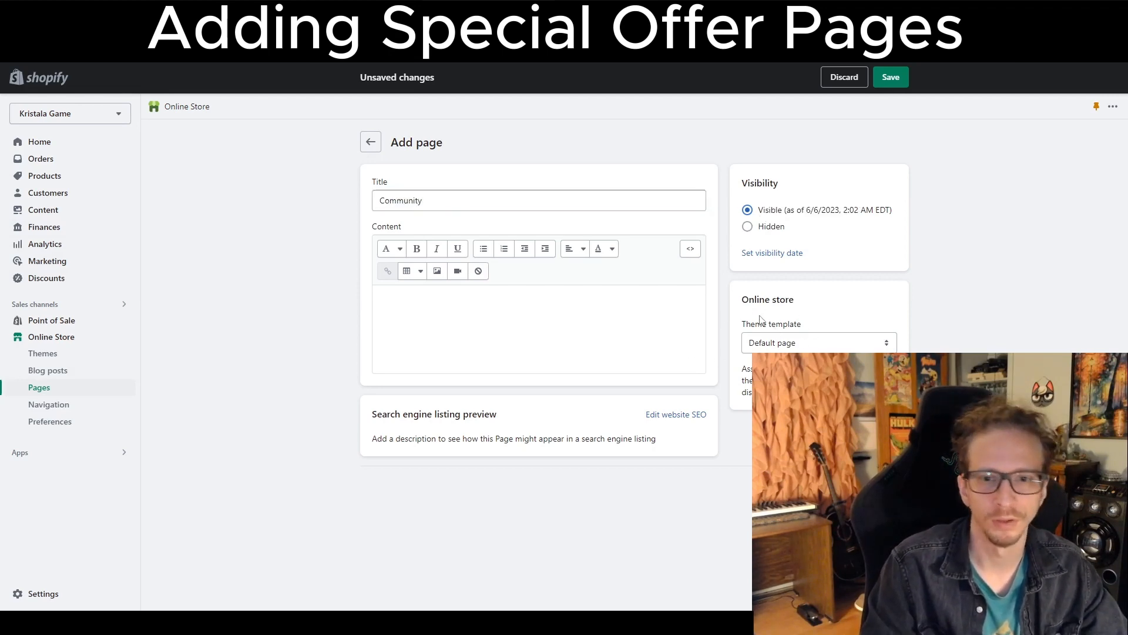
pyautogui.moveTo(739, 296); pyautogui.dragTo(822, 333)
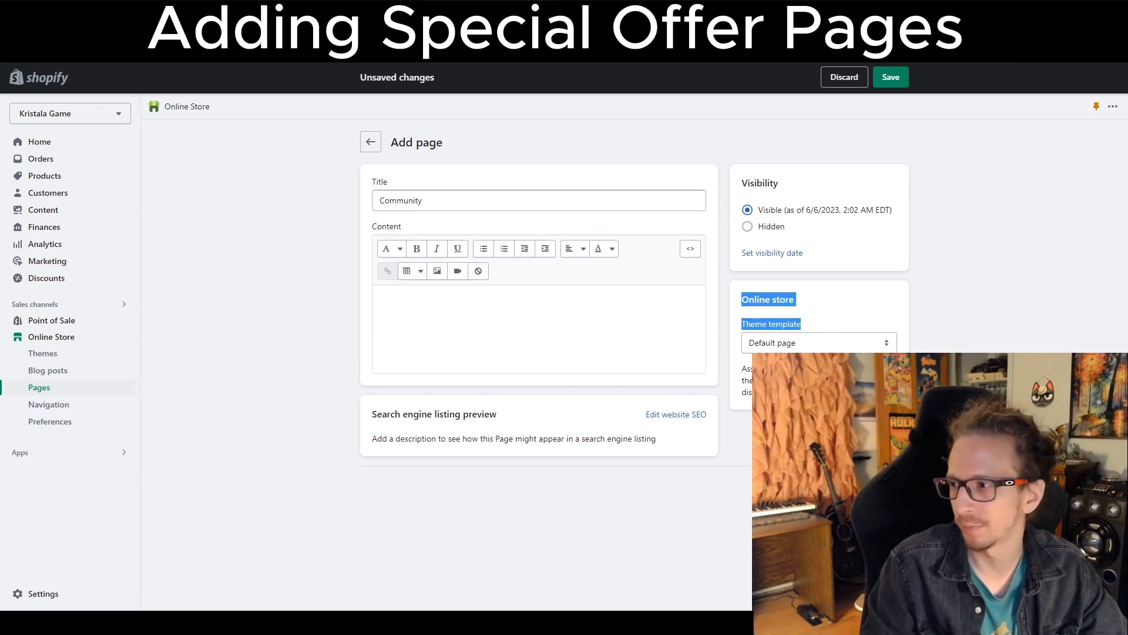
pyautogui.click(802, 343)
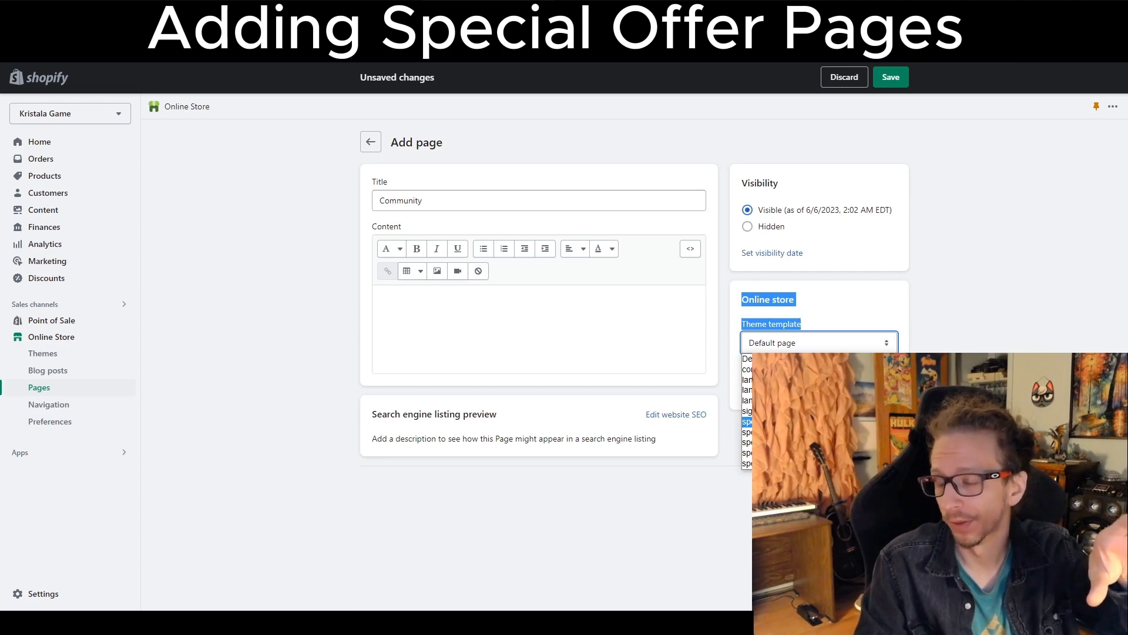
pyautogui.click(793, 463)
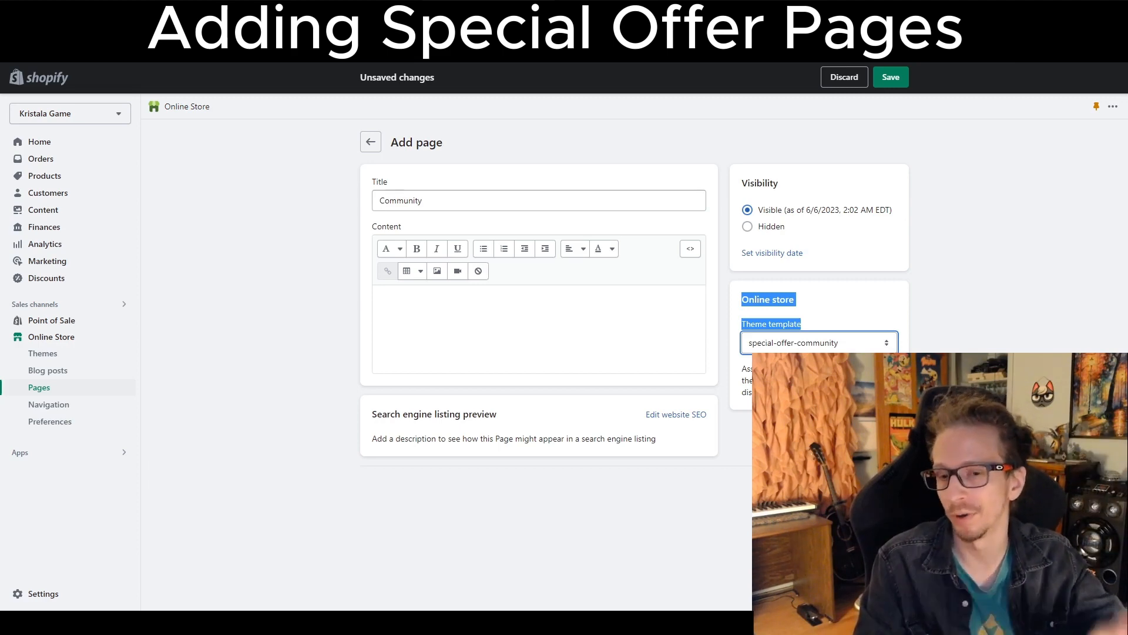
# Save the Community page, then open the live Rocket Funnel theme for customizing.
pyautogui.hotkey('ctrl', 's')
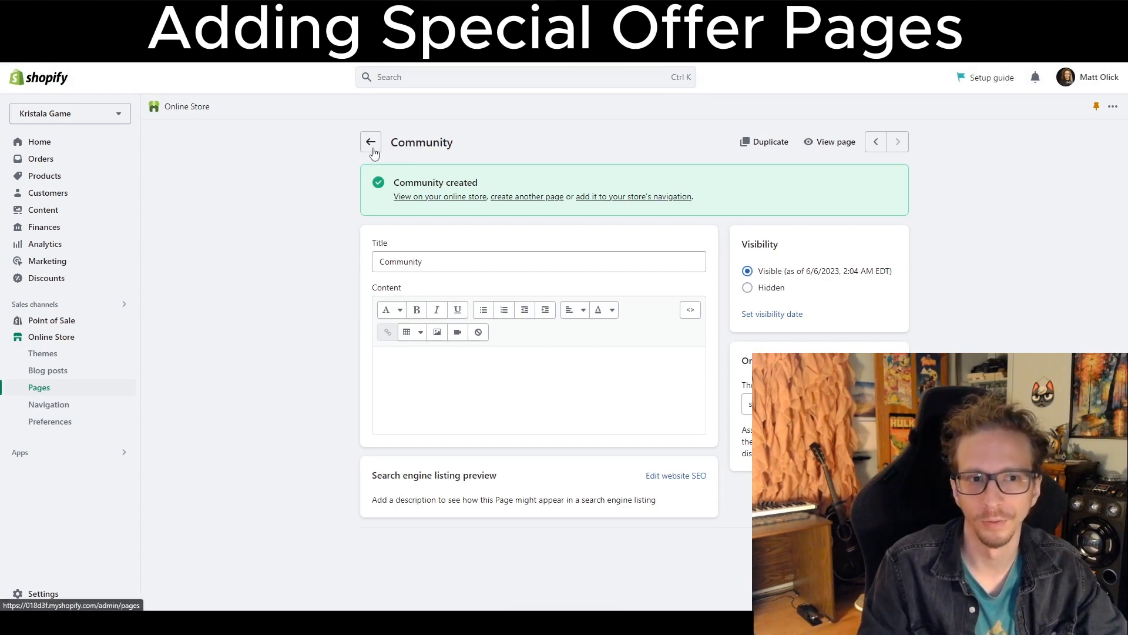
pyautogui.click(373, 144)
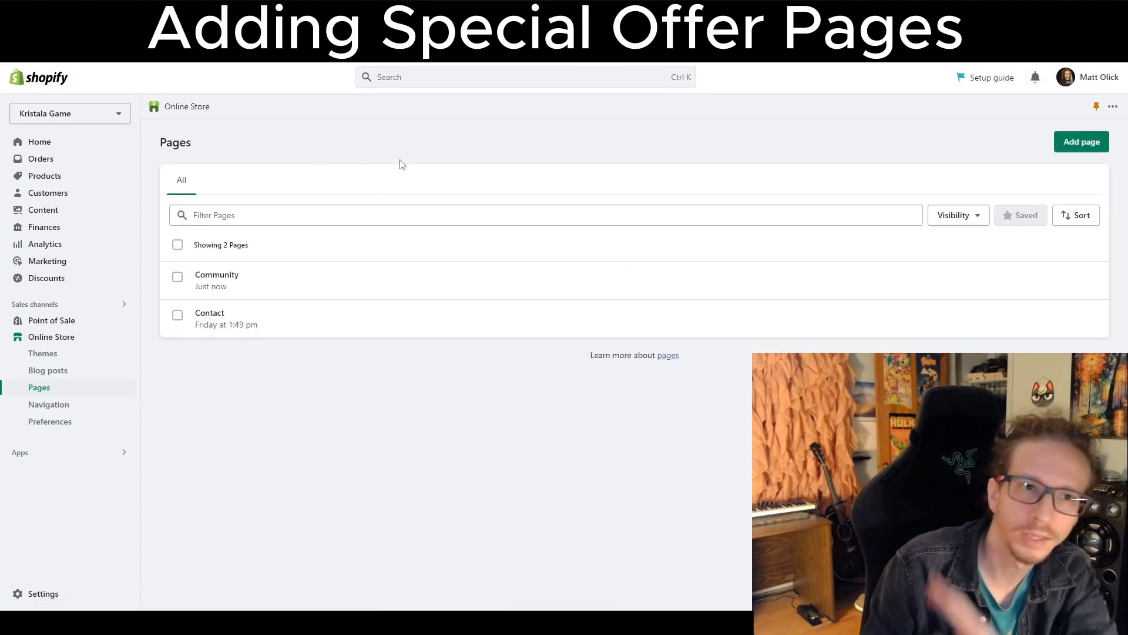
pyautogui.click(62, 338)
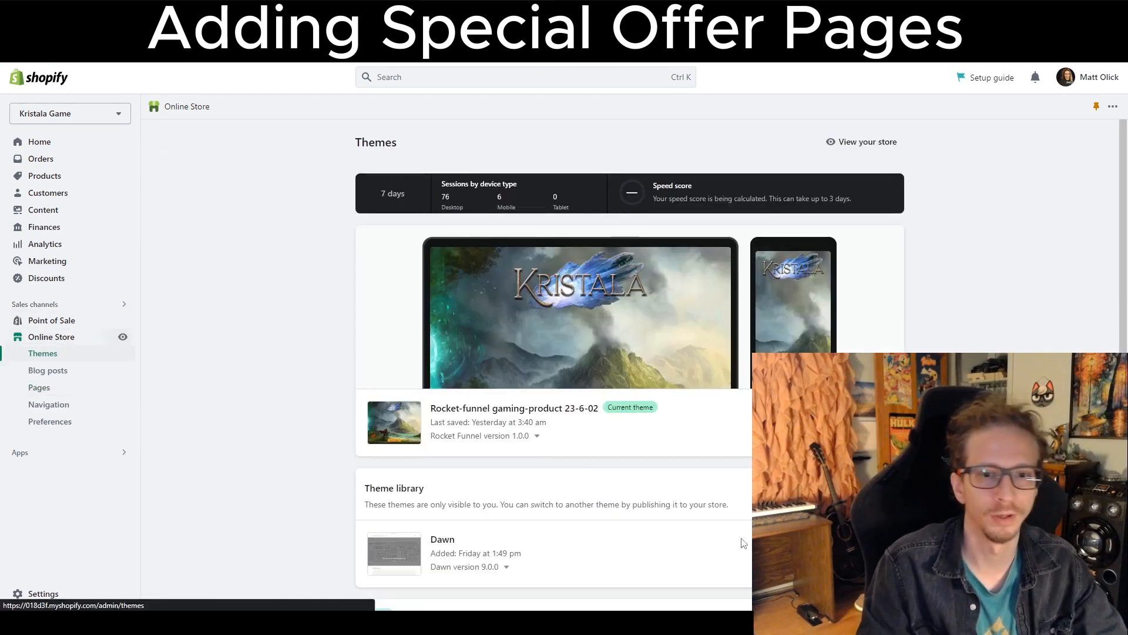
pyautogui.click(863, 423)
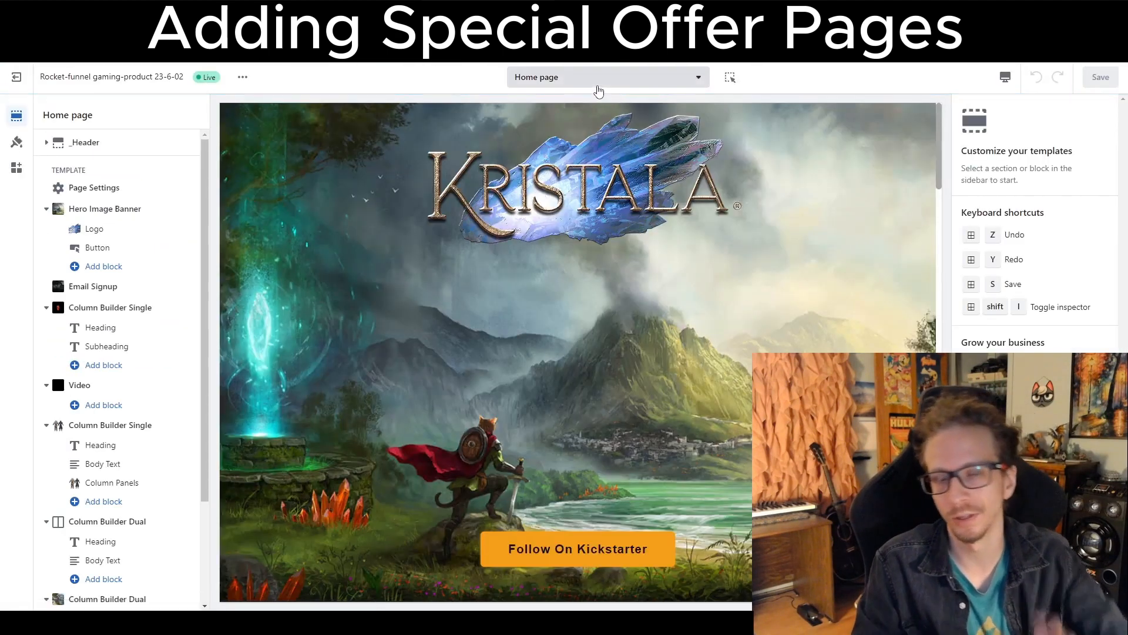
# Switch the theme editor to the special-offer-community page template.
pyautogui.click(597, 87)
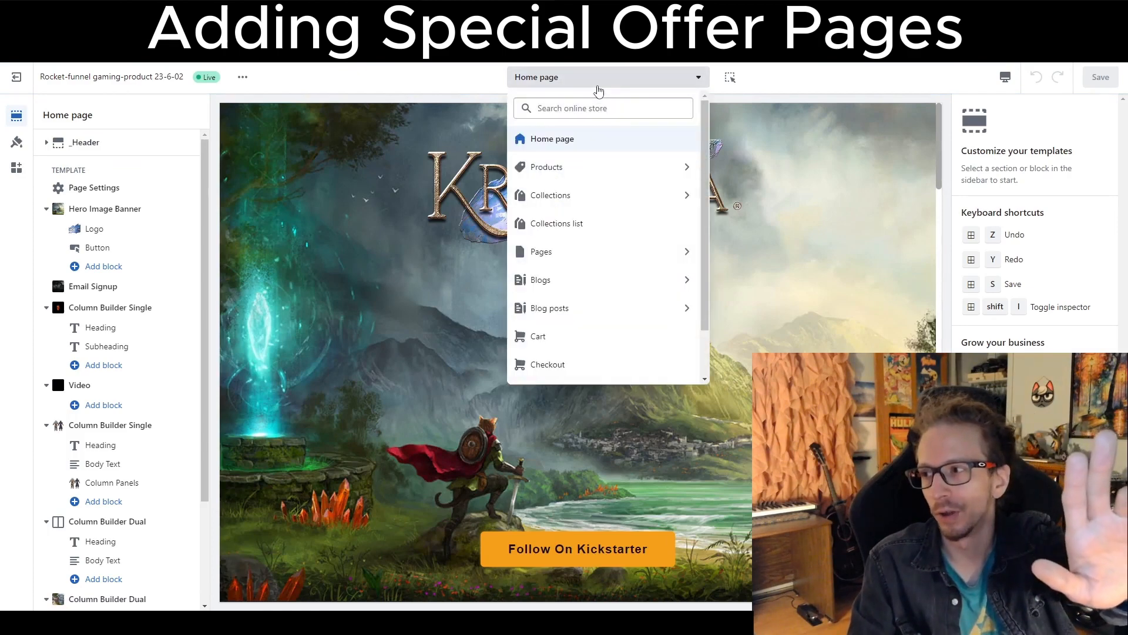
pyautogui.click(598, 85)
pyautogui.click(597, 88)
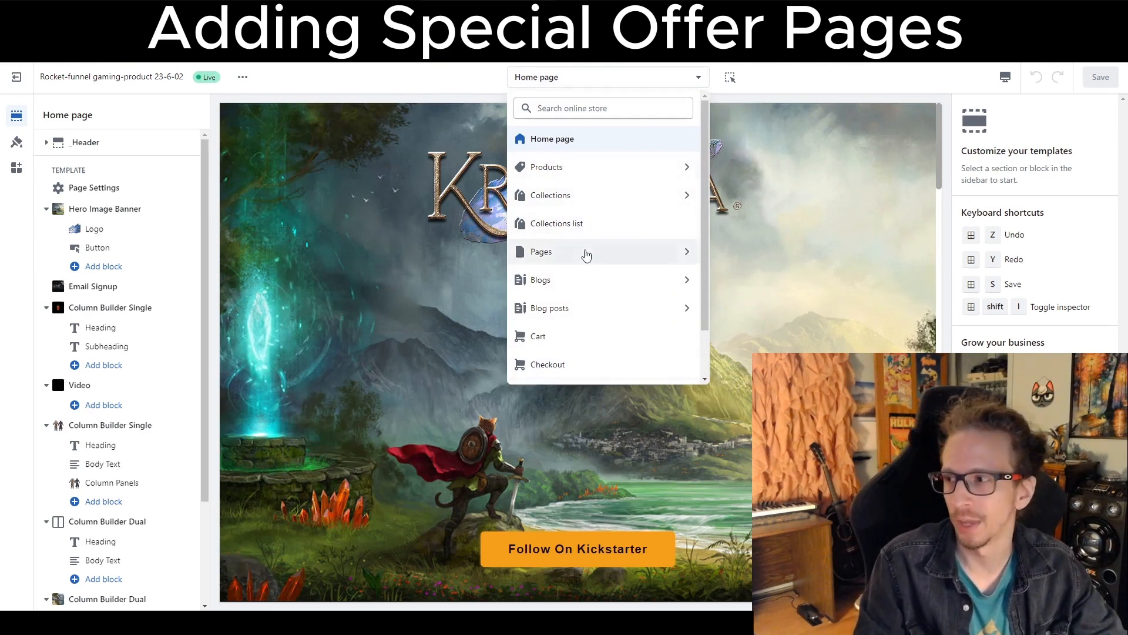
pyautogui.click(588, 253)
pyautogui.scroll(-3, 624, 267)
pyautogui.scroll(-1, 625, 268)
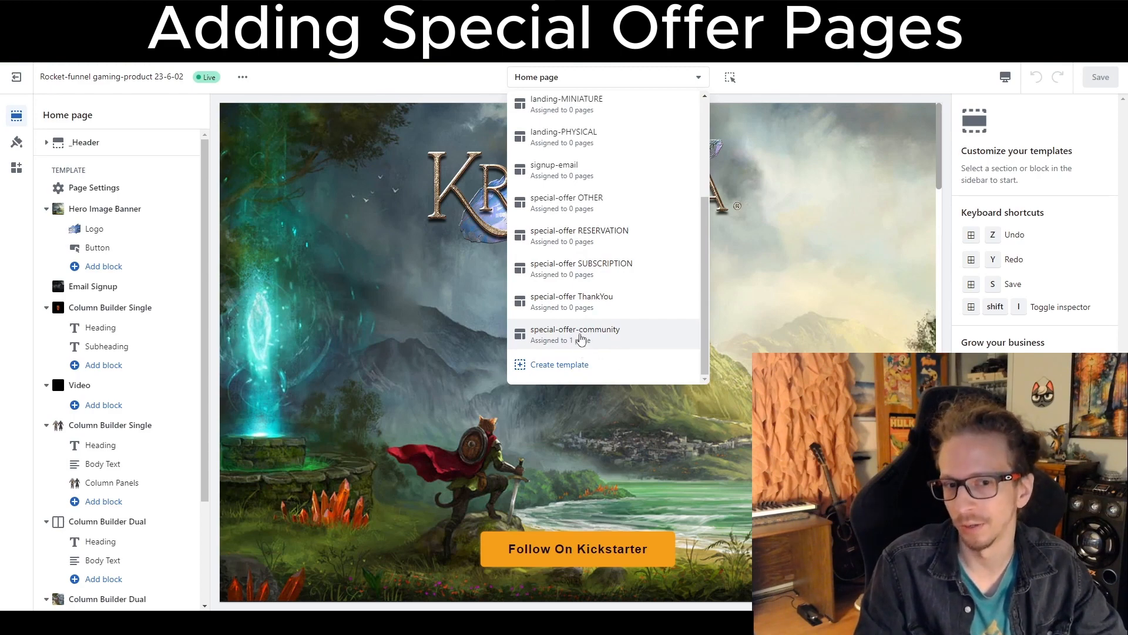
pyautogui.click(580, 335)
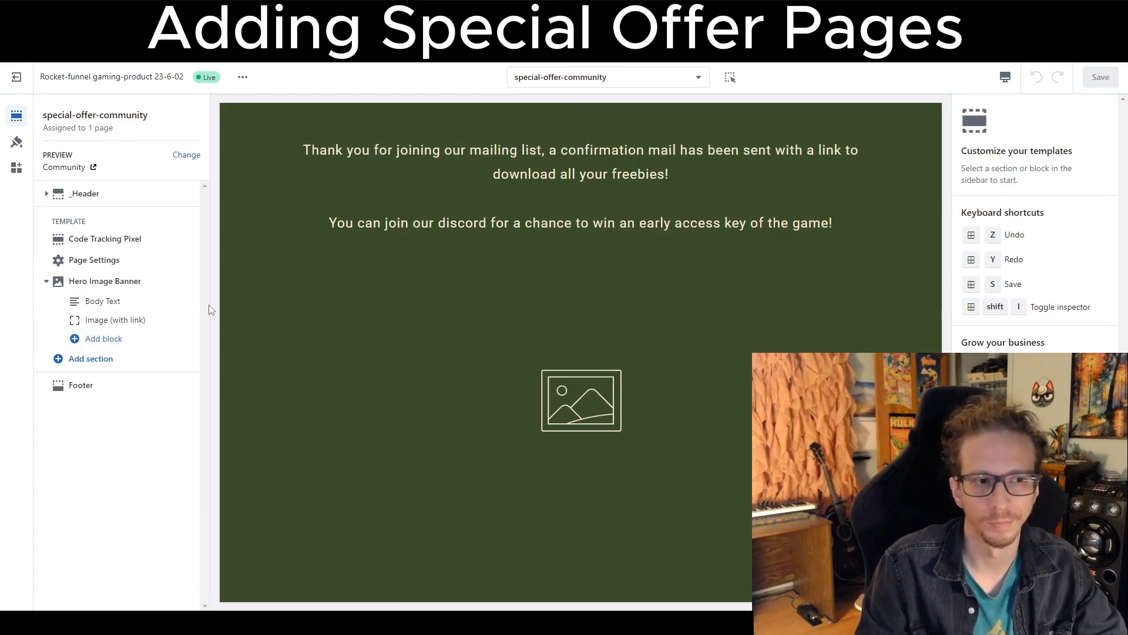
# Set the Hero Image Banner's Image (with link) block to the kristala-logo-trademarked image.
pyautogui.click(112, 320)
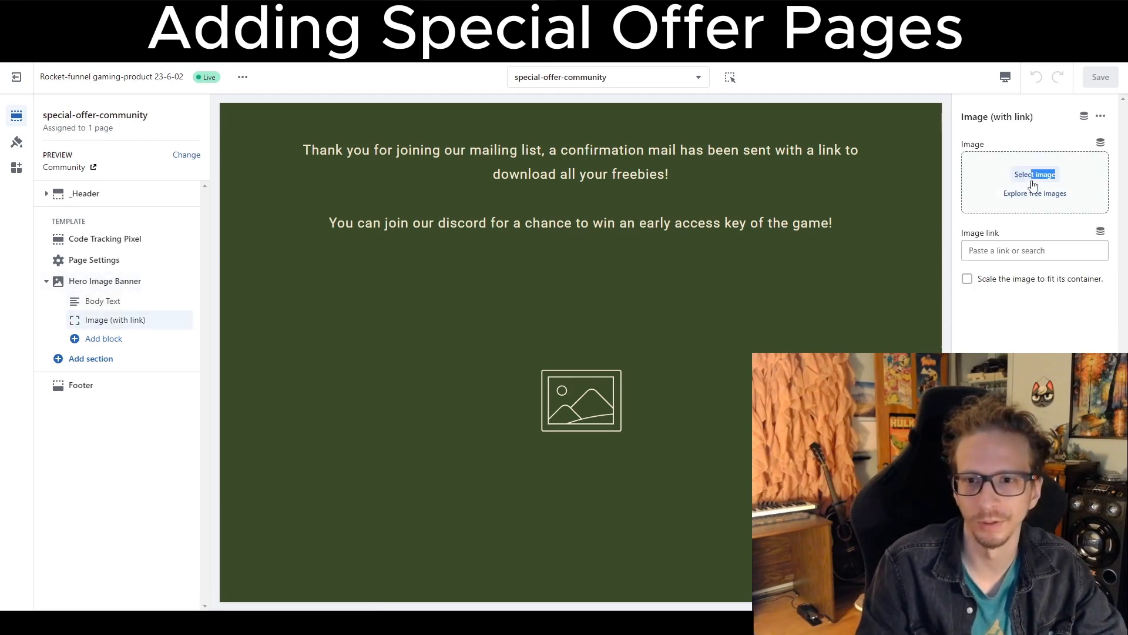
pyautogui.click(1035, 175)
pyautogui.click(539, 397)
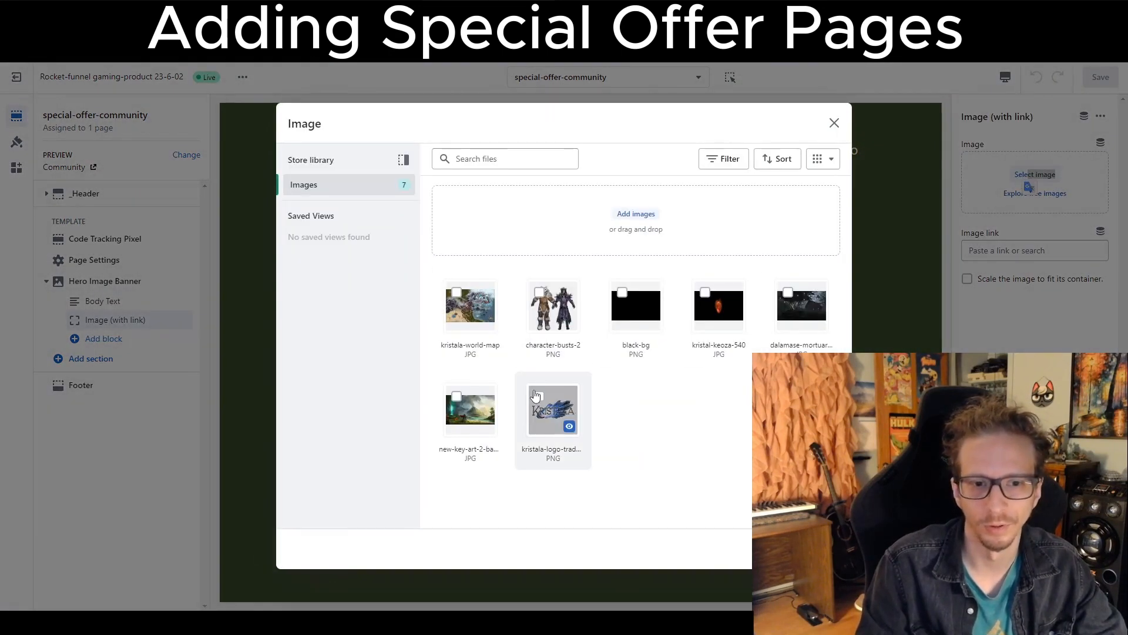
pyautogui.click(824, 548)
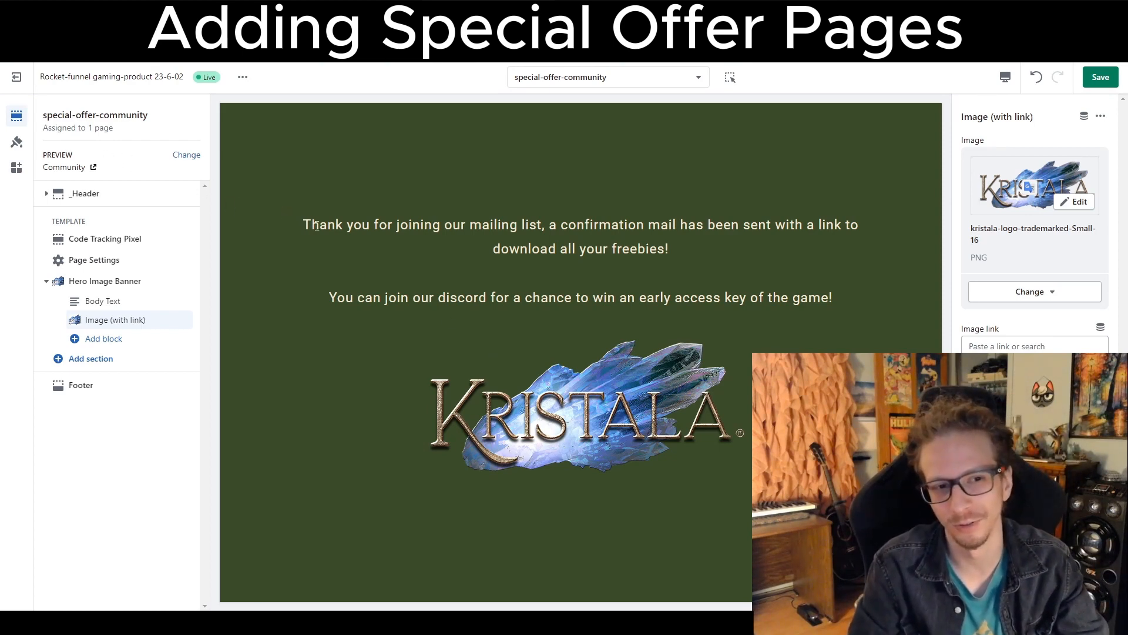
# Link the logo image to discord.gg/asjdhfkjhdfkghs.
pyautogui.moveTo(318, 226); pyautogui.dragTo(753, 250)
pyautogui.click(712, 270)
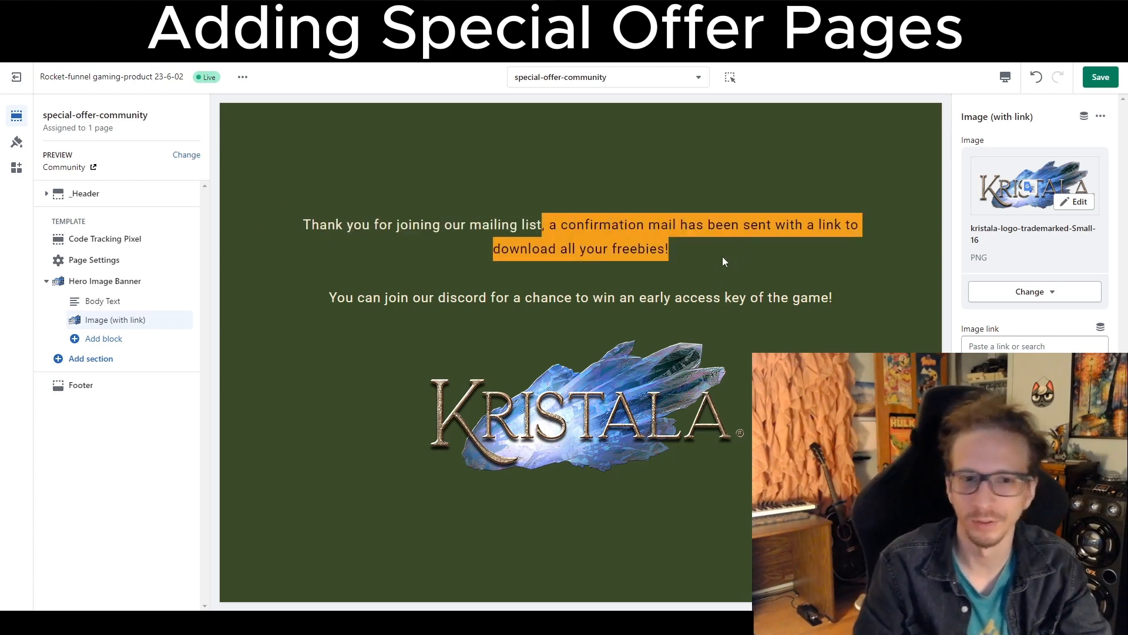
pyautogui.moveTo(366, 297); pyautogui.dragTo(856, 316)
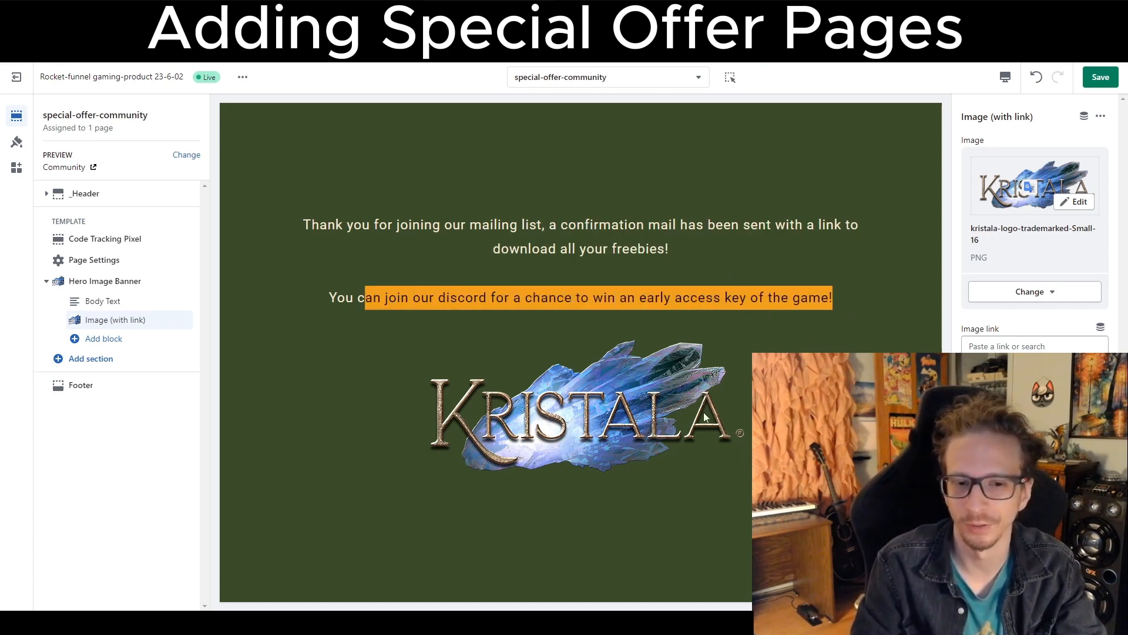
pyautogui.click(577, 276)
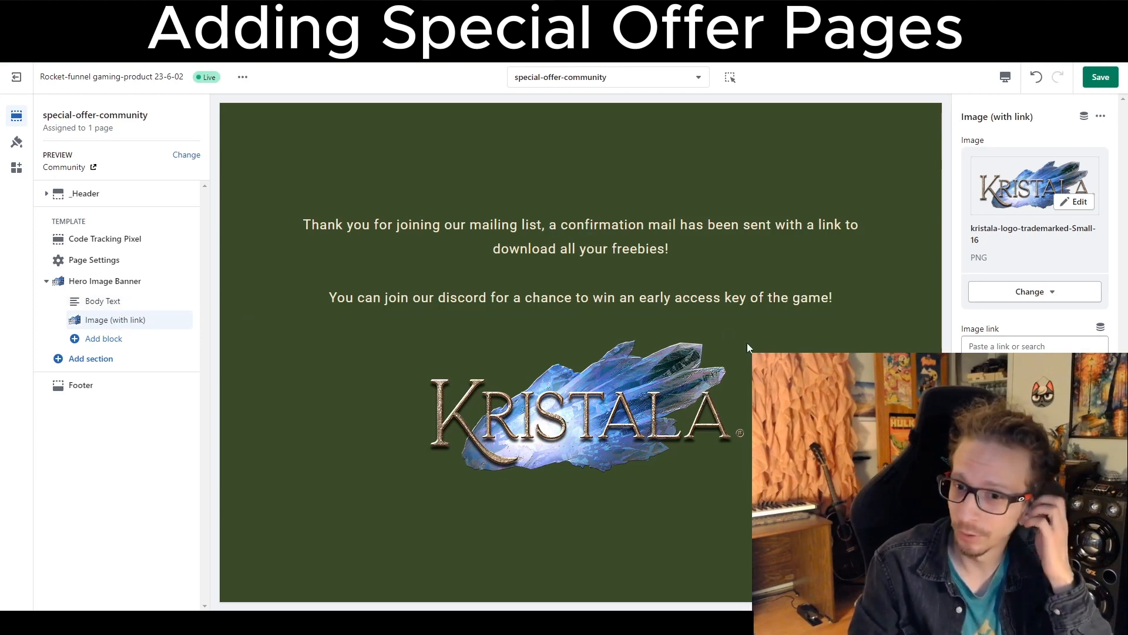
pyautogui.moveTo(966, 332); pyautogui.dragTo(1012, 333)
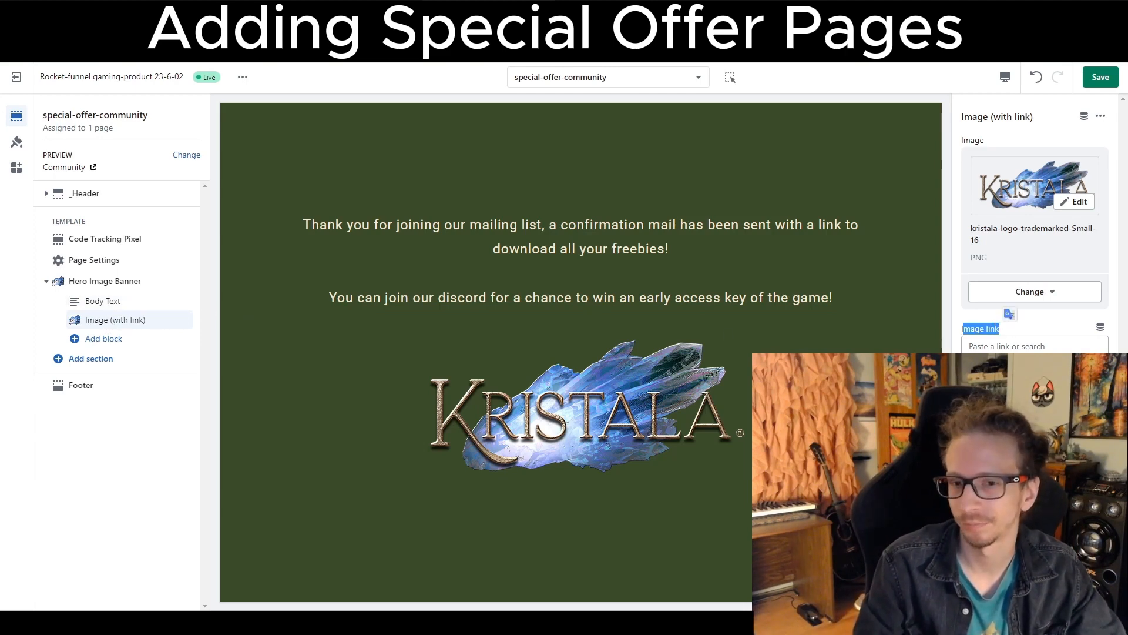
pyautogui.click(991, 344)
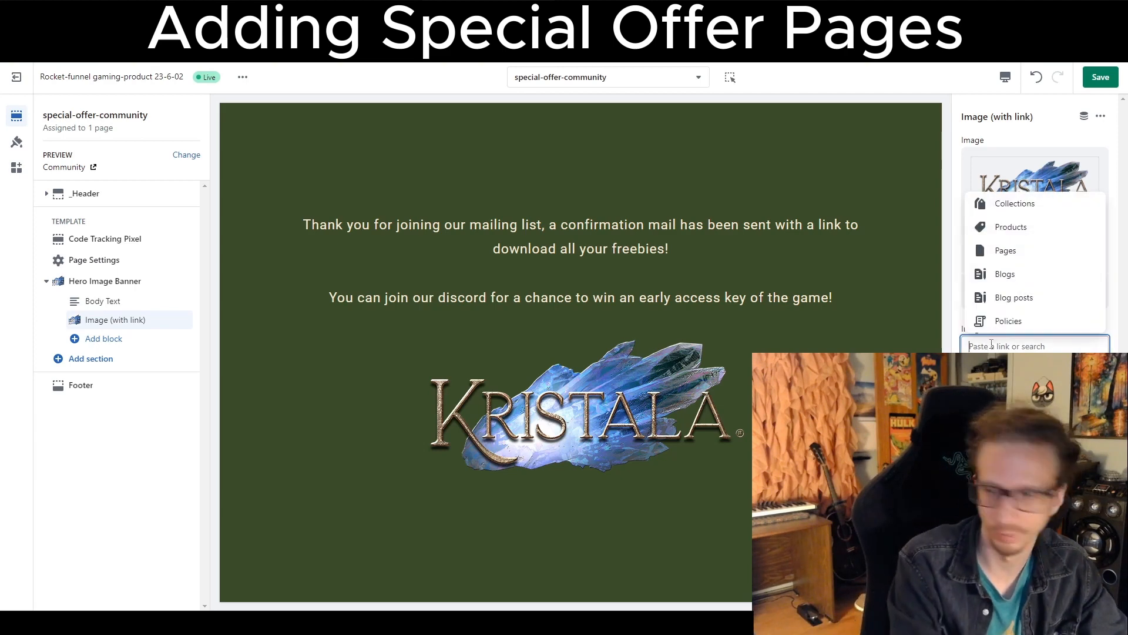
pyautogui.write('discord.g')
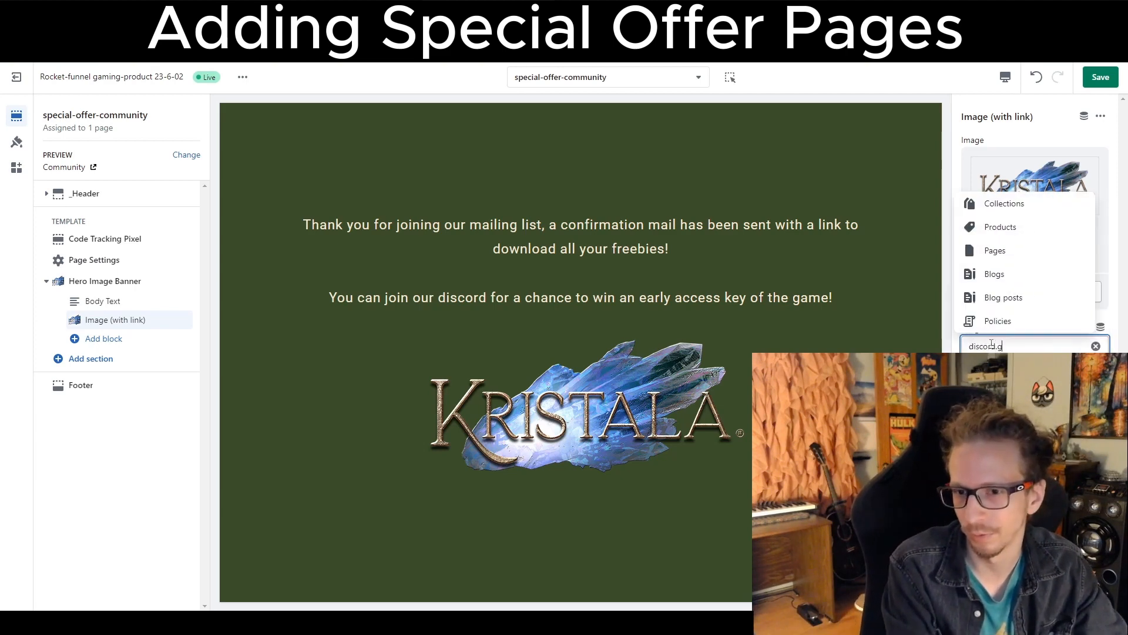
pyautogui.write('g/asjdhfkjhdfkghs')
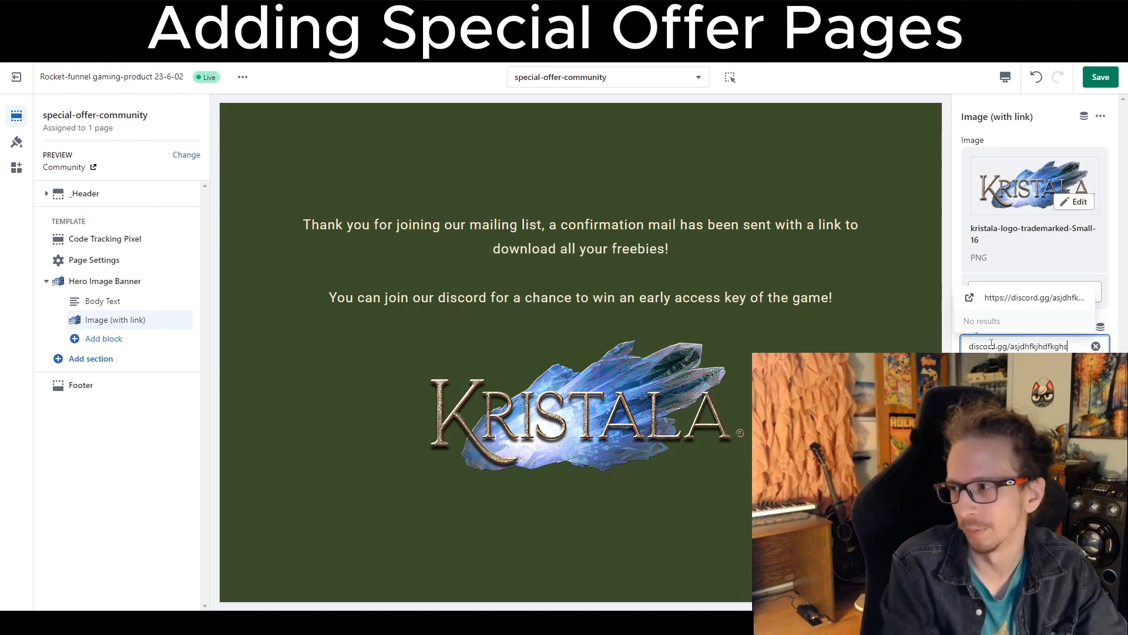
pyautogui.click(1033, 299)
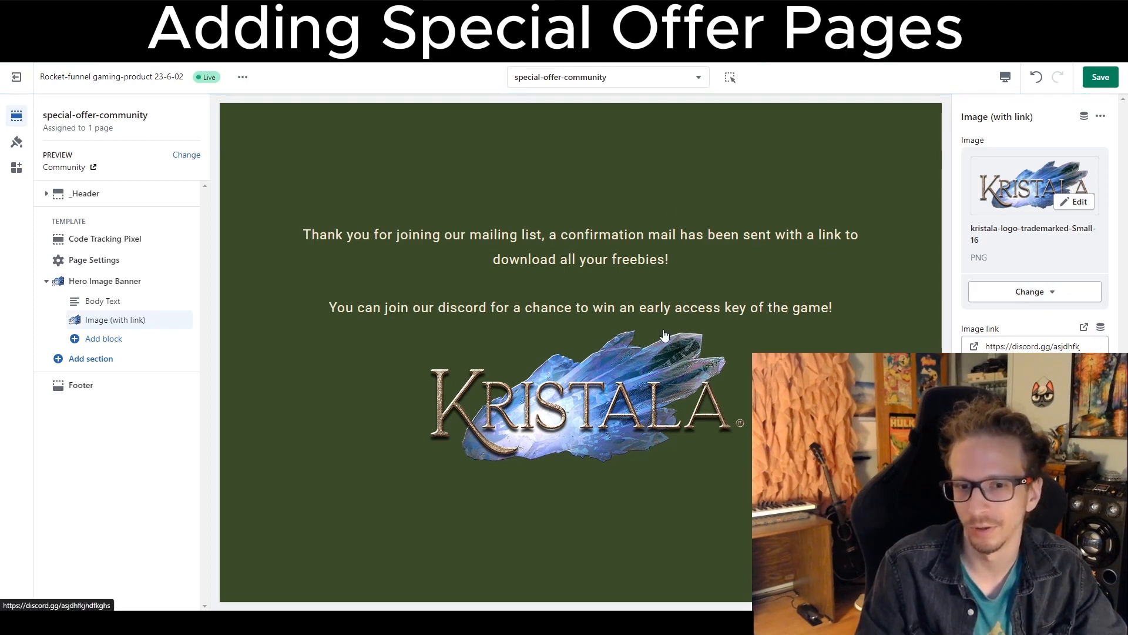
pyautogui.click(624, 366)
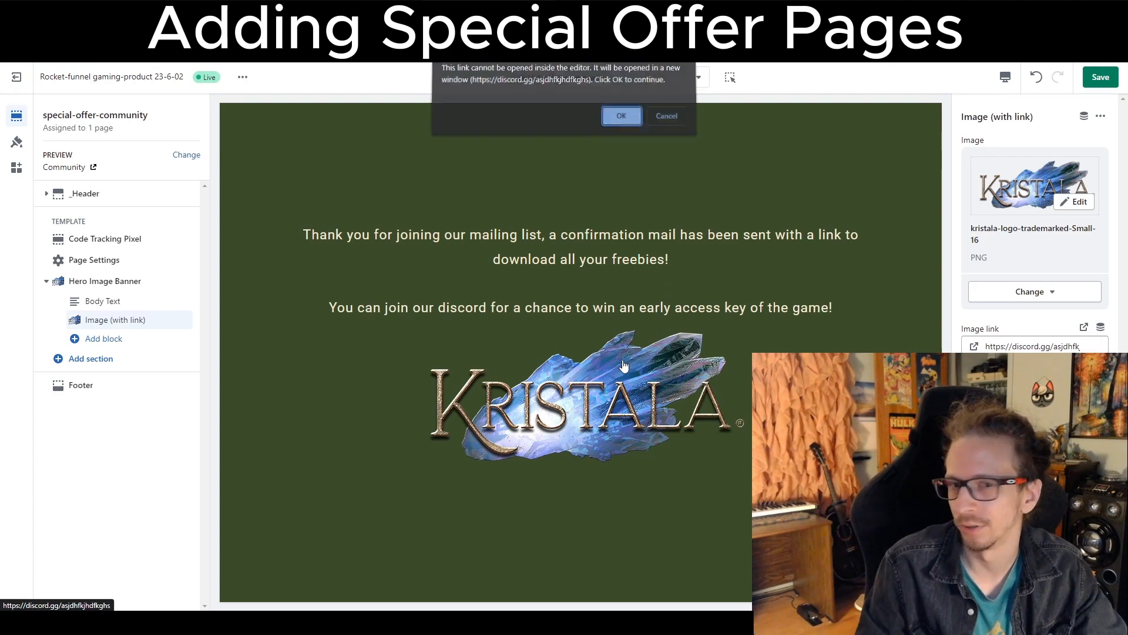
pyautogui.click(678, 120)
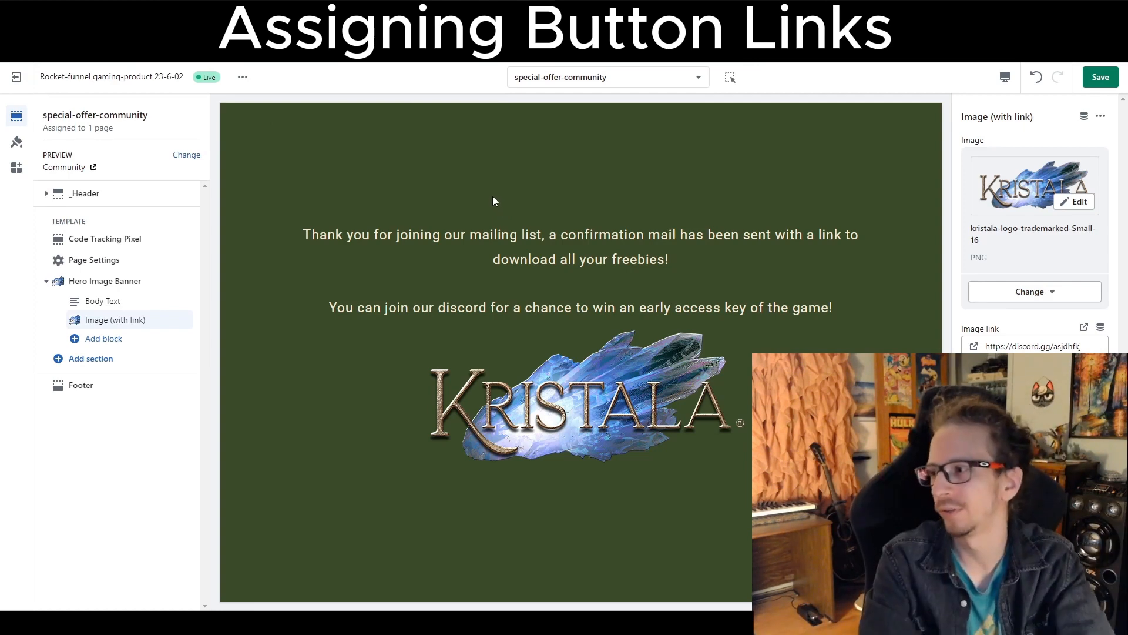
# Return to the Home page and set the first Email Signup section's redirect URL link to the Community page.
pyautogui.click(540, 83)
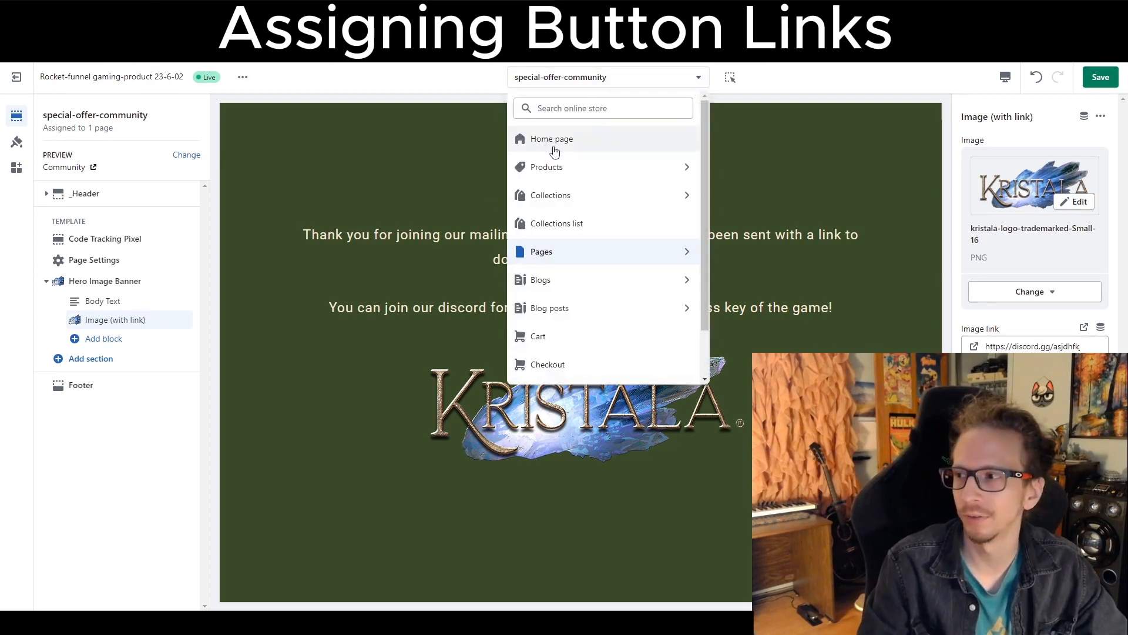
pyautogui.click(537, 79)
pyautogui.click(536, 80)
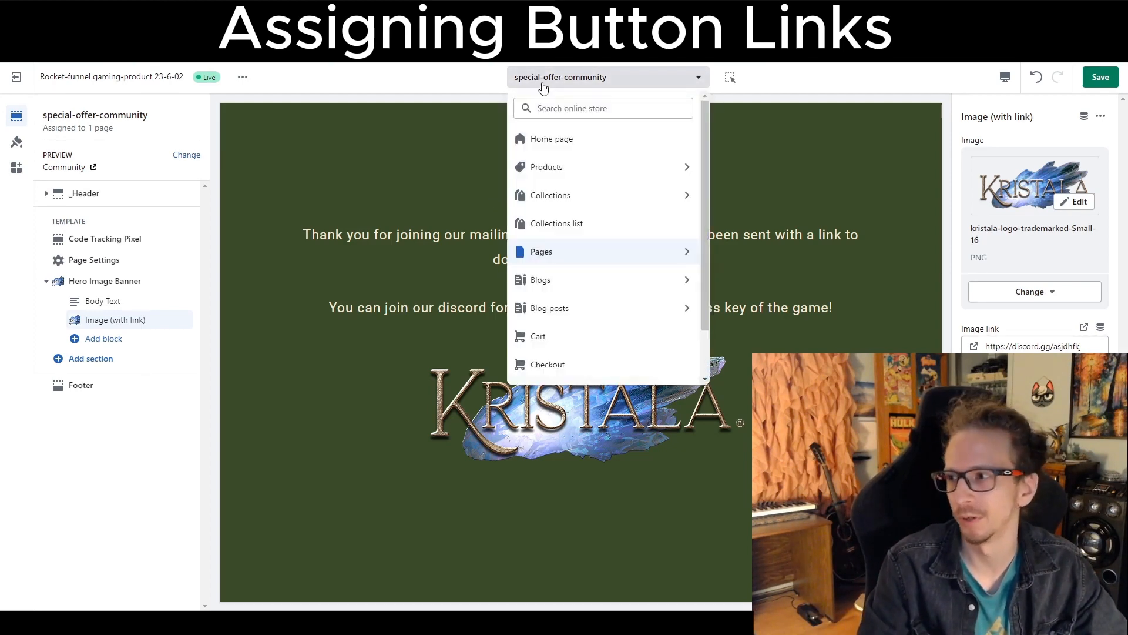
pyautogui.click(551, 139)
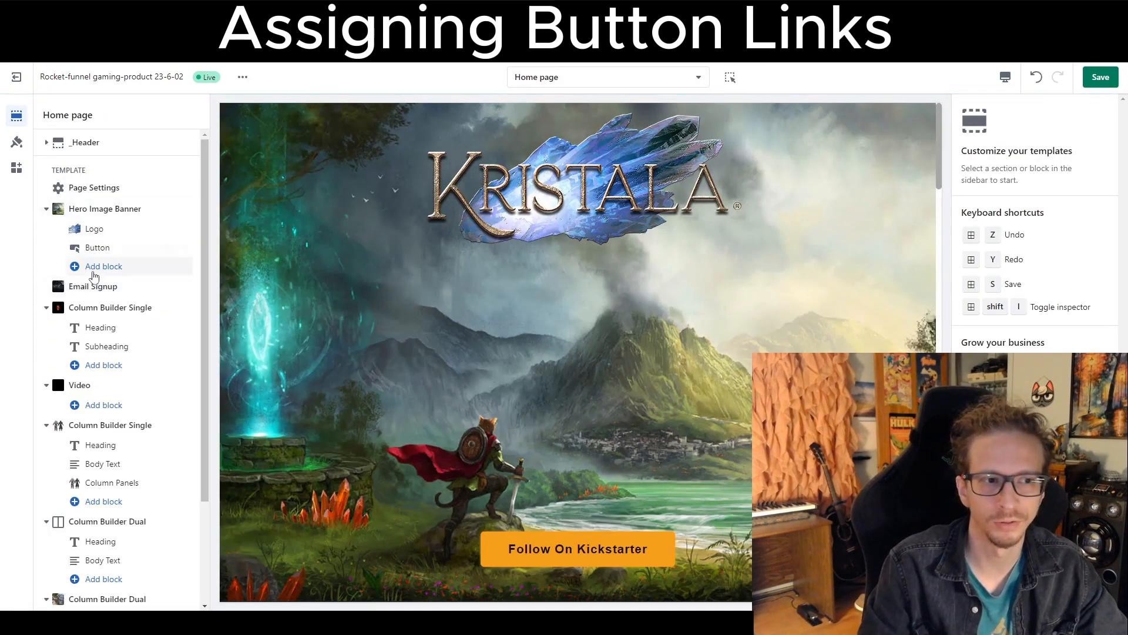
pyautogui.scroll(-5, 352, 329)
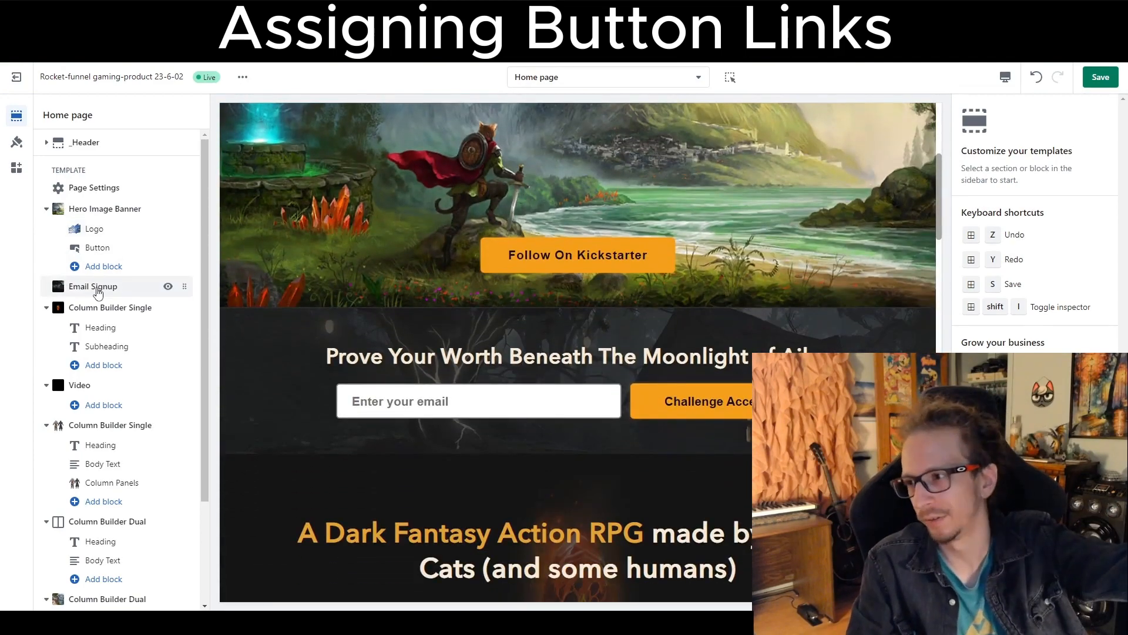
pyautogui.click(98, 288)
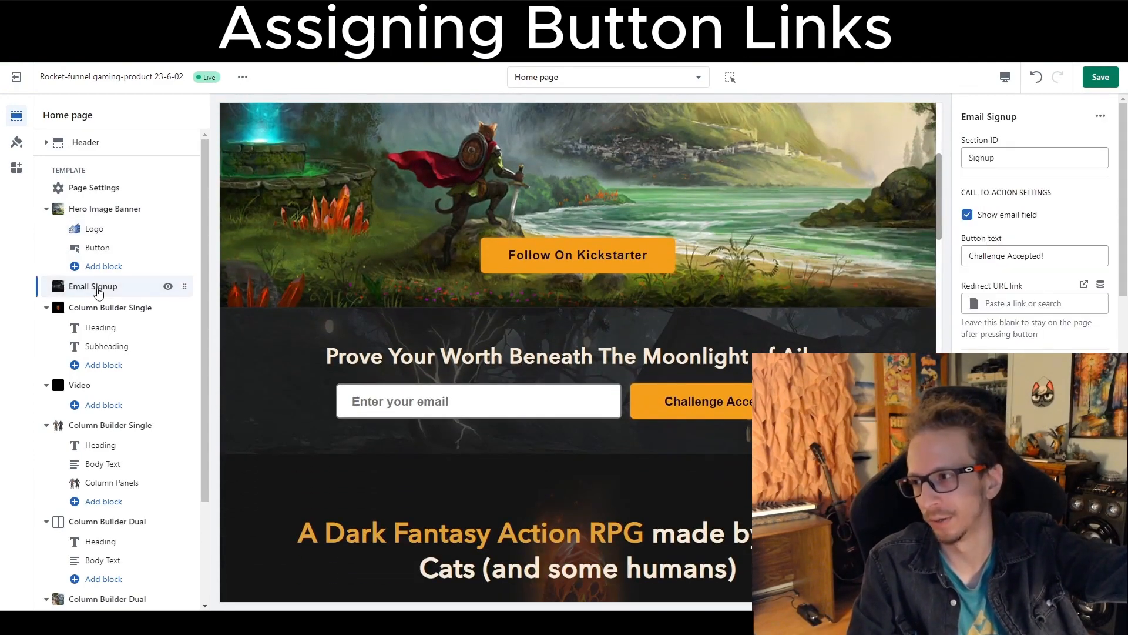
pyautogui.scroll(-1, 1031, 318)
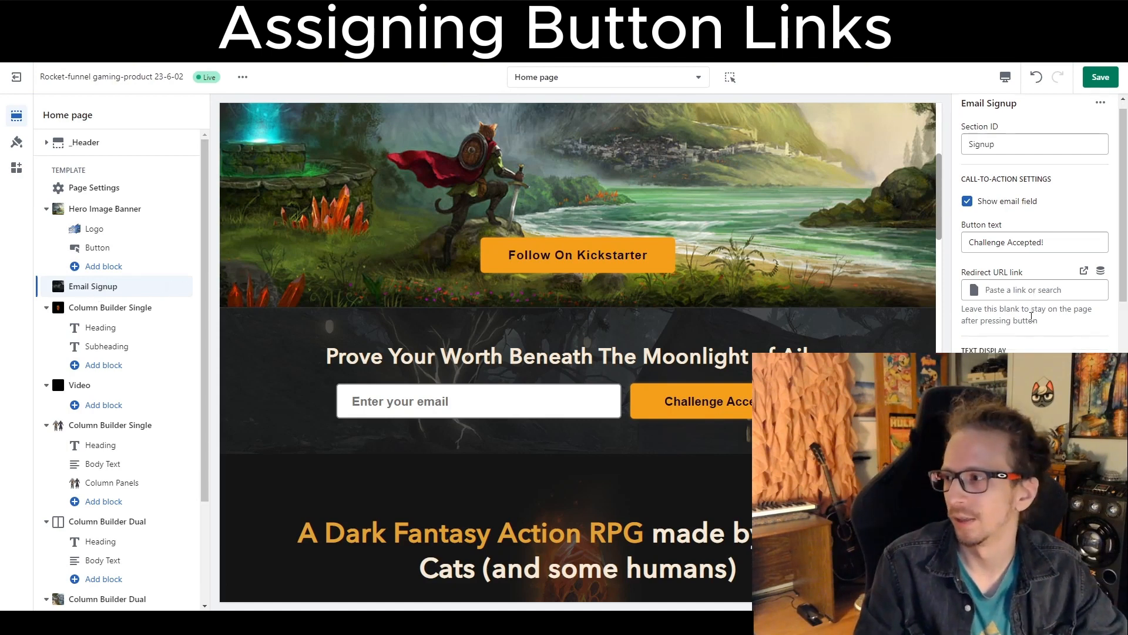
pyautogui.scroll(-1, 1026, 306)
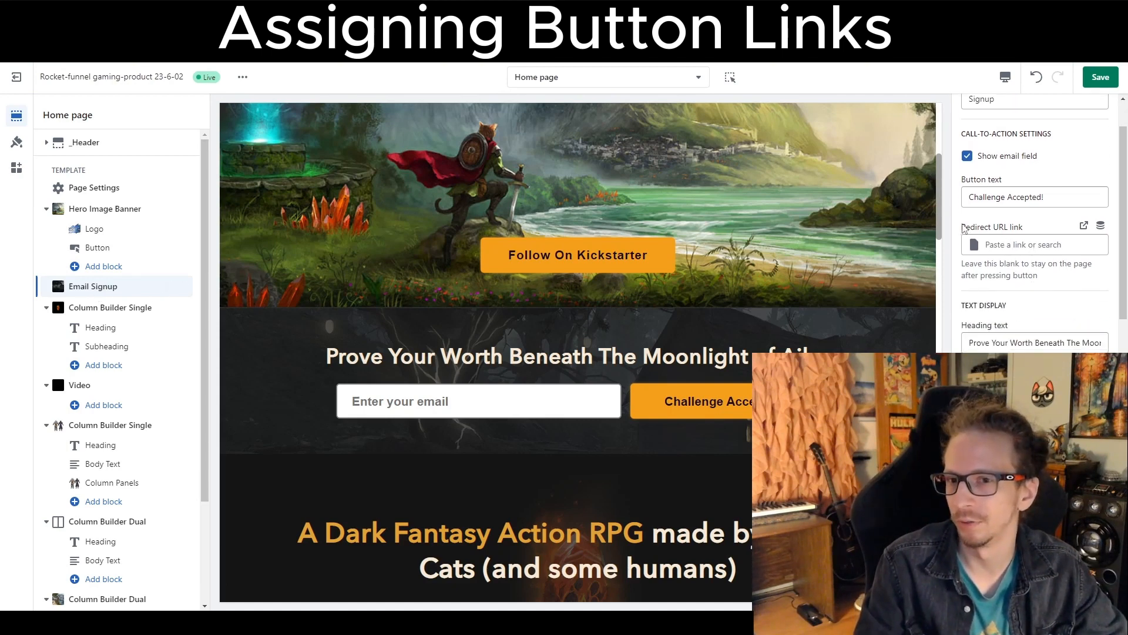
pyautogui.moveTo(964, 228); pyautogui.dragTo(1032, 228)
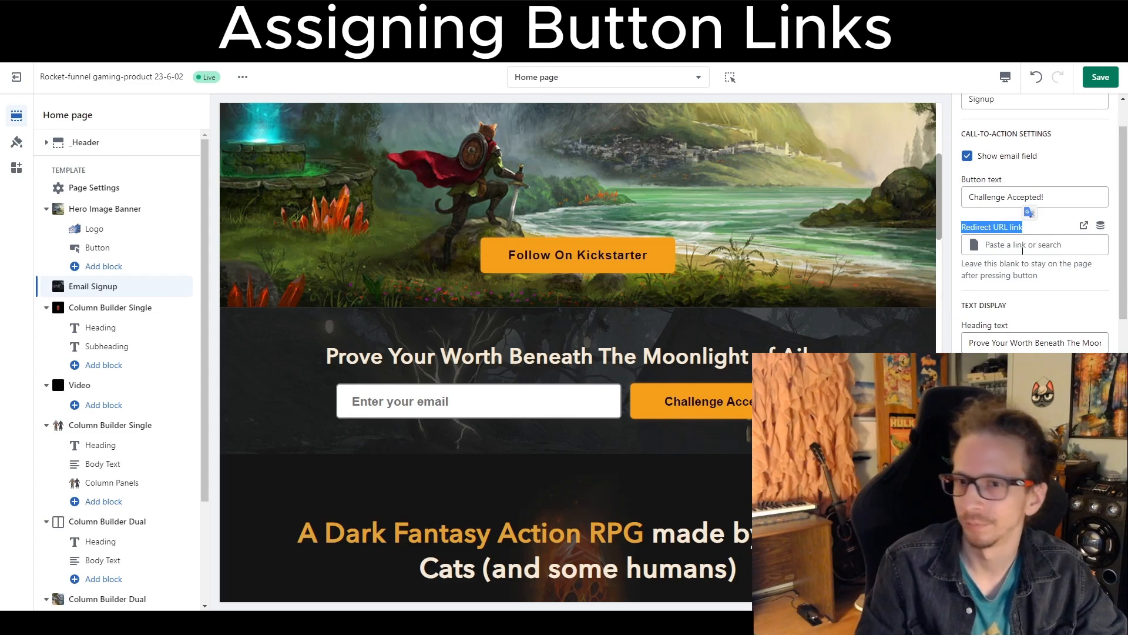
pyautogui.click(1017, 243)
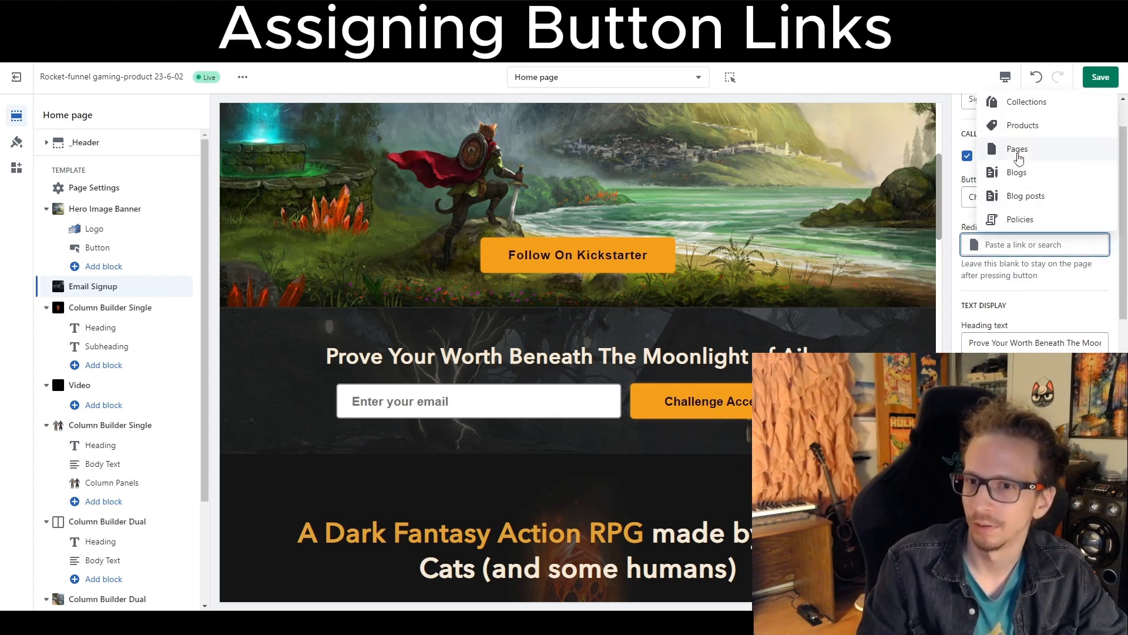
pyautogui.click(1020, 154)
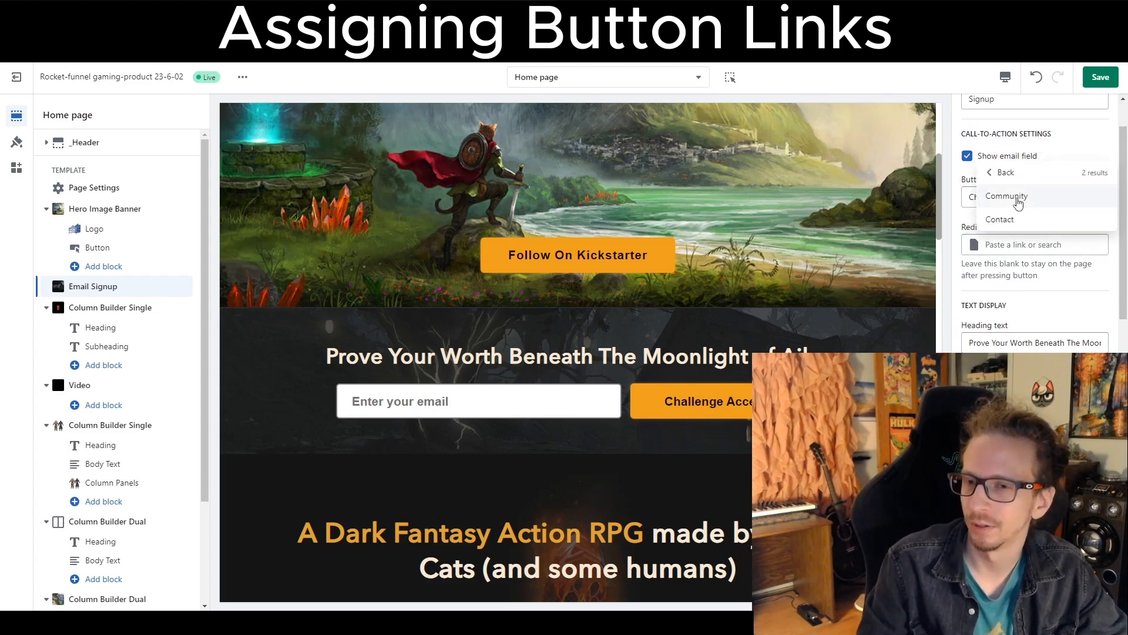
pyautogui.click(1018, 199)
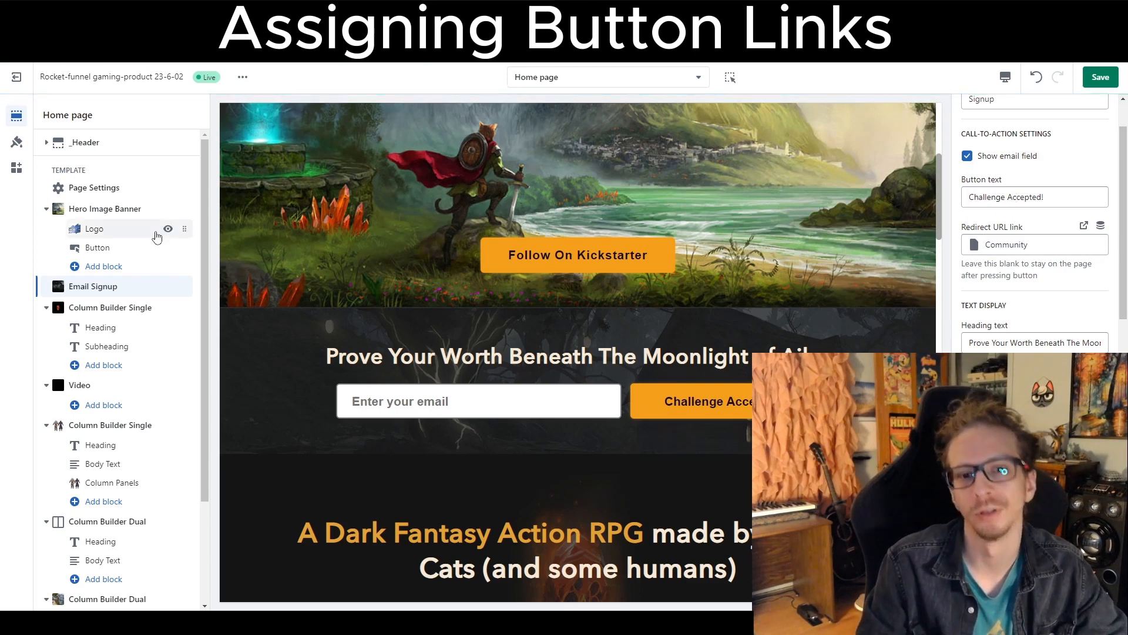
# Set the last Email Signup section's redirect URL link to the Community page.
pyautogui.scroll(-2, 153, 238)
pyautogui.scroll(-3, 418, 438)
pyautogui.scroll(-5, 417, 437)
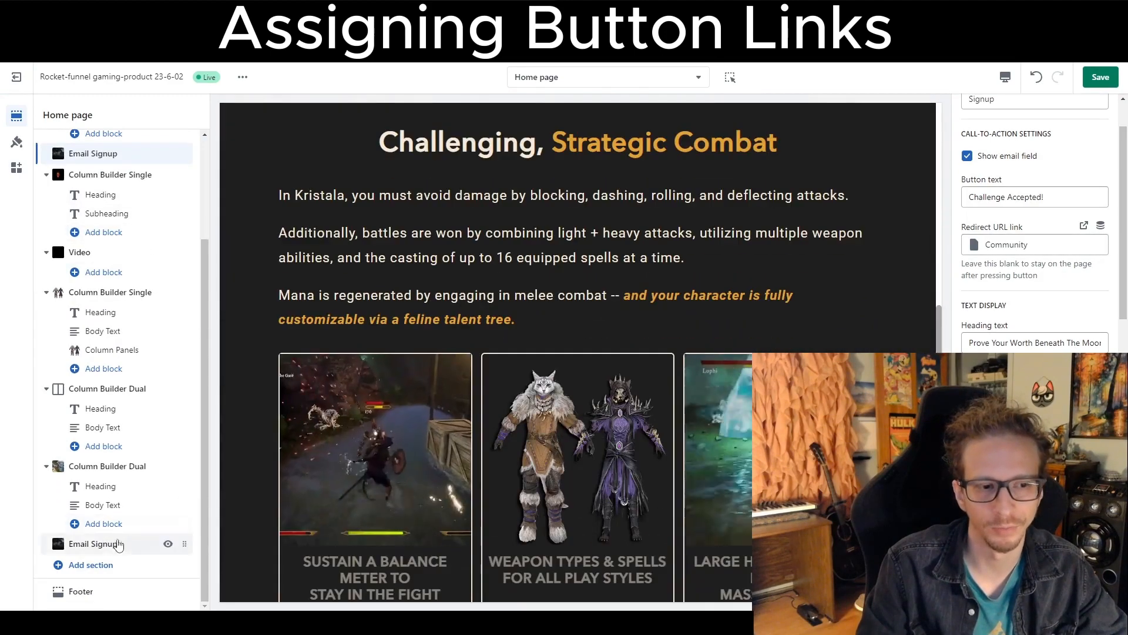
pyautogui.click(142, 540)
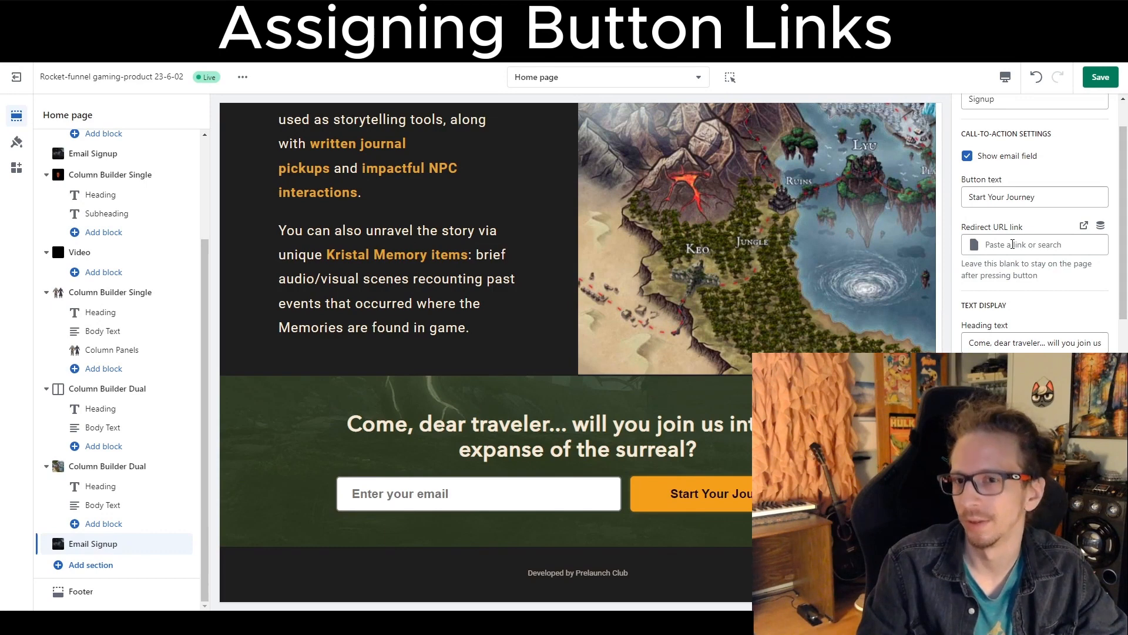
pyautogui.click(1012, 244)
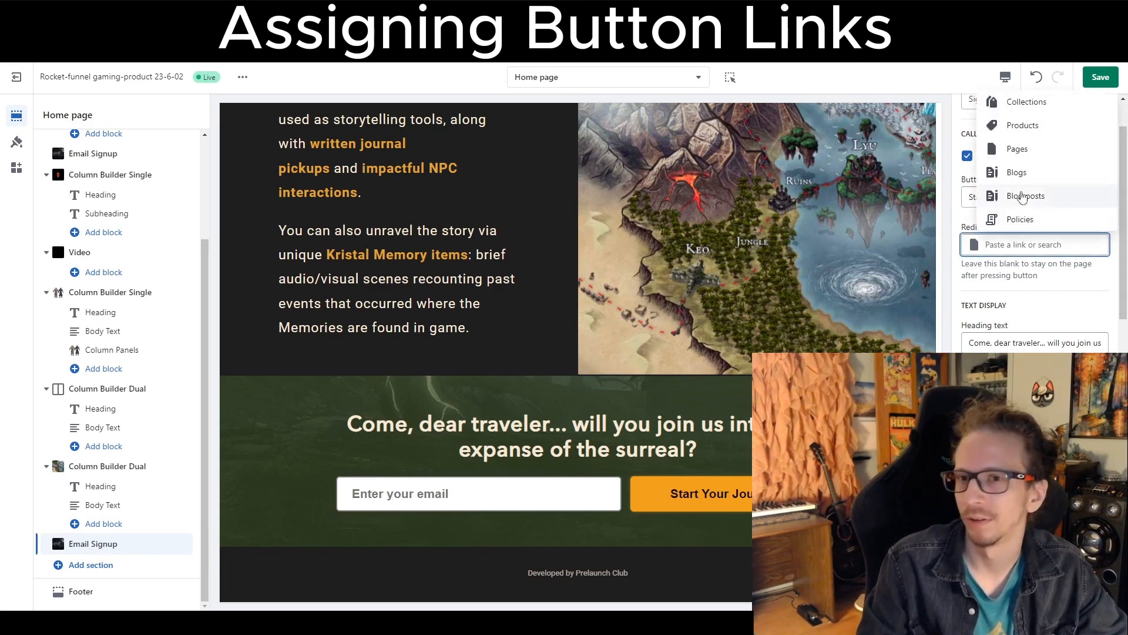
pyautogui.click(1014, 149)
pyautogui.click(1007, 196)
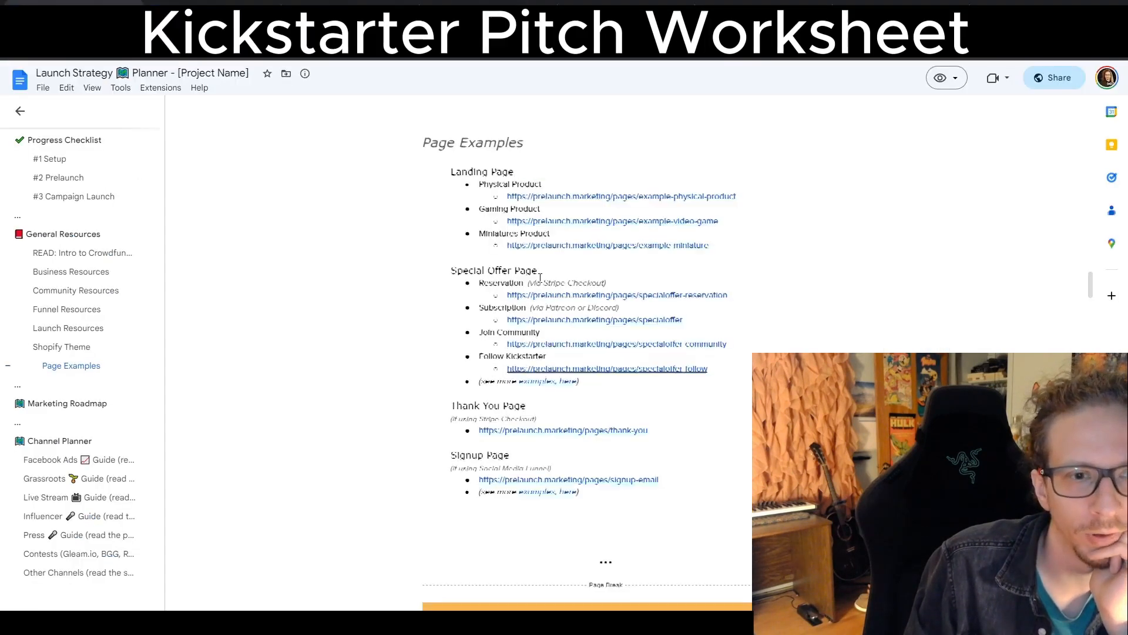
# Switch to the Launch Strategy Planner document and open the Kickstarter Pitch Worksheet linked in the Setup checklist.
pyautogui.scroll(20, 540, 276)
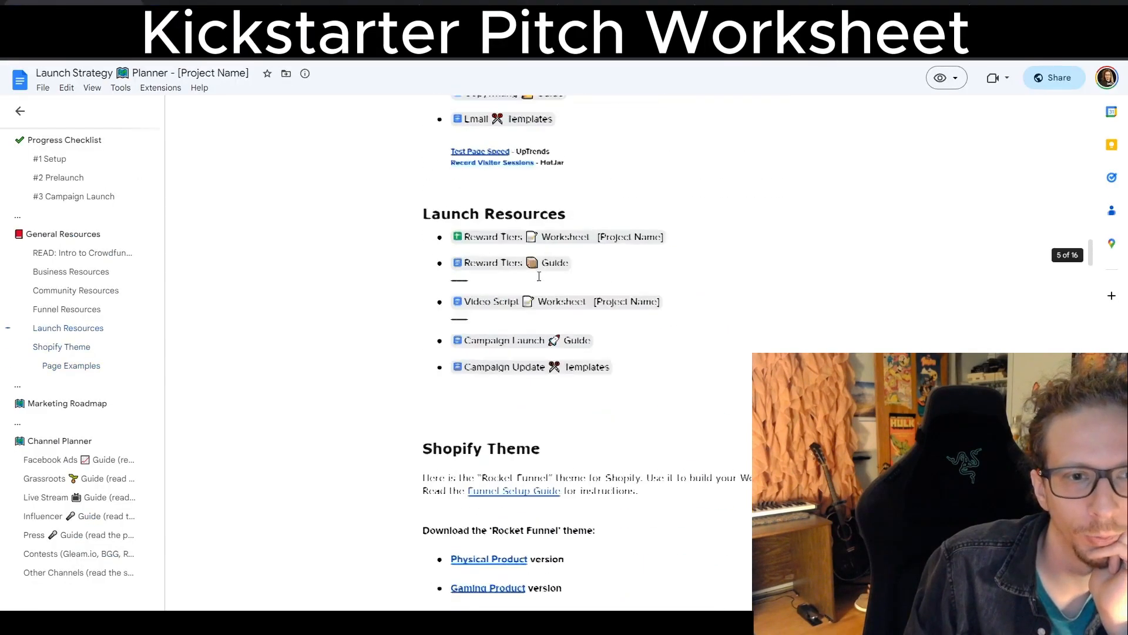
pyautogui.scroll(-20, 532, 263)
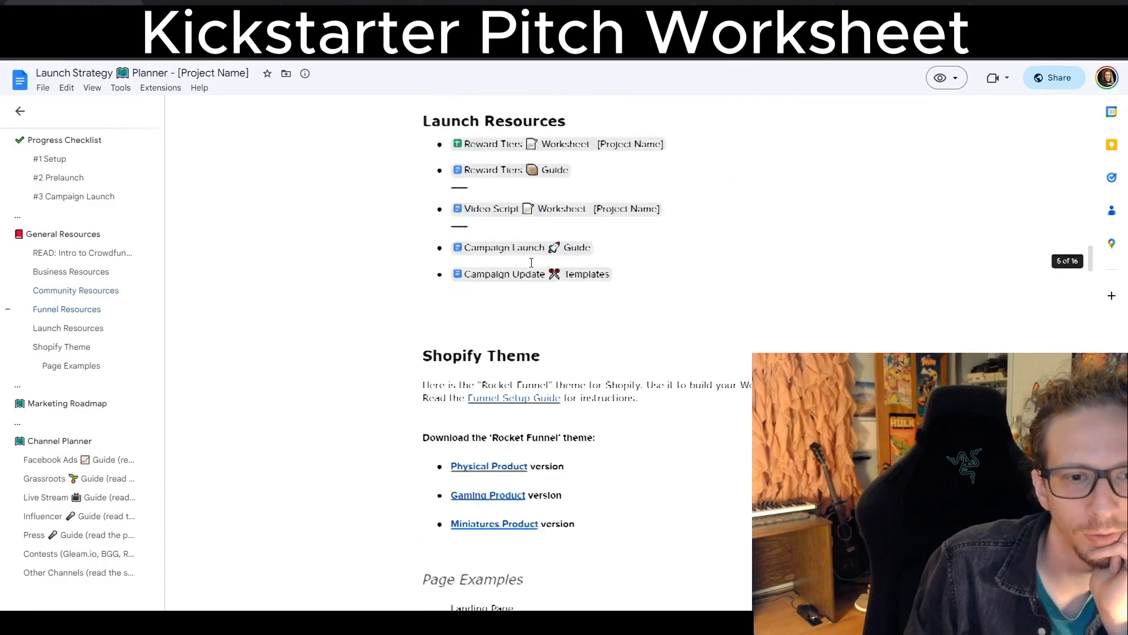
pyautogui.scroll(20, 531, 262)
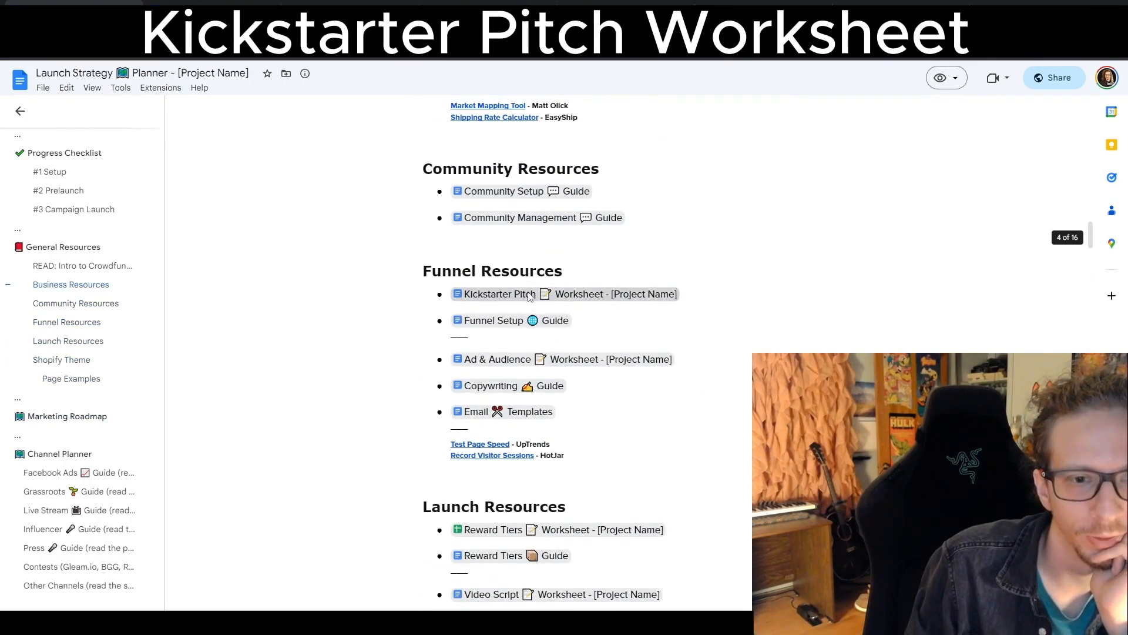
pyautogui.moveTo(529, 296)
pyautogui.scroll(20, 705, 260)
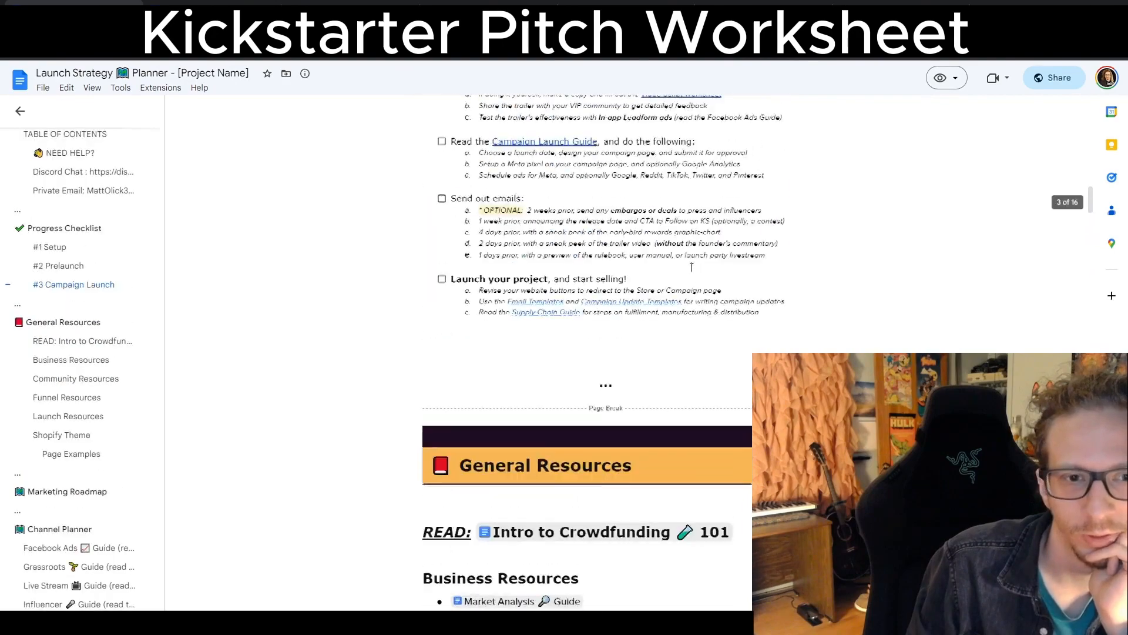
pyautogui.scroll(-2, 550, 286)
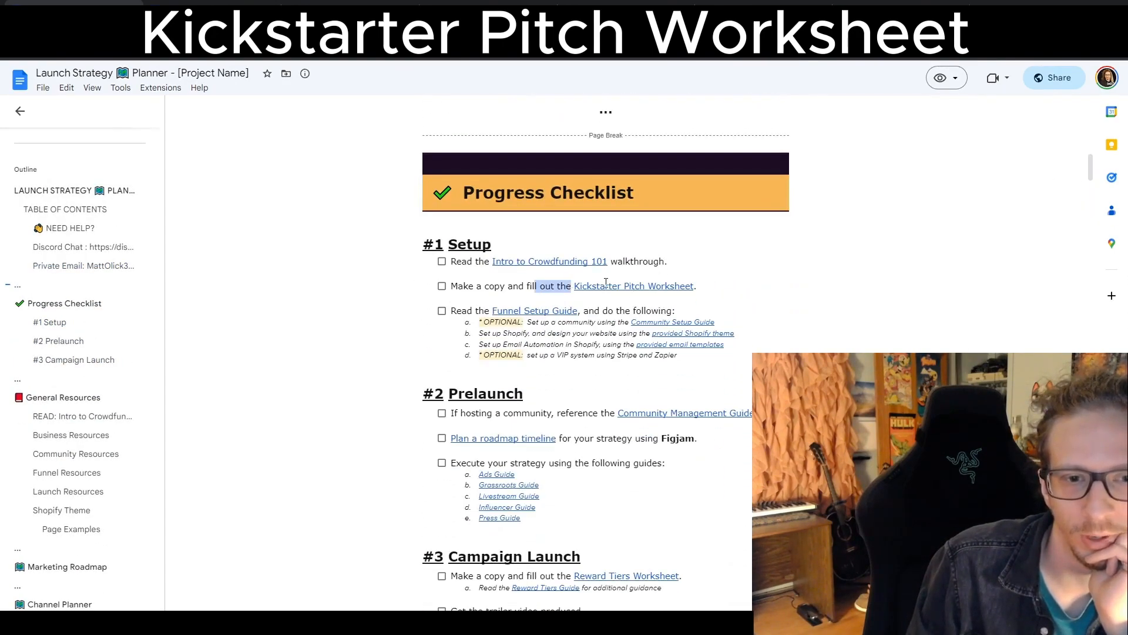
pyautogui.moveTo(606, 284)
pyautogui.click(624, 307)
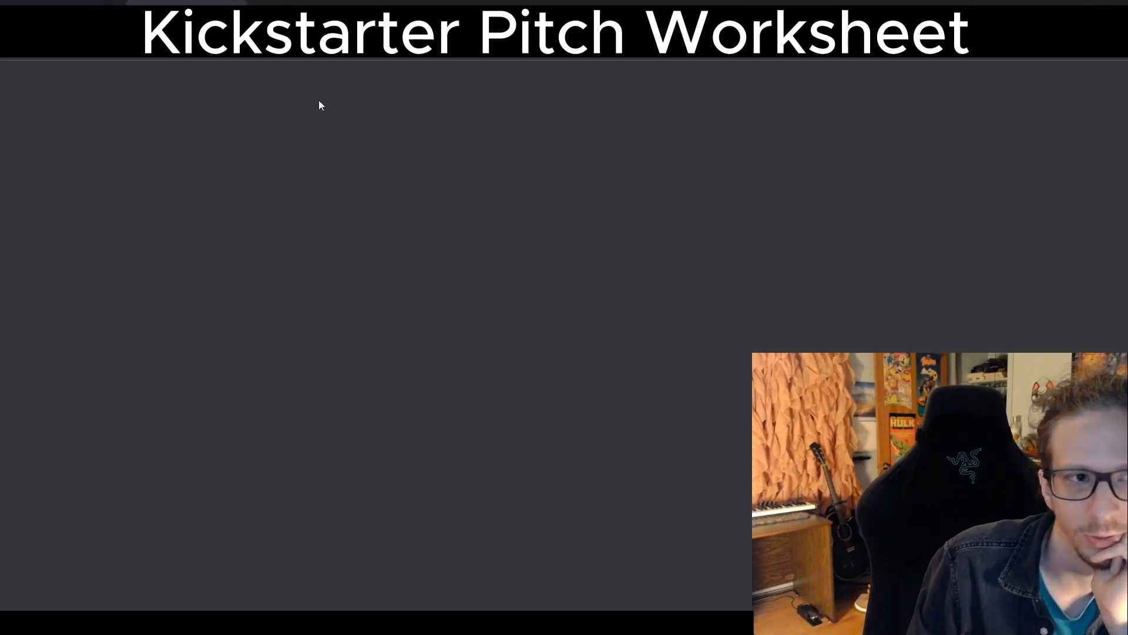
# Read through the worksheet's Headline Title, Blurb / Highlights and Key Features sections.
pyautogui.scroll(-10, 493, 266)
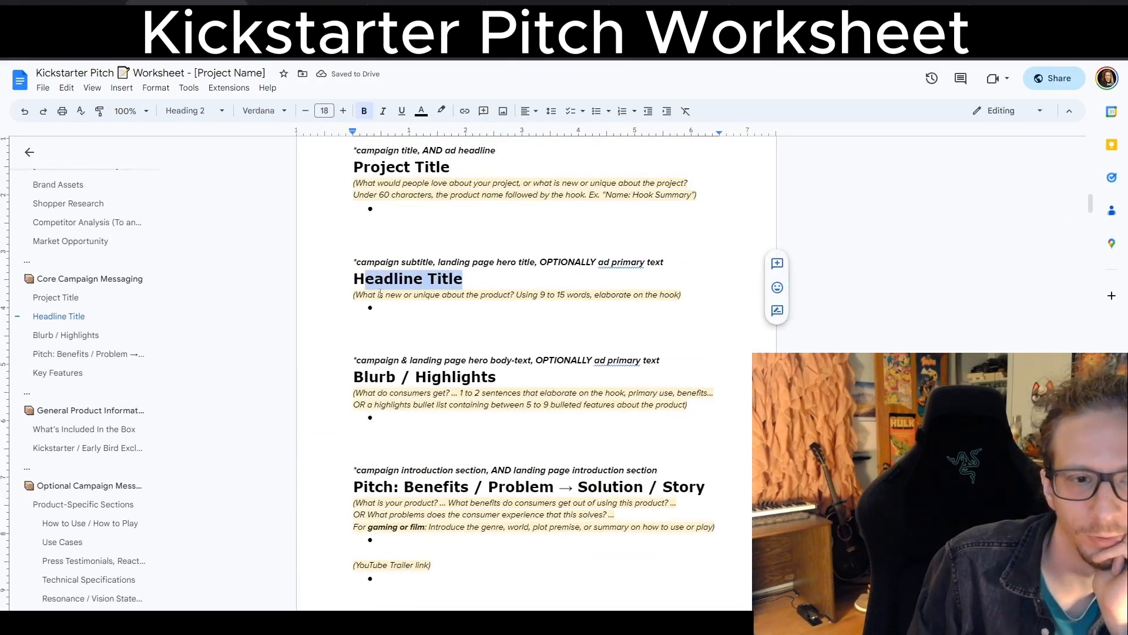
pyautogui.tripleClick(508, 385)
pyautogui.scroll(-1, 509, 353)
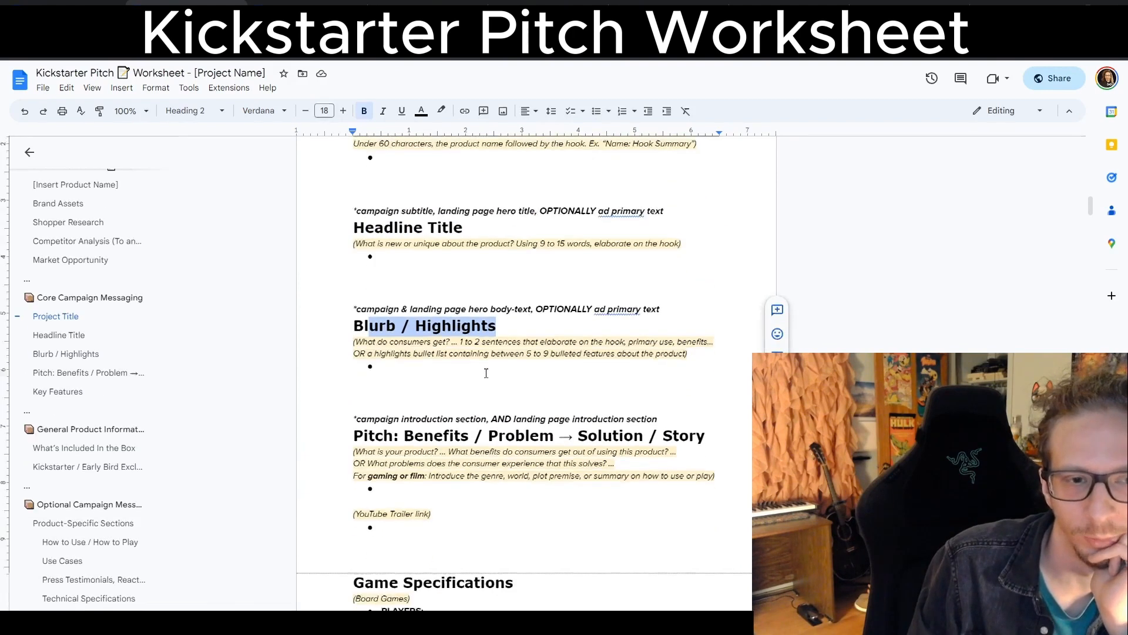
pyautogui.click(517, 238)
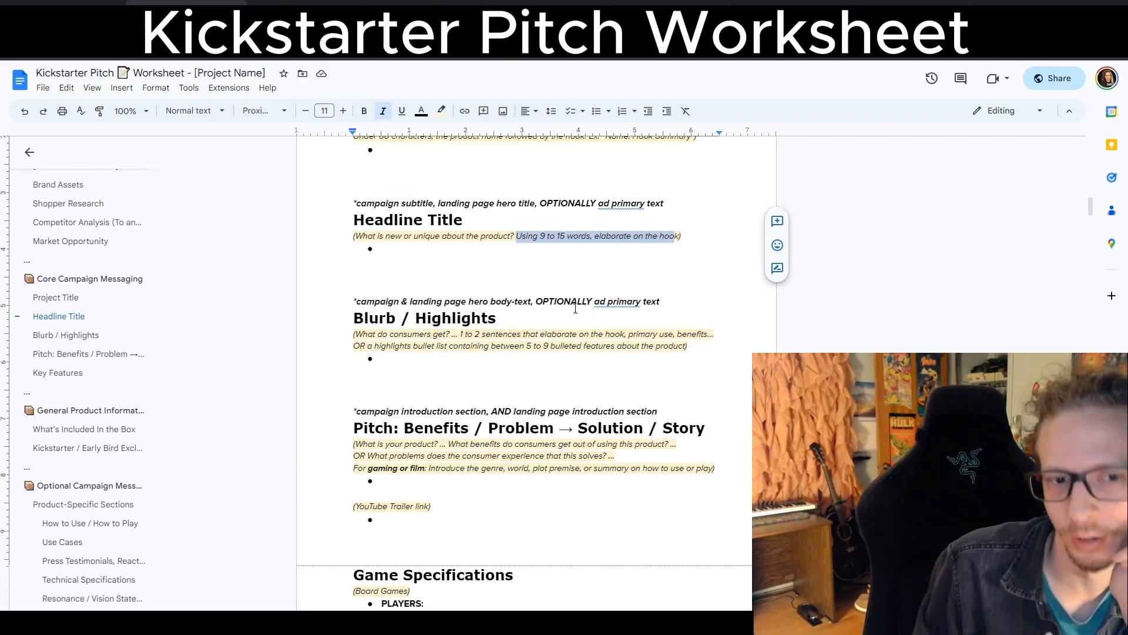
pyautogui.moveTo(530, 334); pyautogui.dragTo(546, 334)
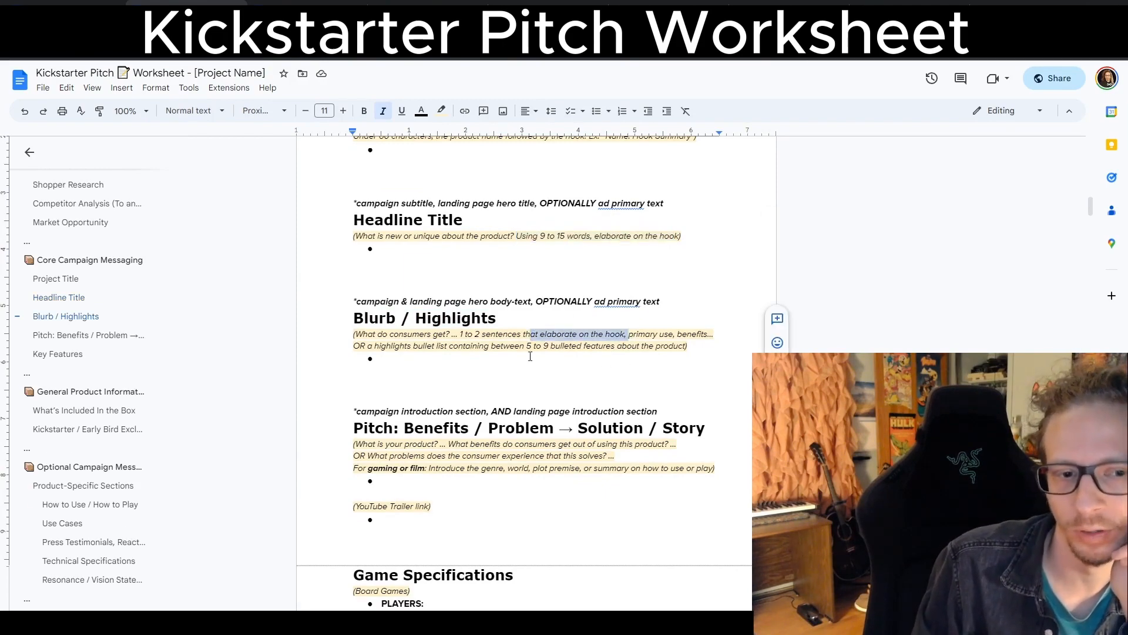
pyautogui.scroll(-10, 585, 370)
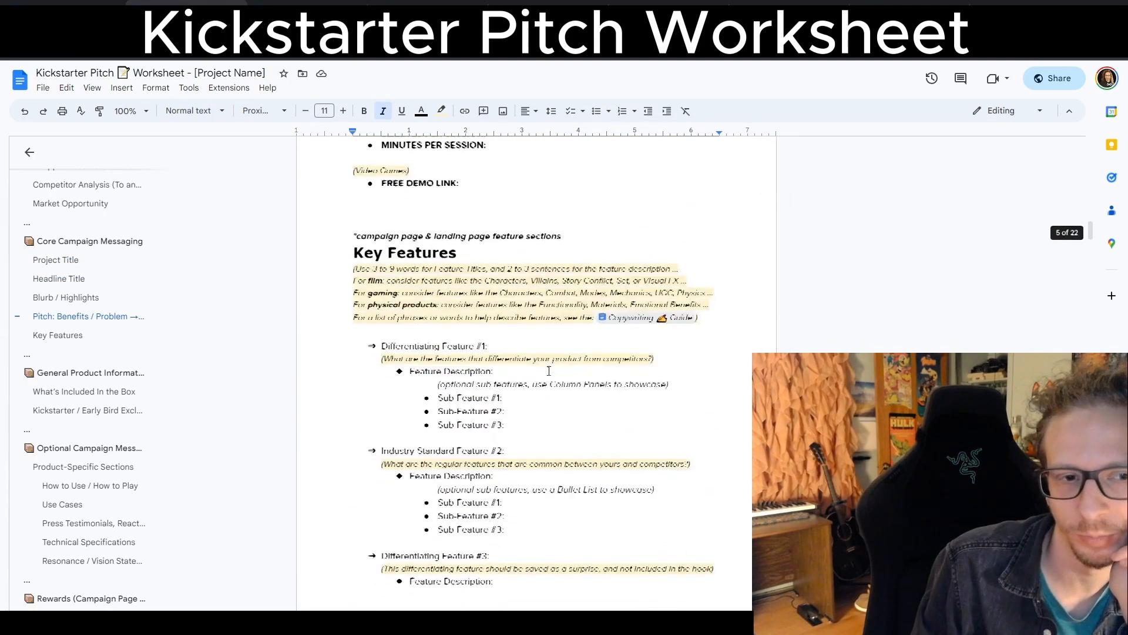
pyautogui.scroll(-15, 460, 286)
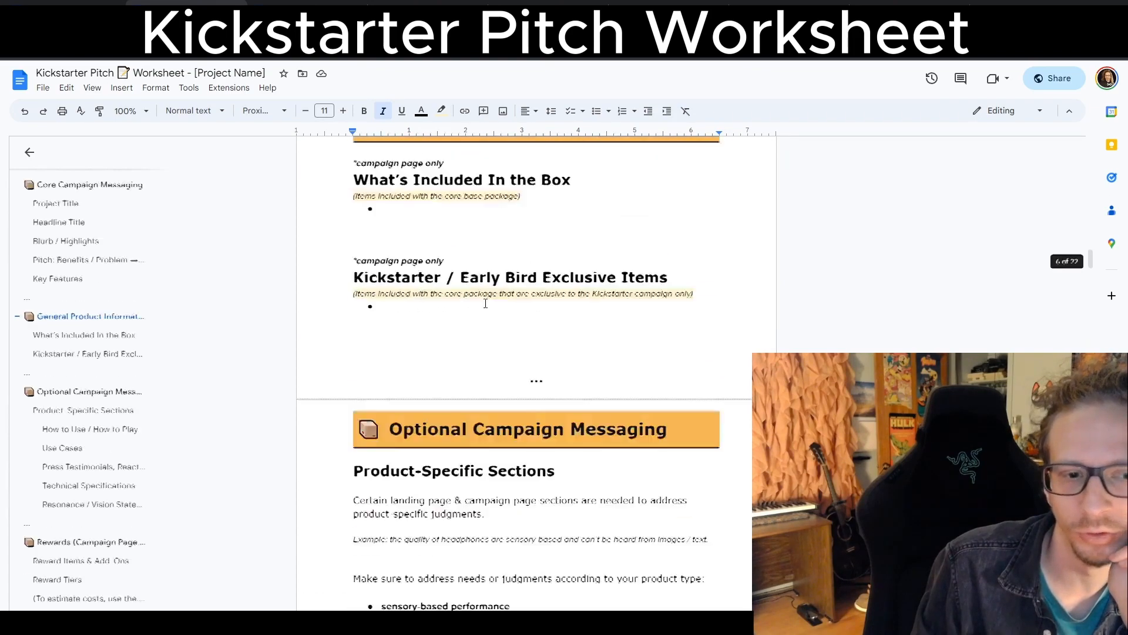